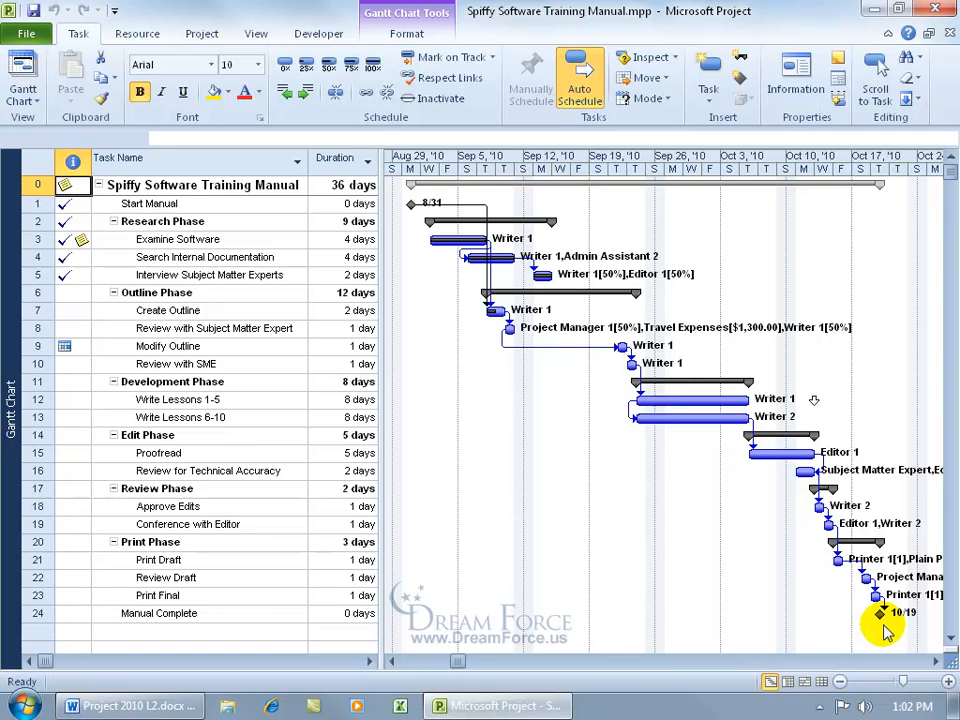
# Review the project statistics: 36 days current versus 33.5 days baseline, 26% complete.
pyautogui.click(204, 32)
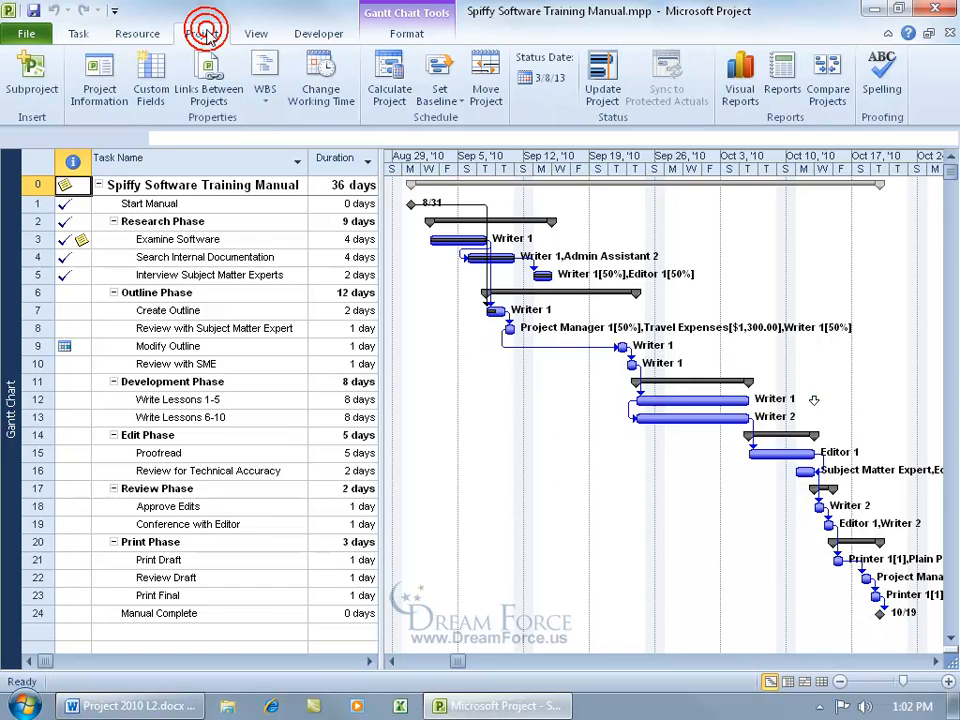
pyautogui.click(100, 85)
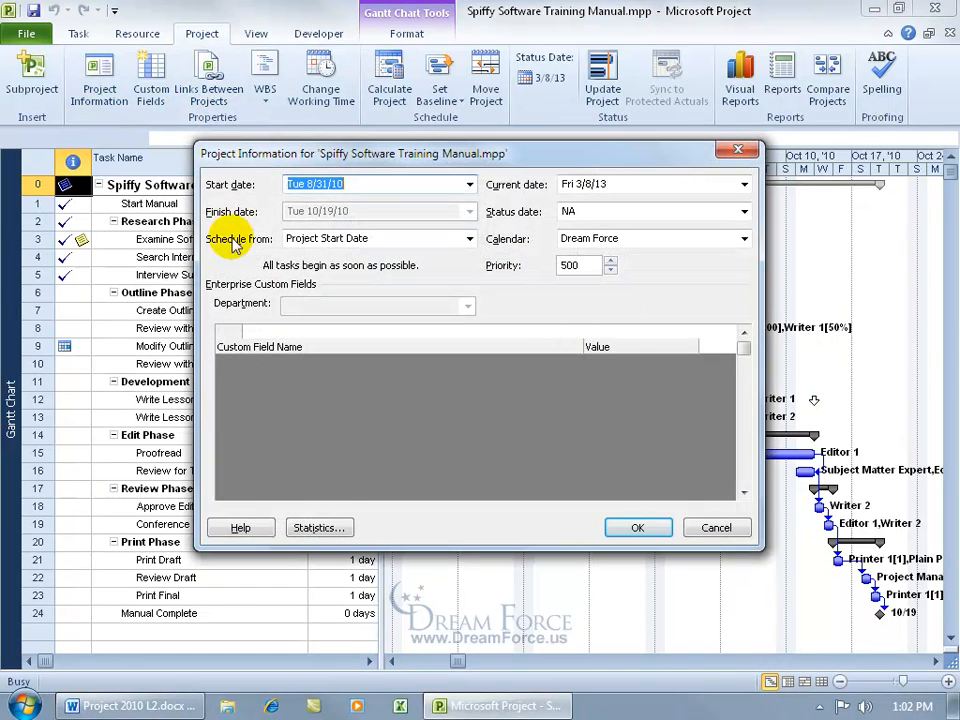
pyautogui.click(320, 527)
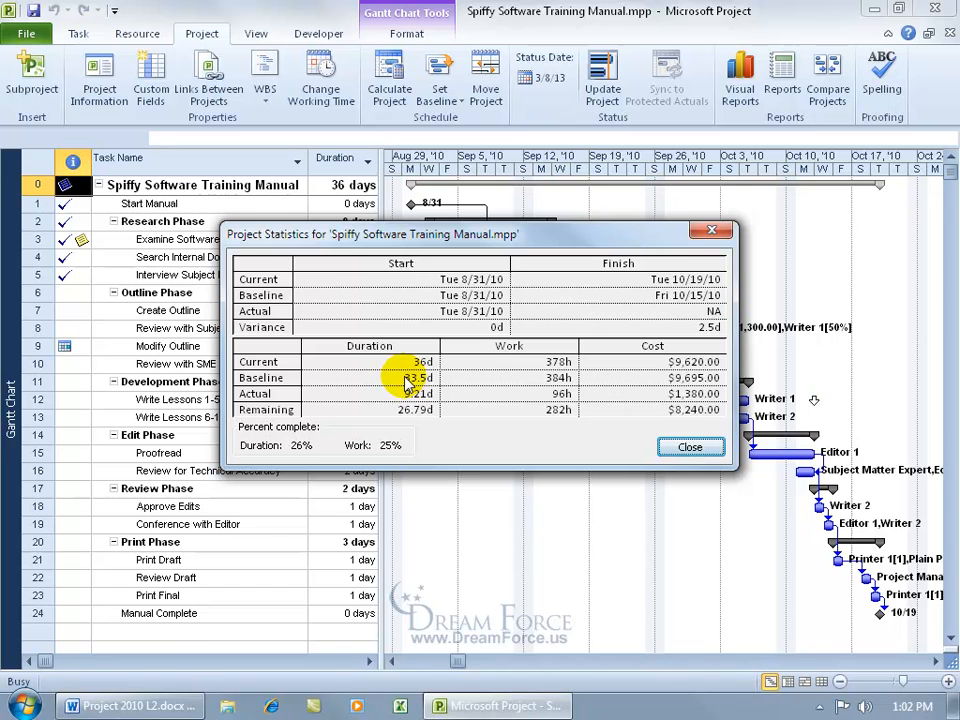
pyautogui.click(688, 448)
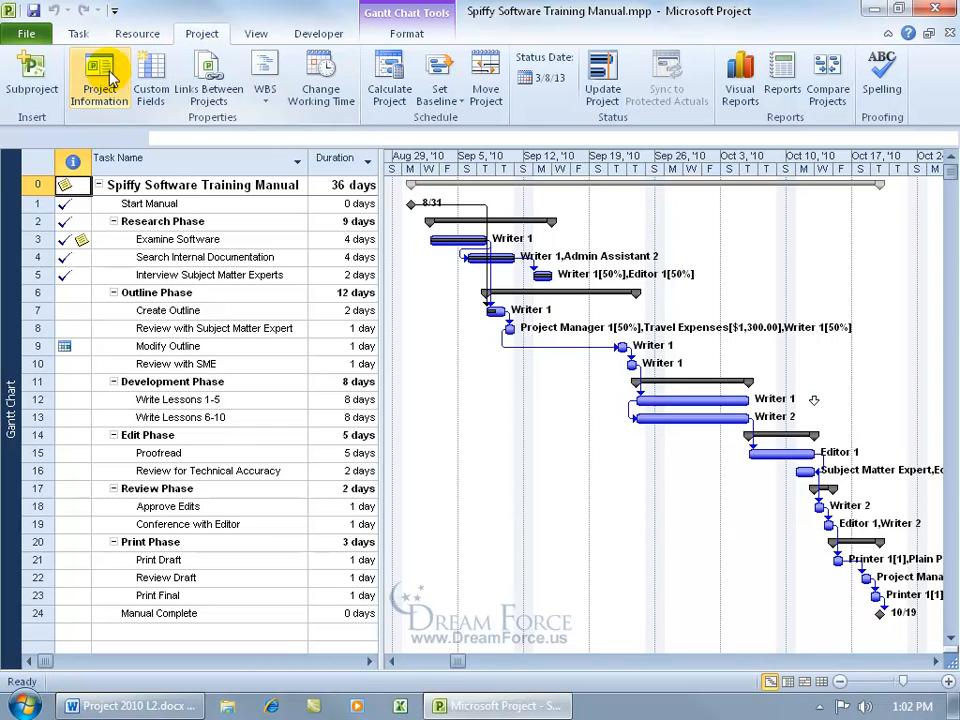
# Add Project Statistics from All Commands to the Quick Access Toolbar, after Save, Undo and Redo.
pyautogui.rightClick(82, 14)
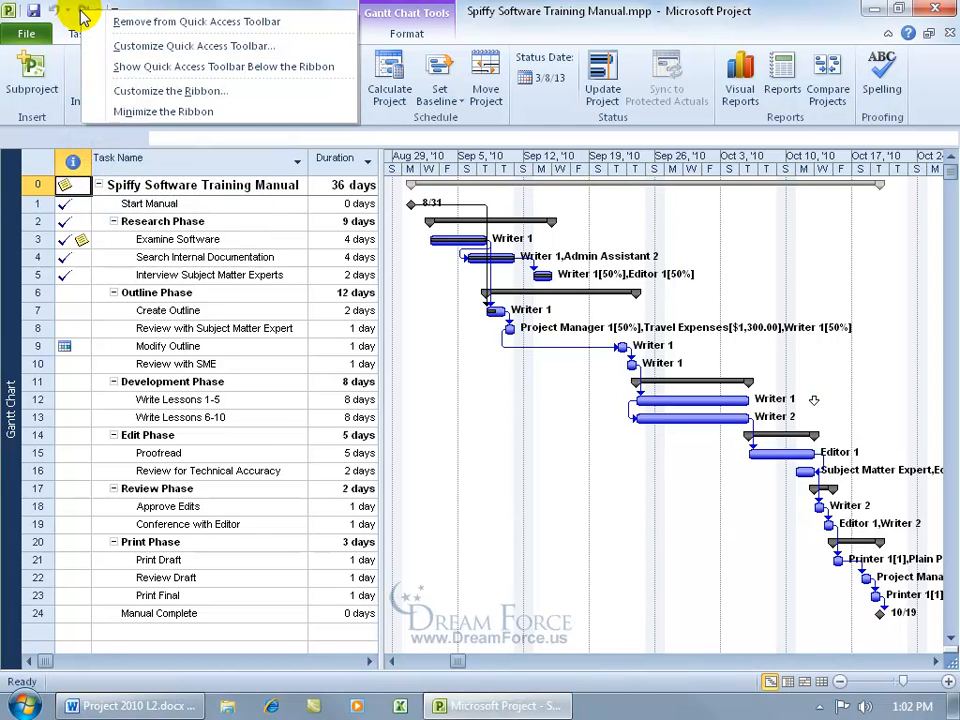
pyautogui.click(167, 47)
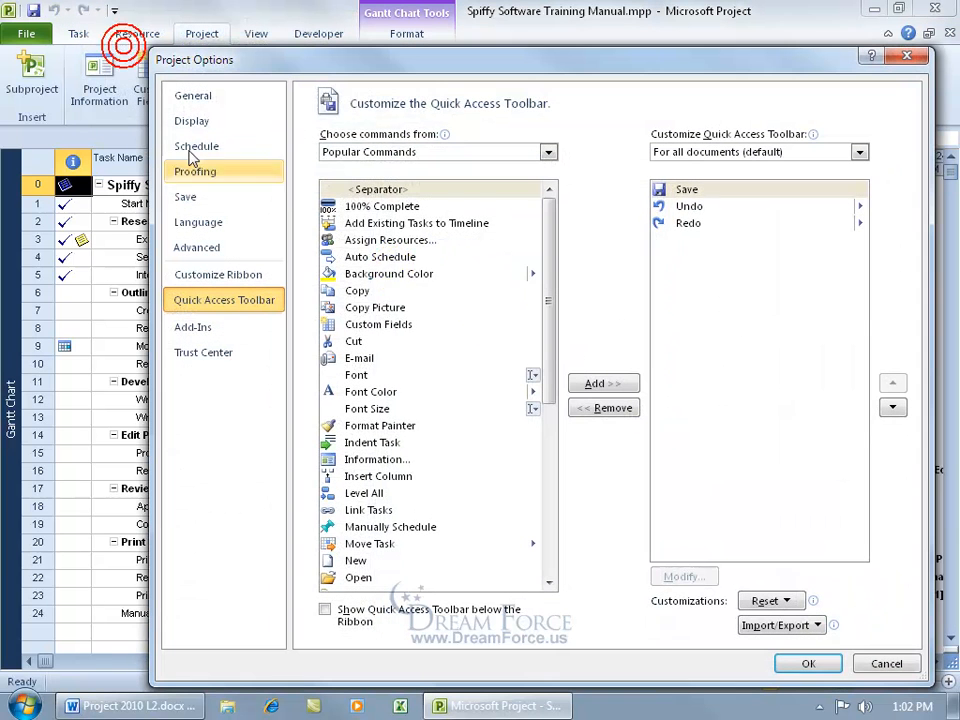
pyautogui.click(548, 152)
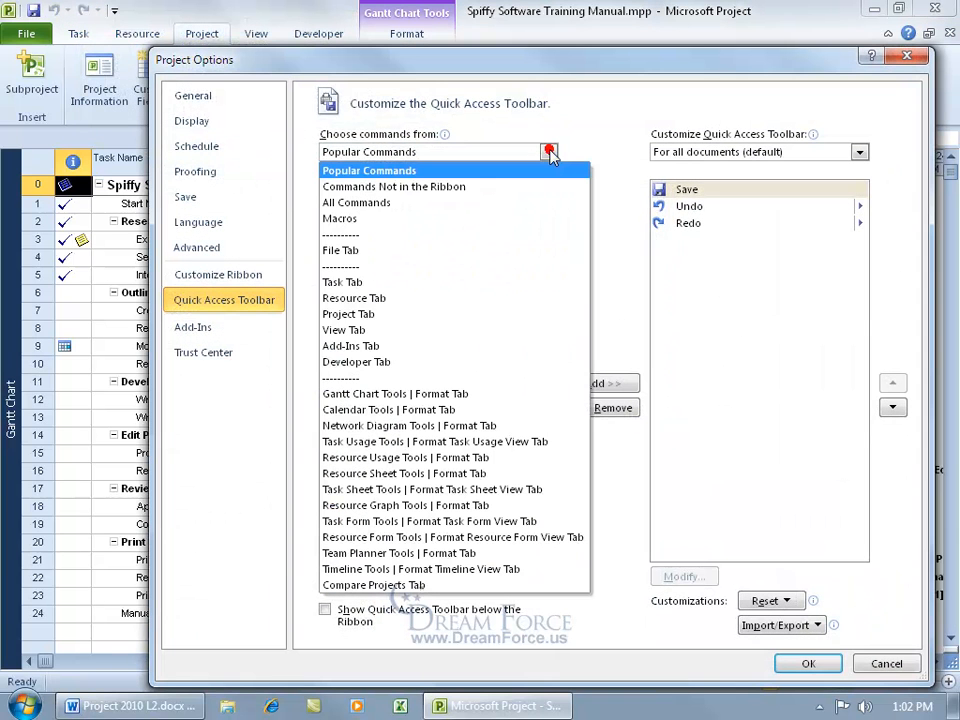
pyautogui.click(519, 204)
pyautogui.moveTo(549, 204); pyautogui.dragTo(548, 436)
pyautogui.doubleClick(376, 340)
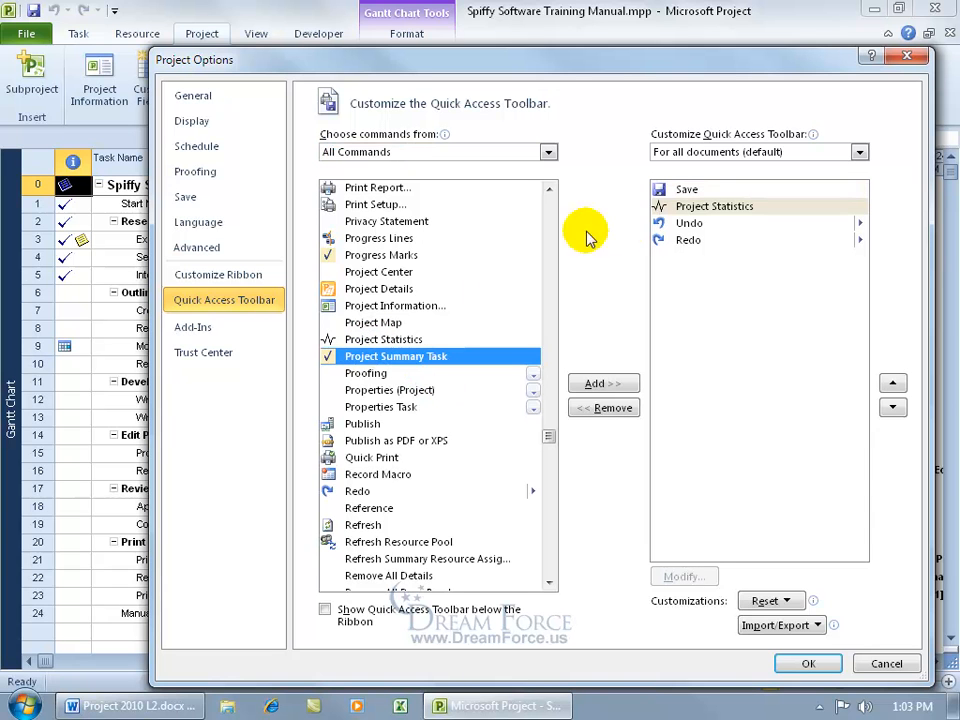
pyautogui.click(707, 207)
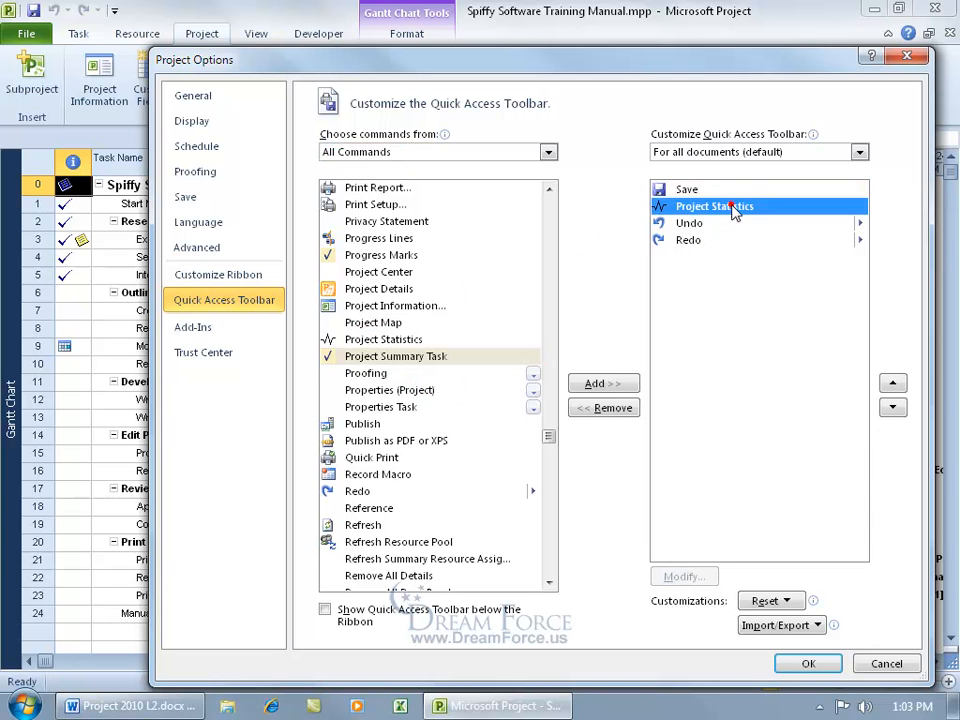
pyautogui.click(893, 407)
pyautogui.click(893, 407)
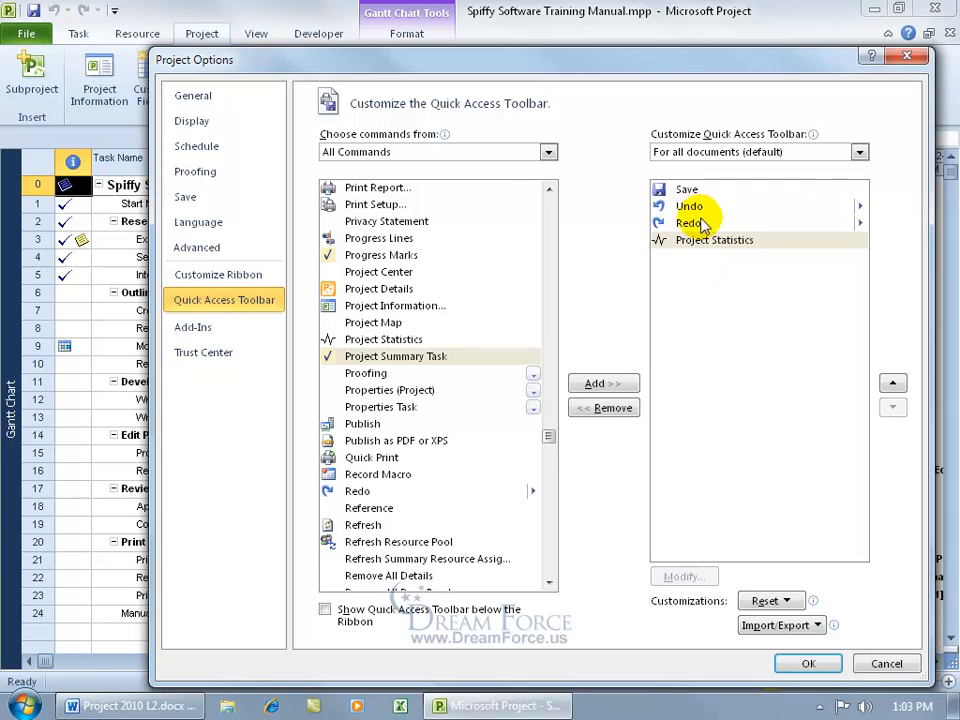
pyautogui.click(808, 663)
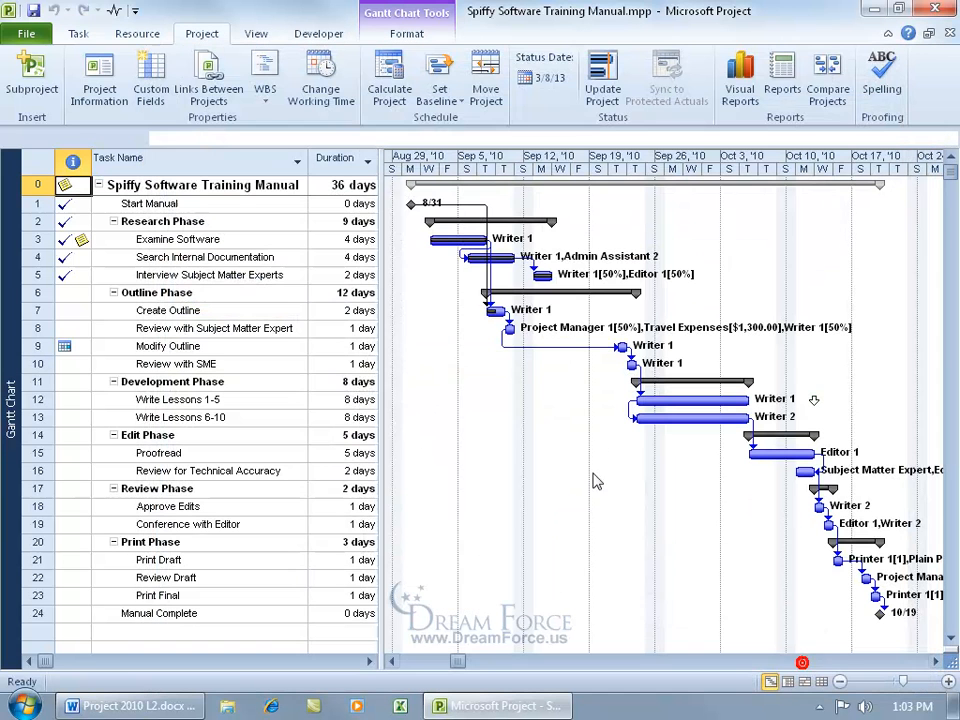
pyautogui.click(115, 12)
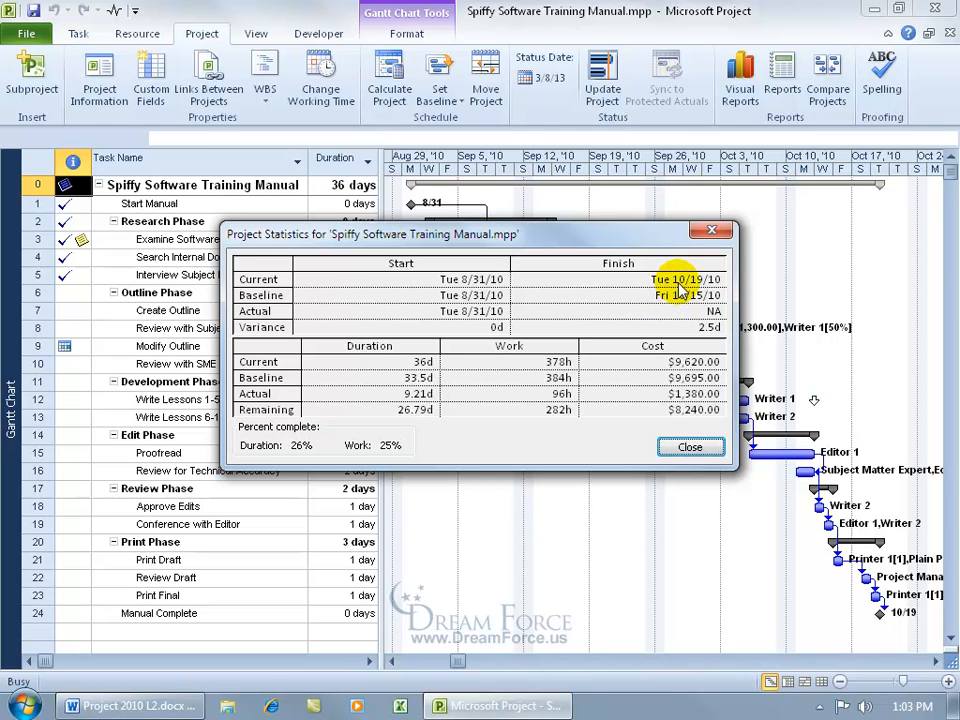
pyautogui.click(690, 447)
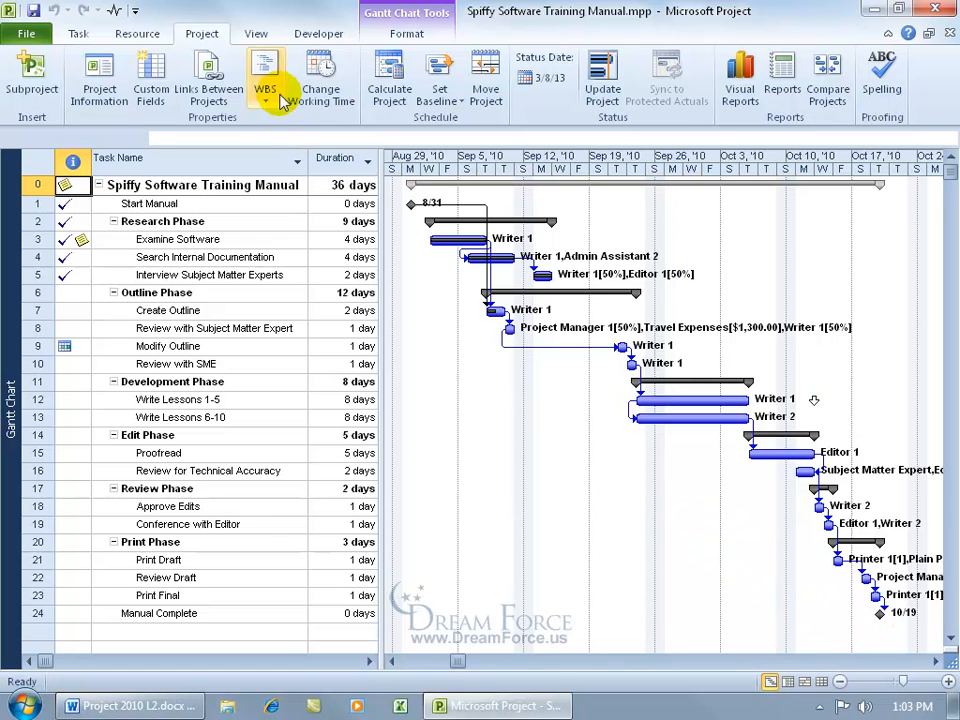
pyautogui.click(256, 33)
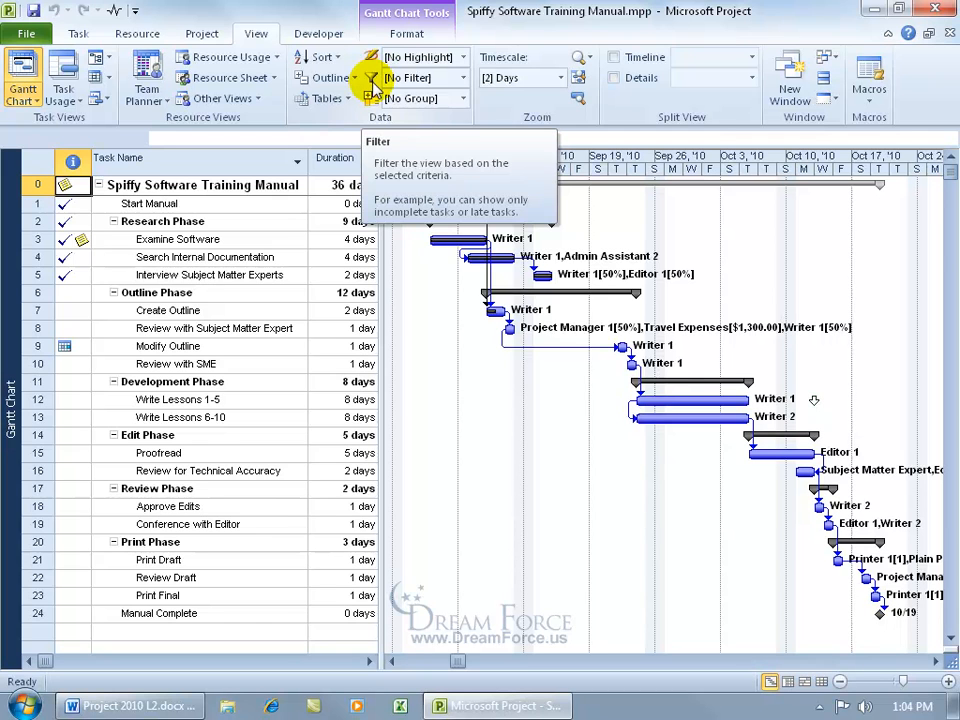
# Apply the Slipping Tasks filter from the More Filters list.
pyautogui.click(400, 78)
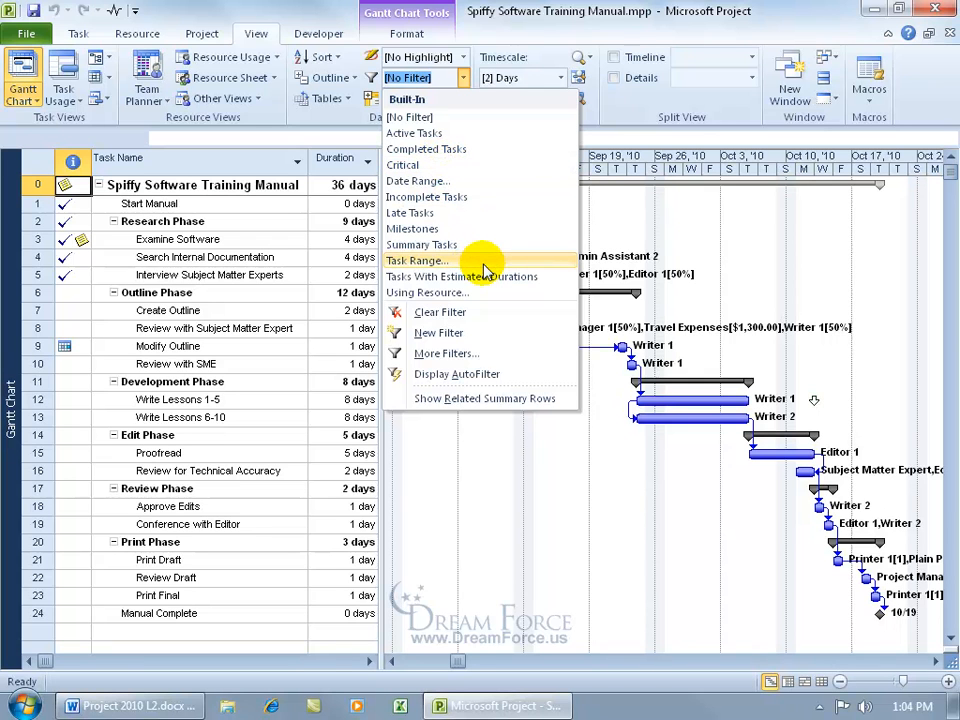
pyautogui.click(452, 354)
pyautogui.moveTo(583, 300); pyautogui.dragTo(536, 354)
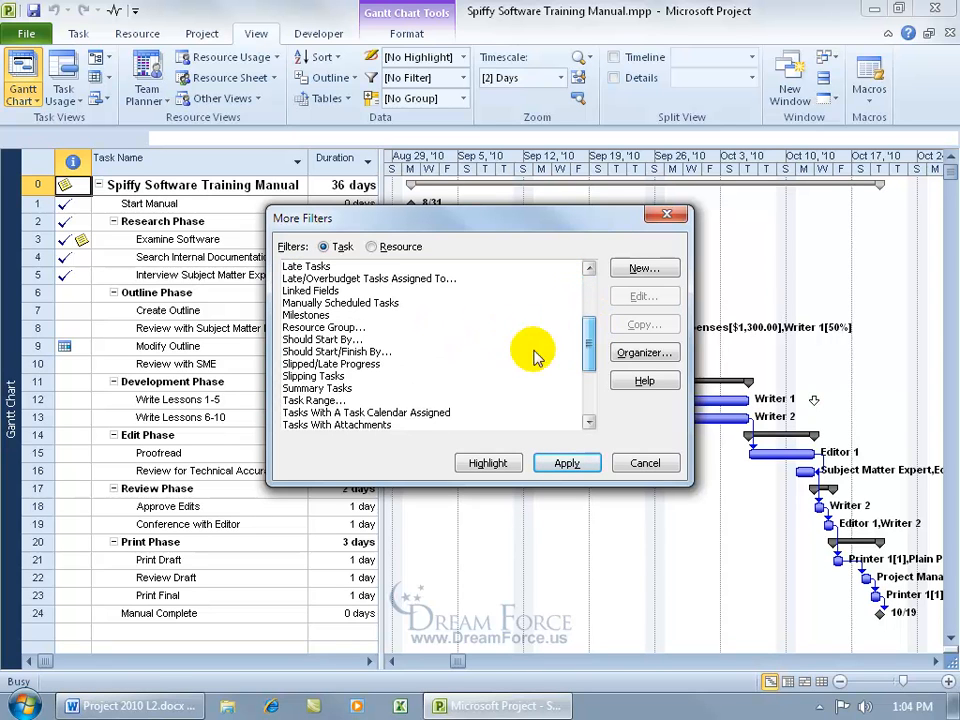
pyautogui.doubleClick(332, 377)
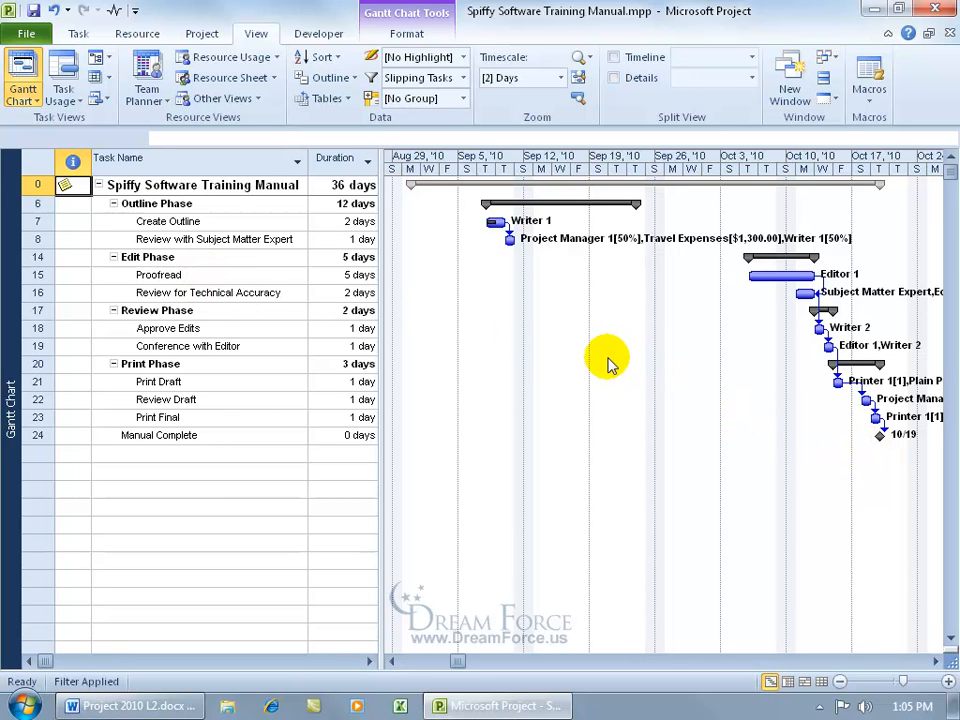
# Switch the sheet to the Variance table and widen the table pane.
pyautogui.rightClick(38, 166)
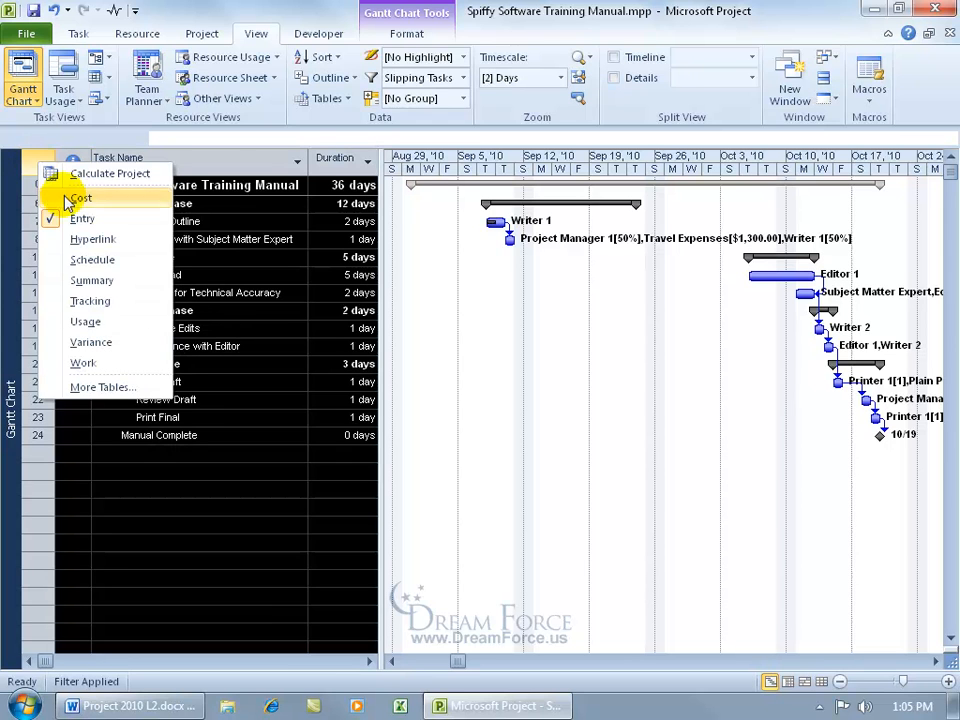
pyautogui.click(85, 321)
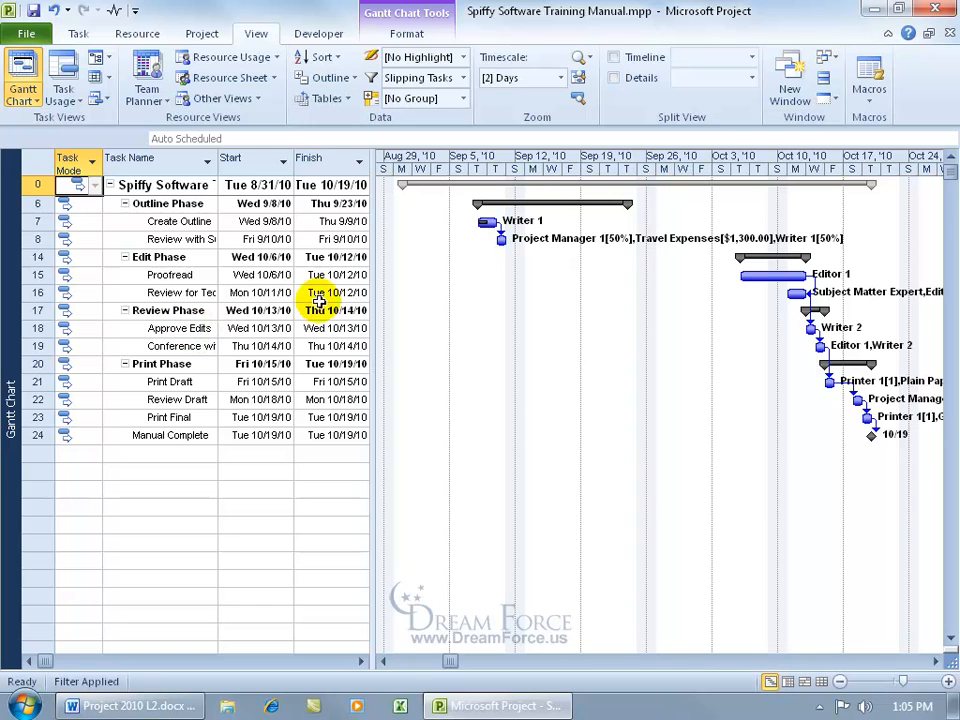
pyautogui.moveTo(372, 284); pyautogui.dragTo(688, 280)
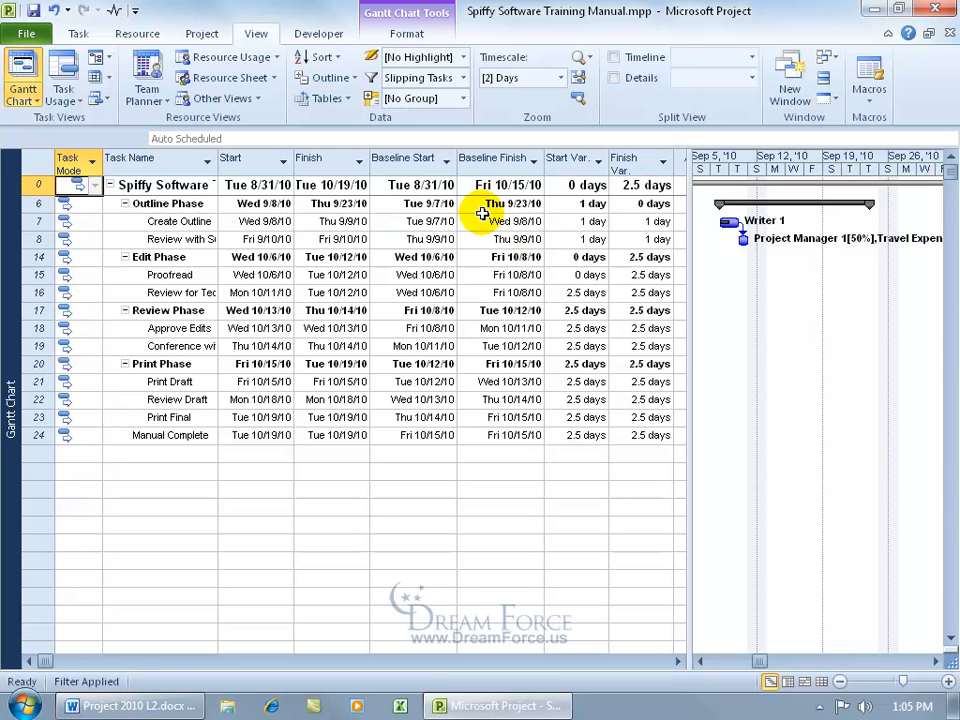
# Move Baseline Start before Start and Baseline Finish before Finish.
pyautogui.click(418, 161)
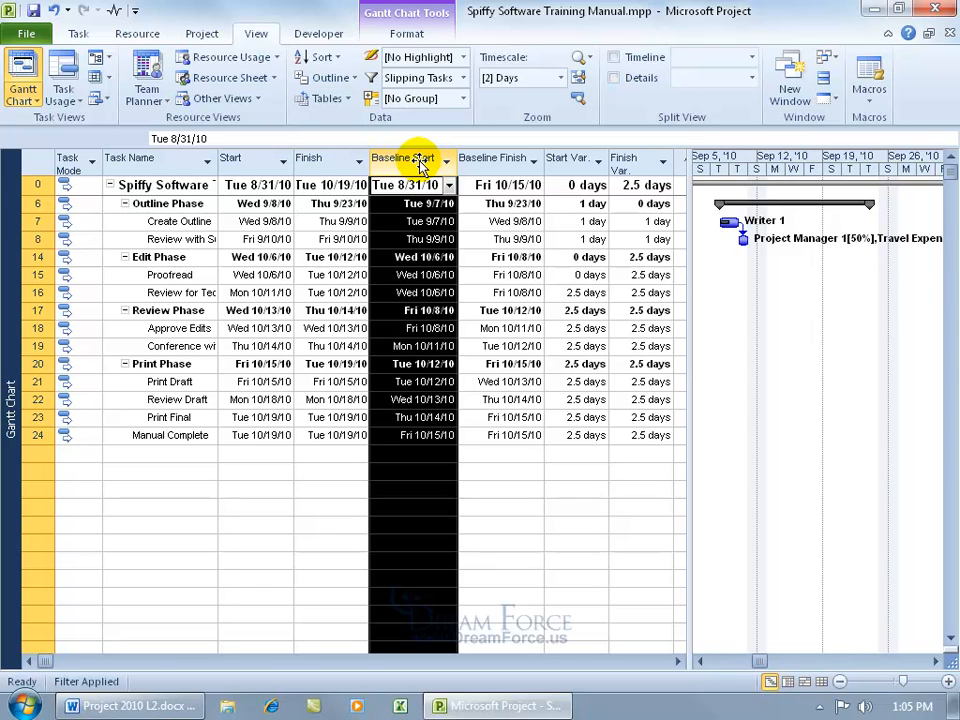
pyautogui.moveTo(423, 161); pyautogui.dragTo(222, 174)
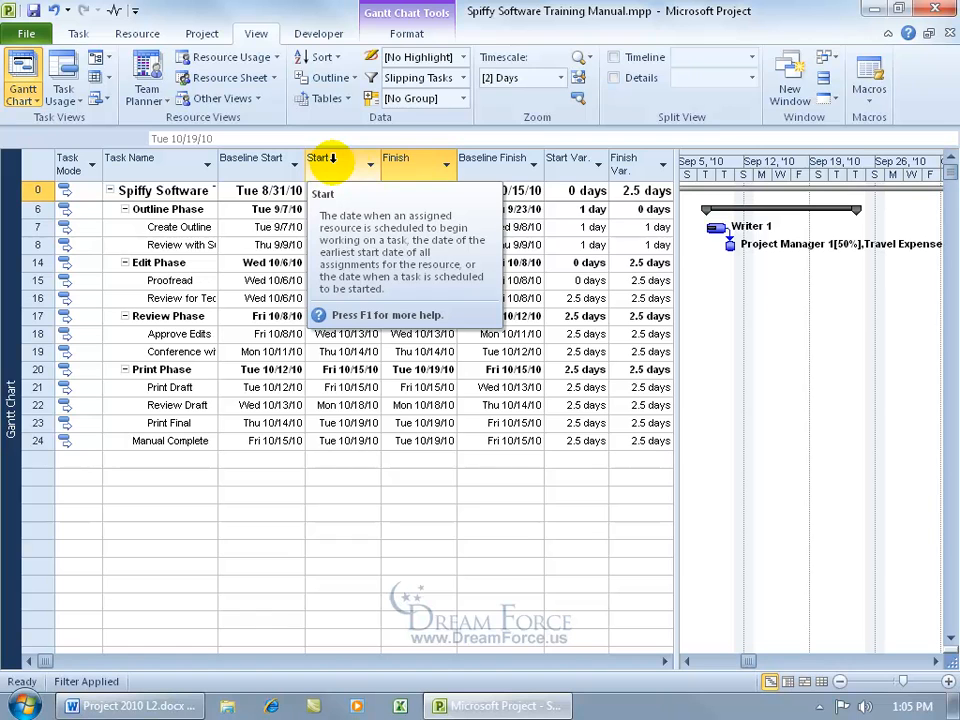
pyautogui.click(496, 163)
pyautogui.moveTo(500, 165); pyautogui.dragTo(373, 167)
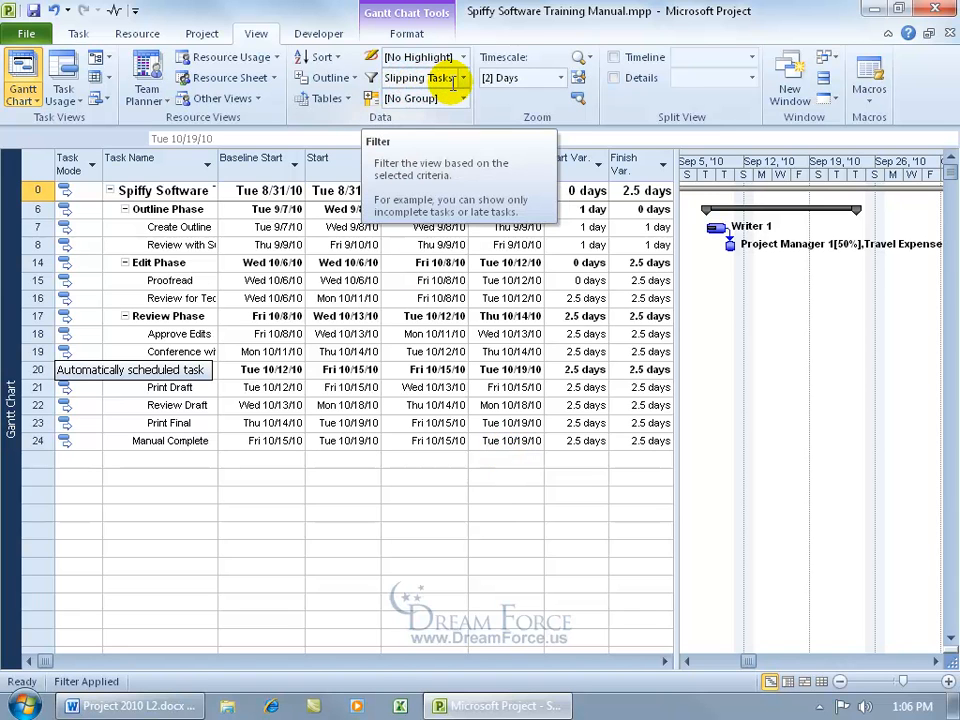
# Switch to the Tracking Gantt view and apply the Slipping Tasks filter.
pyautogui.rightClick(12, 289)
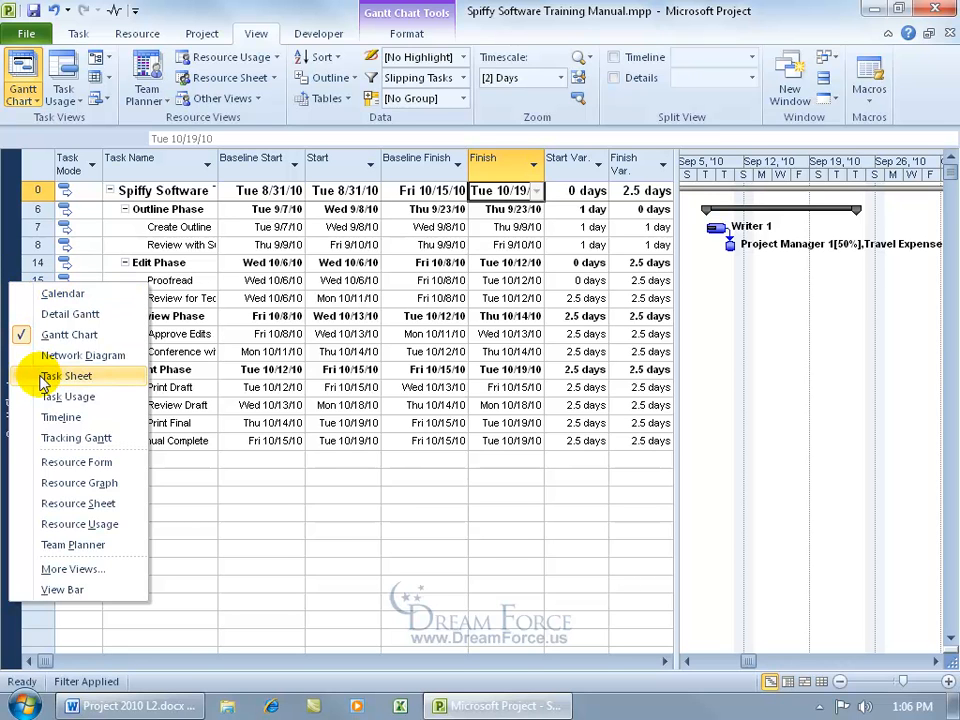
pyautogui.click(52, 437)
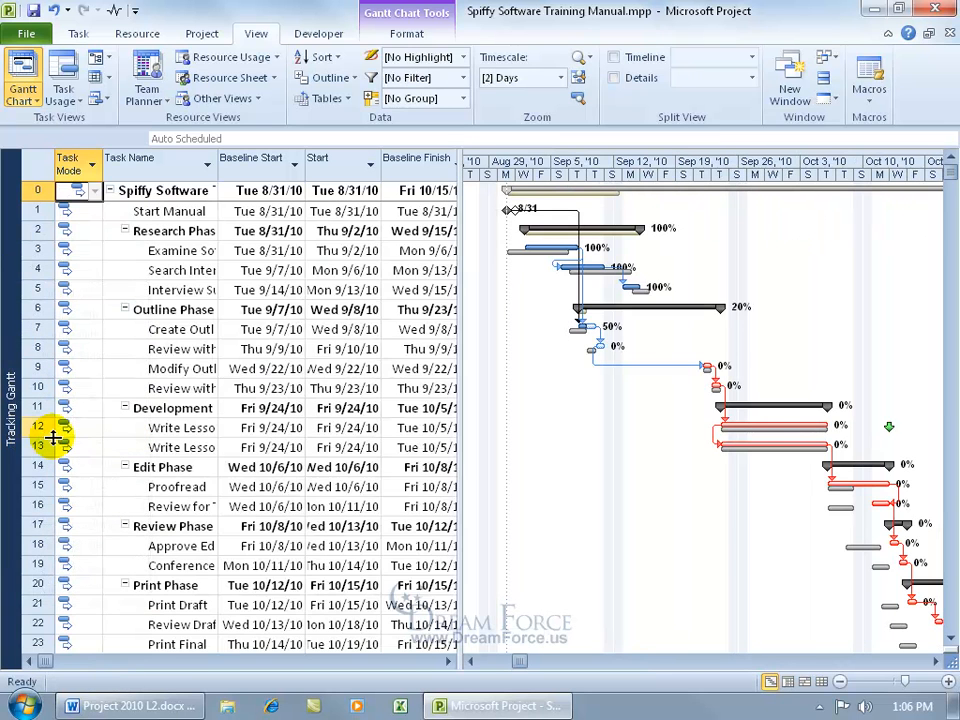
pyautogui.click(463, 80)
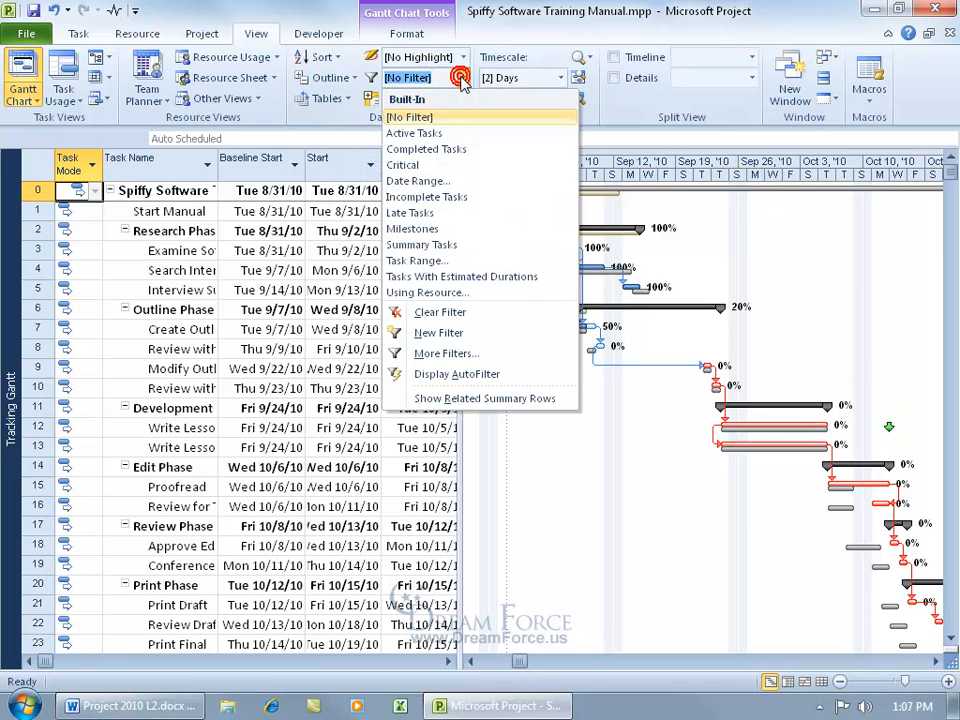
pyautogui.click(470, 354)
pyautogui.moveTo(588, 315); pyautogui.dragTo(591, 350)
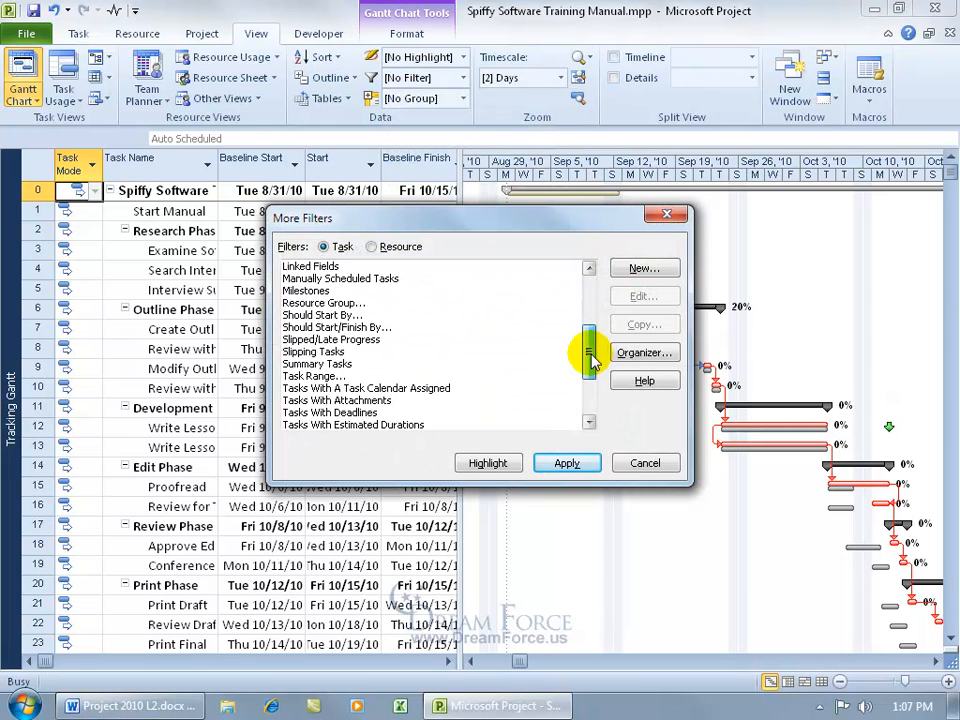
pyautogui.doubleClick(327, 354)
# Choose [No Filter] so every task is listed again.
pyautogui.click(330, 364)
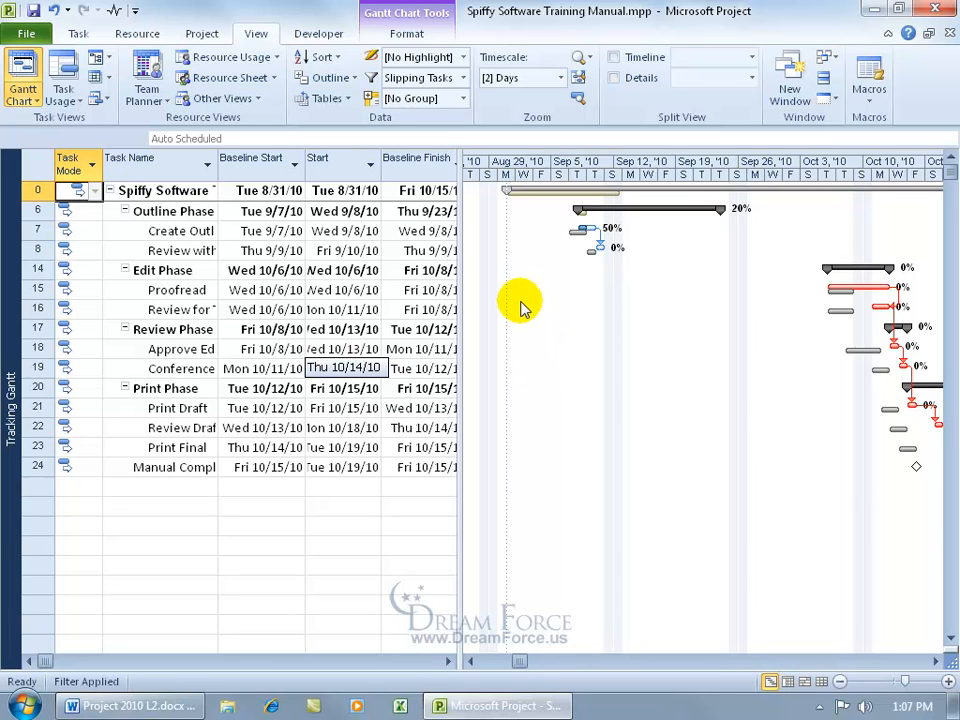
pyautogui.click(464, 78)
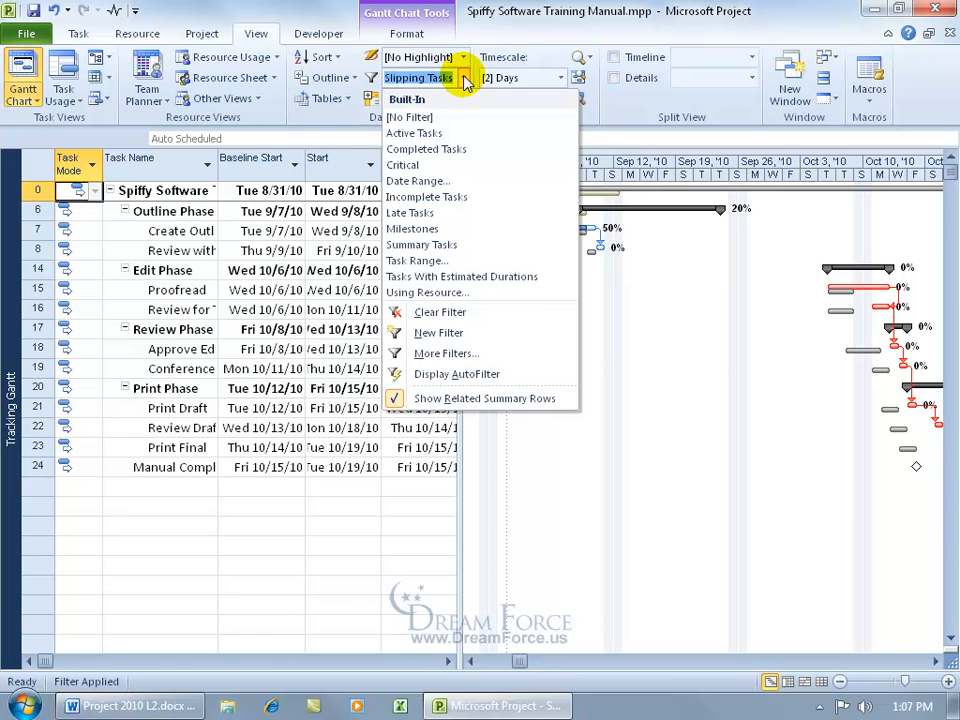
pyautogui.click(410, 117)
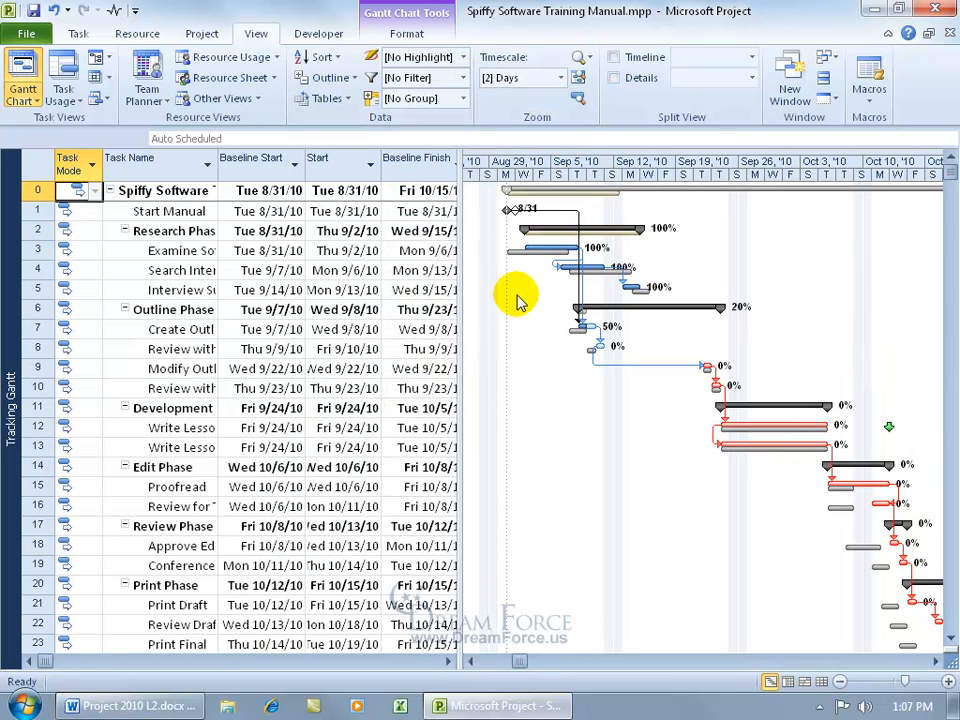
# Open the Filter dropdown of task filters.
pyautogui.click(464, 78)
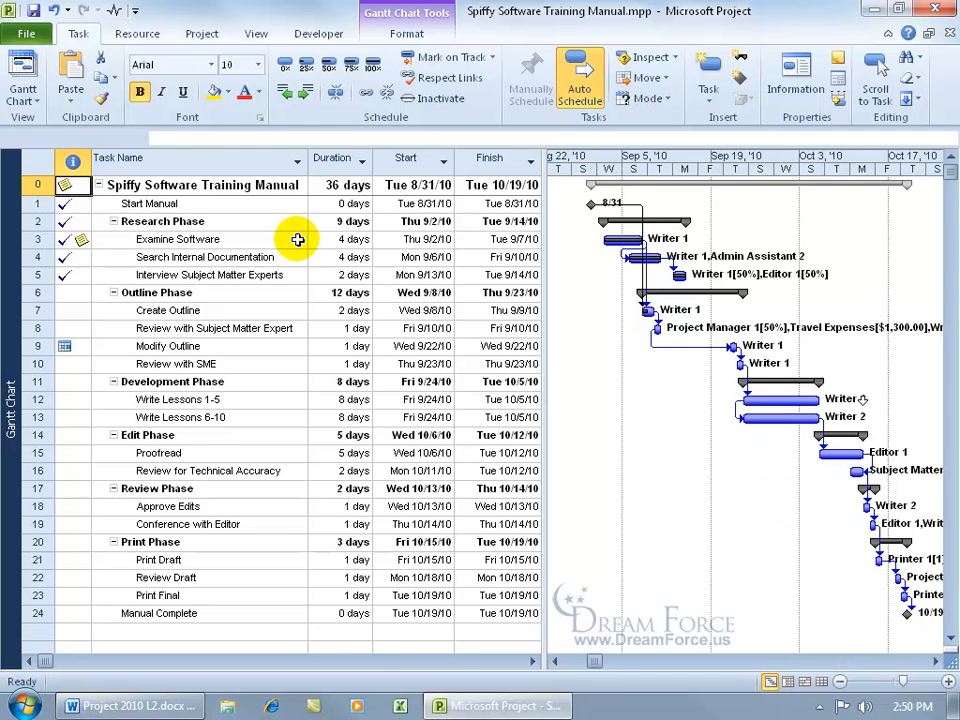
pyautogui.click(115, 14)
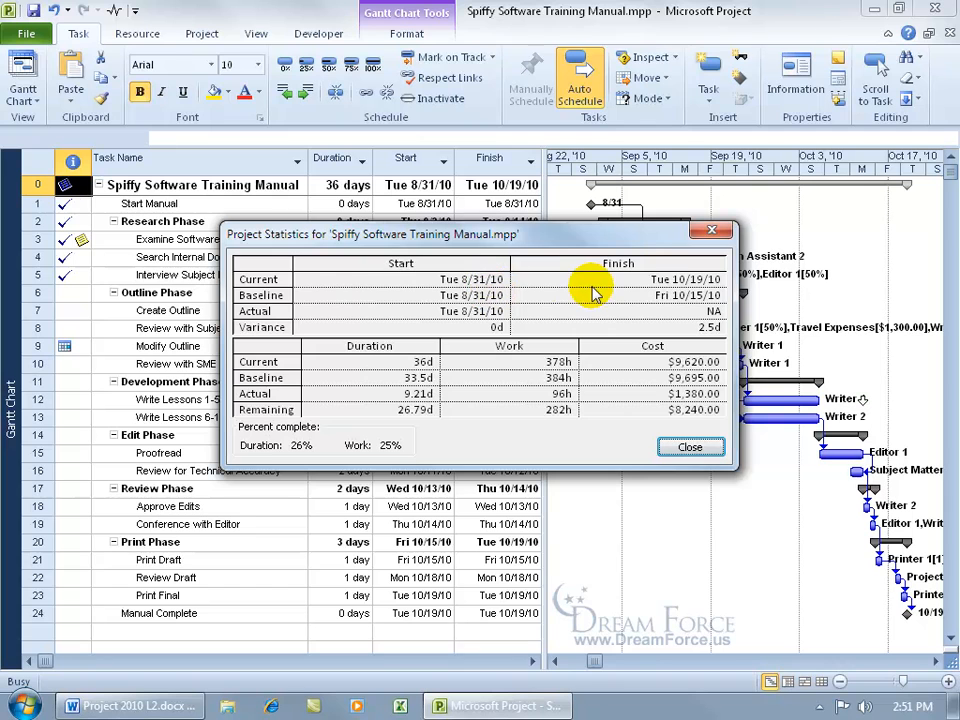
pyautogui.click(711, 232)
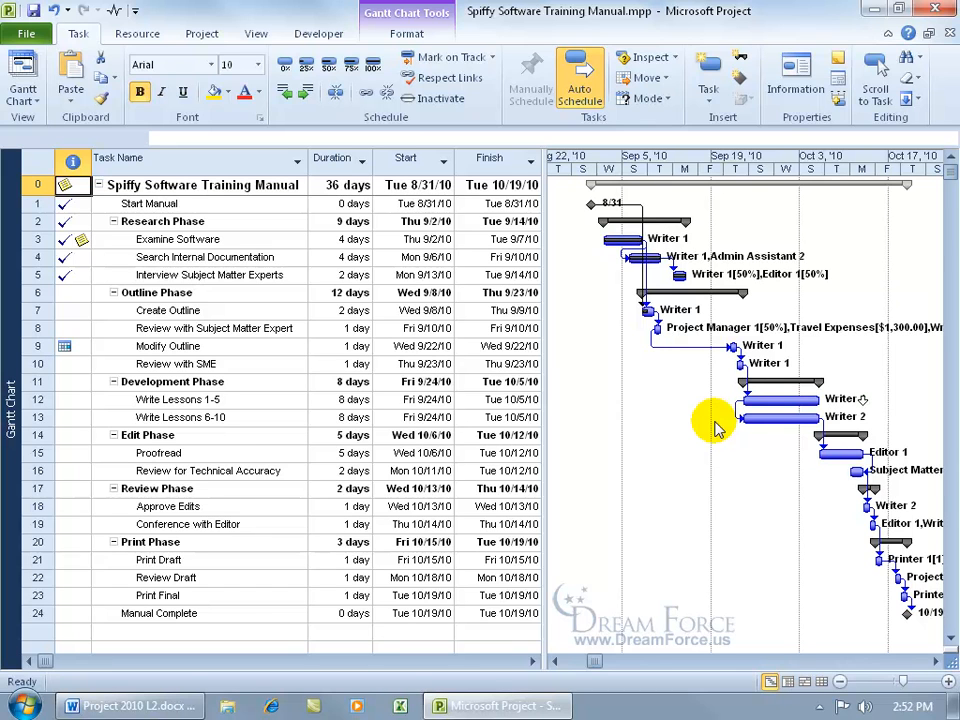
pyautogui.click(199, 34)
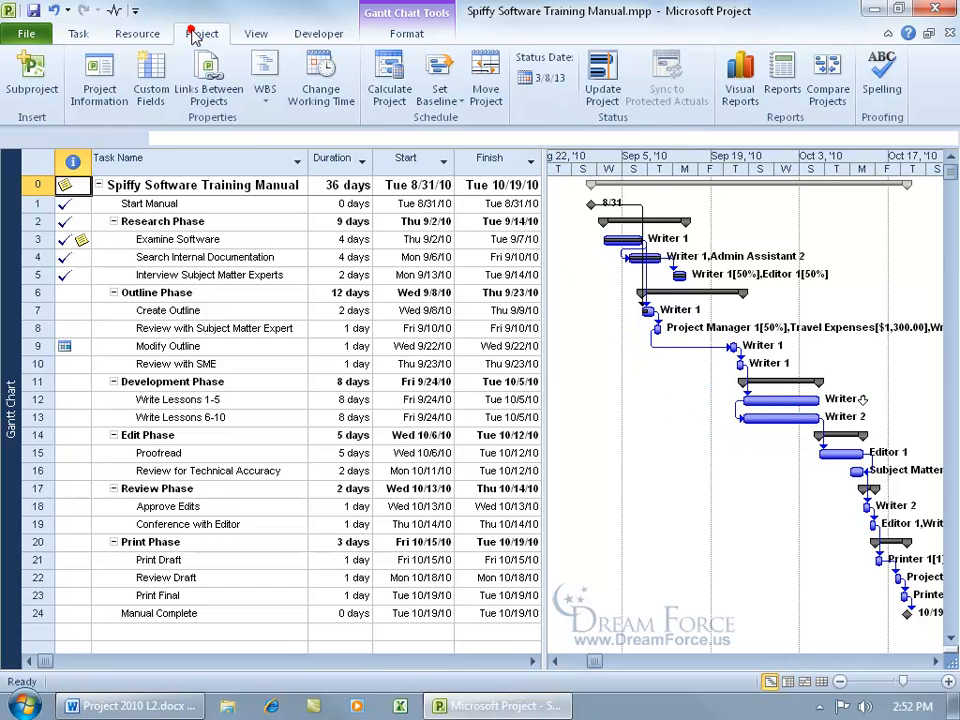
pyautogui.click(445, 104)
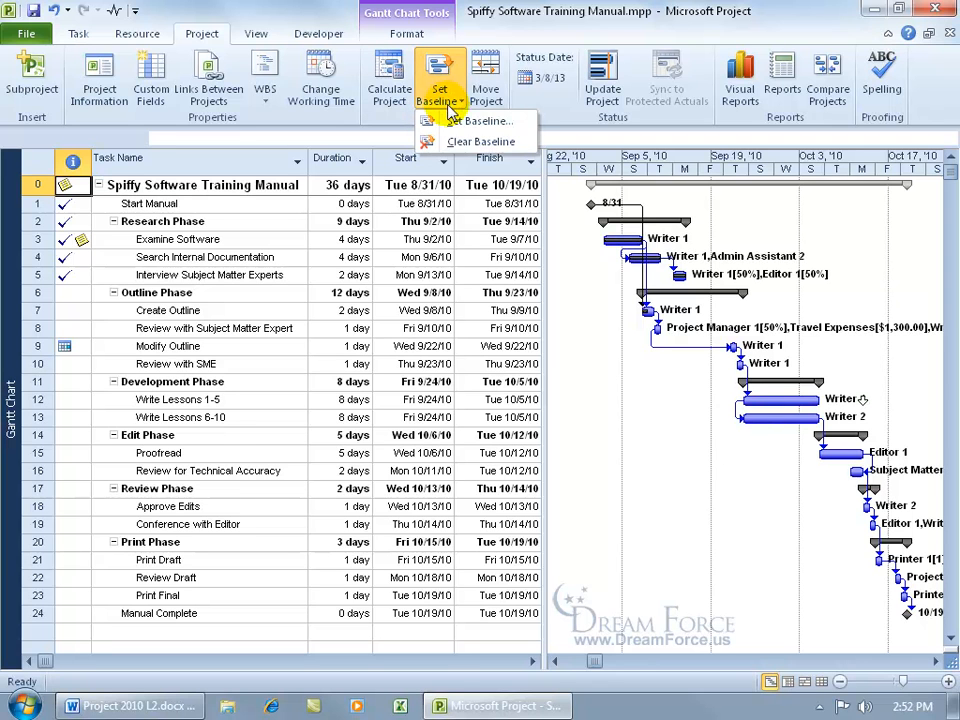
pyautogui.click(456, 121)
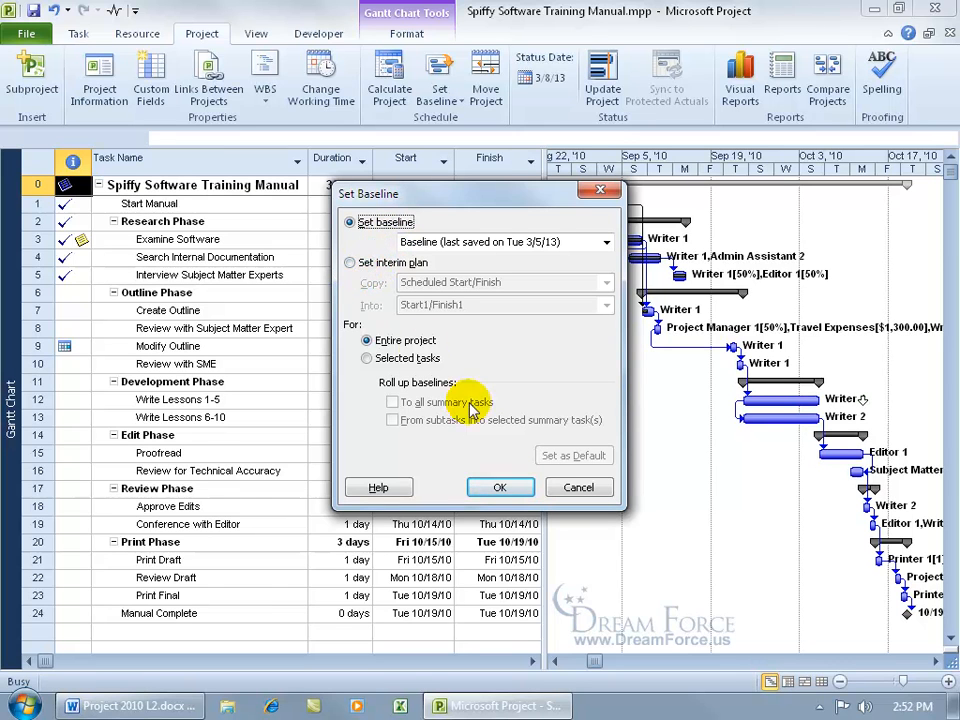
pyautogui.click(563, 488)
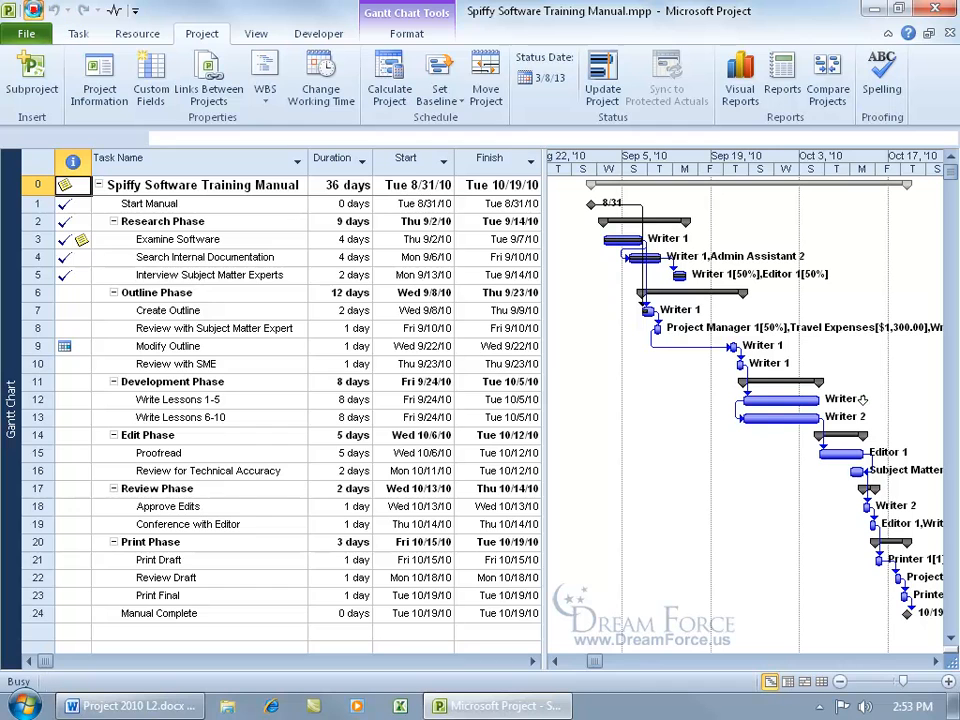
# Save an interim plan copying Scheduled Start/Finish into Start1/Finish1 for the entire project.
pyautogui.click(446, 103)
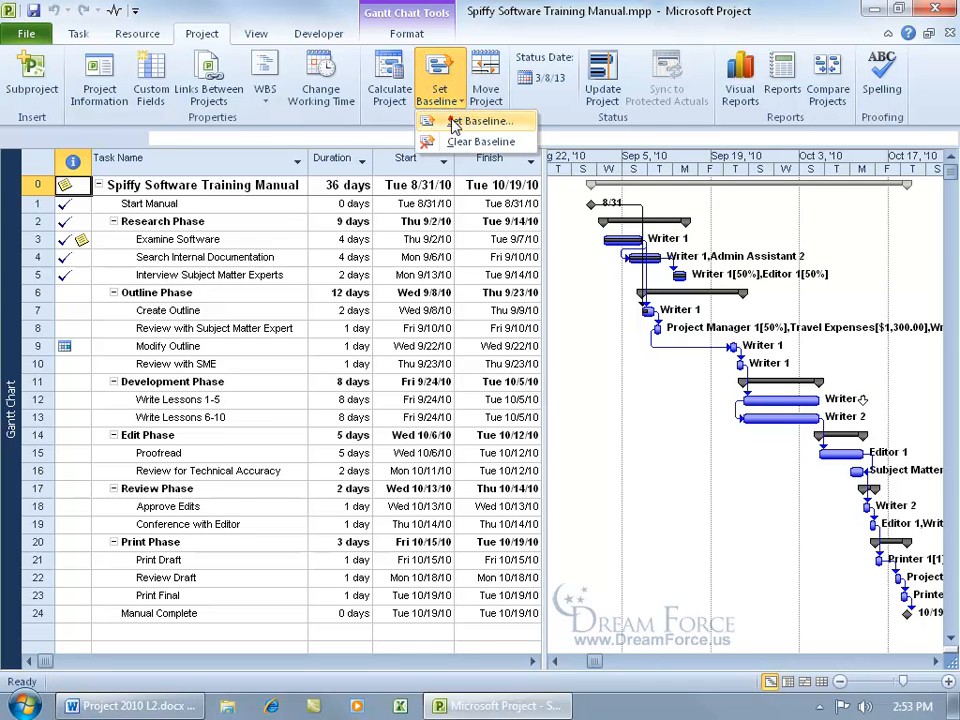
pyautogui.click(456, 121)
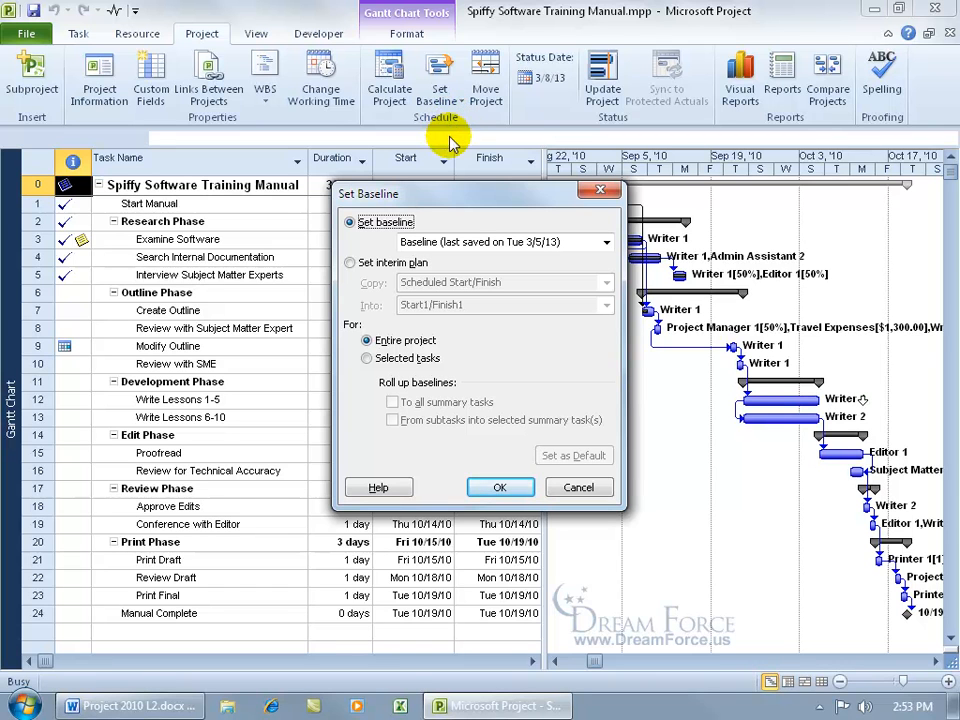
pyautogui.click(350, 262)
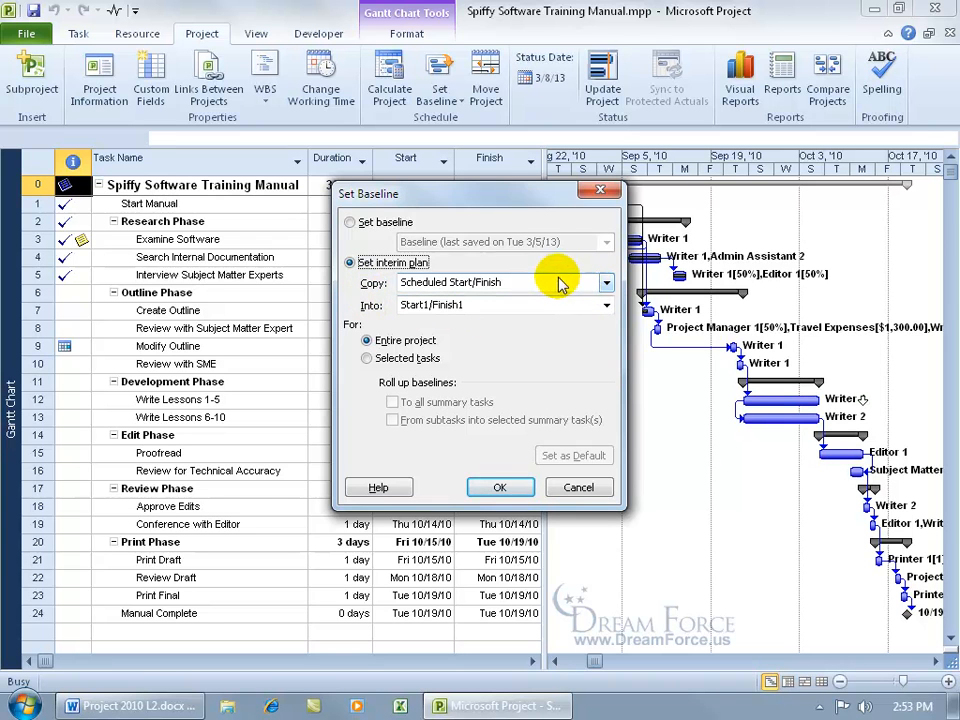
pyautogui.click(606, 283)
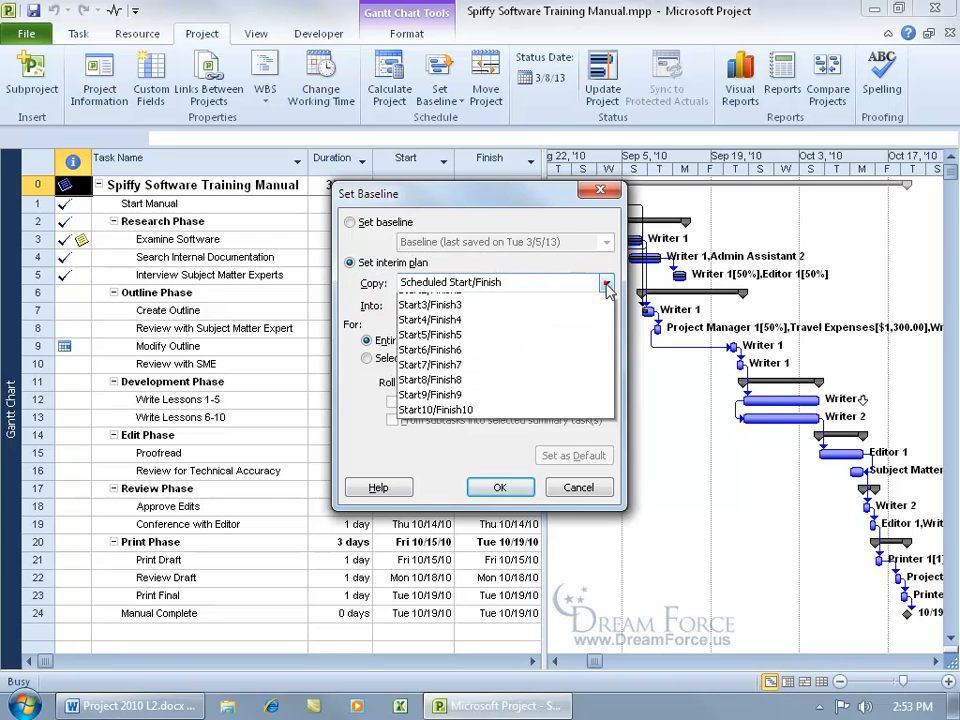
pyautogui.click(606, 281)
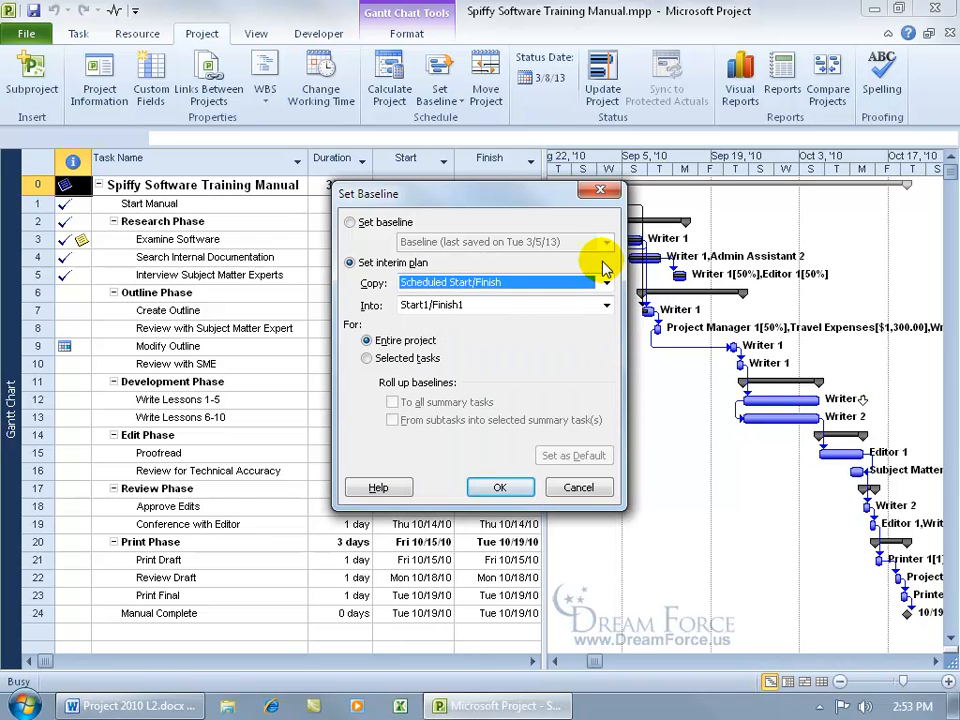
pyautogui.click(606, 305)
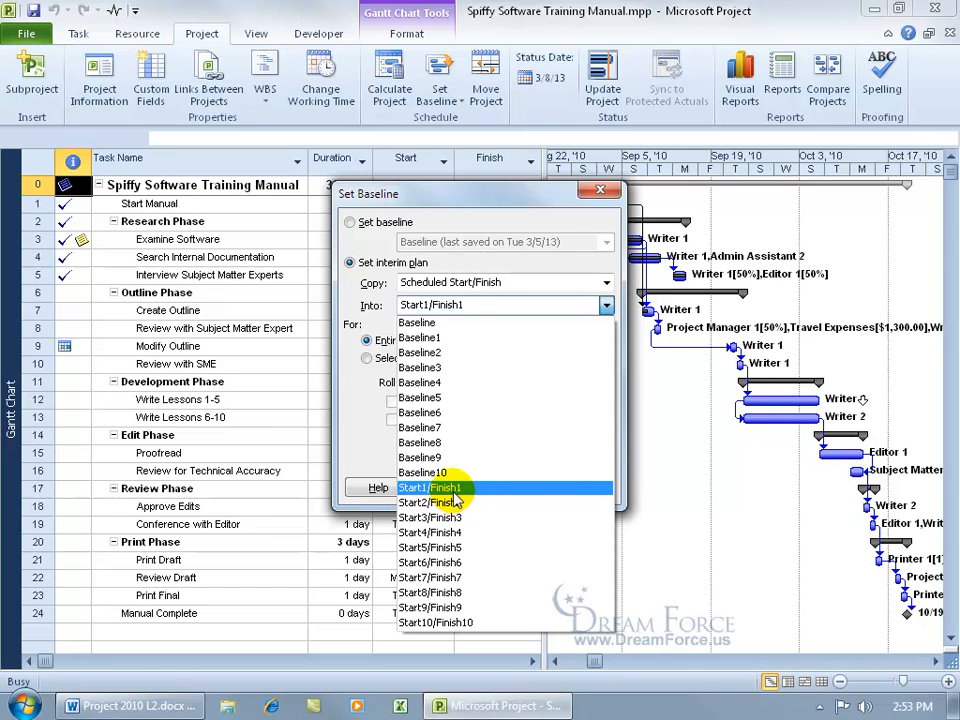
pyautogui.click(439, 490)
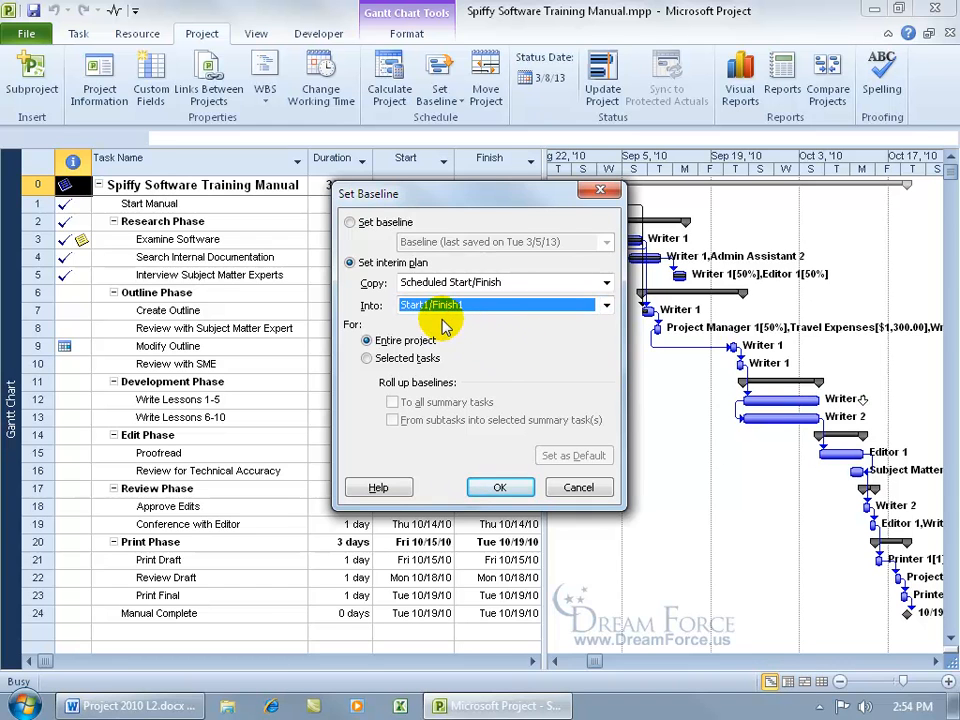
pyautogui.click(522, 488)
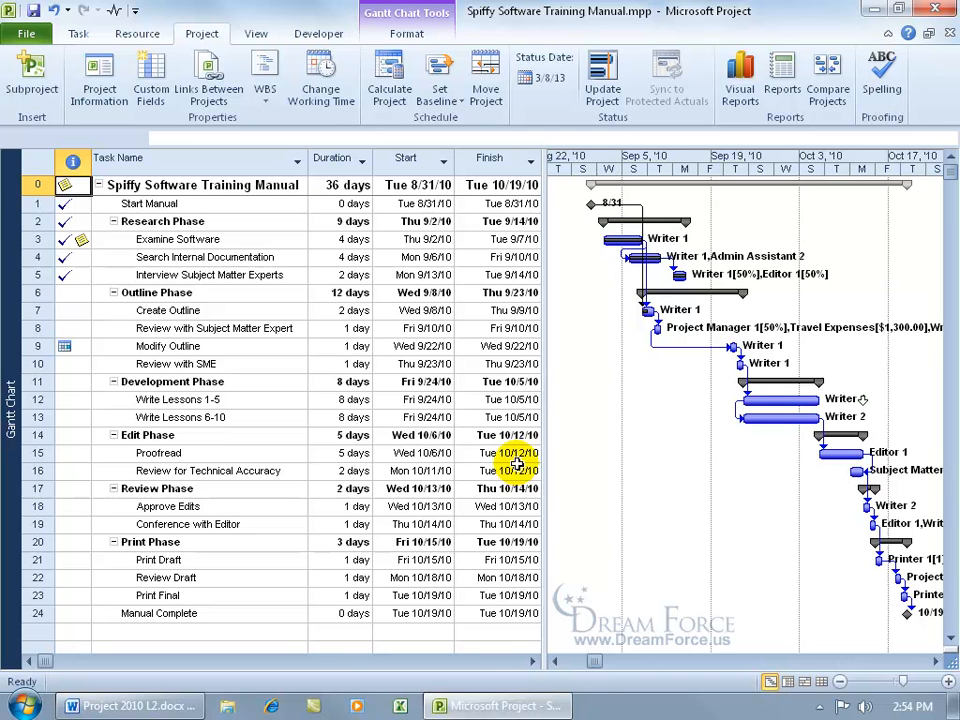
# Mark Create Outline 100% complete and set its start to Thu 9/9/10.
pyautogui.click(200, 311)
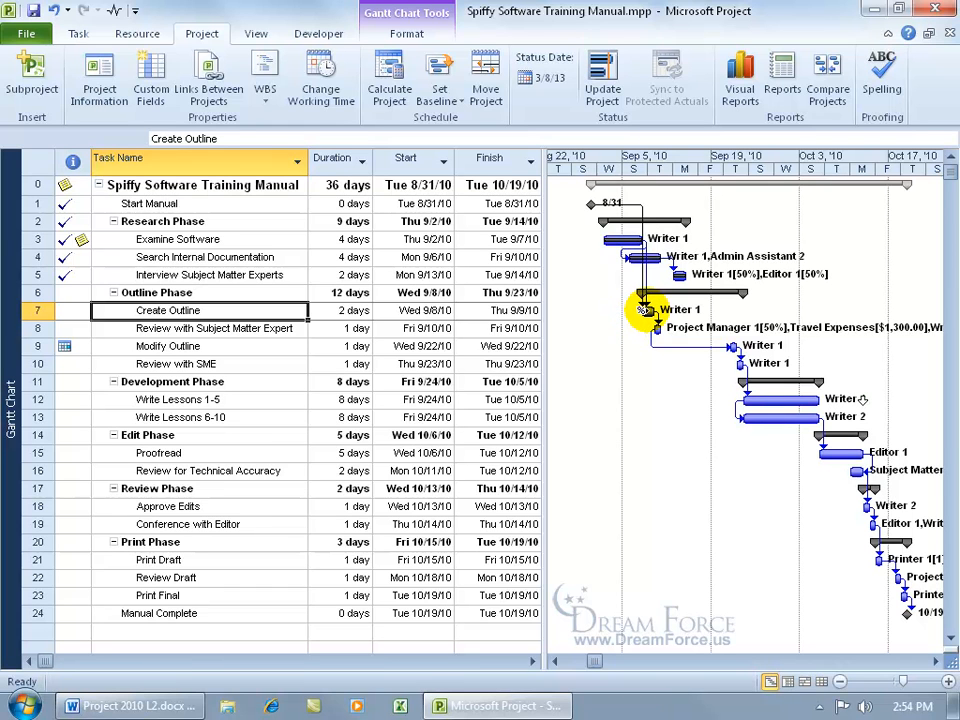
pyautogui.moveTo(641, 309); pyautogui.dragTo(642, 310)
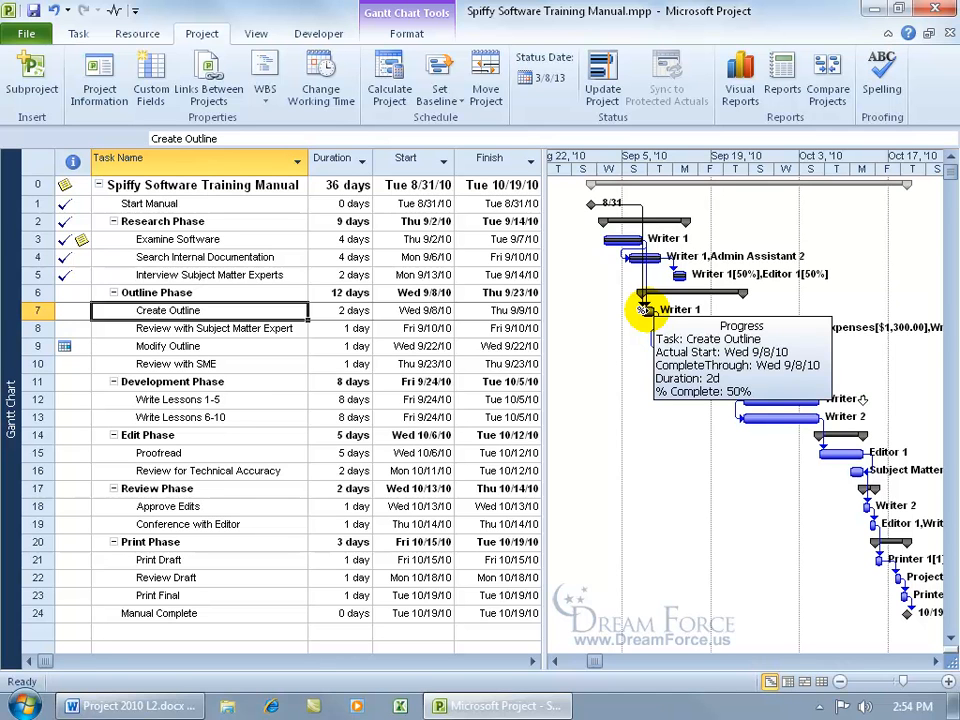
pyautogui.rightClick(266, 310)
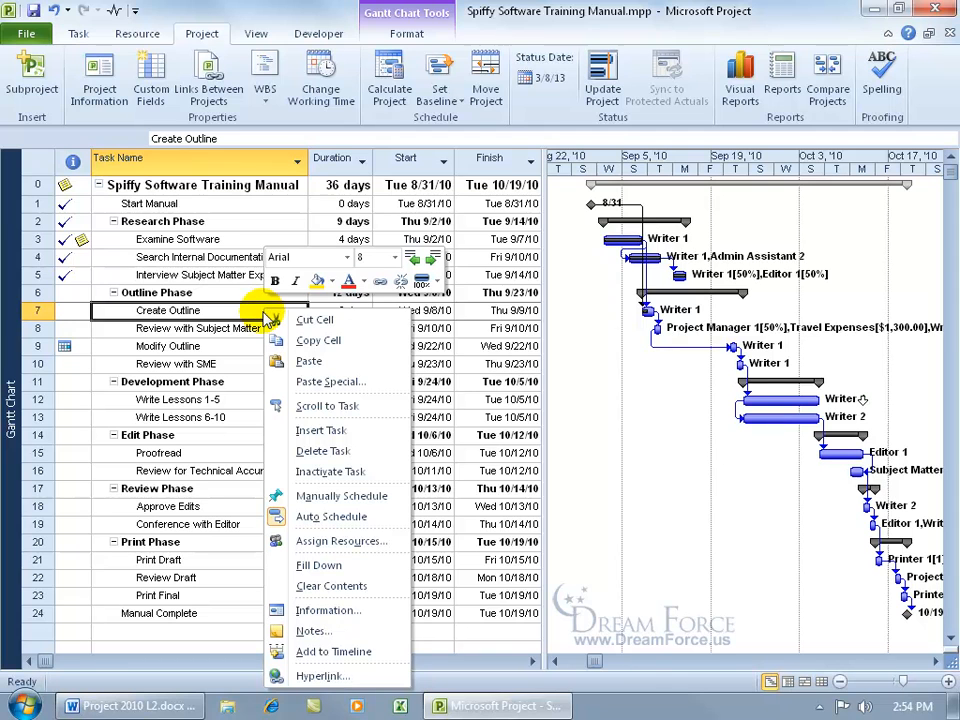
pyautogui.click(422, 287)
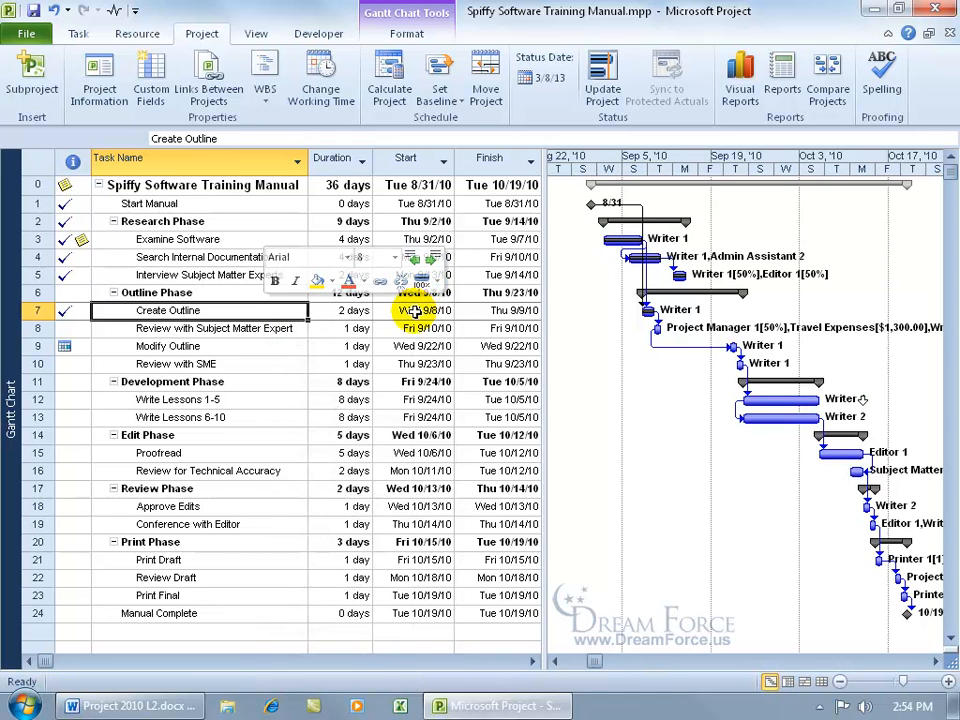
pyautogui.click(414, 311)
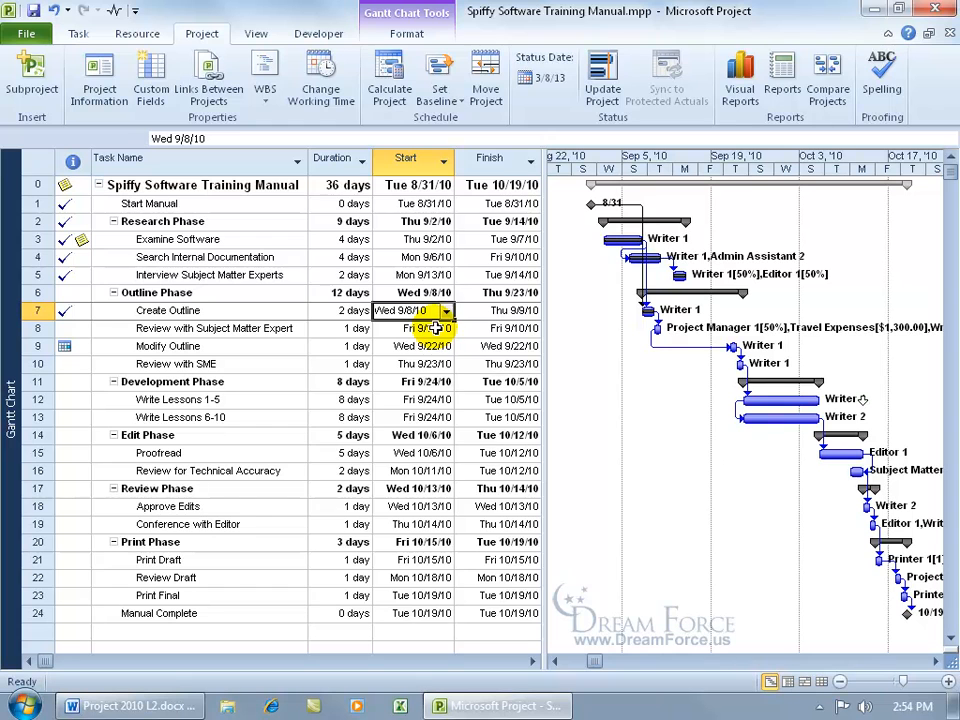
pyautogui.click(447, 312)
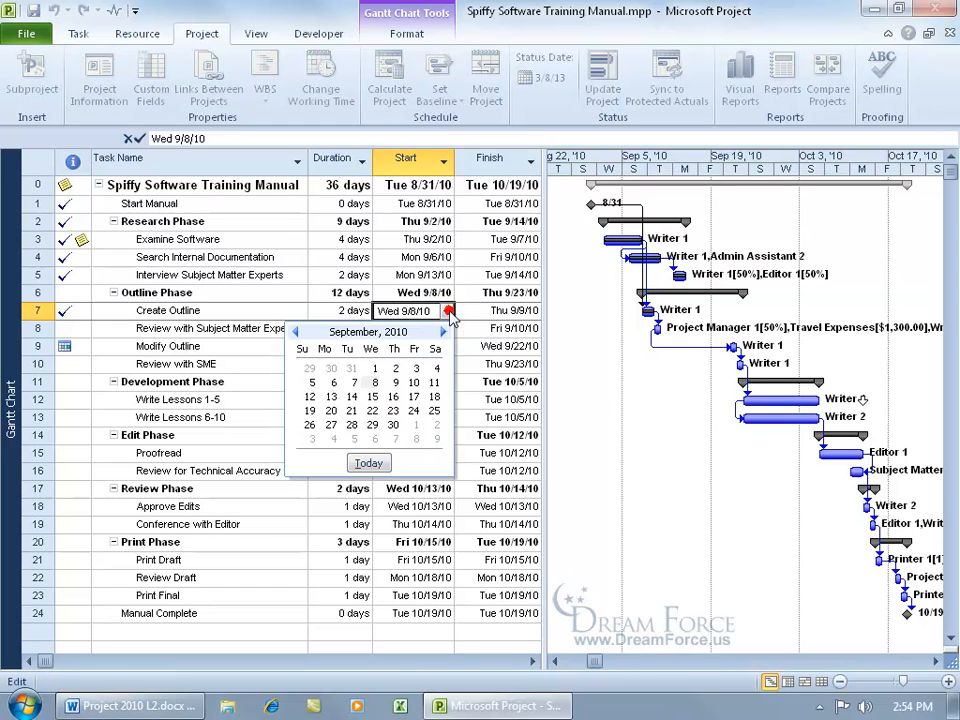
pyautogui.click(396, 384)
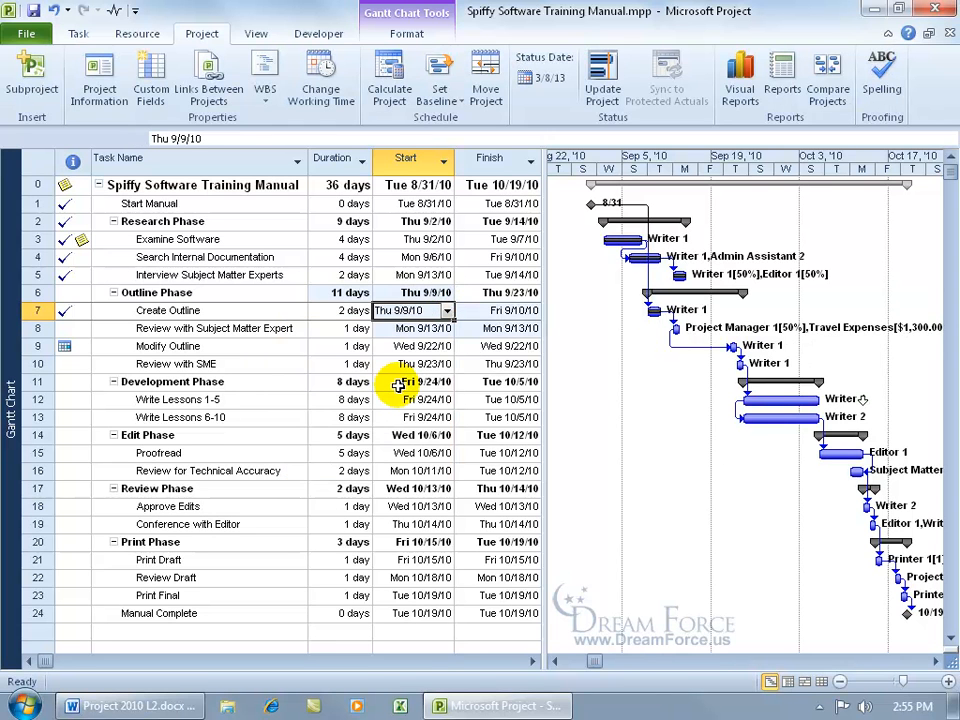
# Mark Review with Subject Matter Expert 100% complete and save the project.
pyautogui.click(225, 328)
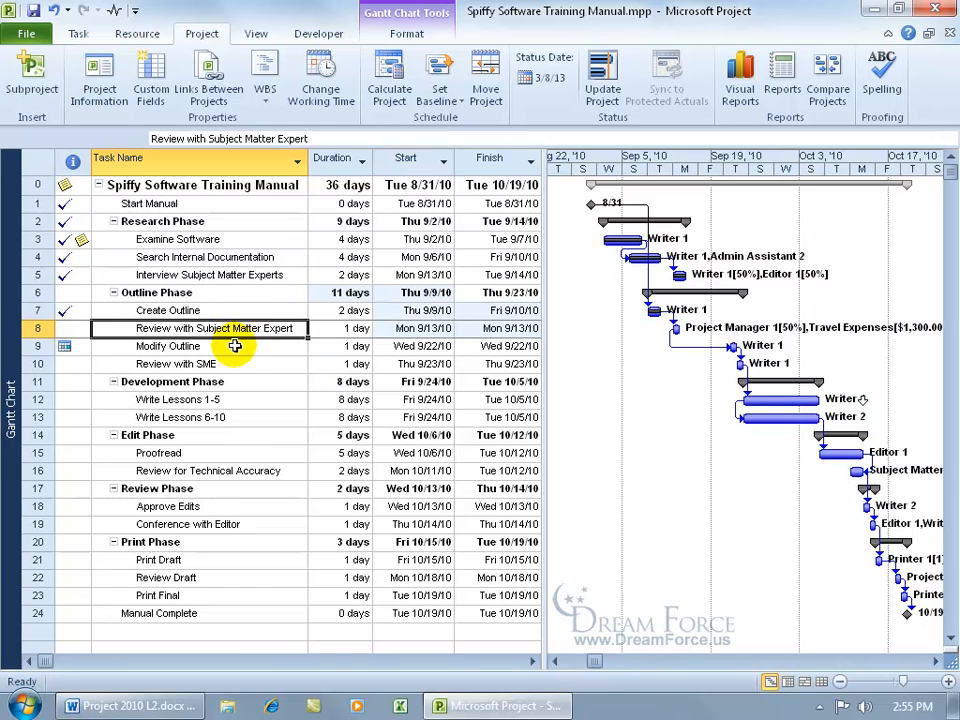
pyautogui.rightClick(245, 328)
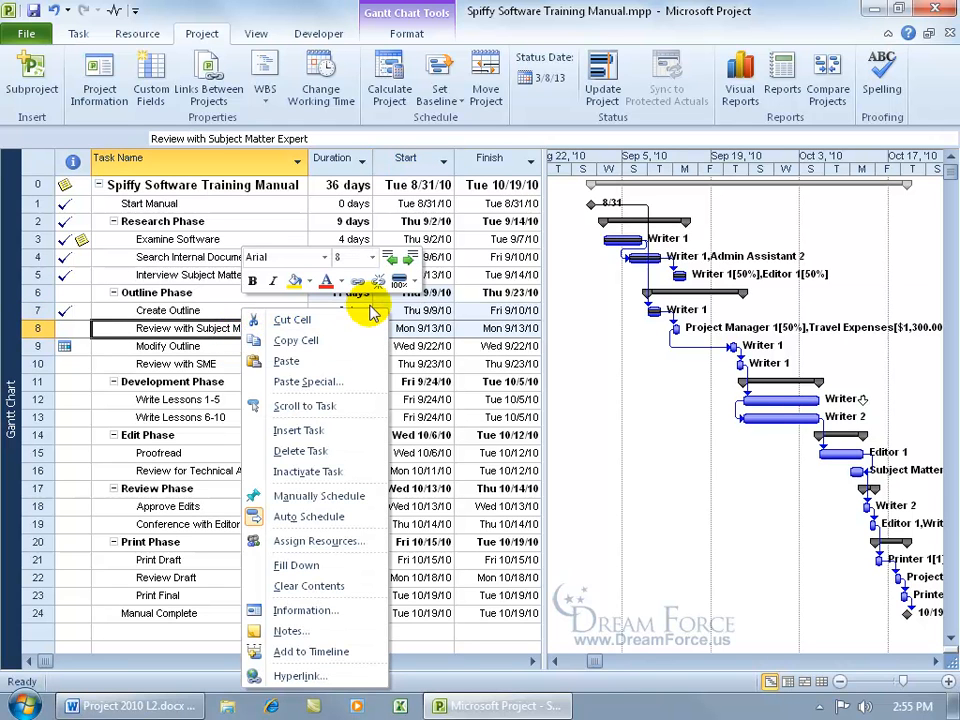
pyautogui.click(398, 279)
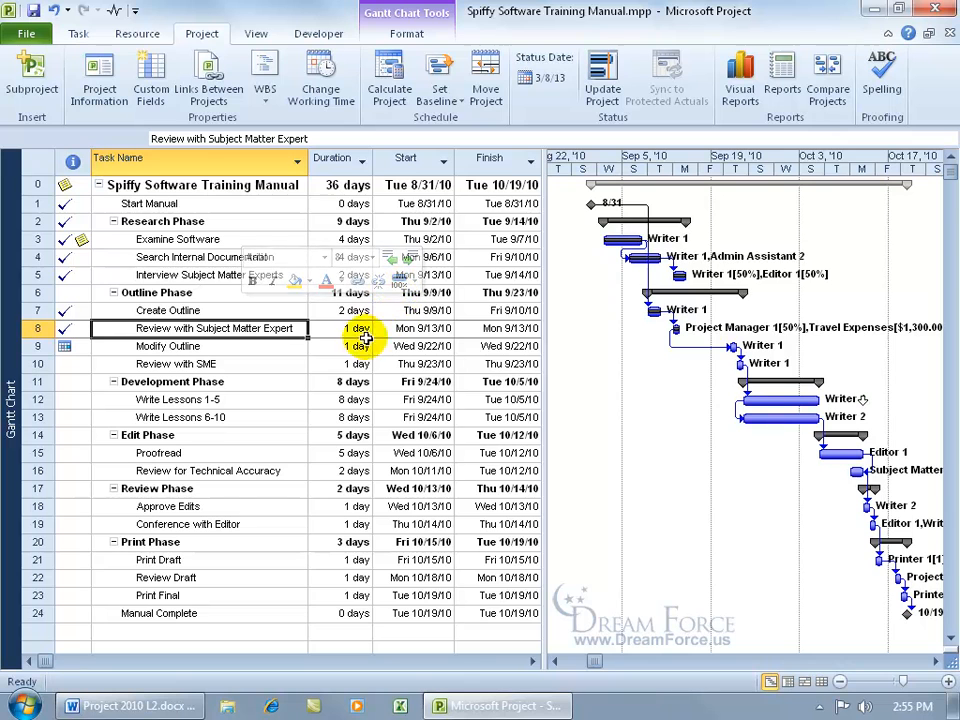
pyautogui.click(32, 11)
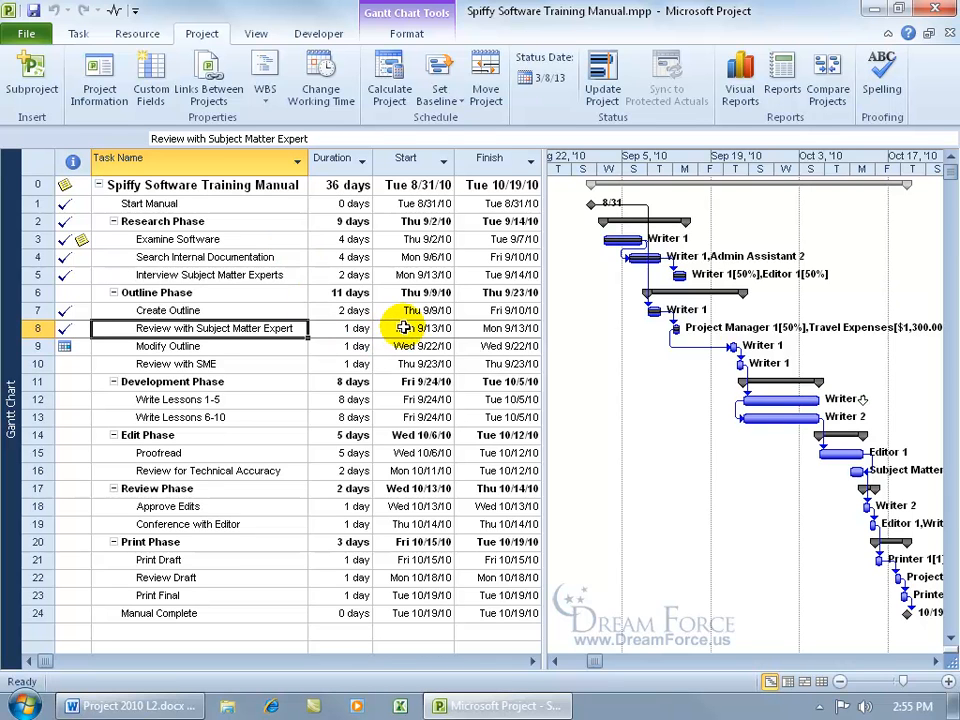
# Save an interim plan copying Scheduled Start/Finish into Start2/Finish2 for the entire project.
pyautogui.click(440, 97)
pyautogui.click(441, 122)
pyautogui.click(362, 262)
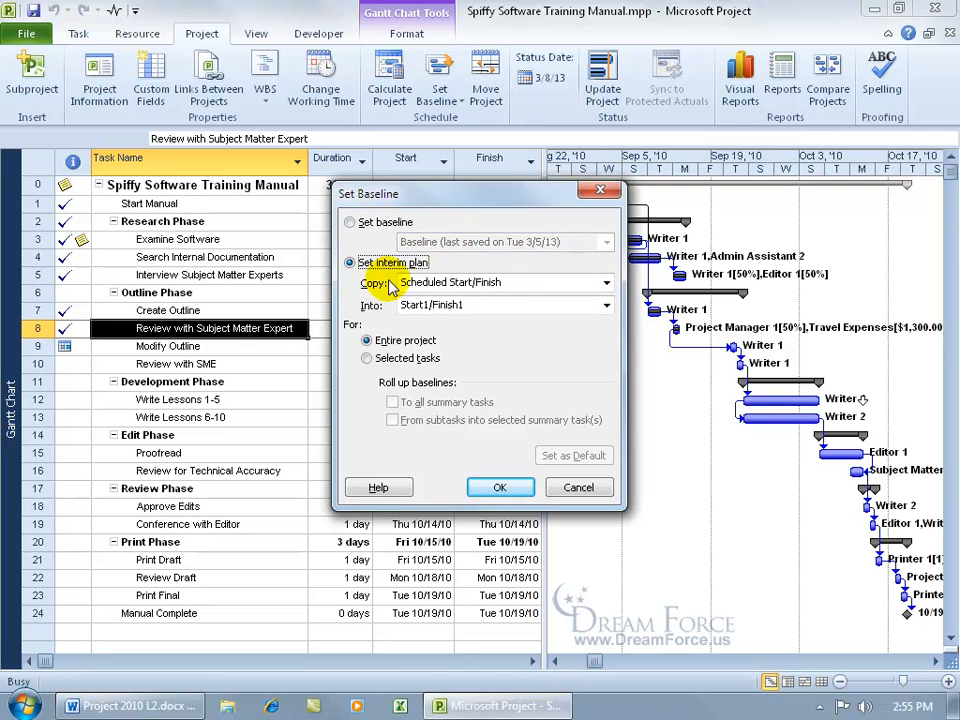
pyautogui.moveTo(501, 194); pyautogui.dragTo(701, 236)
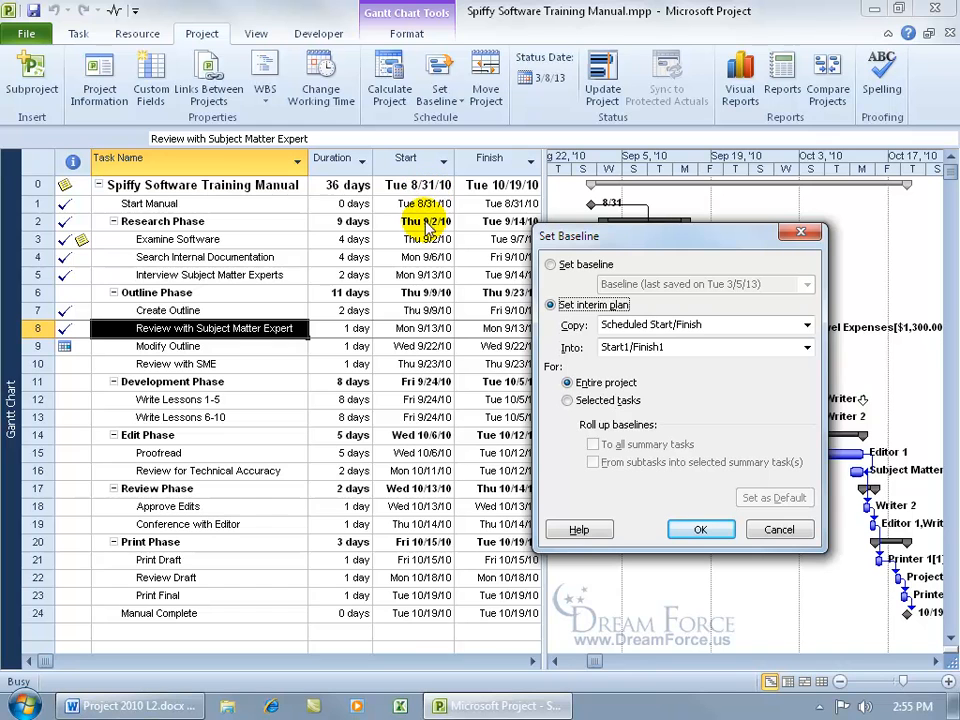
pyautogui.click(809, 349)
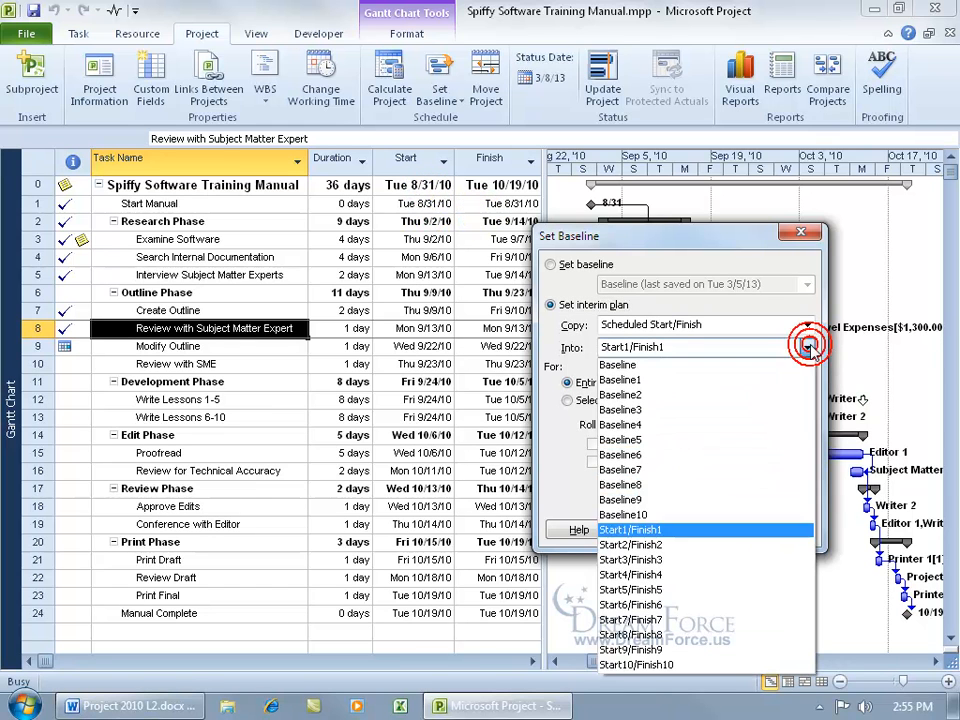
pyautogui.click(657, 546)
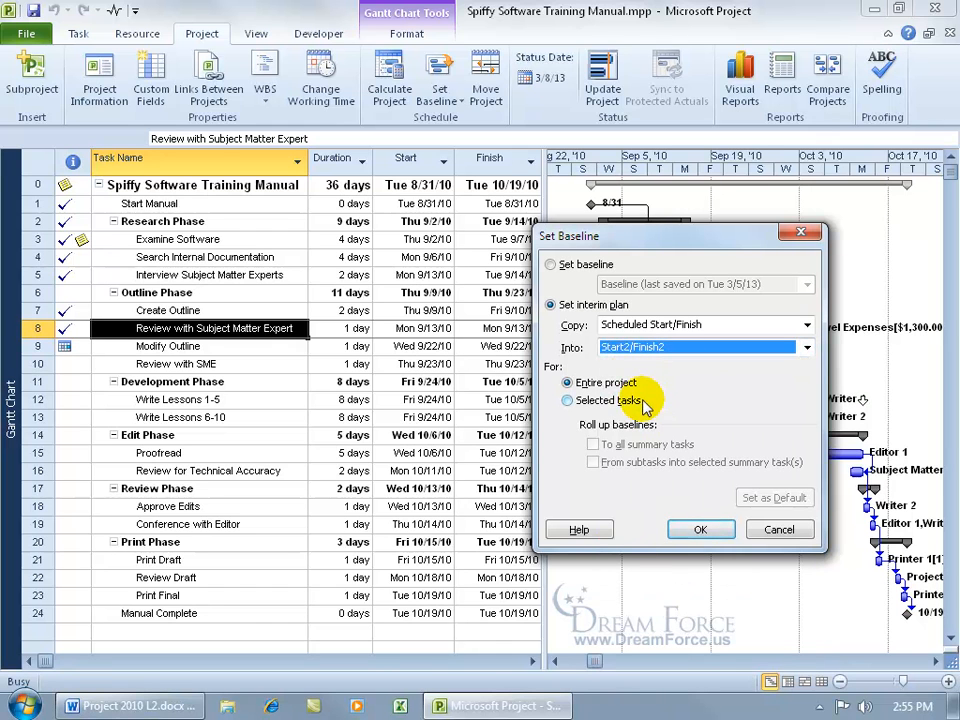
pyautogui.click(700, 532)
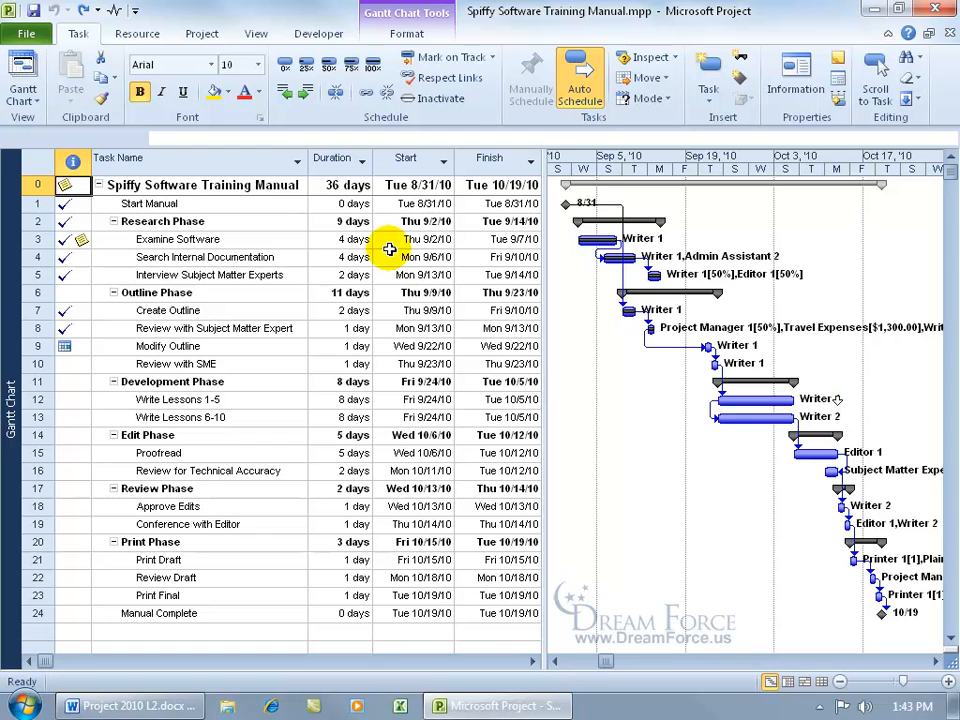
# Insert Start1 and Finish1 columns before the Start column.
pyautogui.rightClick(402, 163)
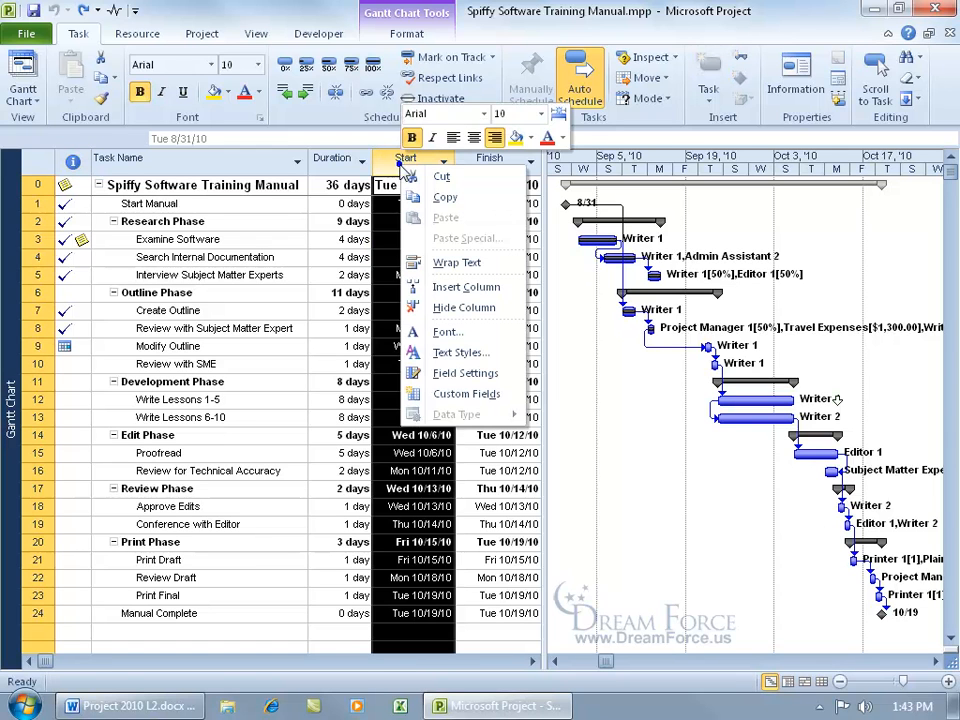
pyautogui.click(441, 287)
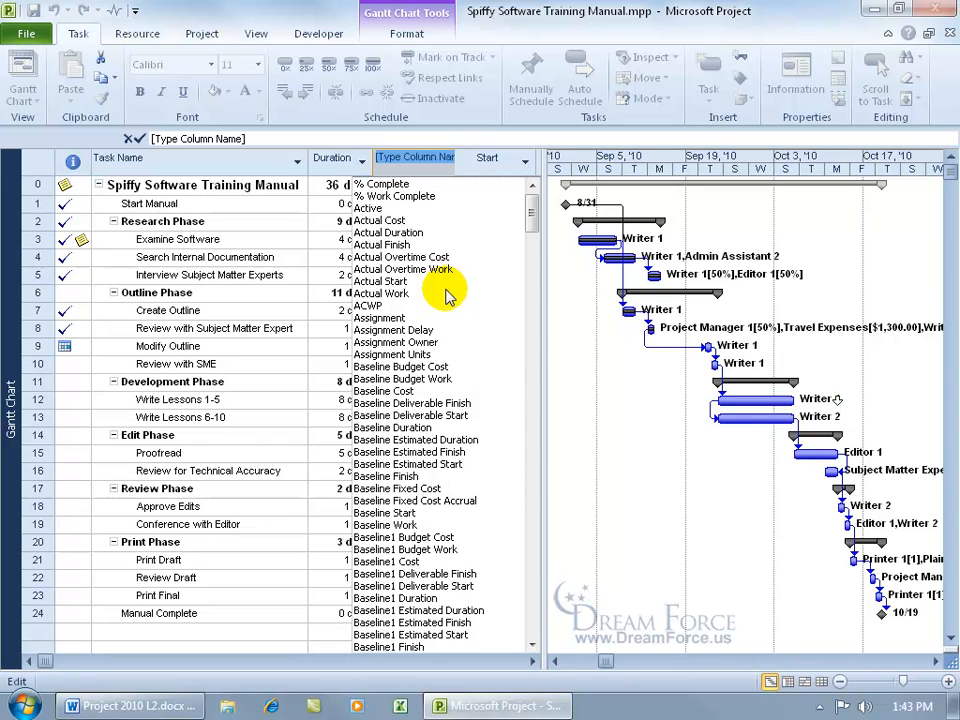
pyautogui.write('start')
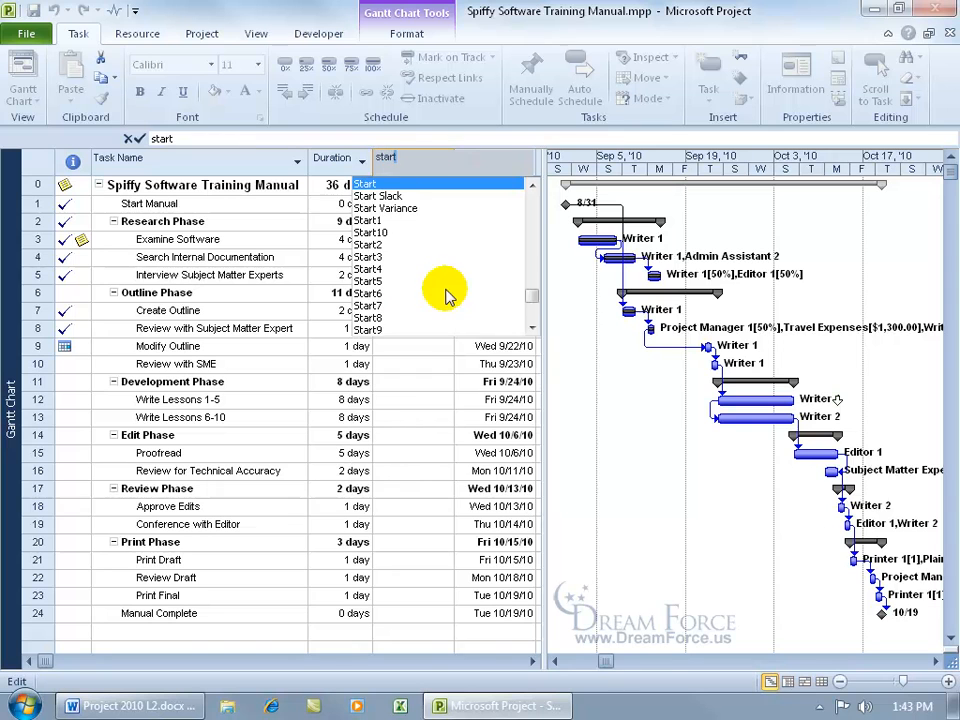
pyautogui.click(366, 220)
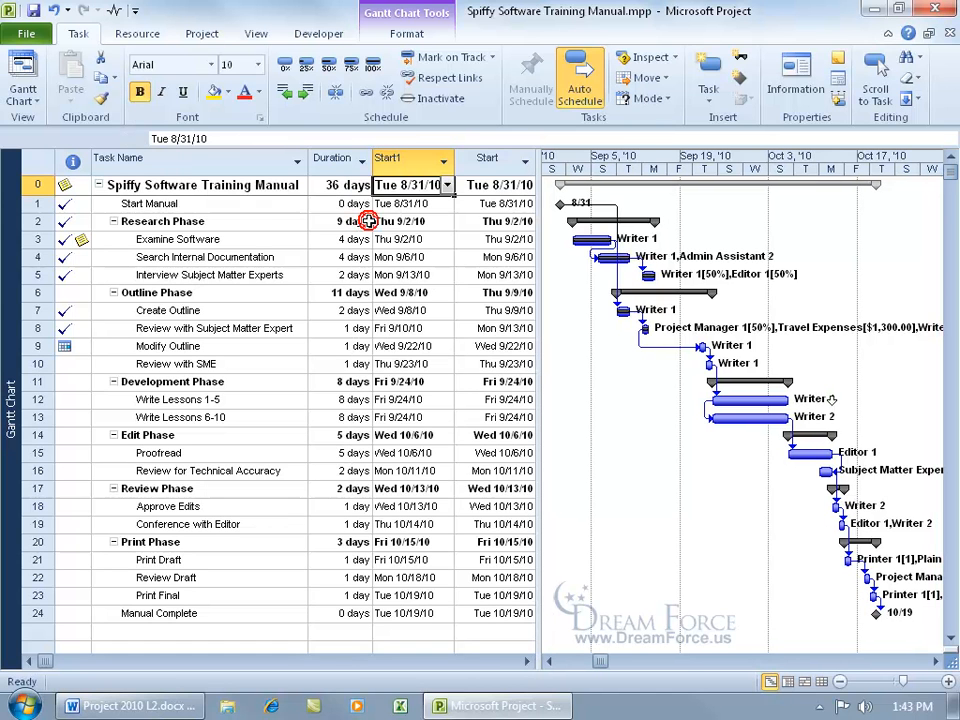
pyautogui.rightClick(489, 162)
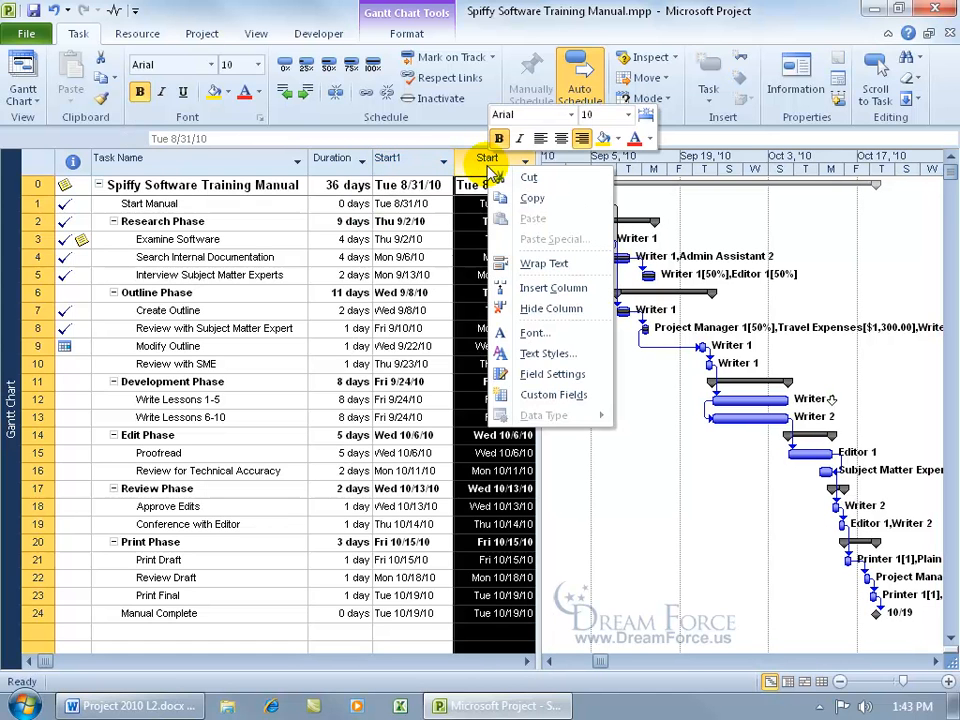
pyautogui.click(556, 288)
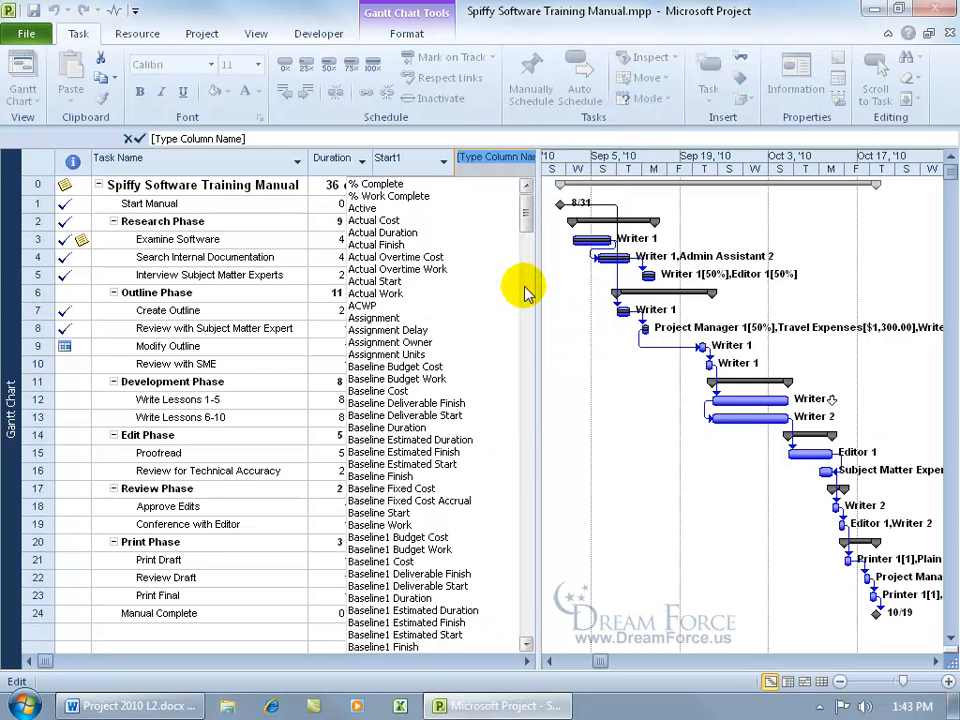
pyautogui.write('finish')
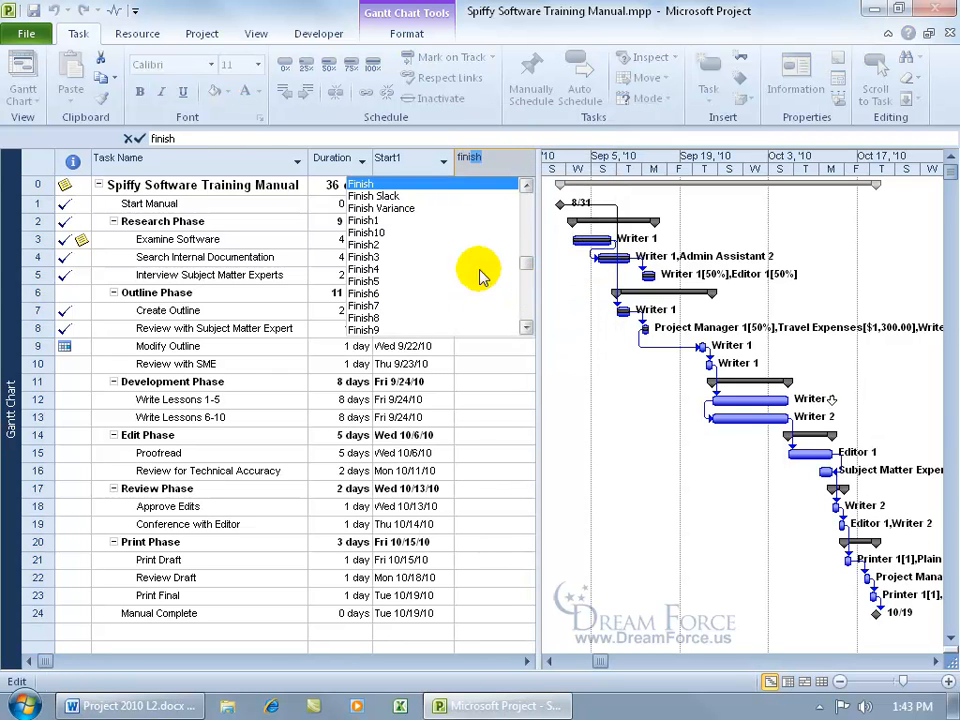
pyautogui.click(378, 220)
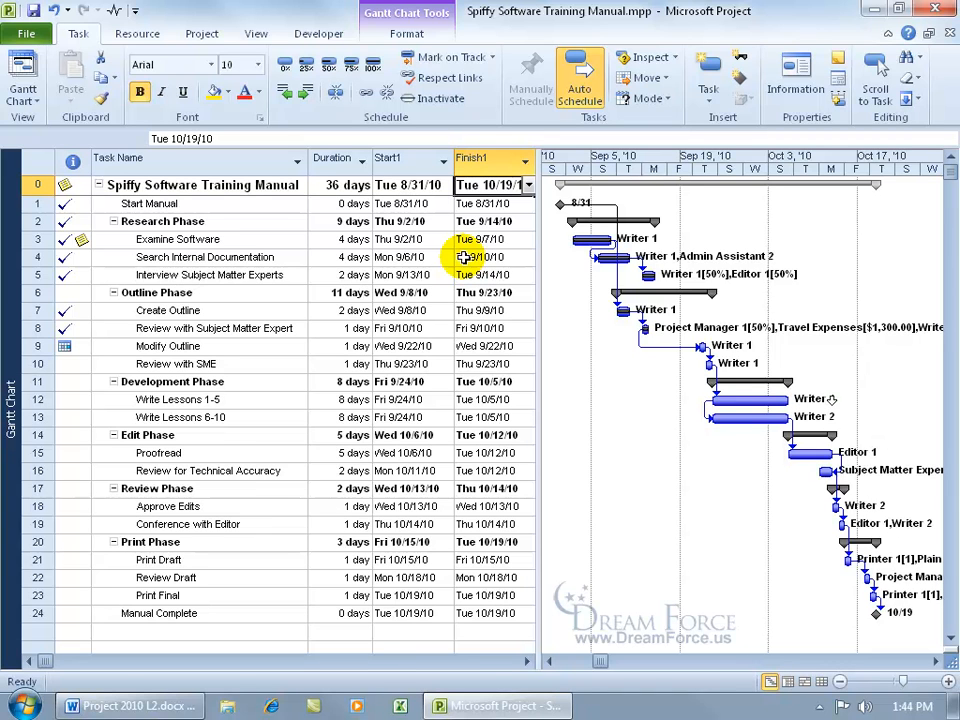
# Insert a Baseline Start column ahead of Duration in the task sheet.
pyautogui.rightClick(327, 165)
pyautogui.click(358, 288)
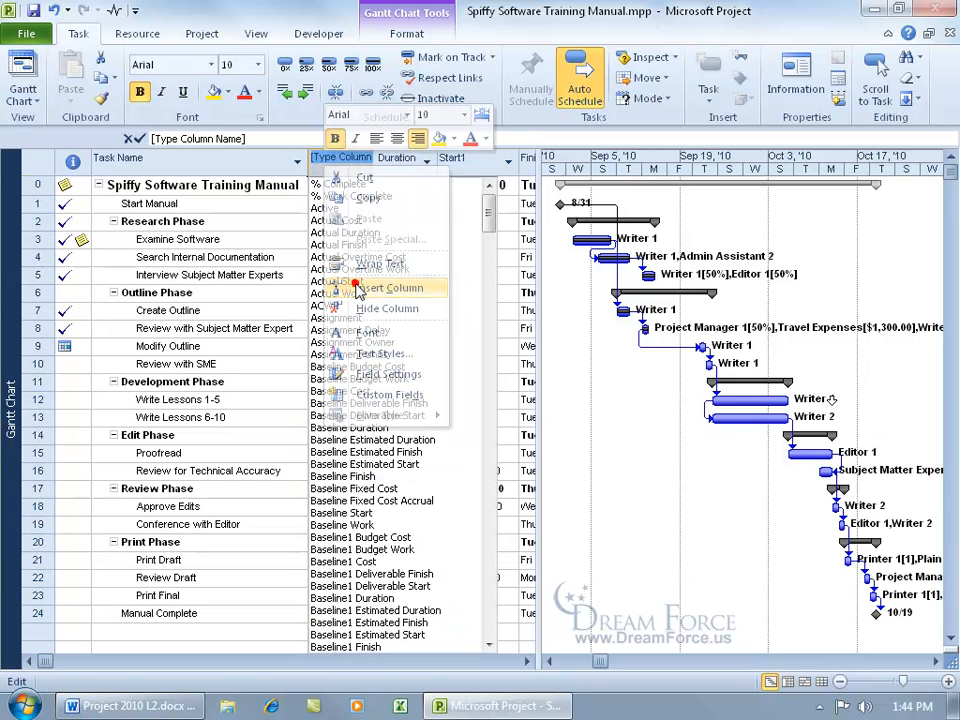
pyautogui.write('baseline start')
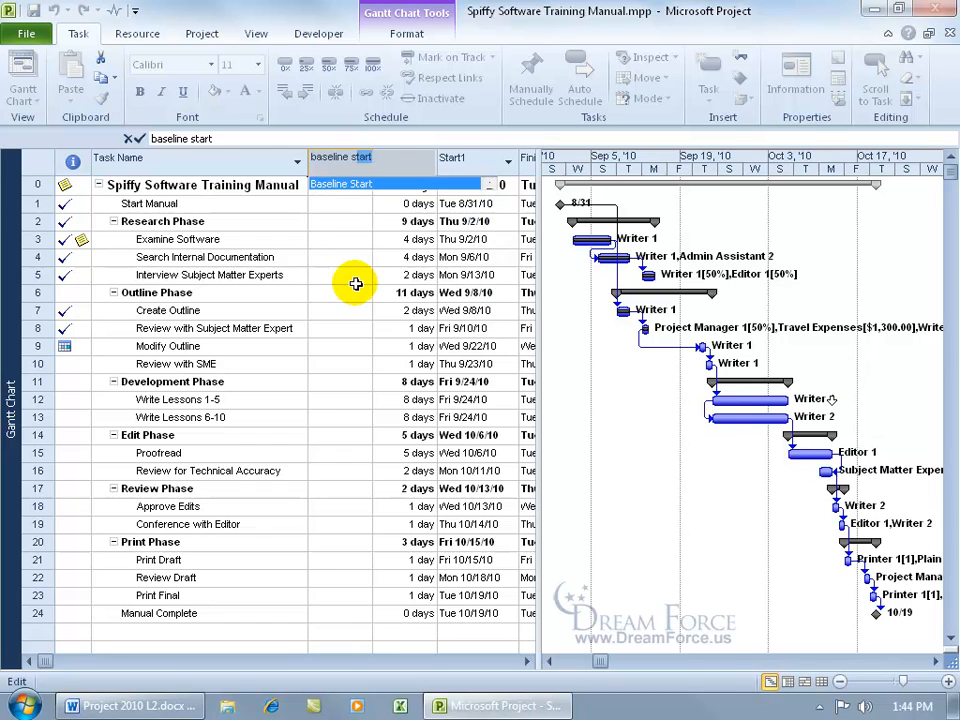
pyautogui.click(320, 184)
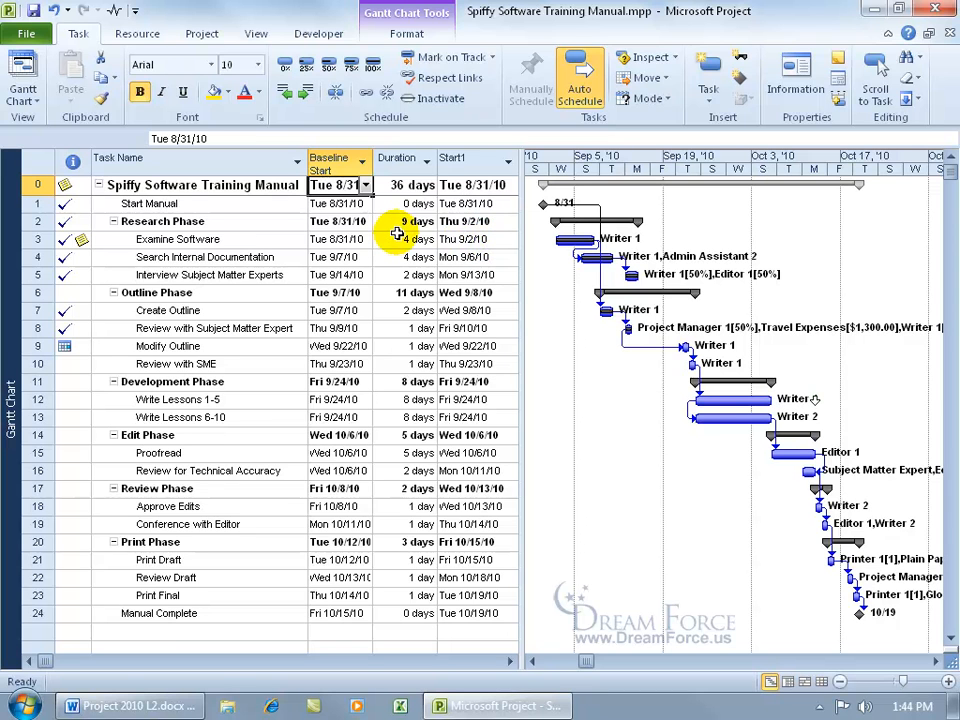
# Hide the Baseline Start column.
pyautogui.rightClick(340, 165)
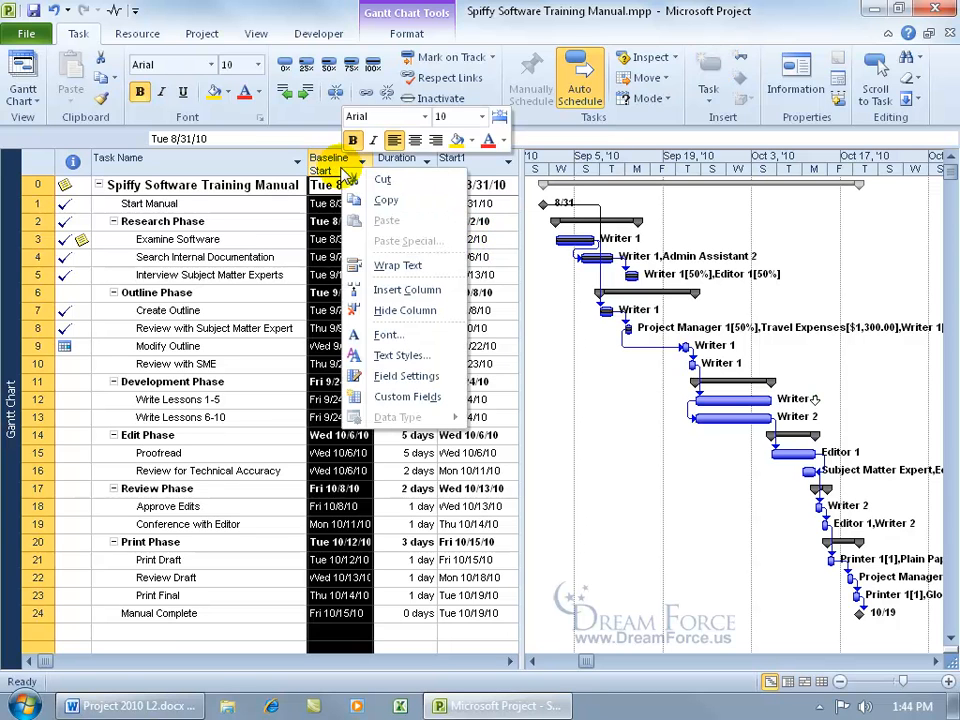
pyautogui.click(380, 310)
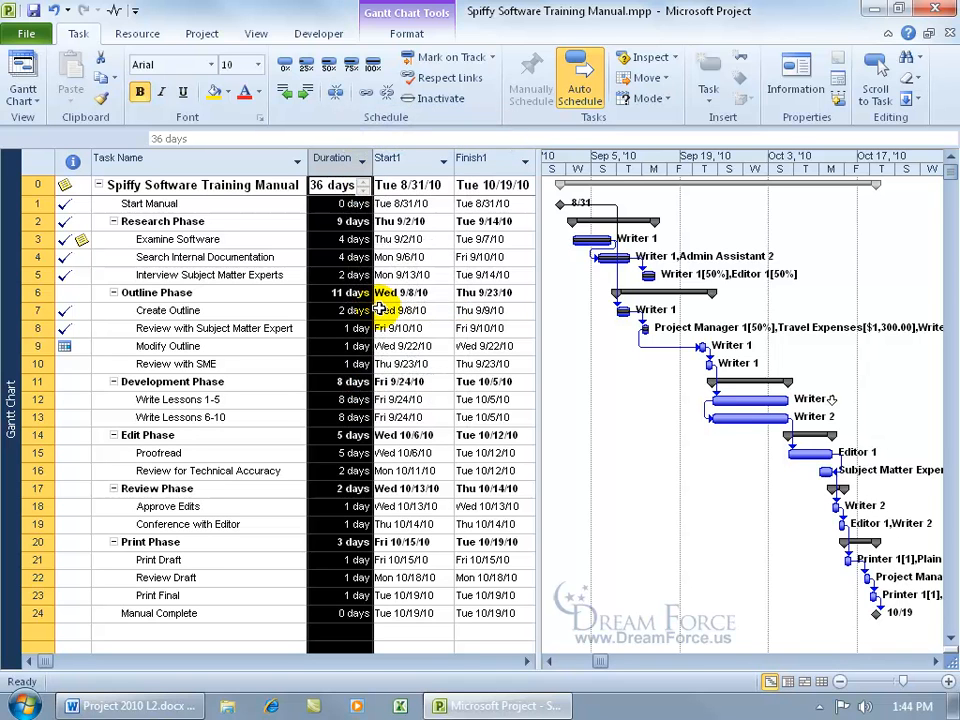
pyautogui.rightClick(347, 163)
pyautogui.click(243, 212)
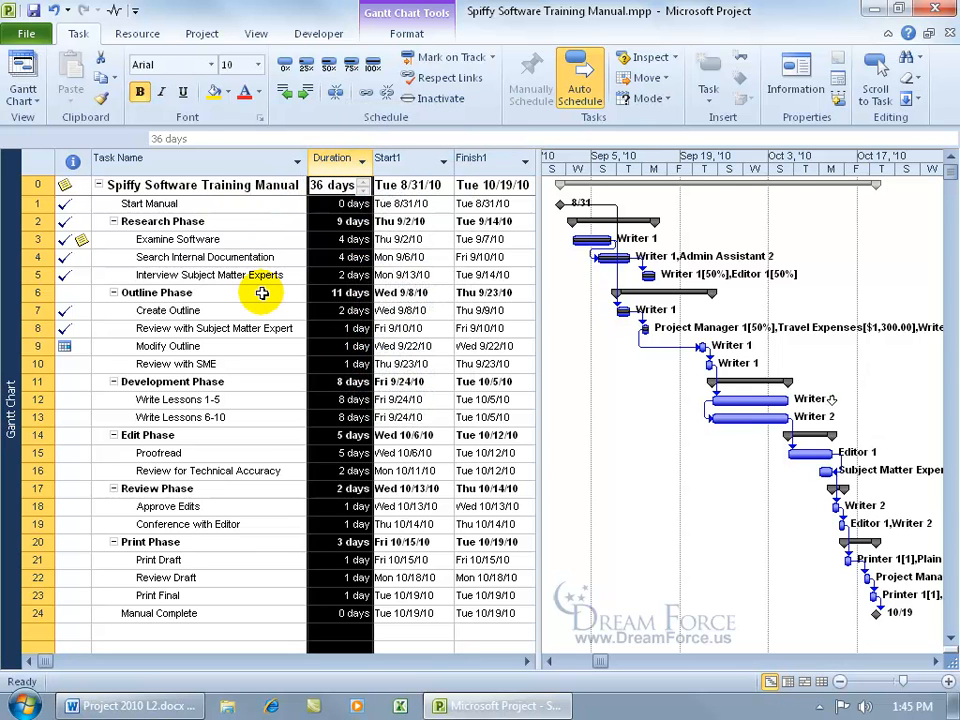
pyautogui.click(262, 292)
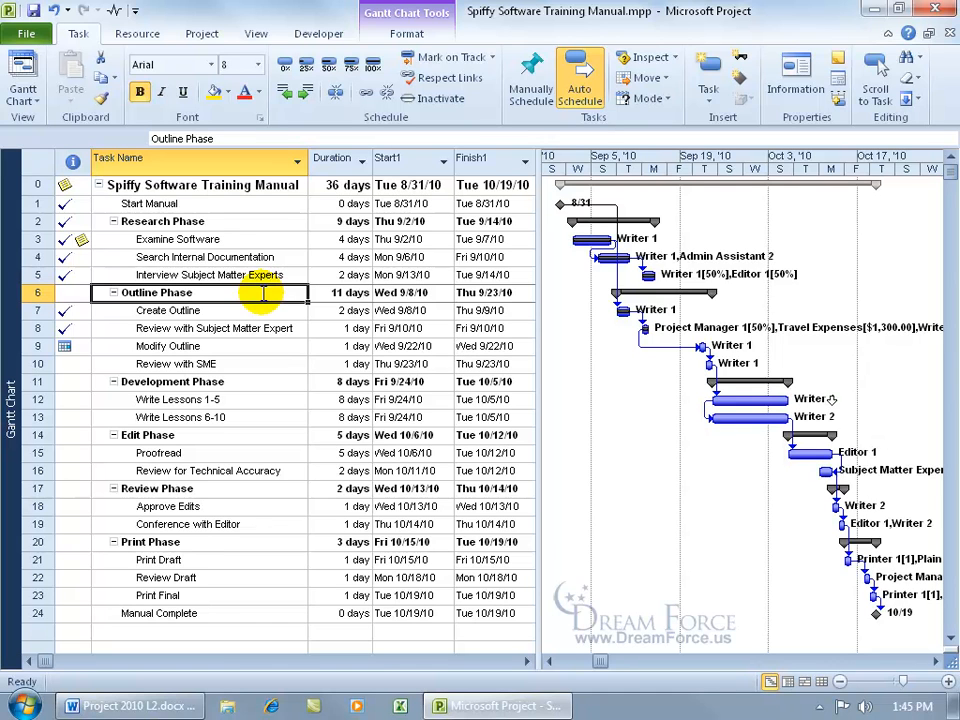
# Hide the Start1 and Finish1 columns together.
pyautogui.click(392, 160)
pyautogui.keyDown('shift'); pyautogui.click(473, 157); pyautogui.keyUp('shift')
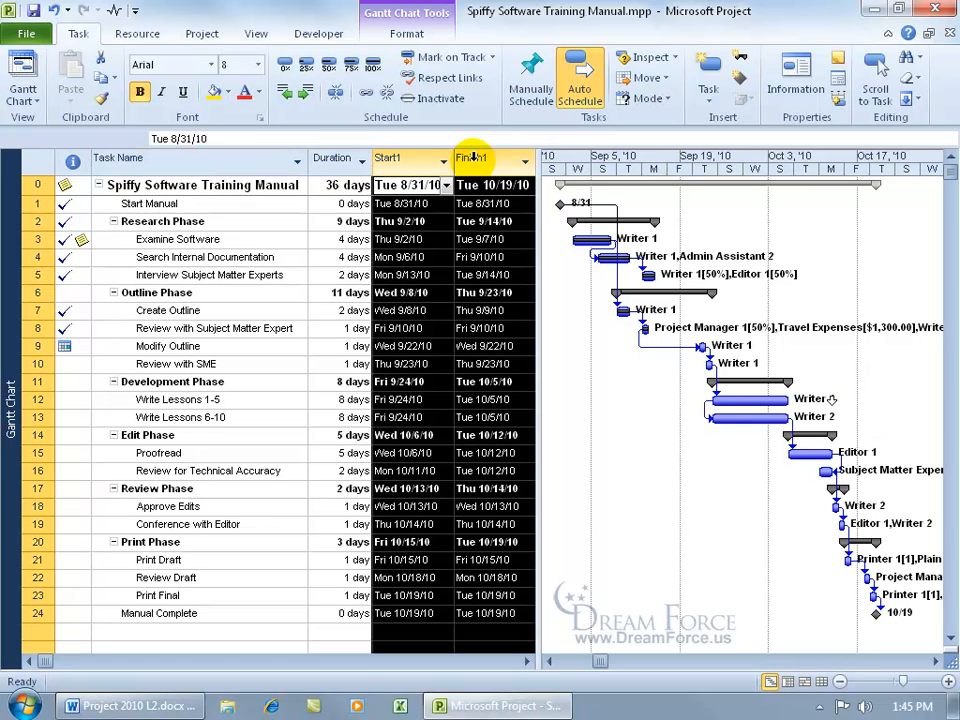
pyautogui.press('Delete')
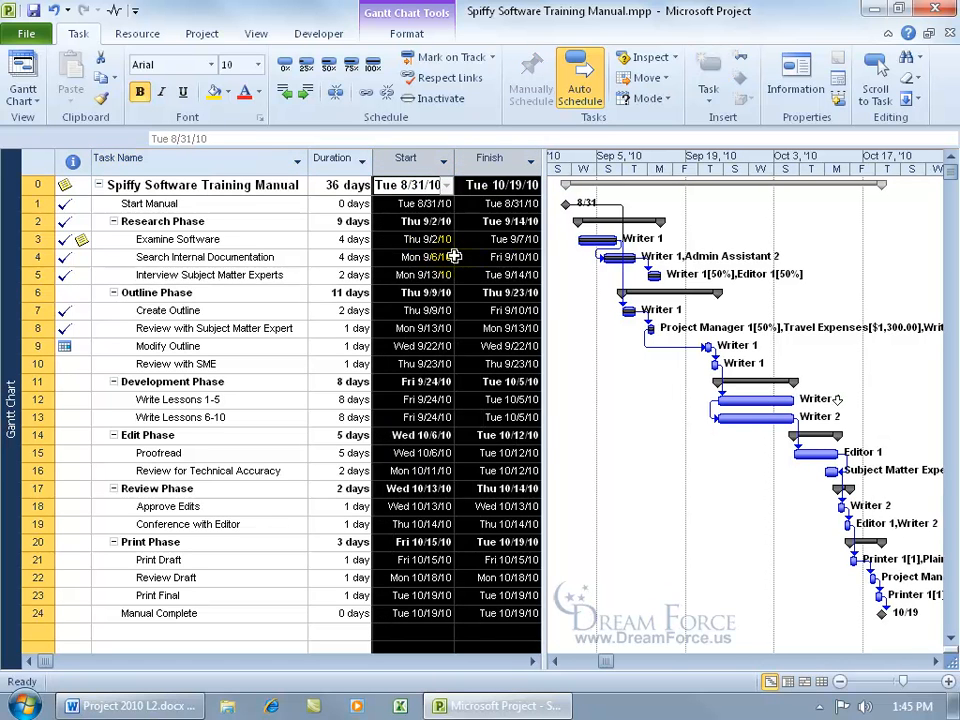
pyautogui.click(146, 204)
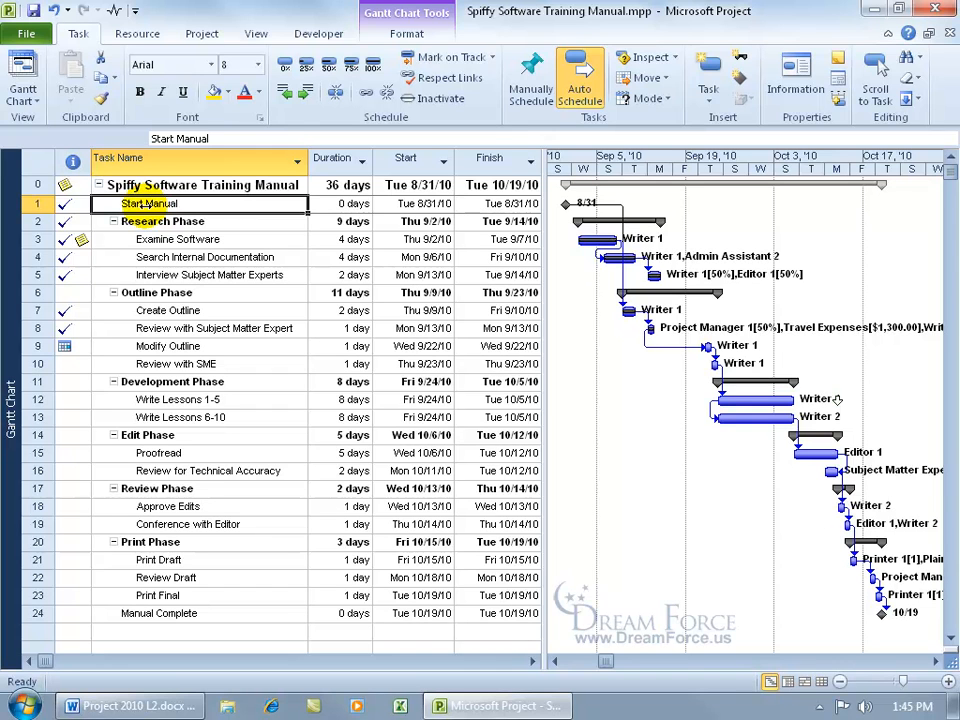
# Open More Tables from the sheet's table list, select Baseline and copy it.
pyautogui.click(256, 34)
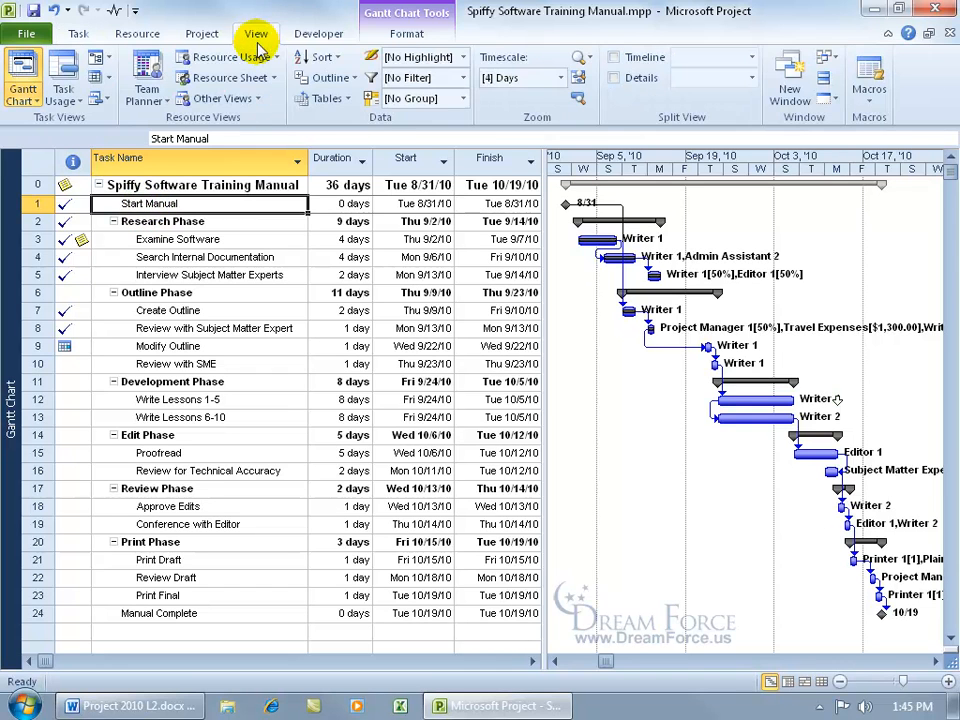
pyautogui.click(332, 98)
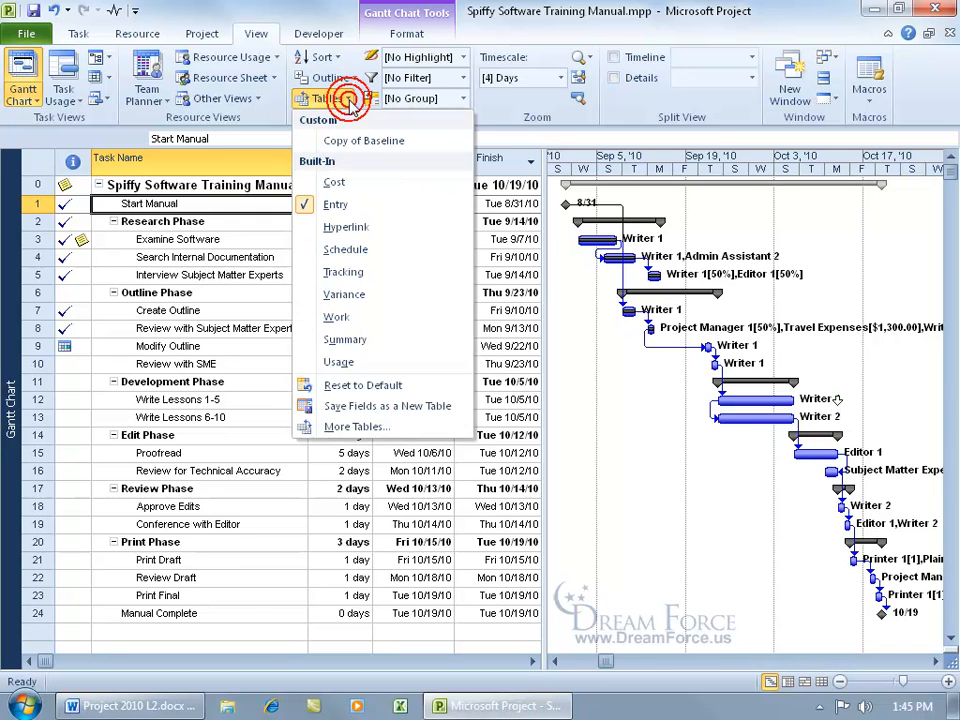
pyautogui.click(358, 426)
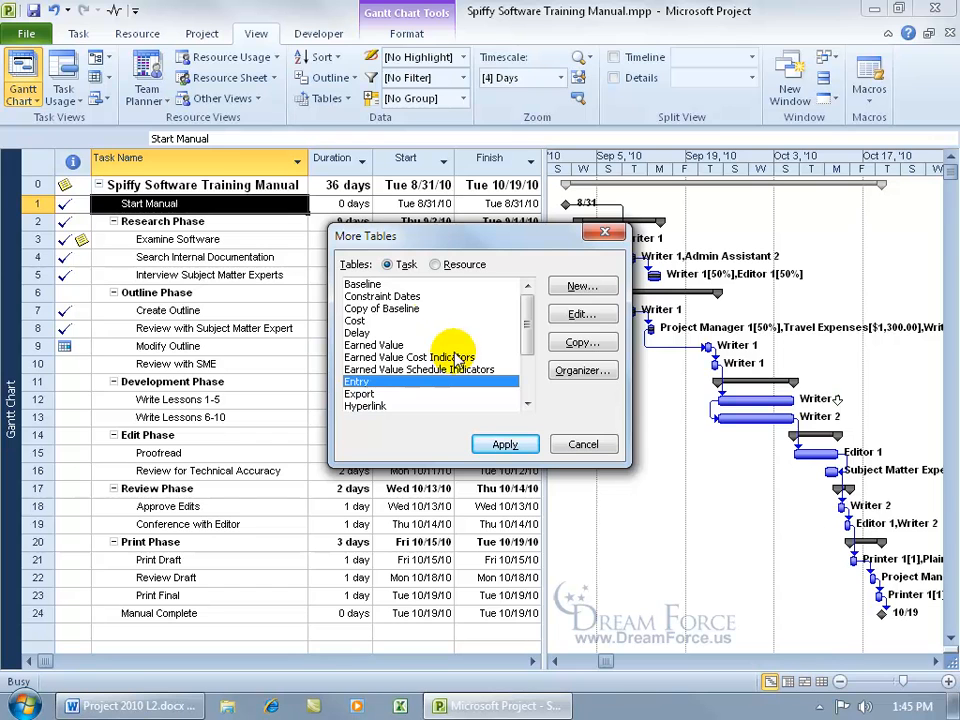
pyautogui.click(583, 444)
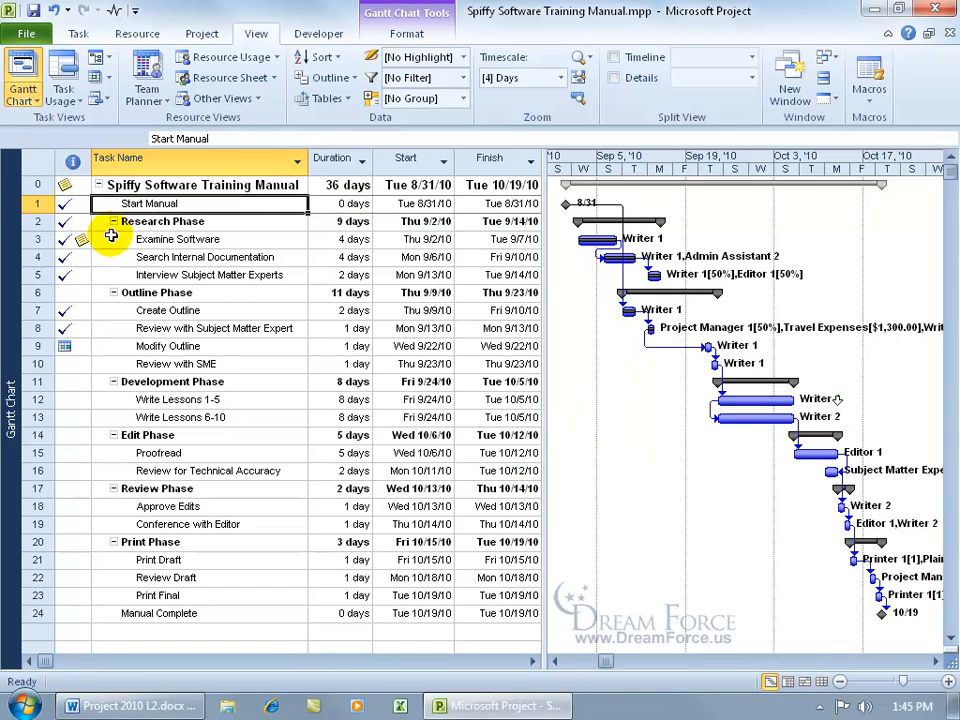
pyautogui.rightClick(42, 164)
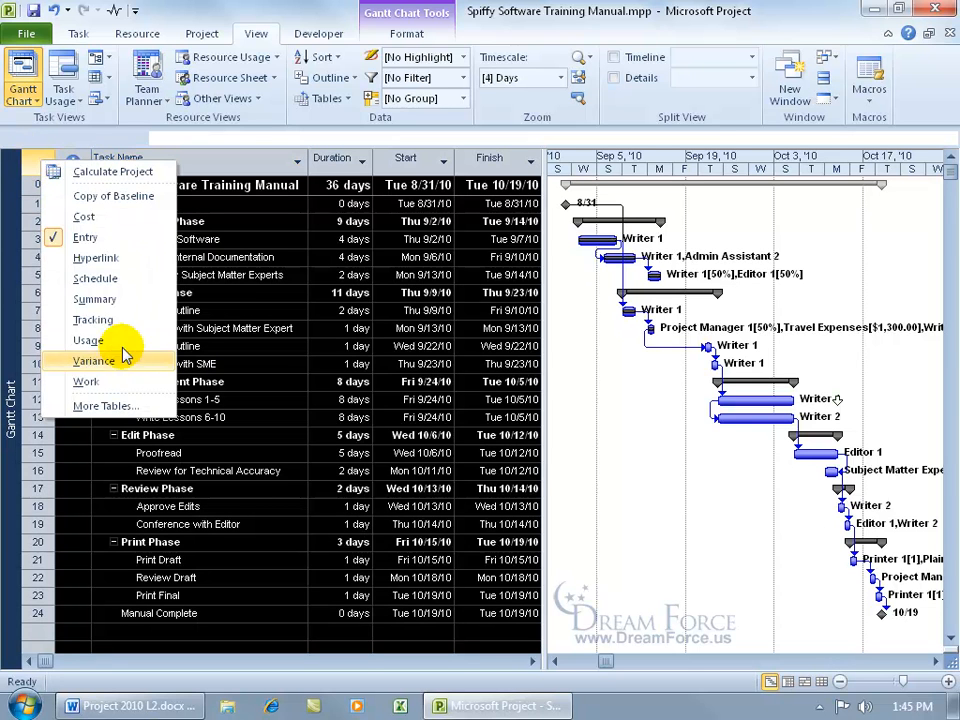
pyautogui.click(105, 405)
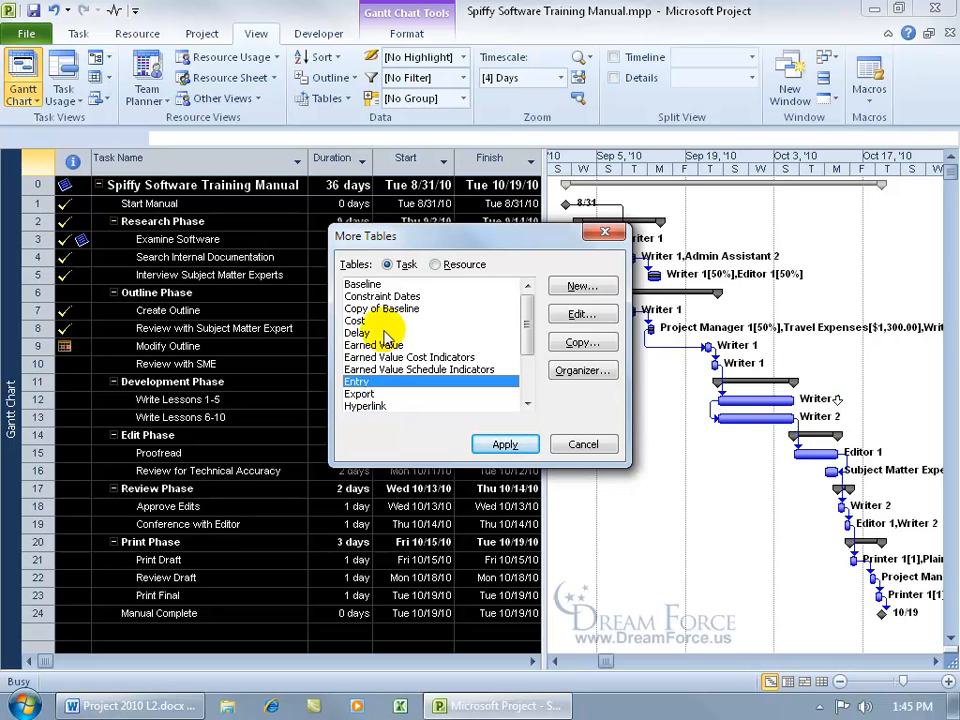
pyautogui.click(366, 284)
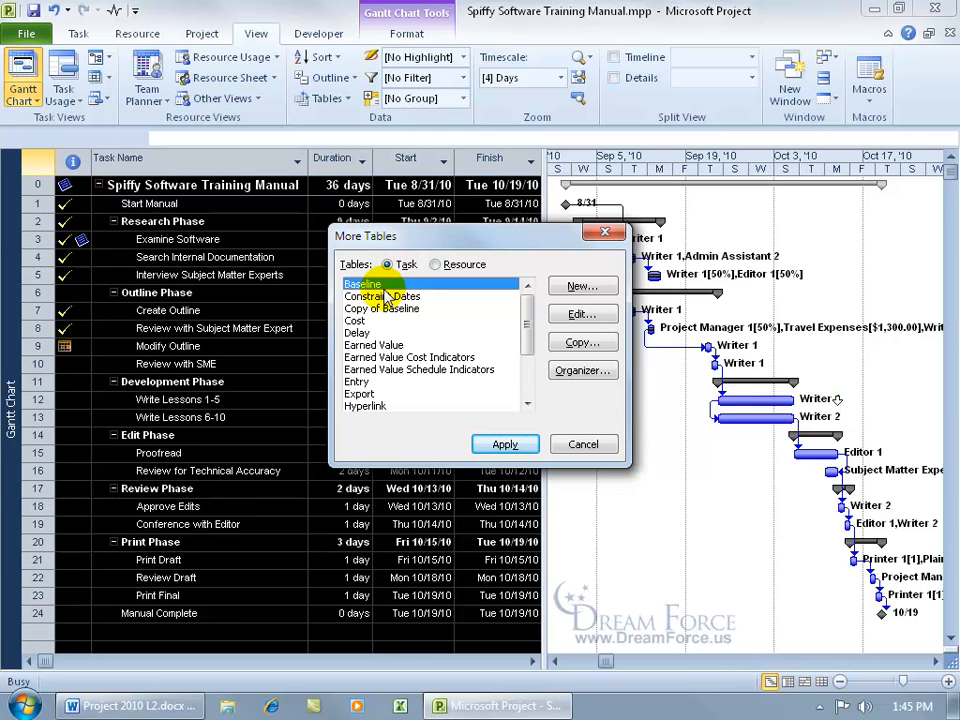
pyautogui.click(580, 342)
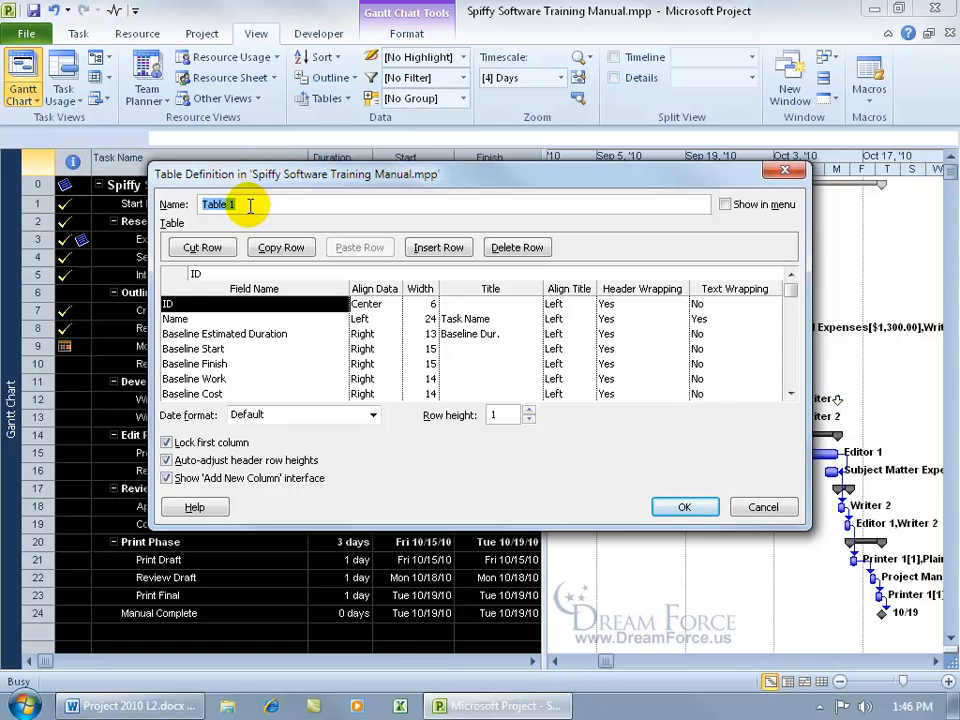
# Name the copy 'Baseline & Interim Dates', show it in the menu, and delete Baseline Estimated Duration and Baseline Work.
pyautogui.write('Baseline & Interim Dates by KK')
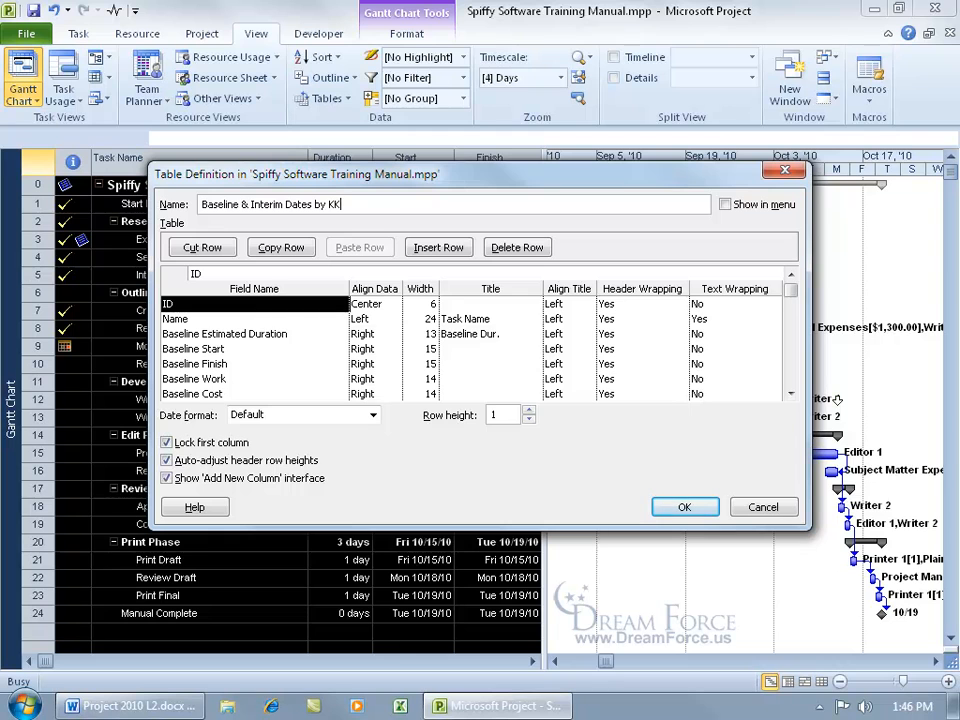
pyautogui.click(724, 204)
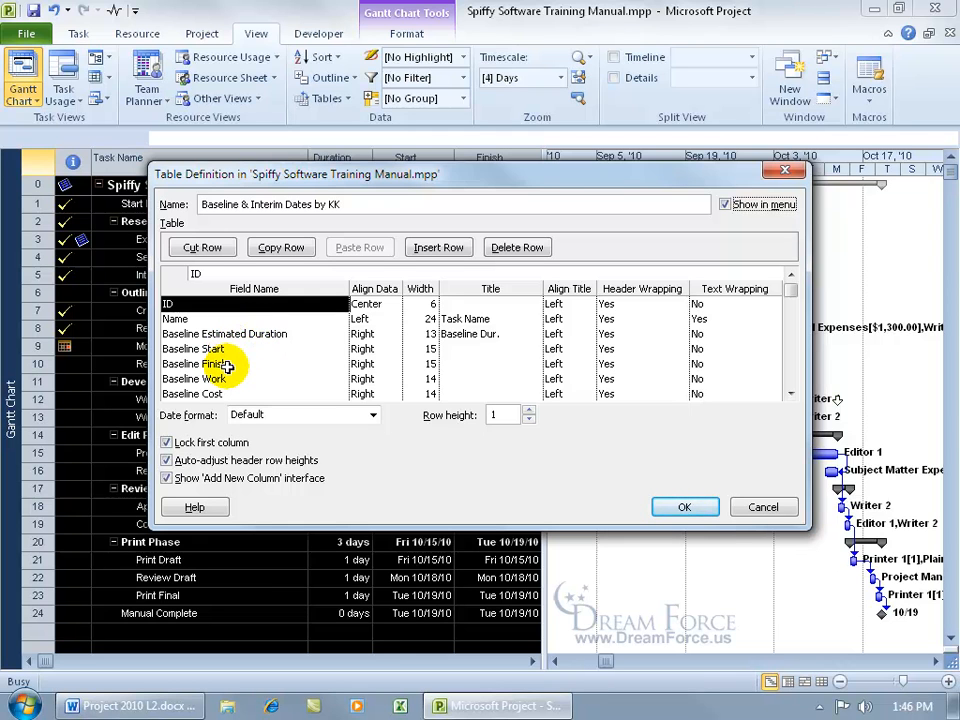
pyautogui.click(180, 333)
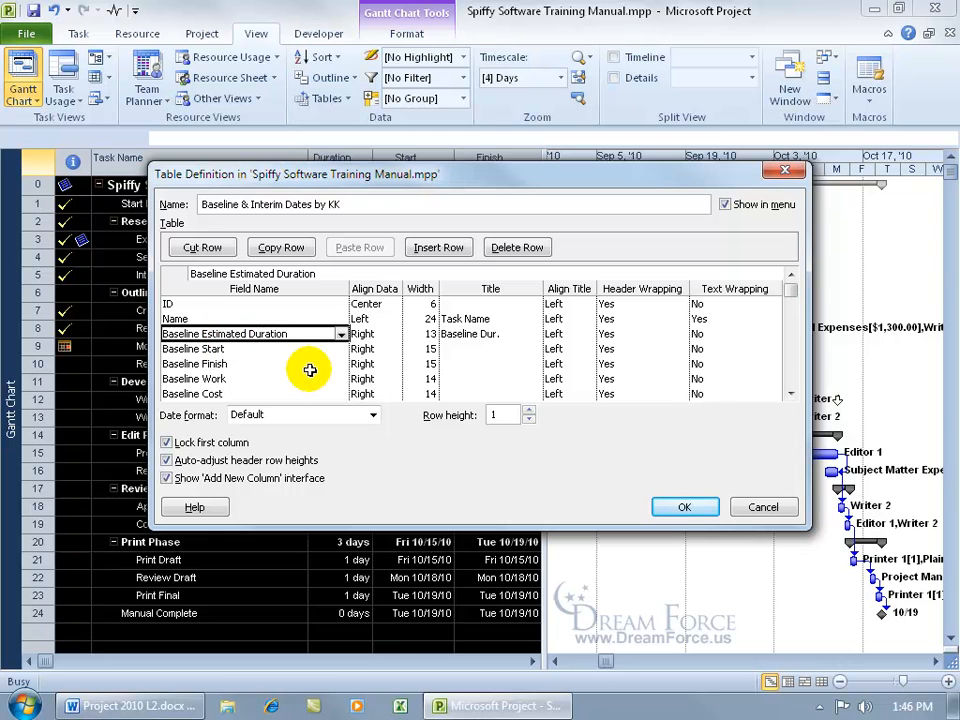
pyautogui.press('Delete')
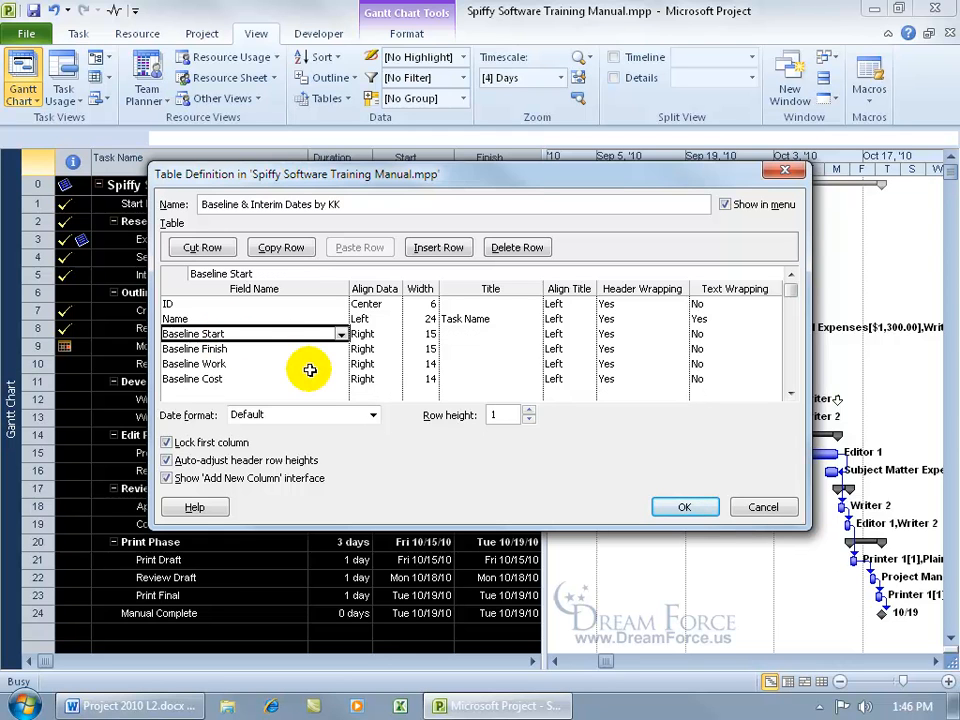
pyautogui.click(233, 363)
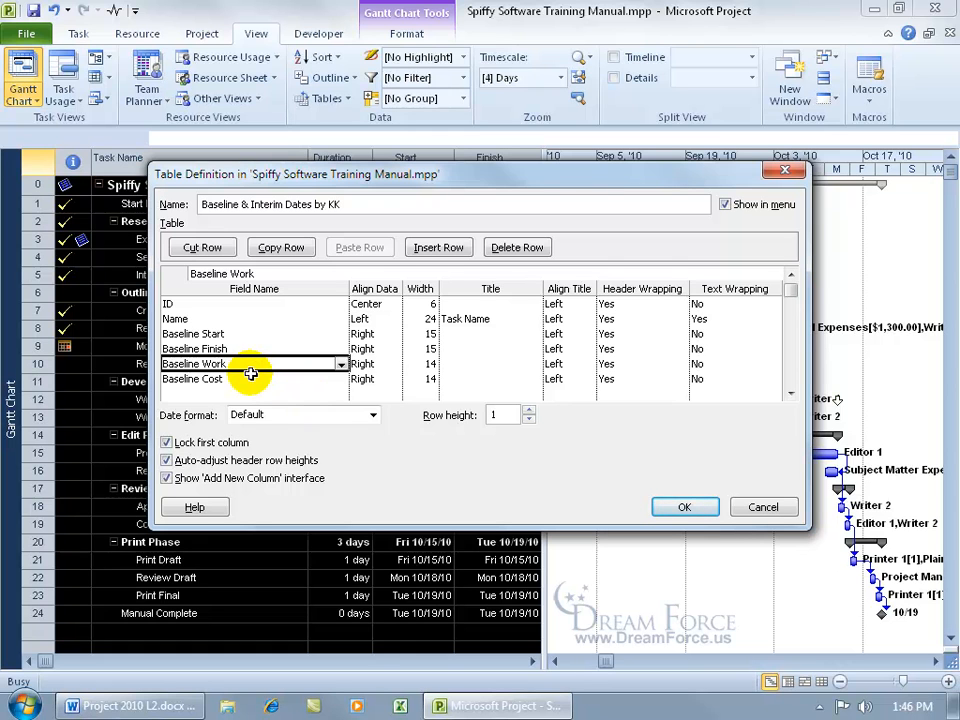
pyautogui.click(516, 248)
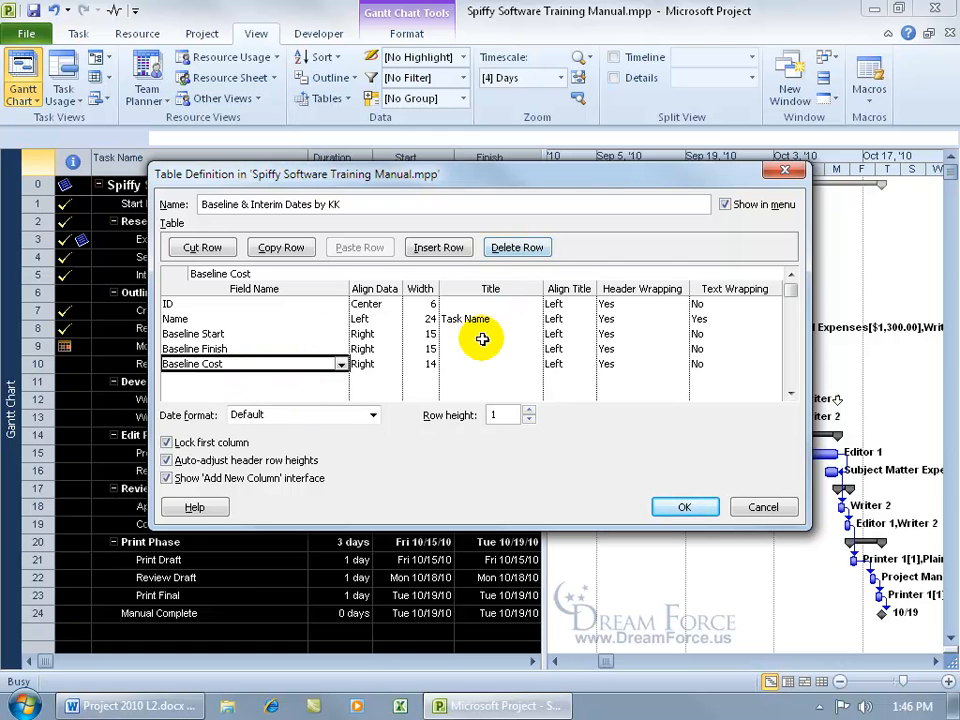
# Delete the Baseline Cost row and add Start1 and Start2 fields.
pyautogui.click(497, 248)
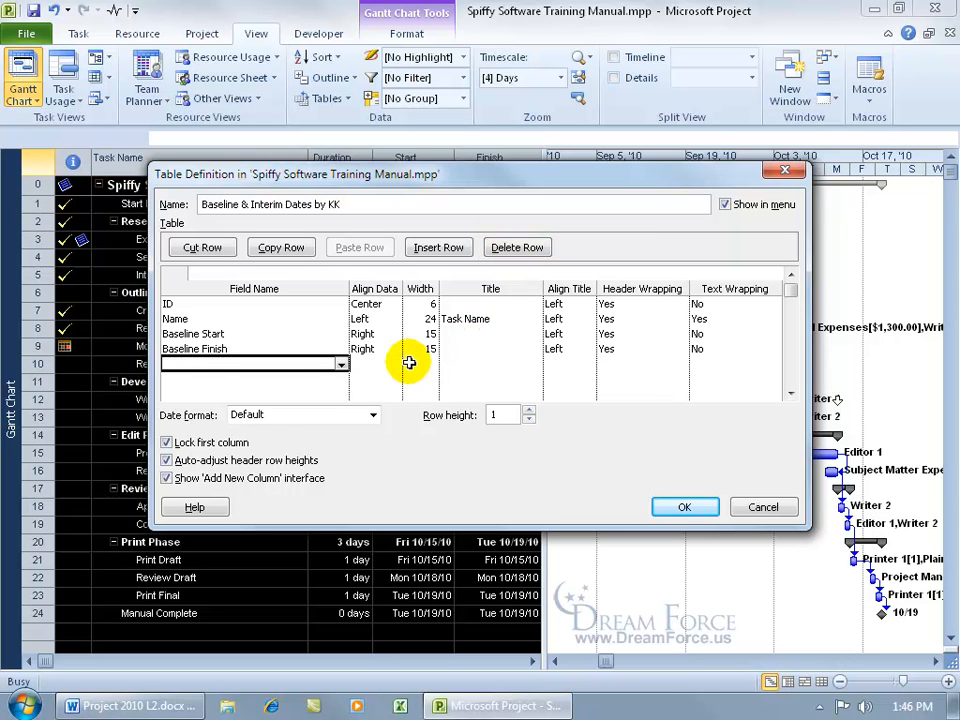
pyautogui.click(341, 364)
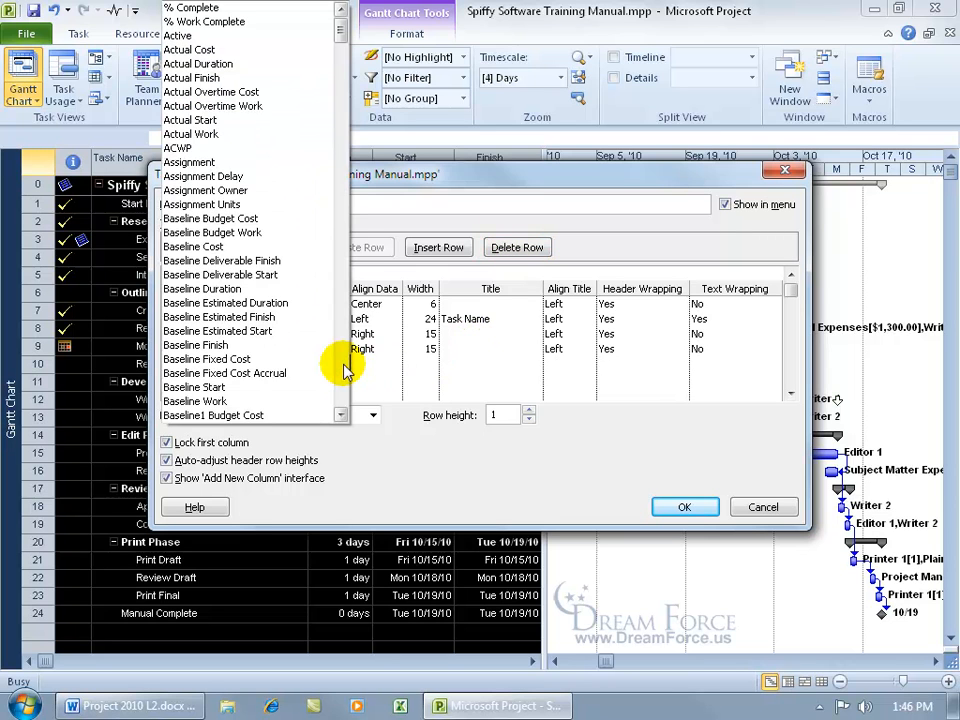
pyautogui.click(342, 368)
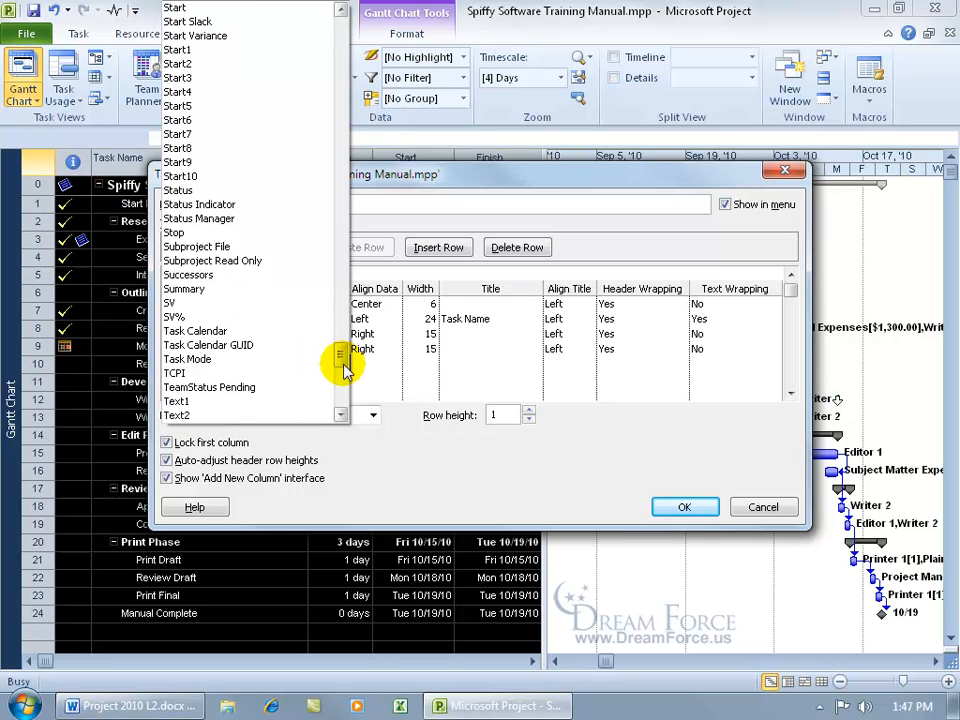
pyautogui.click(205, 50)
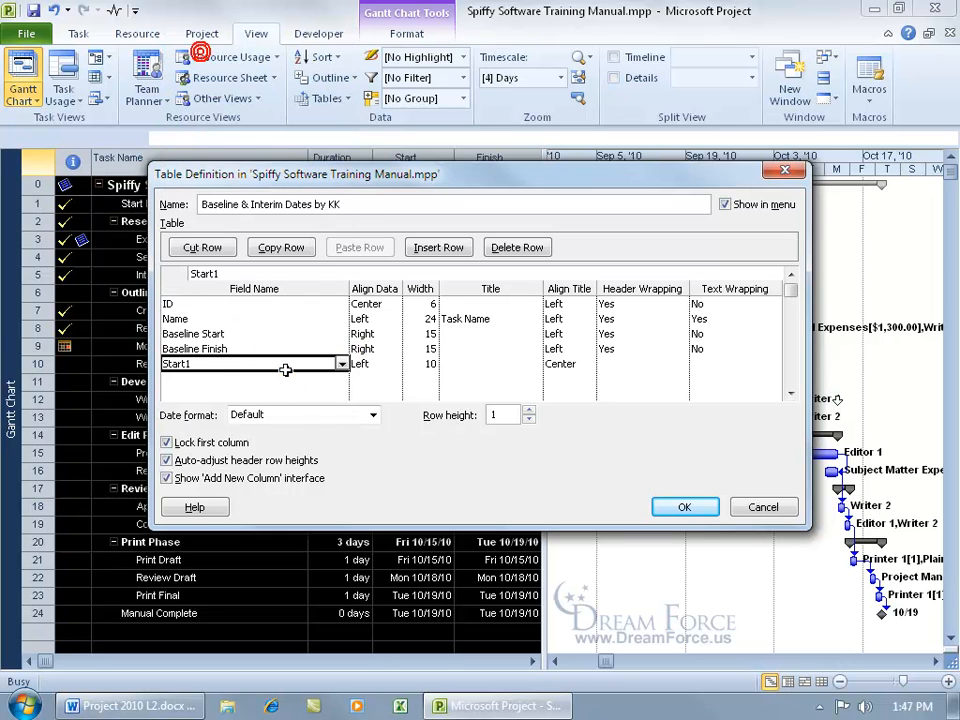
pyautogui.click(343, 378)
pyautogui.click(343, 378)
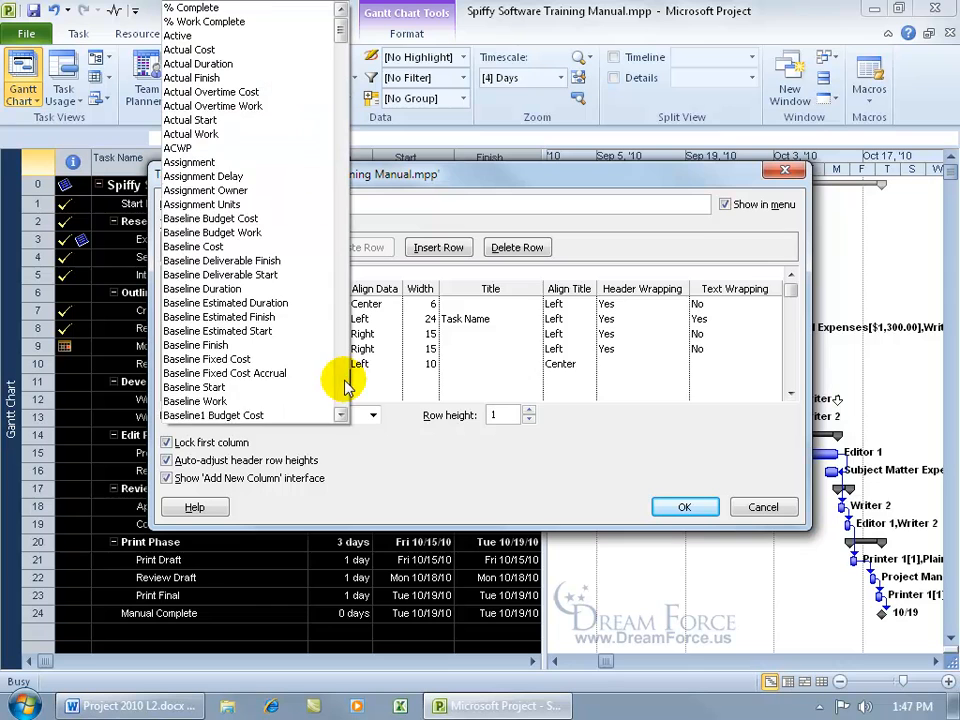
pyautogui.click(343, 383)
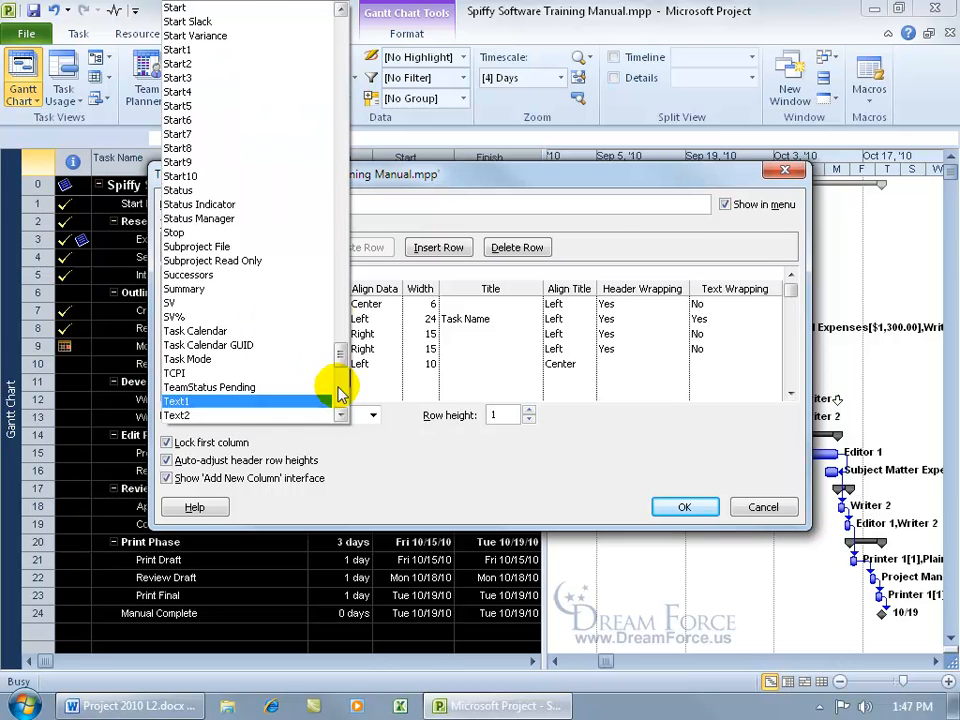
pyautogui.click(222, 64)
# Add Finish1 and Finish2 fields below Start2.
pyautogui.click(343, 392)
pyautogui.write('S')
pyautogui.write('F')
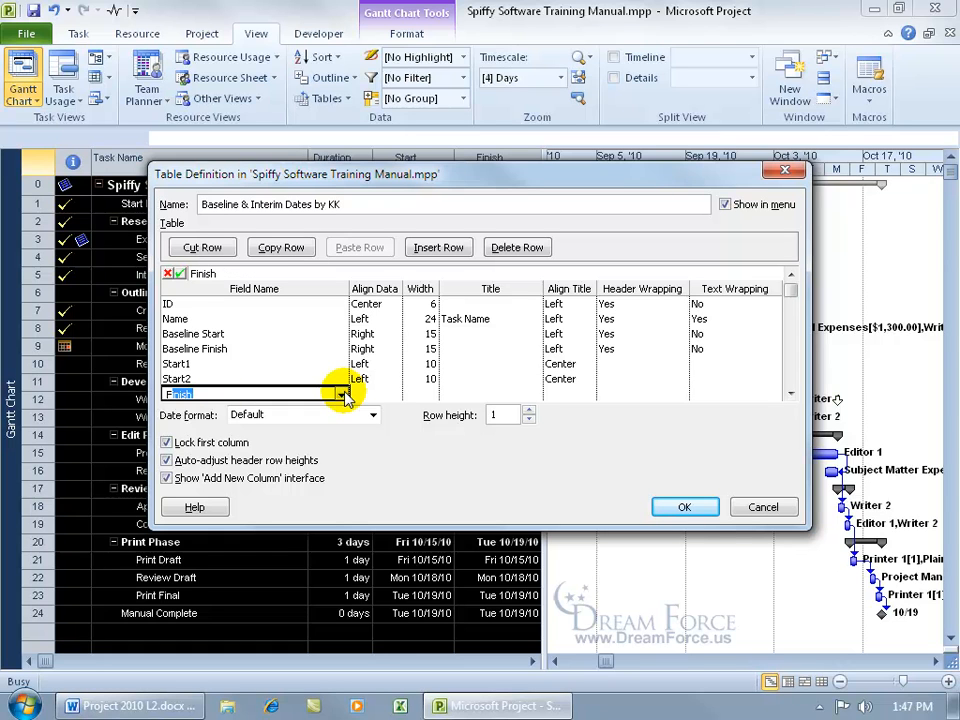
pyautogui.write('inish ')
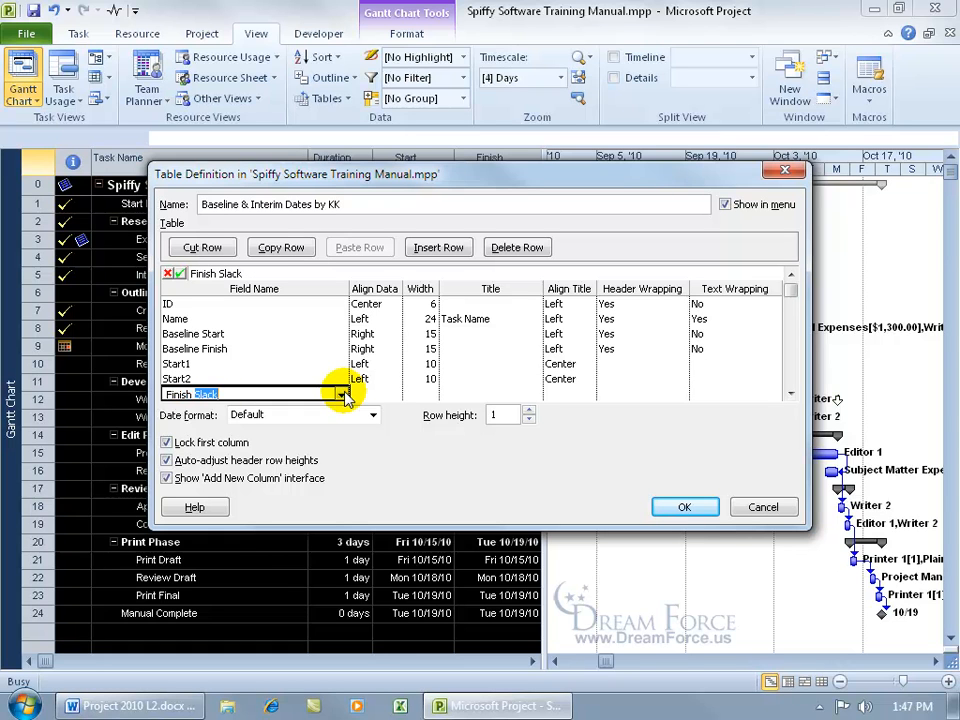
pyautogui.write('1')
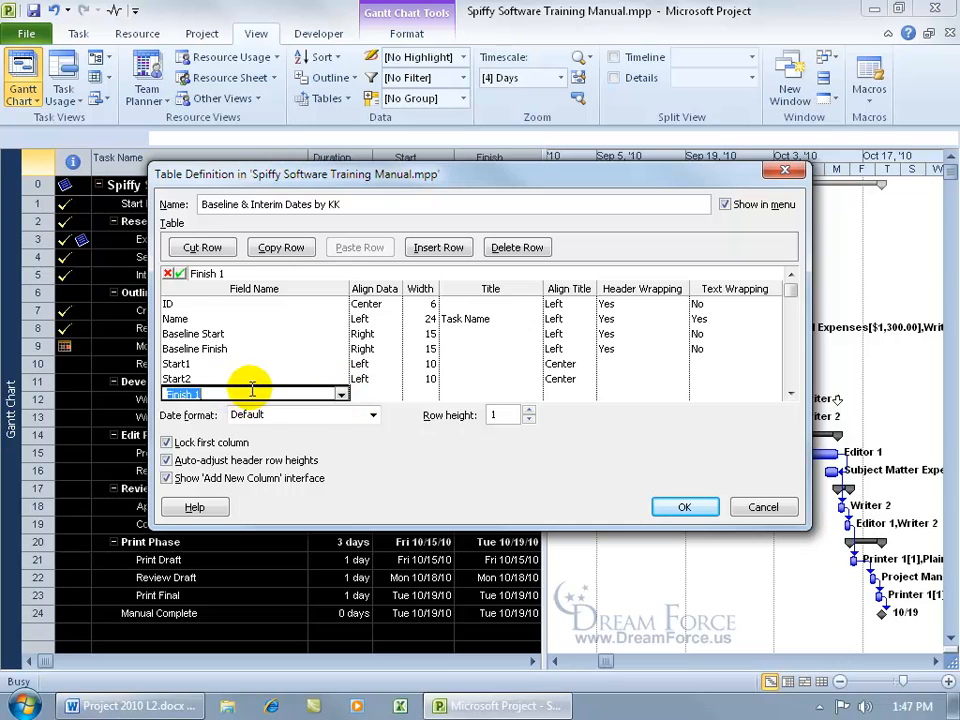
pyautogui.click(342, 396)
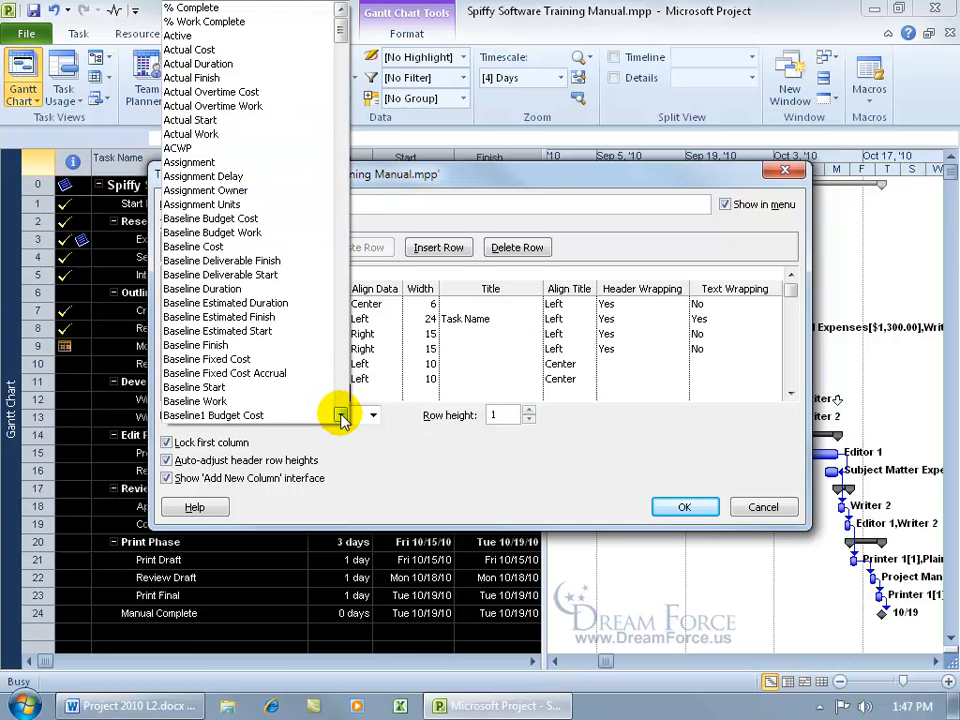
pyautogui.click(341, 416)
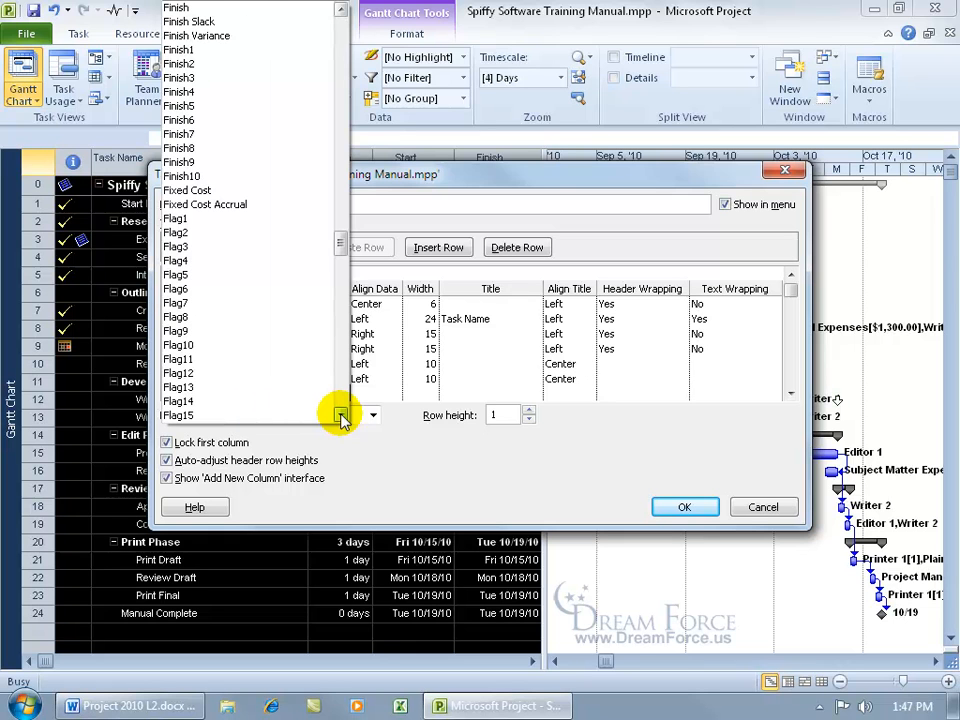
pyautogui.click(175, 50)
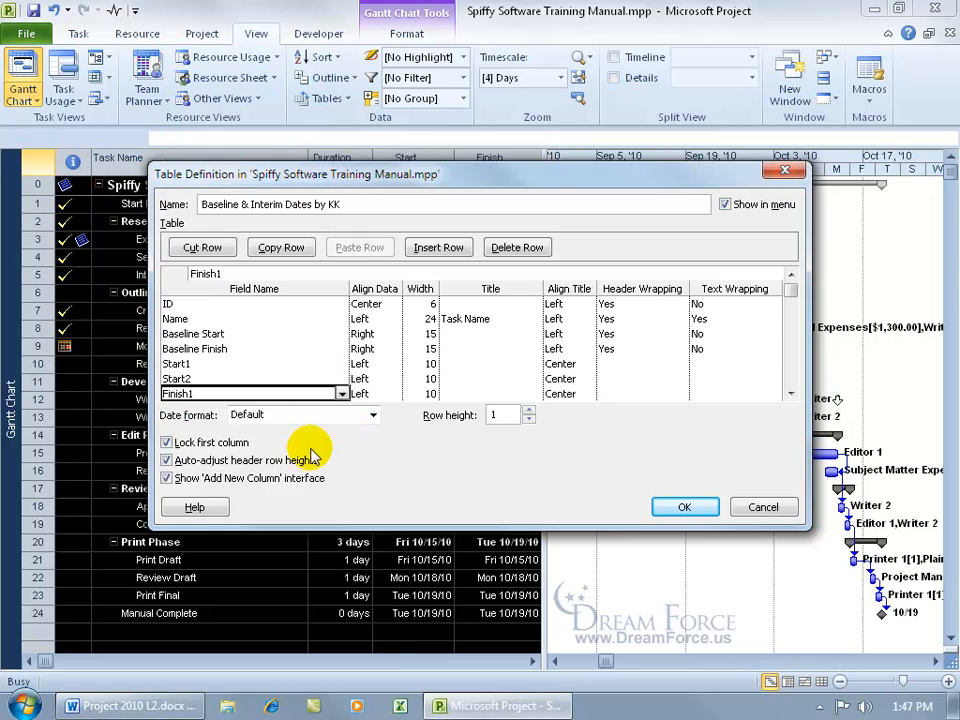
pyautogui.click(791, 394)
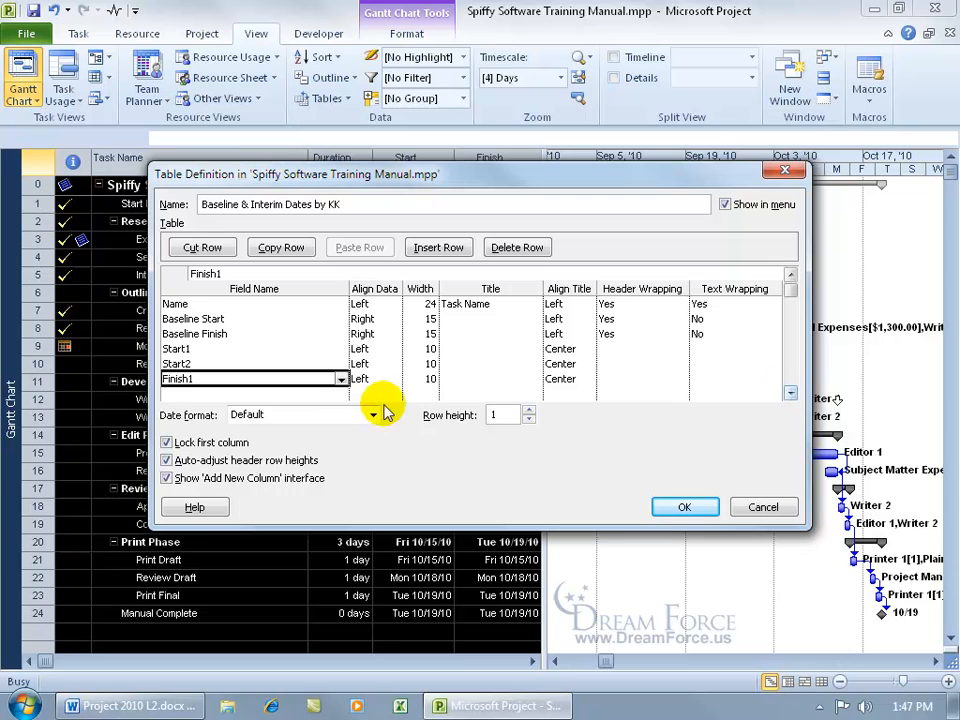
pyautogui.click(341, 394)
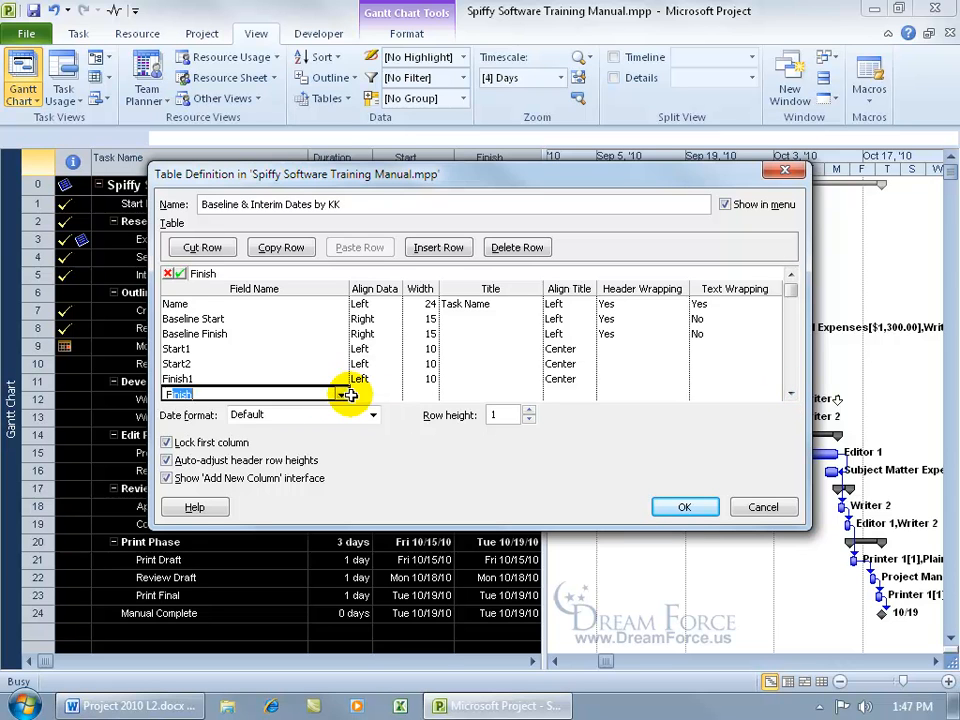
pyautogui.click(341, 396)
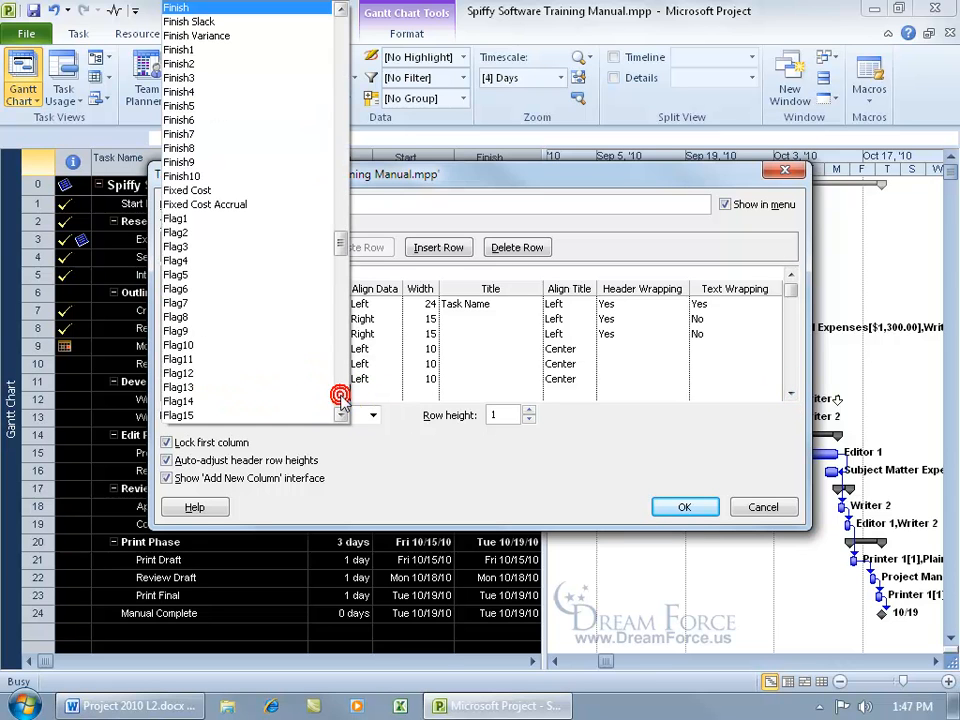
pyautogui.click(219, 64)
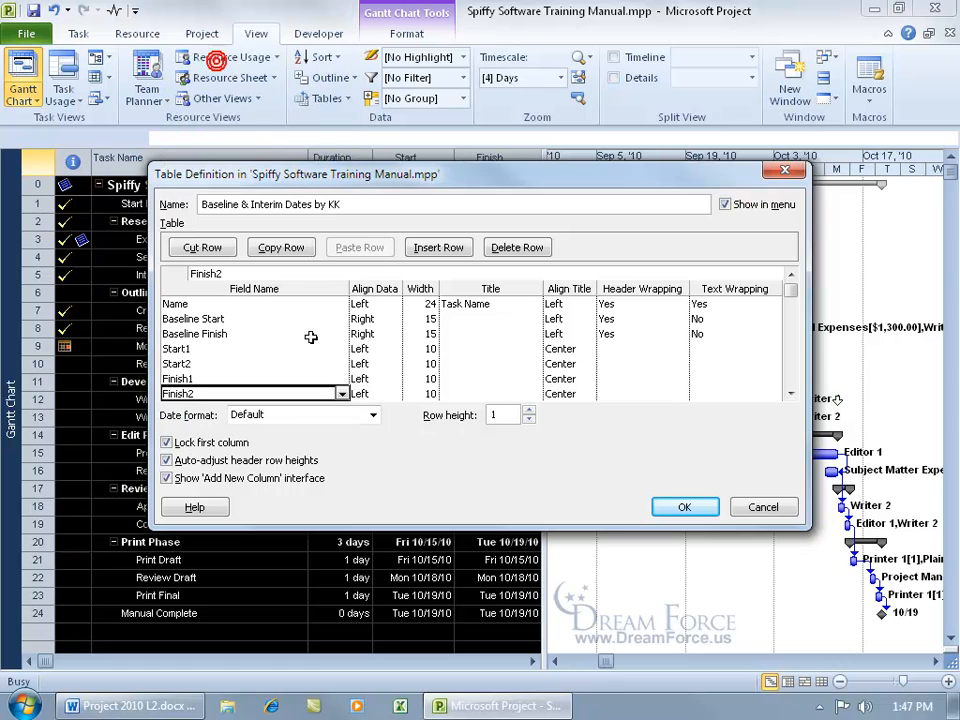
pyautogui.click(791, 275)
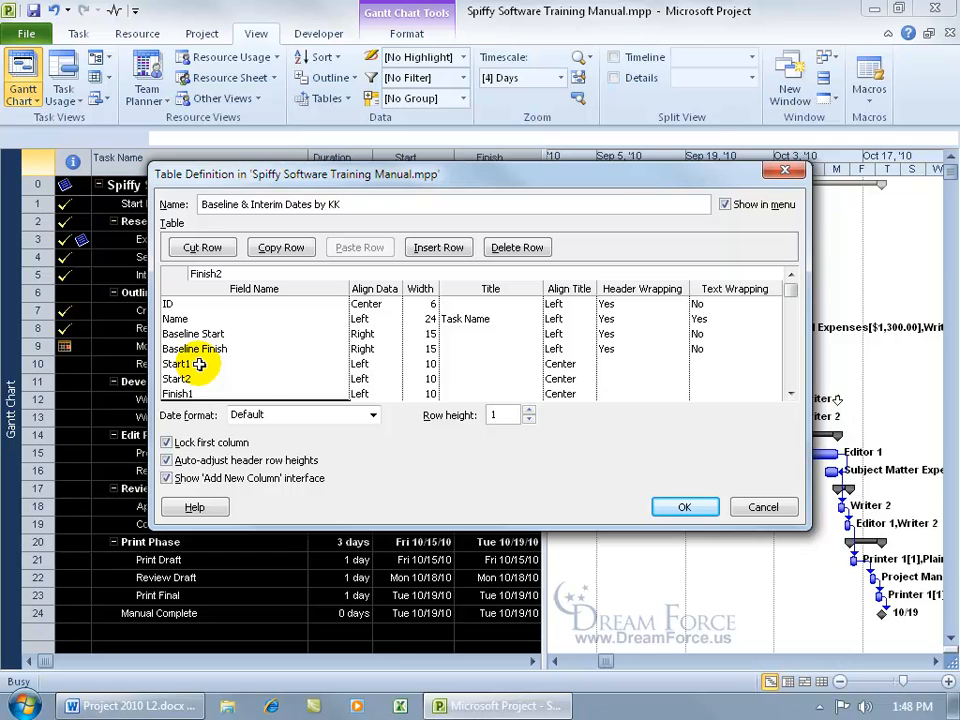
# Enter titles Interim Start 1, Interim Start 2, Interim Finish 1, Interim Finish 2 and confirm the definition.
pyautogui.click(467, 365)
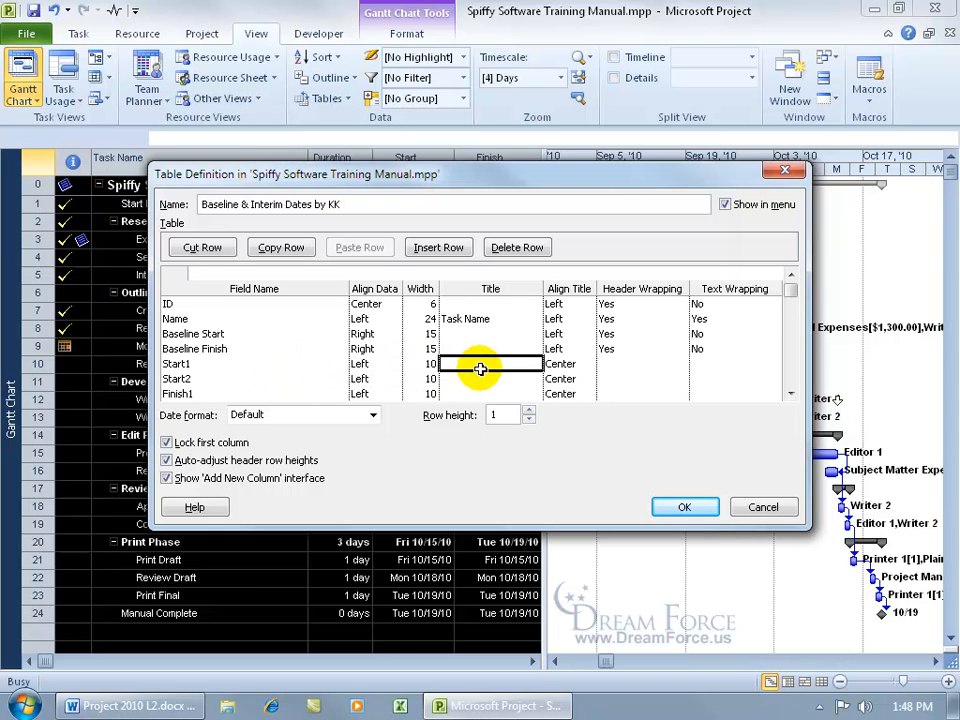
pyautogui.write('Interim Start 1')
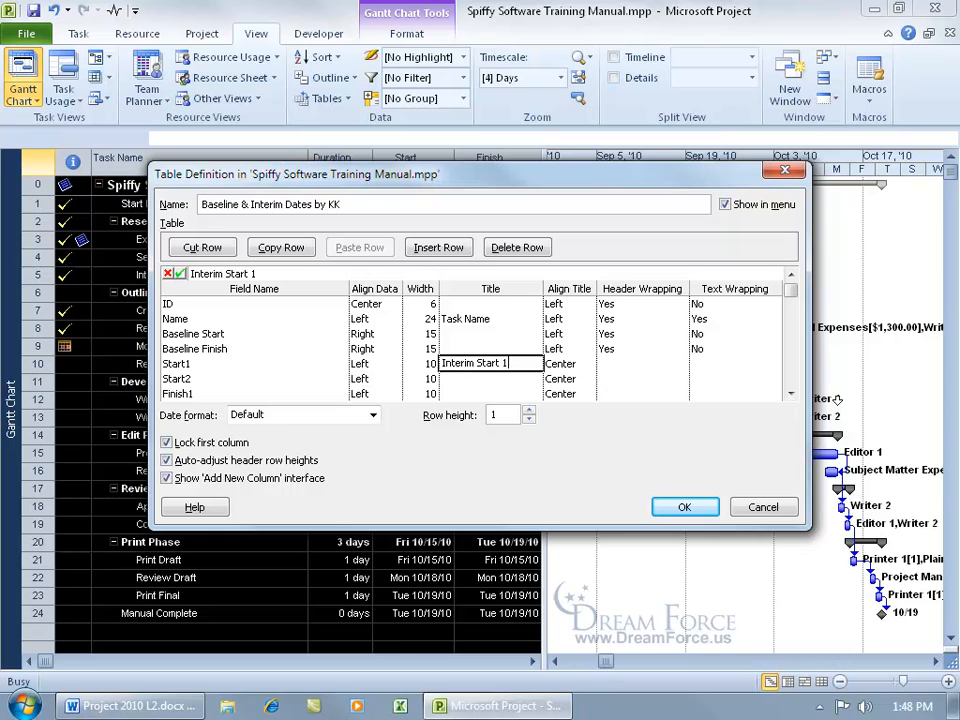
pyautogui.press('Return')
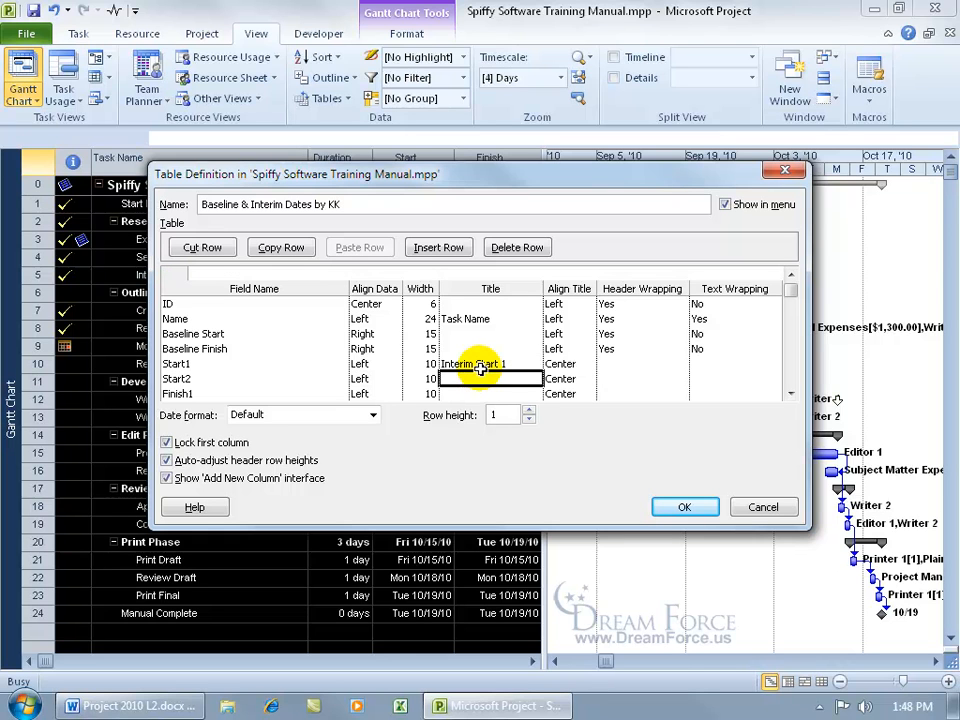
pyautogui.write('Interim Start 2')
pyautogui.press('Return')
pyautogui.write('Interim')
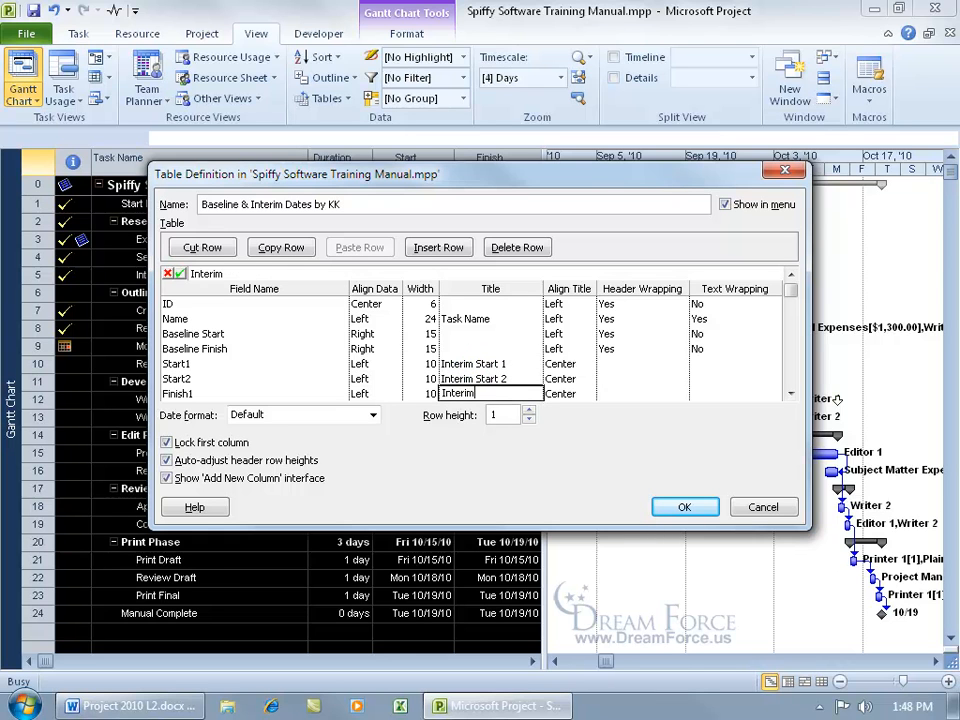
pyautogui.write(' Finish 1')
pyautogui.press('Return')
pyautogui.write('Interim Finish 2')
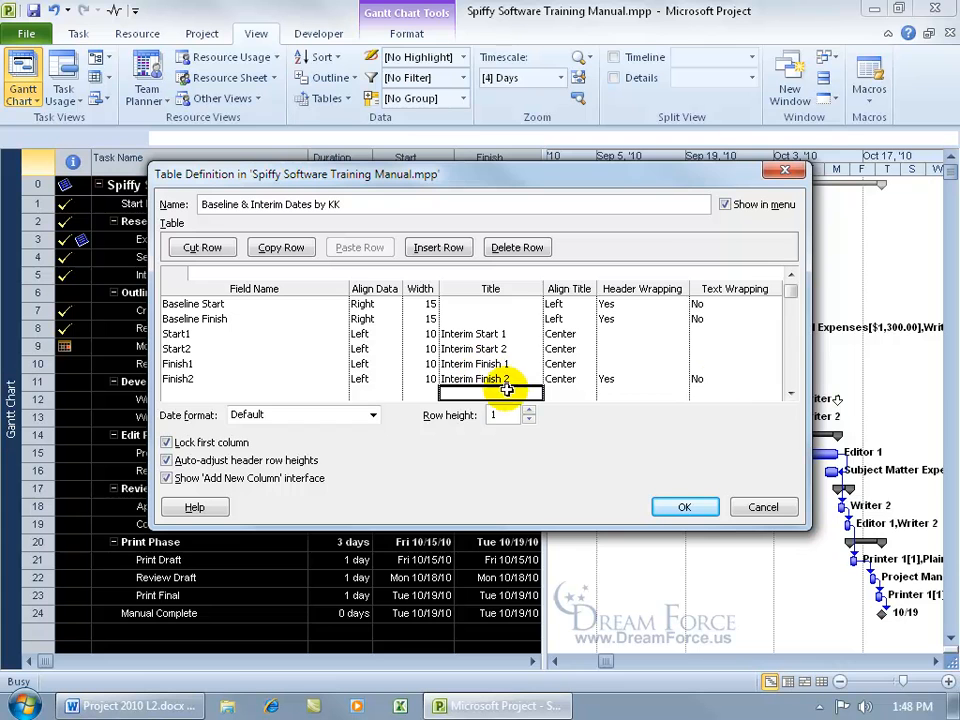
pyautogui.click(685, 508)
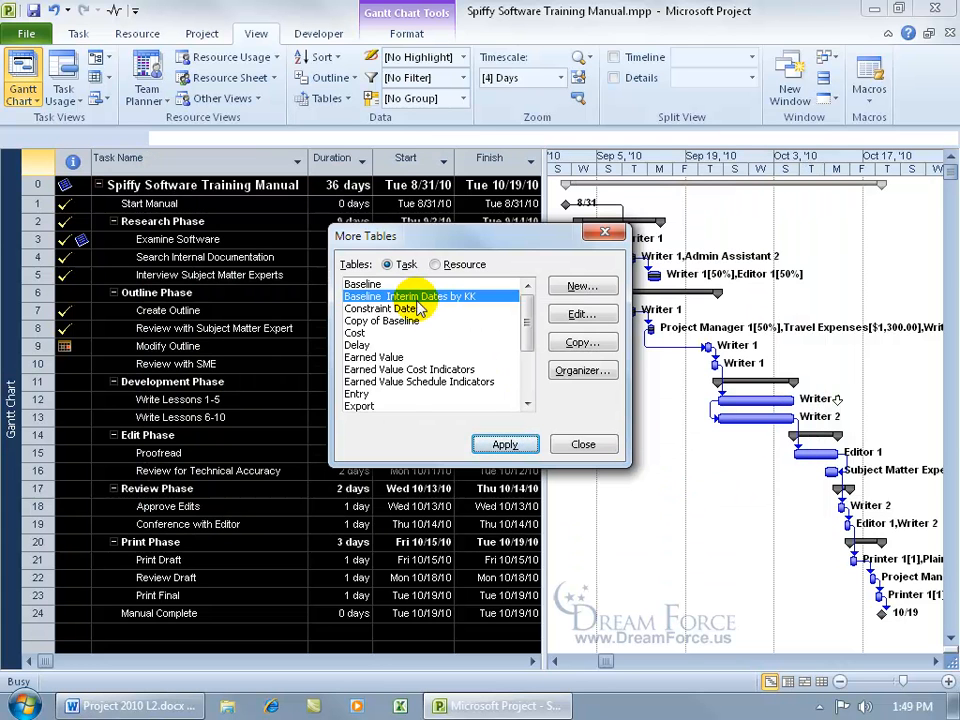
# Apply the Baseline & Interim Dates table, widen the sheet, and auto-fit the four interim date columns.
pyautogui.click(495, 444)
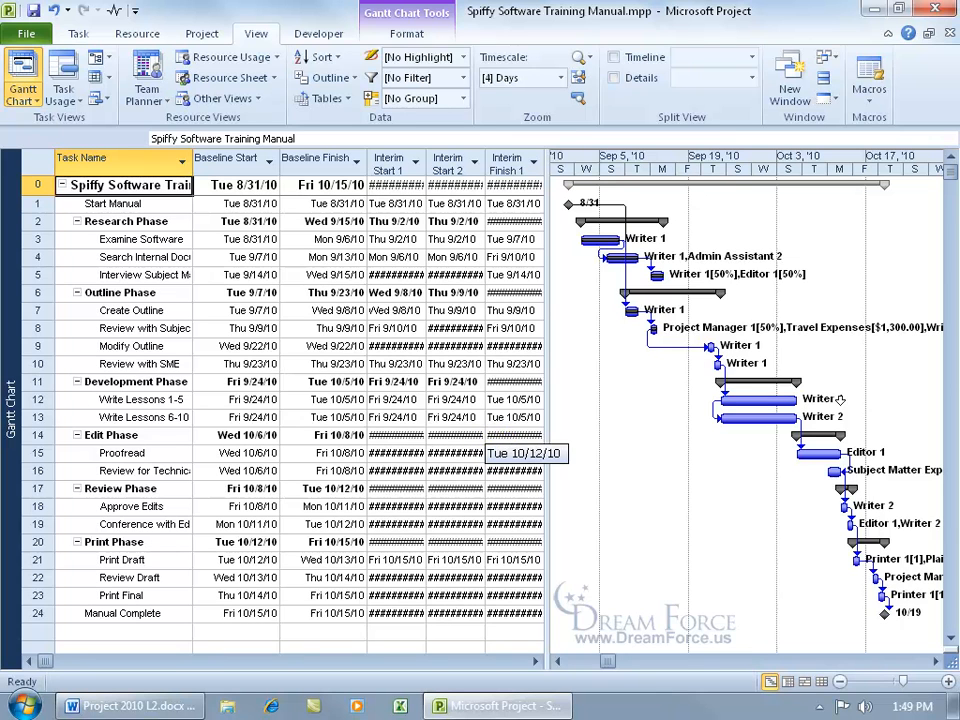
pyautogui.moveTo(549, 378); pyautogui.dragTo(766, 378)
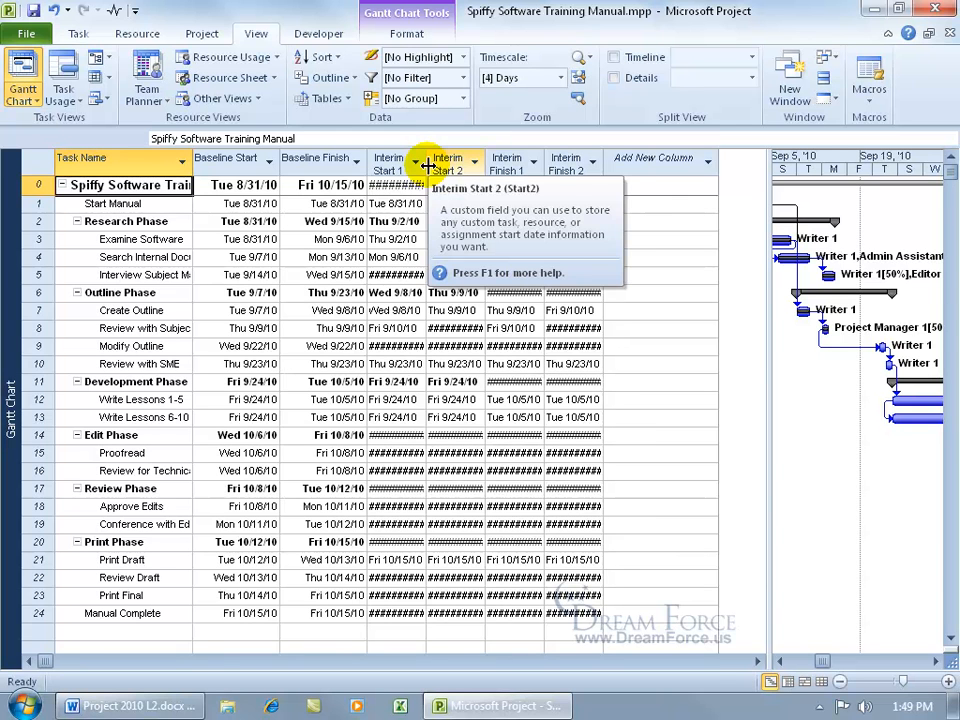
pyautogui.doubleClick(427, 165)
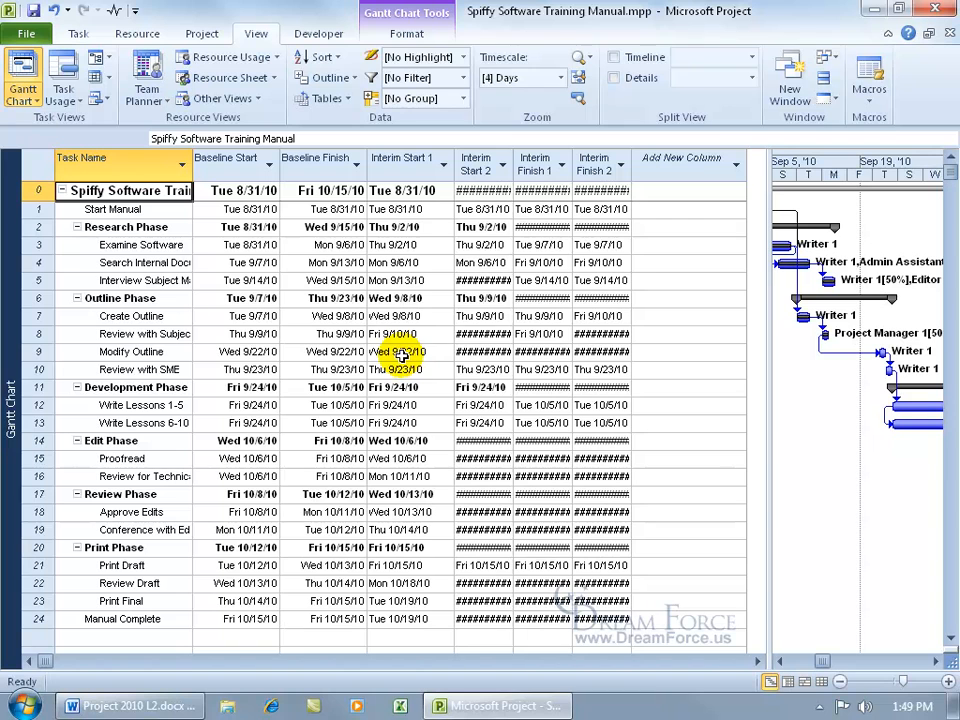
pyautogui.doubleClick(511, 162)
pyautogui.doubleClick(600, 165)
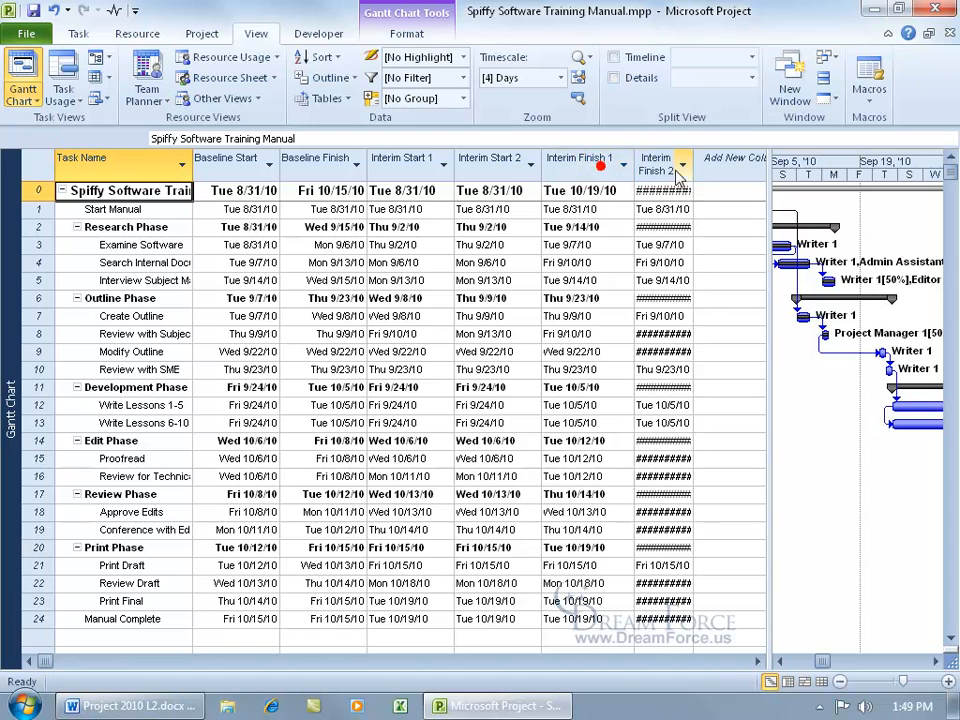
pyautogui.doubleClick(690, 163)
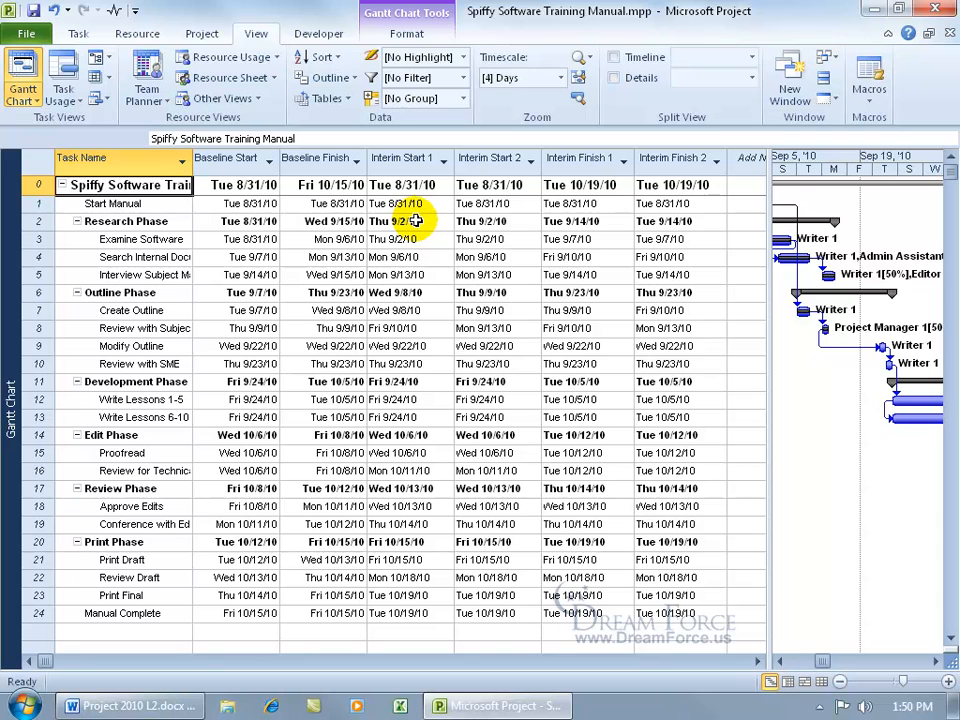
# Drag the Baseline Finish column to sit after Interim Start 2, then bring up the table list.
pyautogui.click(316, 160)
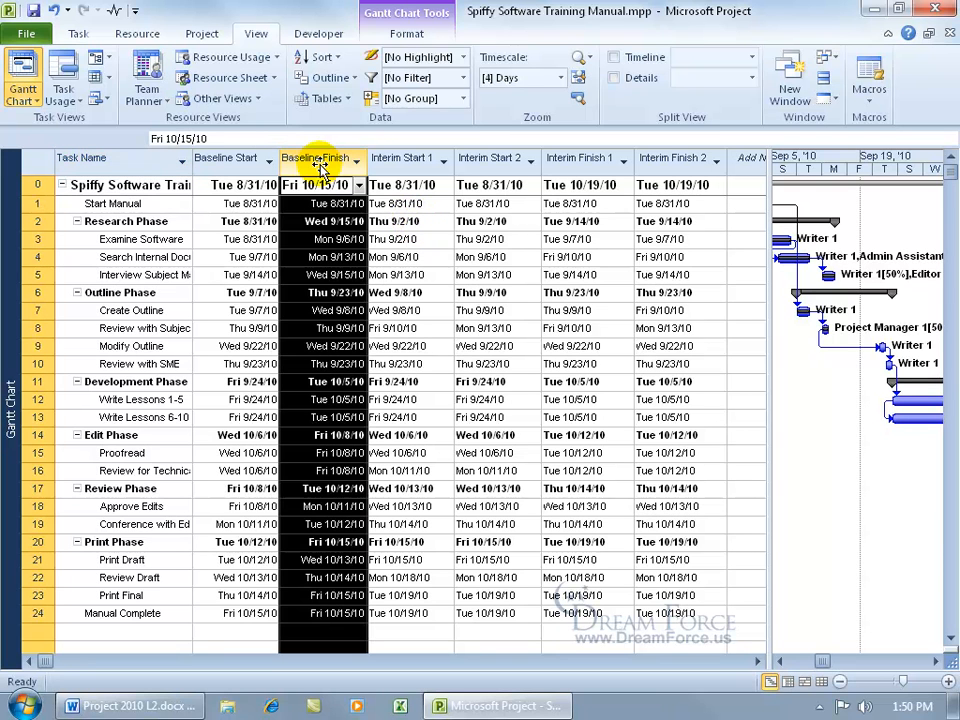
pyautogui.moveTo(320, 166); pyautogui.dragTo(531, 163)
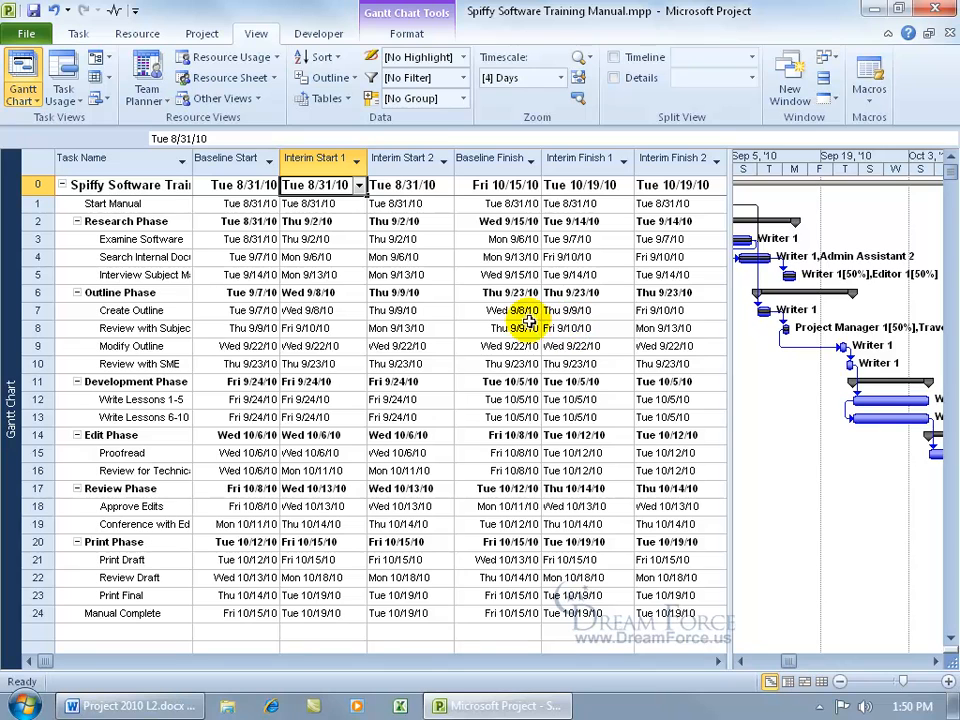
pyautogui.click(265, 241)
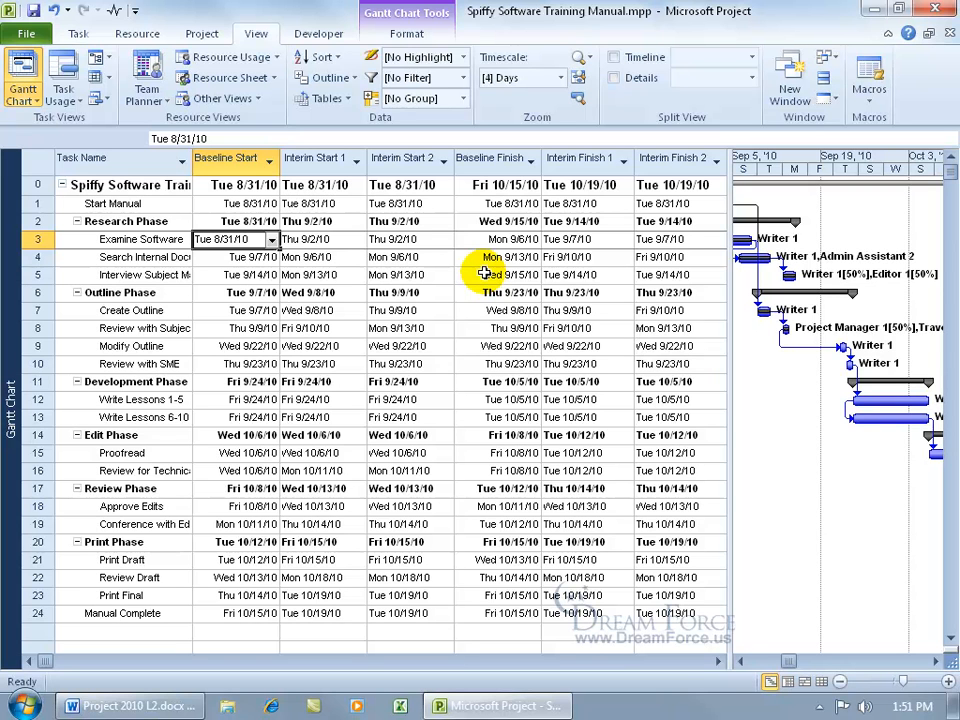
pyautogui.rightClick(38, 161)
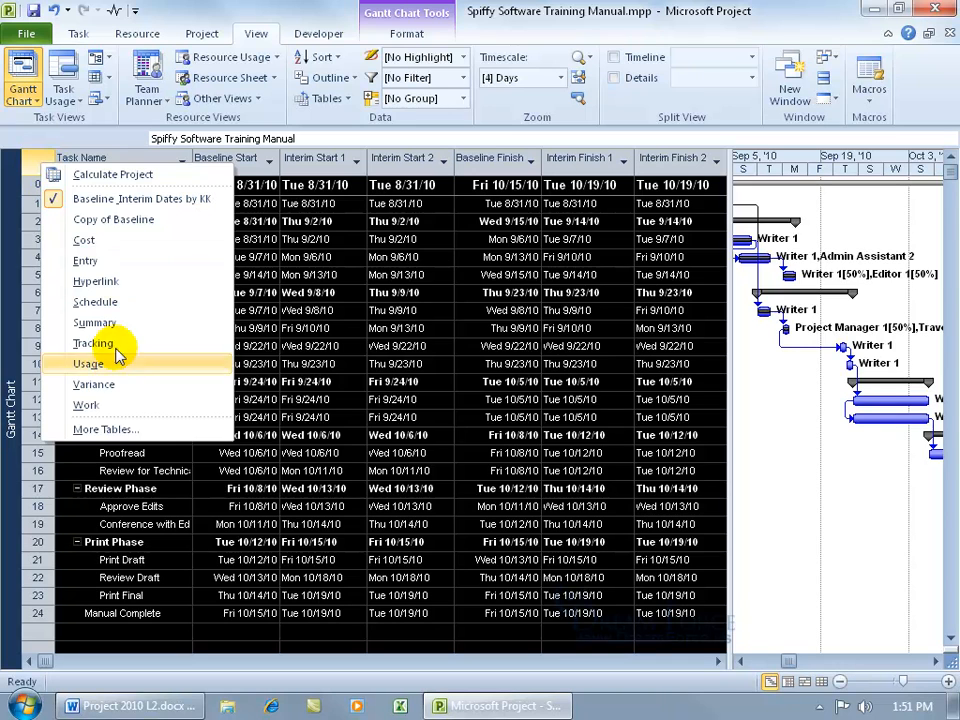
# In the table definition, move the Baseline Finish row below Finish2, then cancel the changes.
pyautogui.click(100, 429)
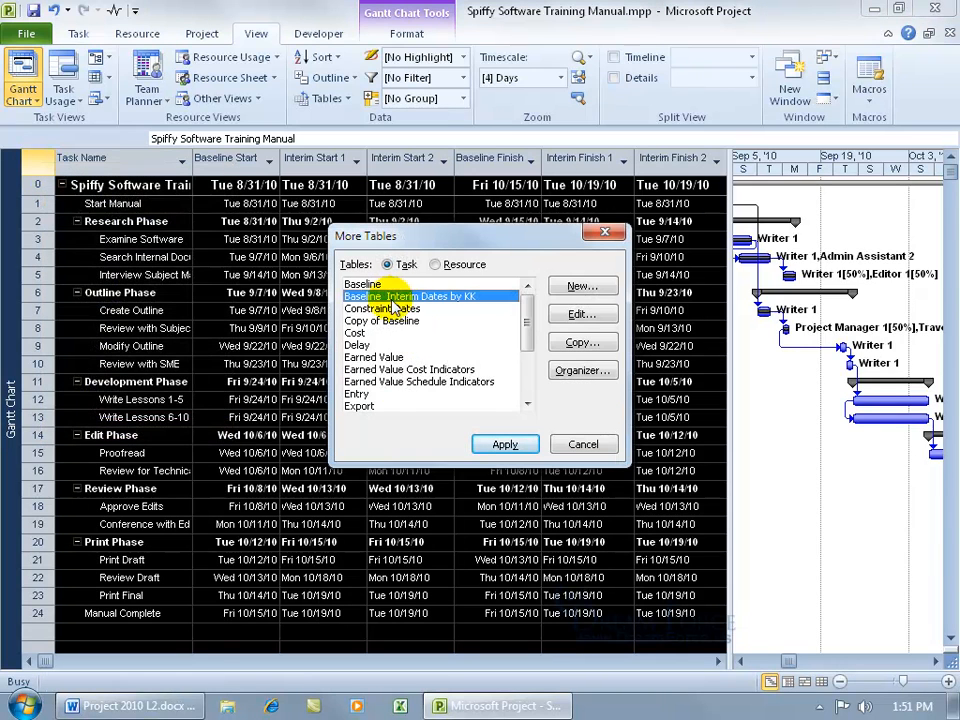
pyautogui.click(580, 313)
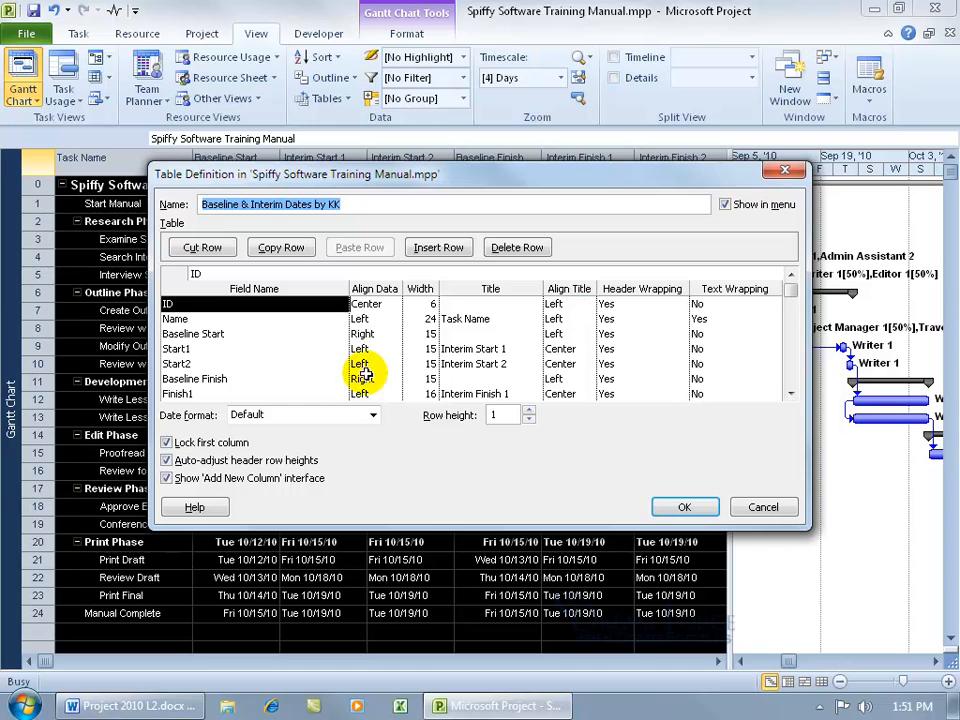
pyautogui.click(217, 379)
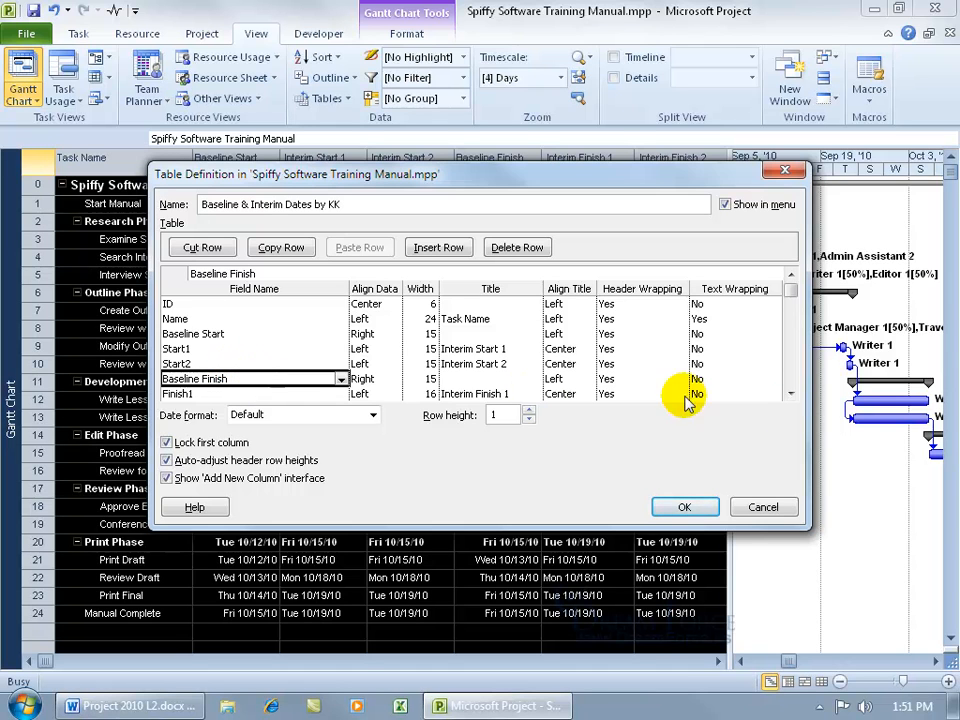
pyautogui.click(791, 394)
pyautogui.click(791, 394)
pyautogui.click(791, 394)
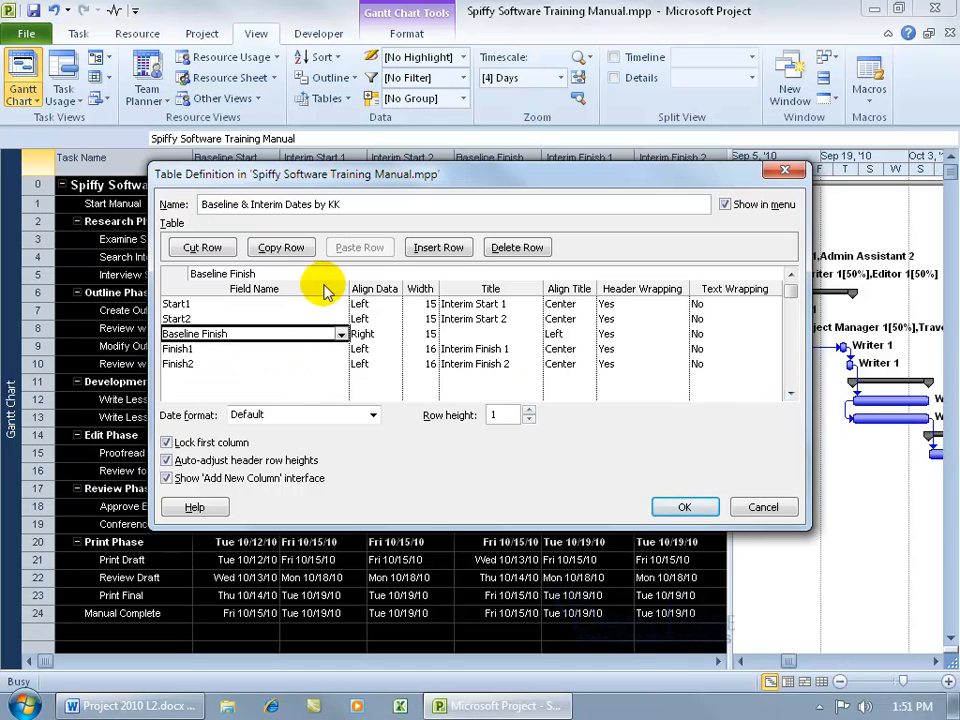
pyautogui.click(200, 247)
pyautogui.click(178, 363)
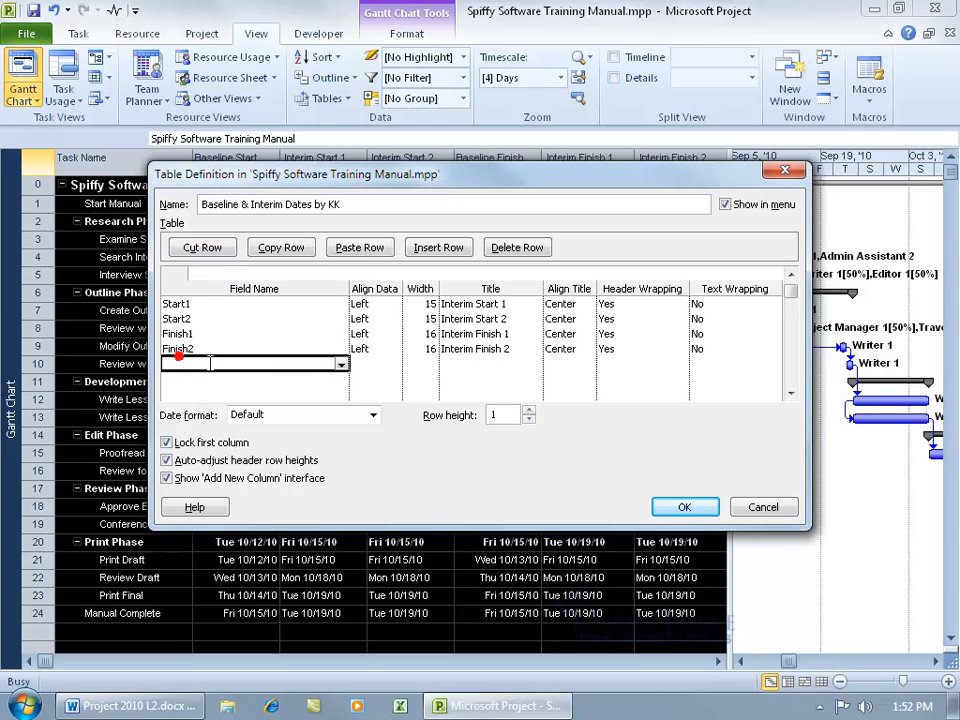
pyautogui.click(358, 248)
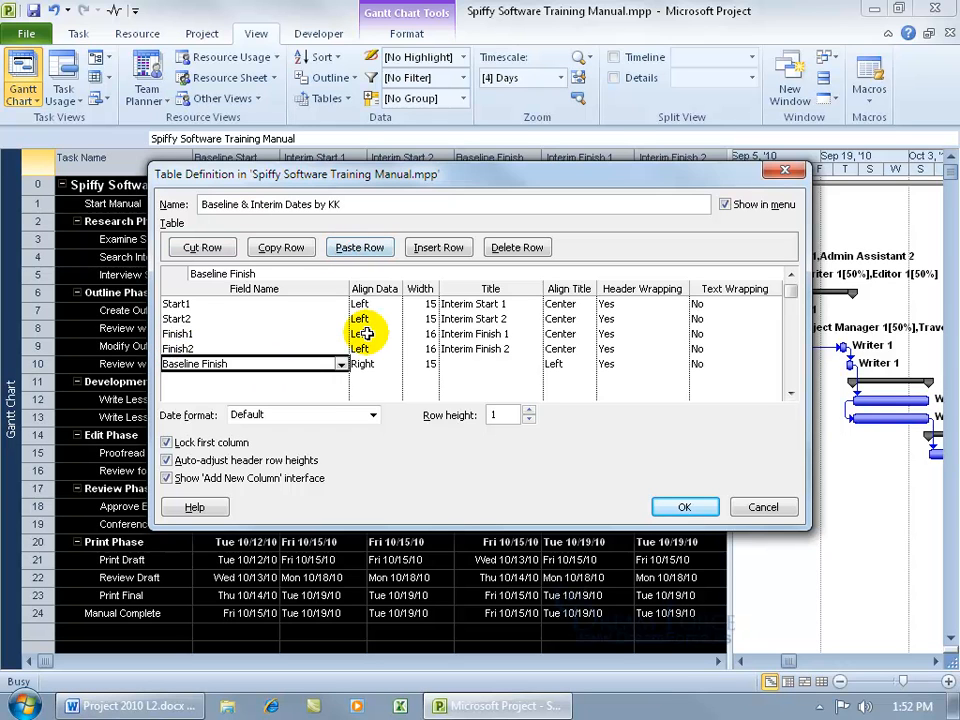
pyautogui.click(790, 275)
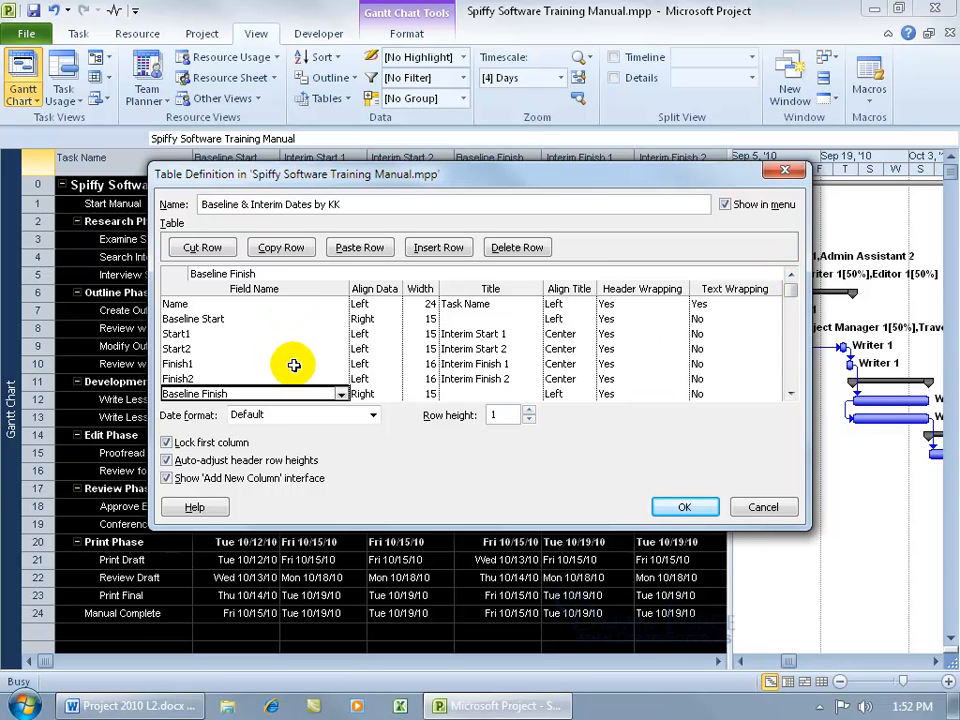
pyautogui.click(758, 509)
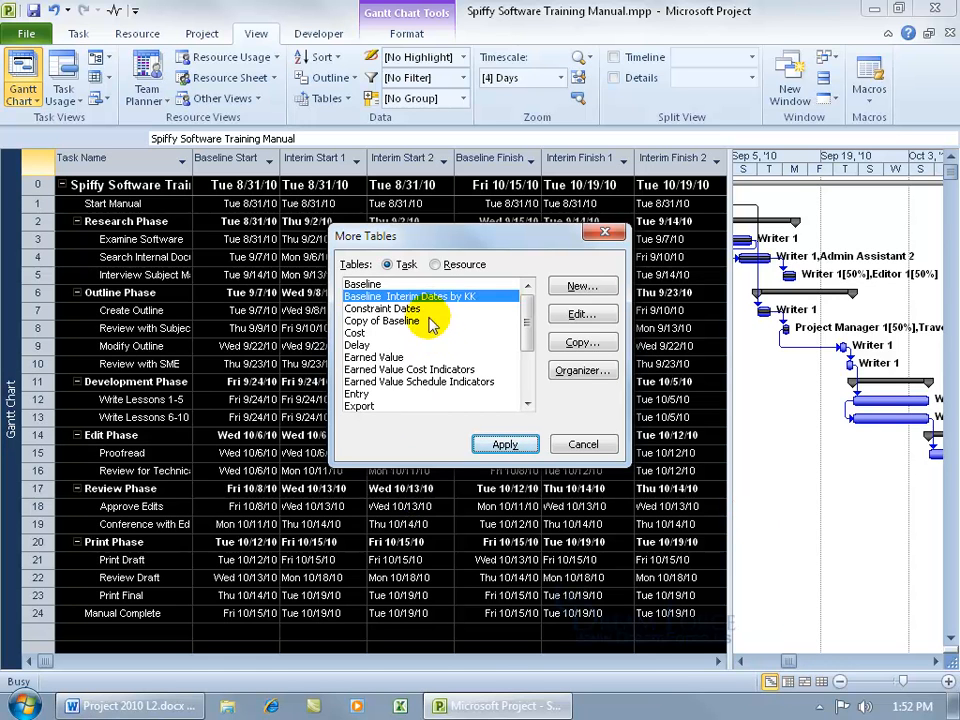
pyautogui.click(572, 371)
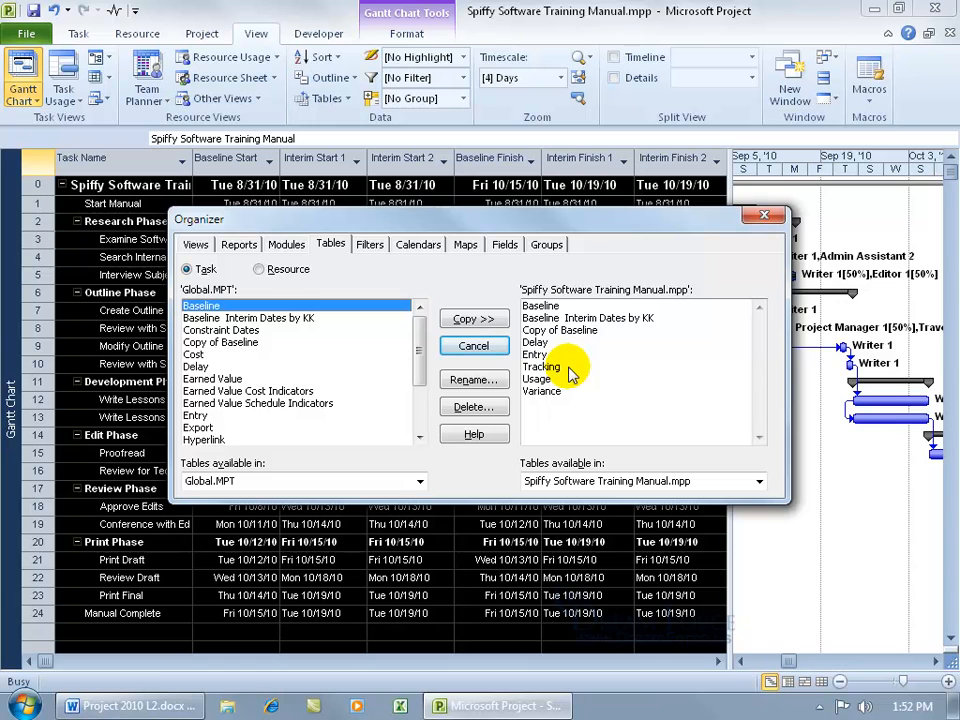
pyautogui.click(560, 318)
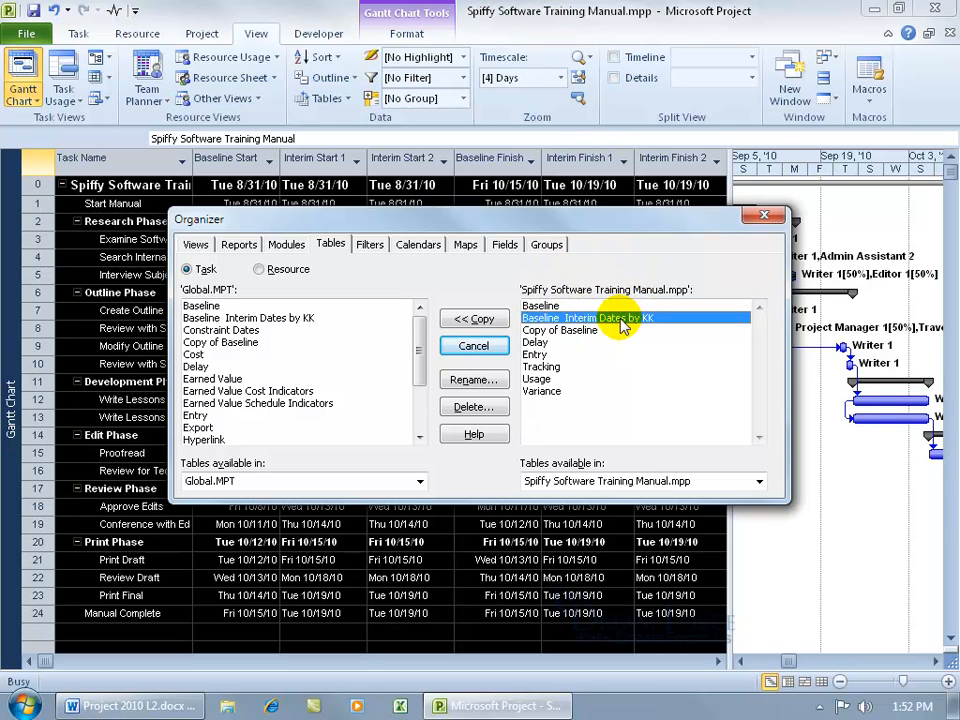
pyautogui.click(253, 318)
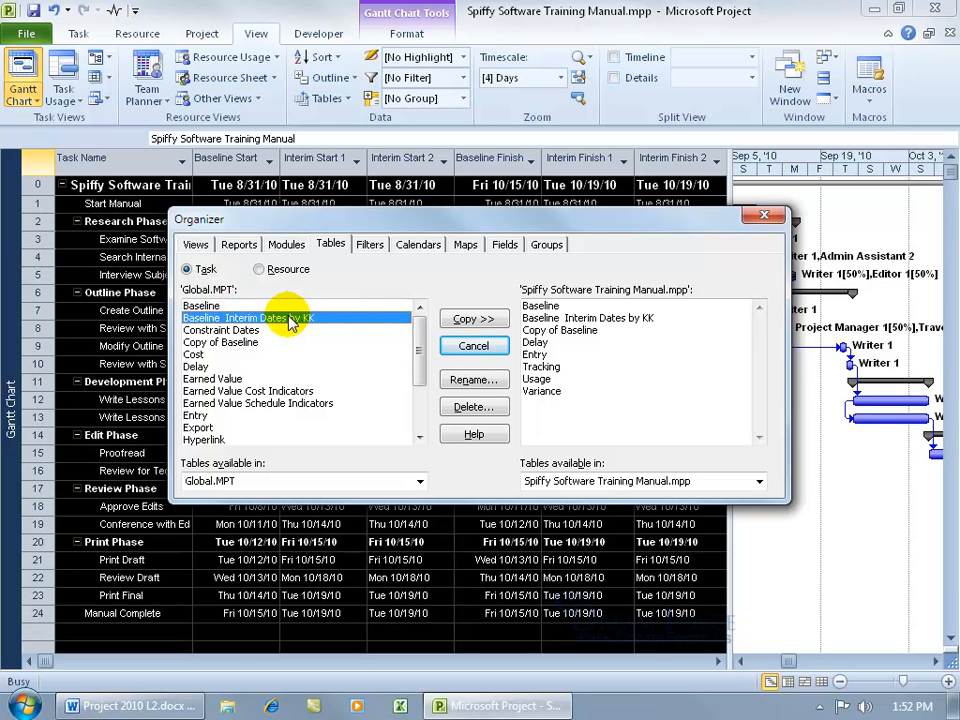
pyautogui.click(560, 318)
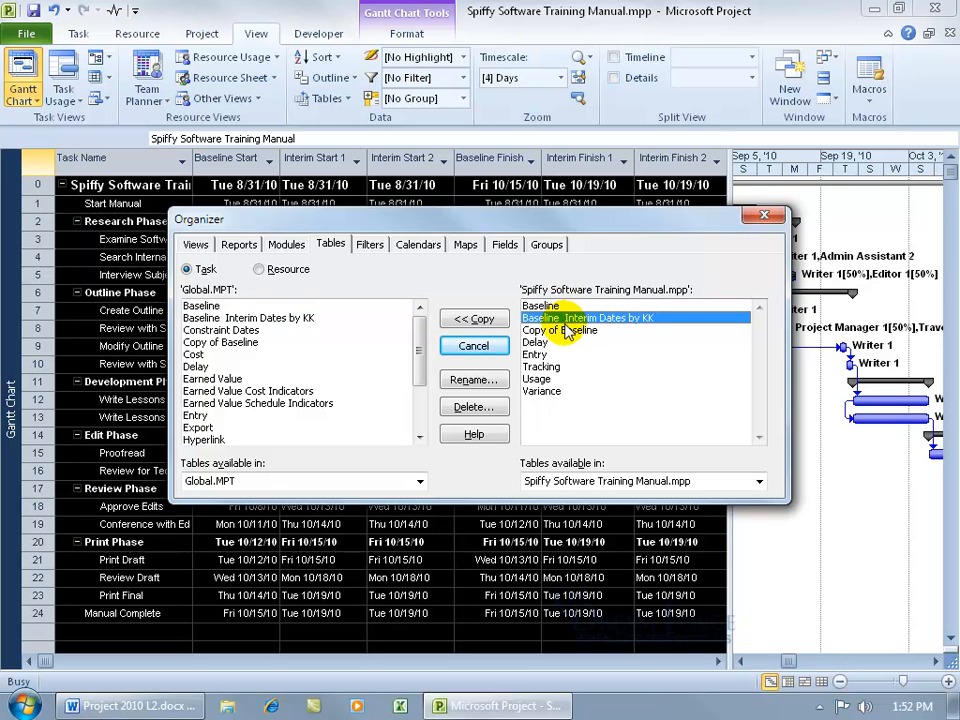
pyautogui.click(462, 408)
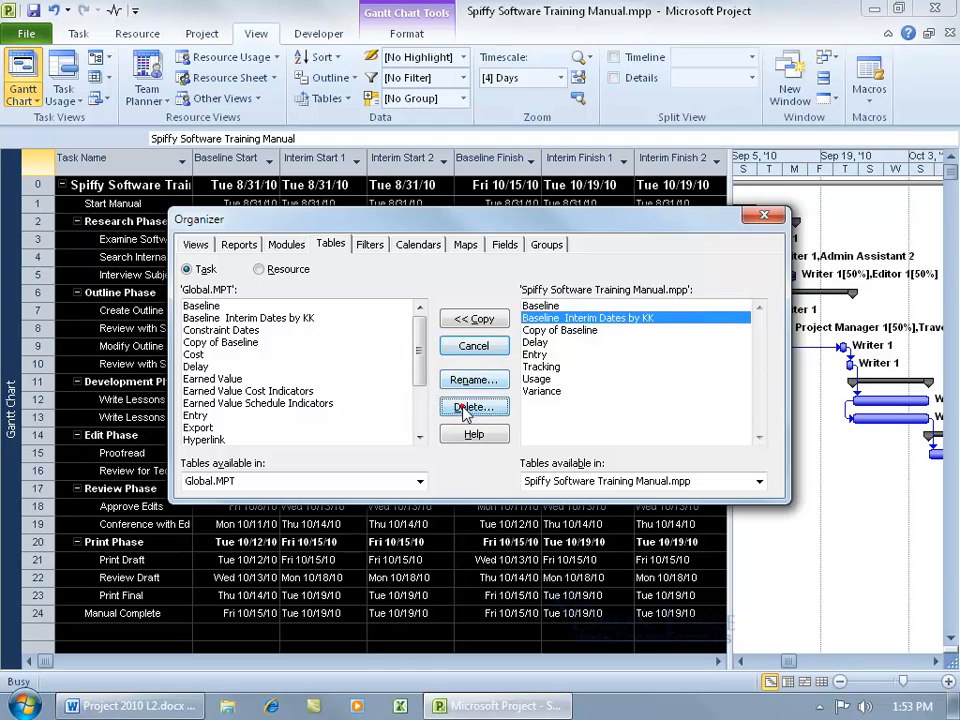
pyautogui.click(483, 403)
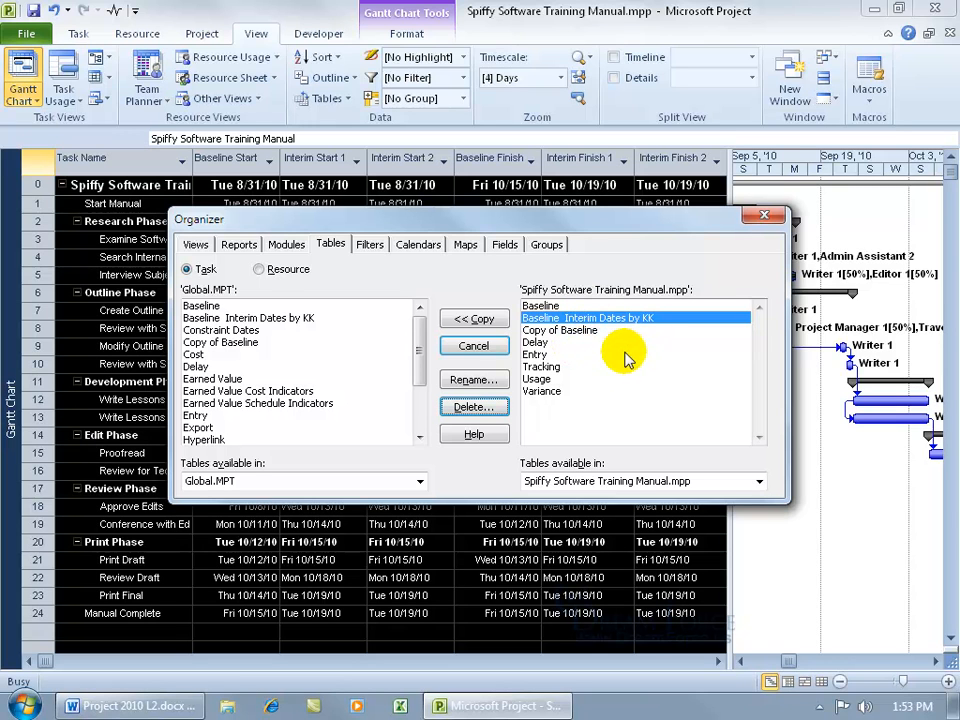
pyautogui.click(300, 319)
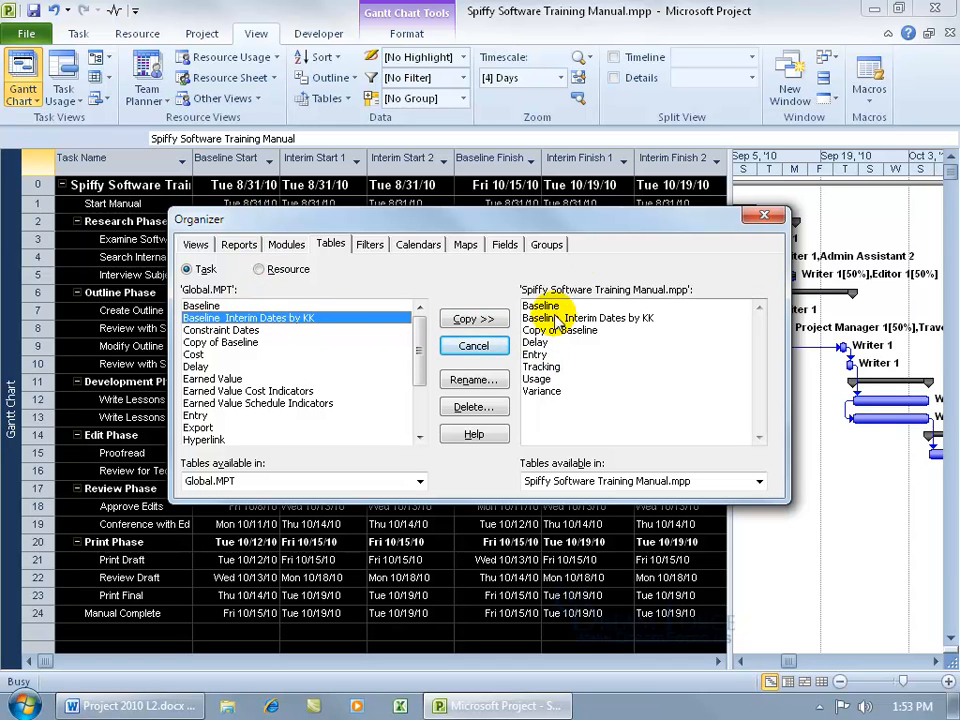
pyautogui.click(760, 215)
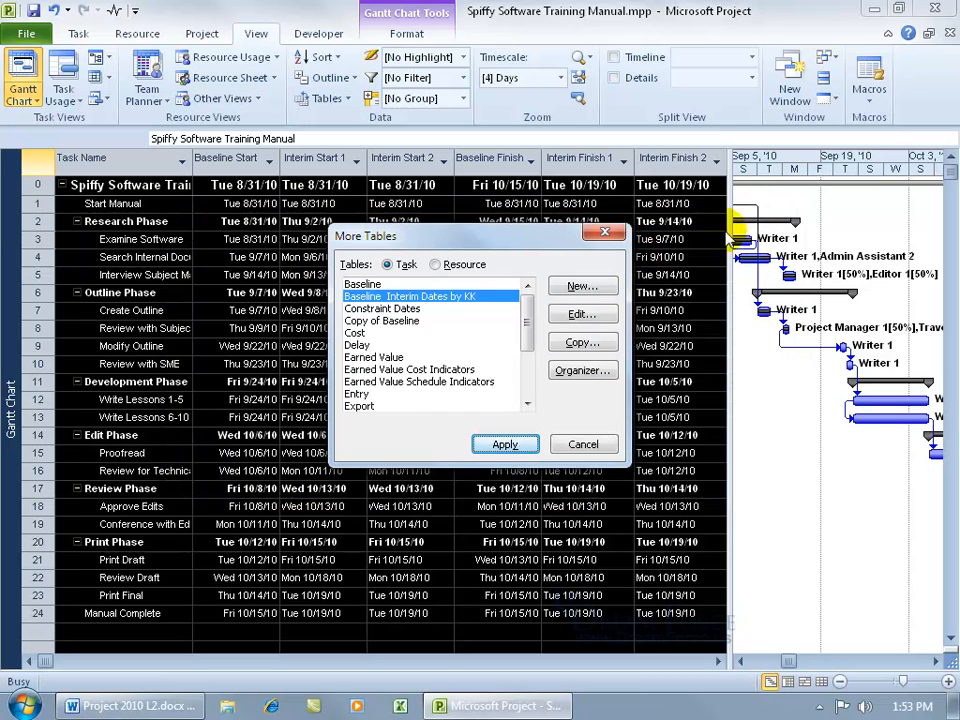
# Close More Tables and switch the Gantt sheet back to the Entry table.
pyautogui.click(565, 444)
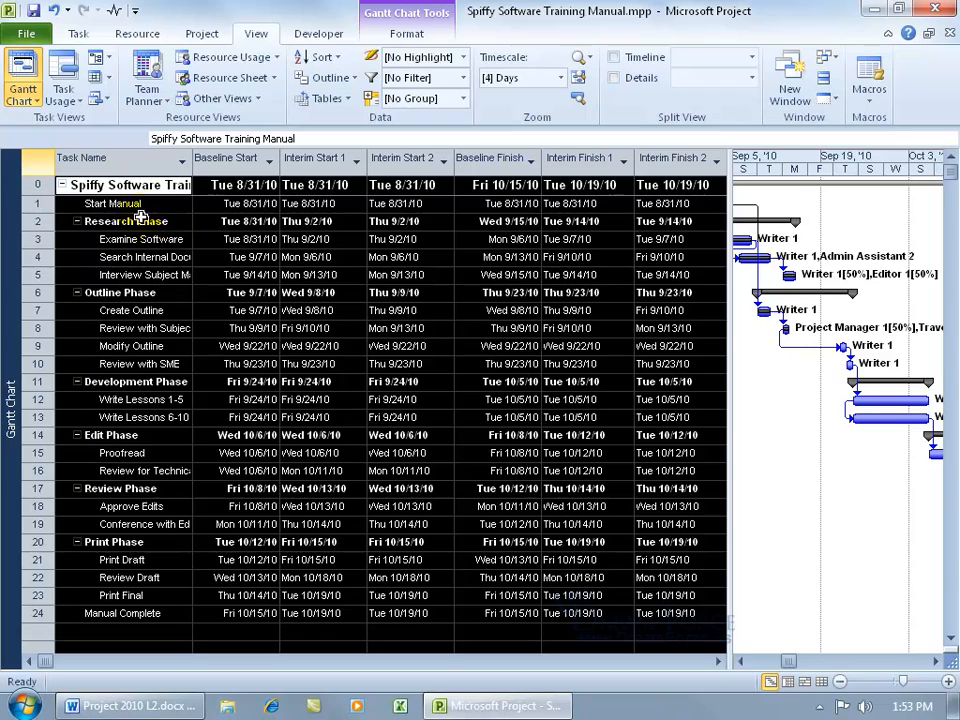
pyautogui.click(121, 185)
pyautogui.rightClick(30, 158)
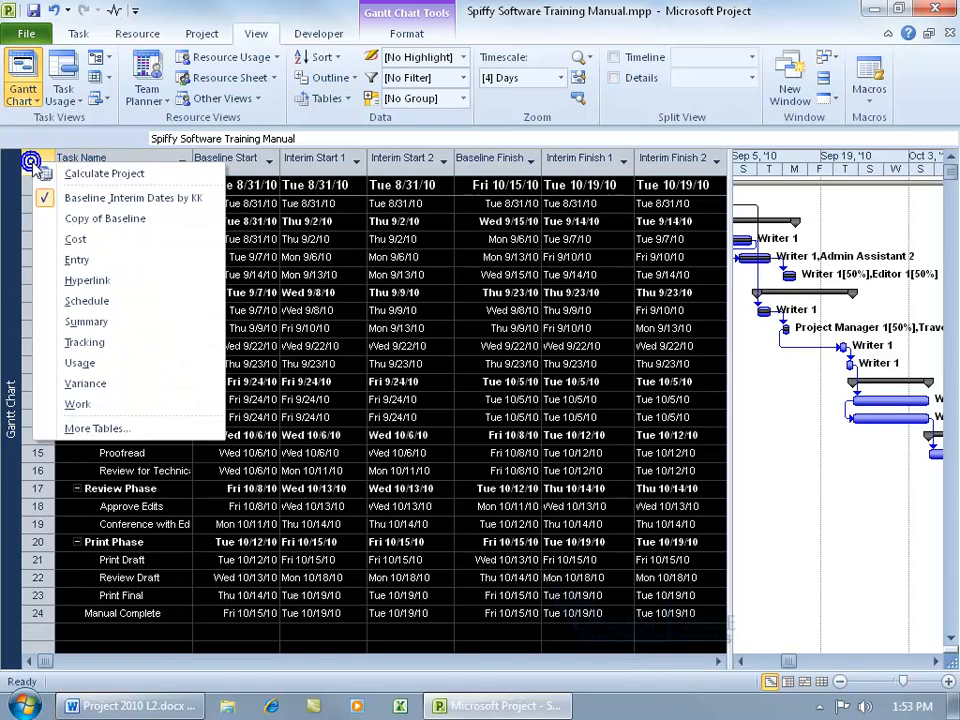
pyautogui.click(76, 259)
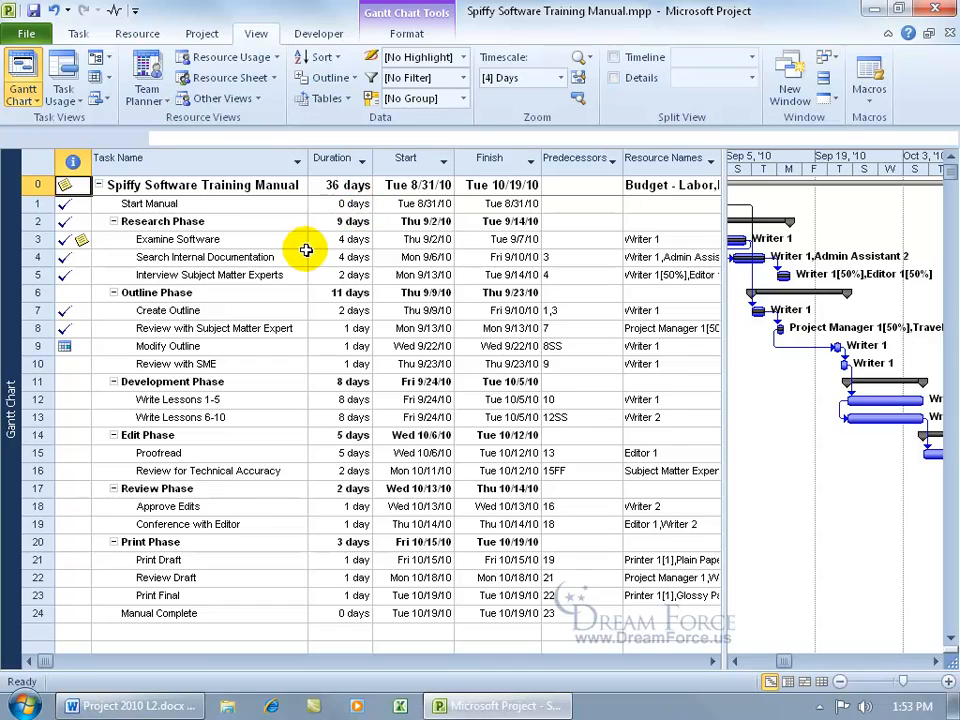
pyautogui.rightClick(40, 163)
pyautogui.click(61, 199)
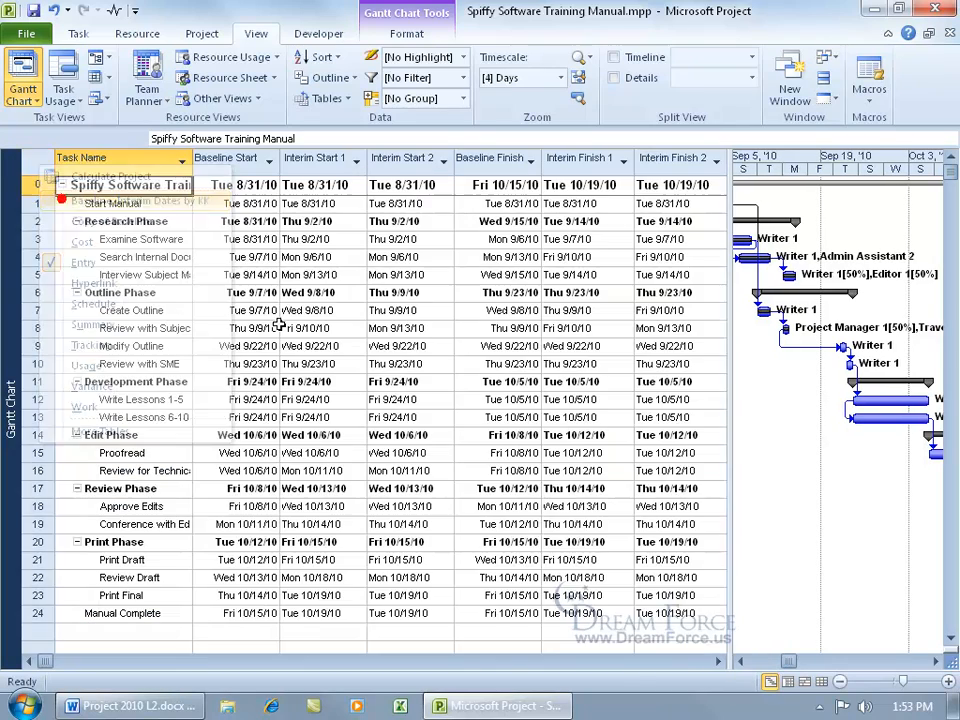
pyautogui.rightClick(40, 163)
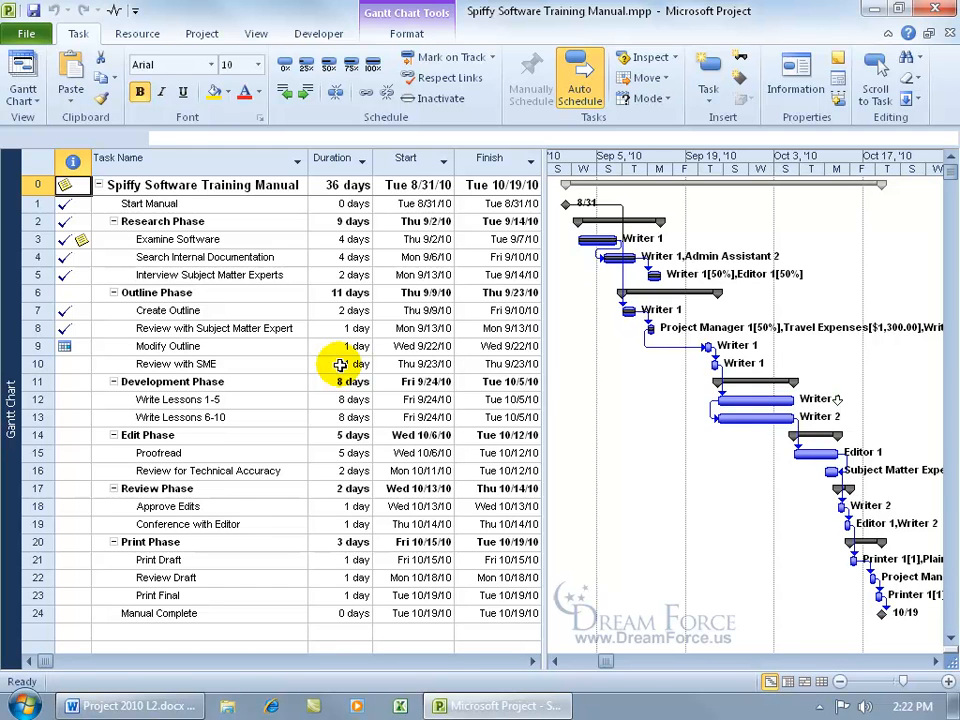
pyautogui.click(202, 36)
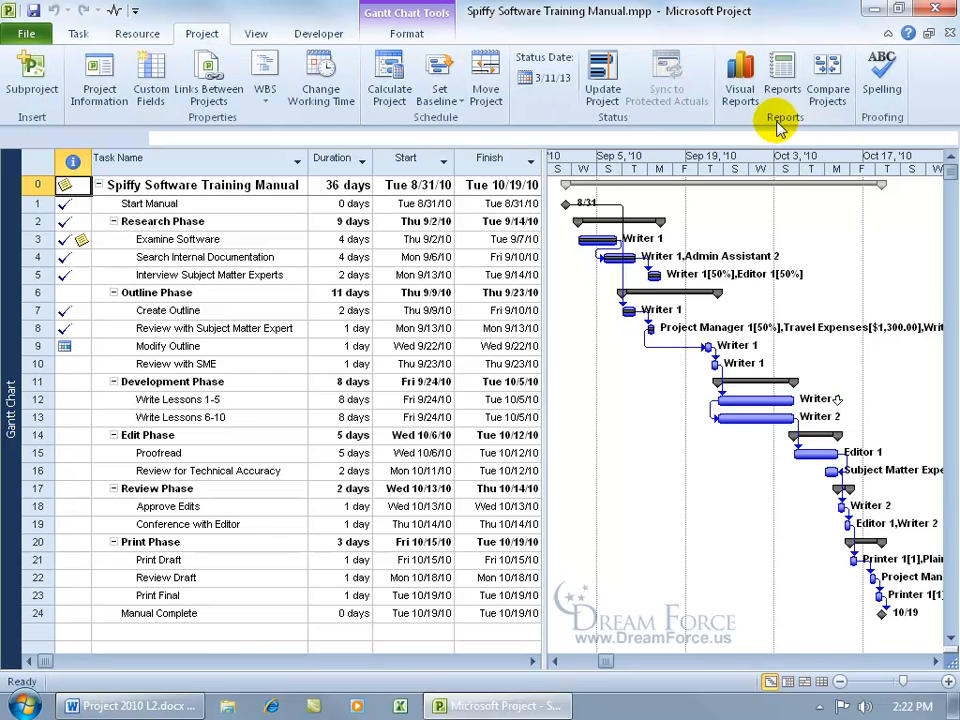
# From the Custom Reports list, start a new report of the Task type.
pyautogui.click(784, 80)
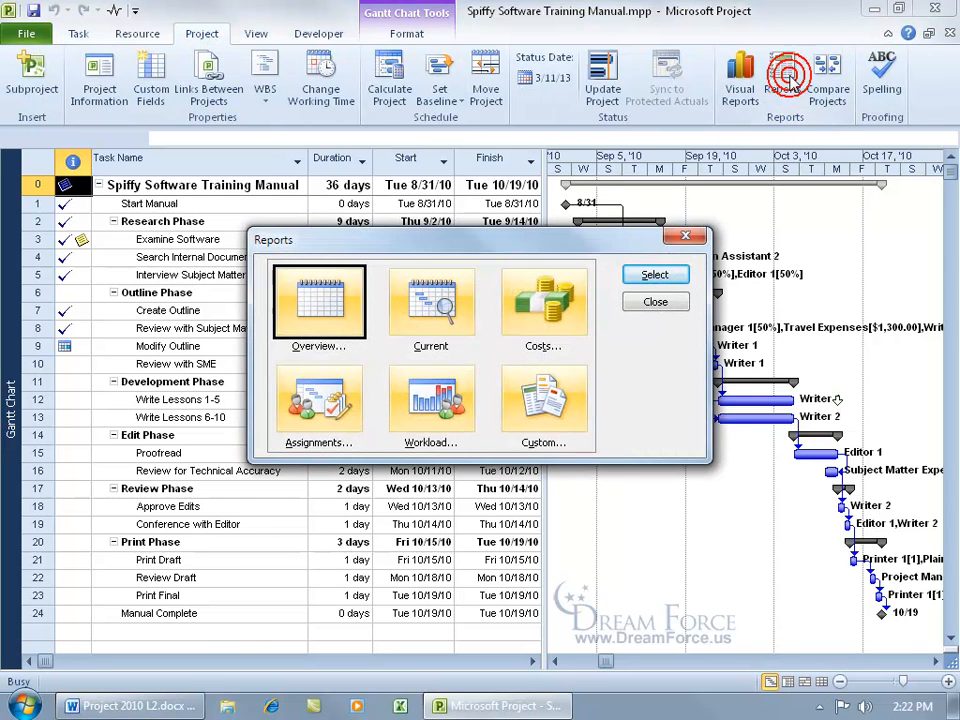
pyautogui.doubleClick(556, 412)
pyautogui.click(597, 288)
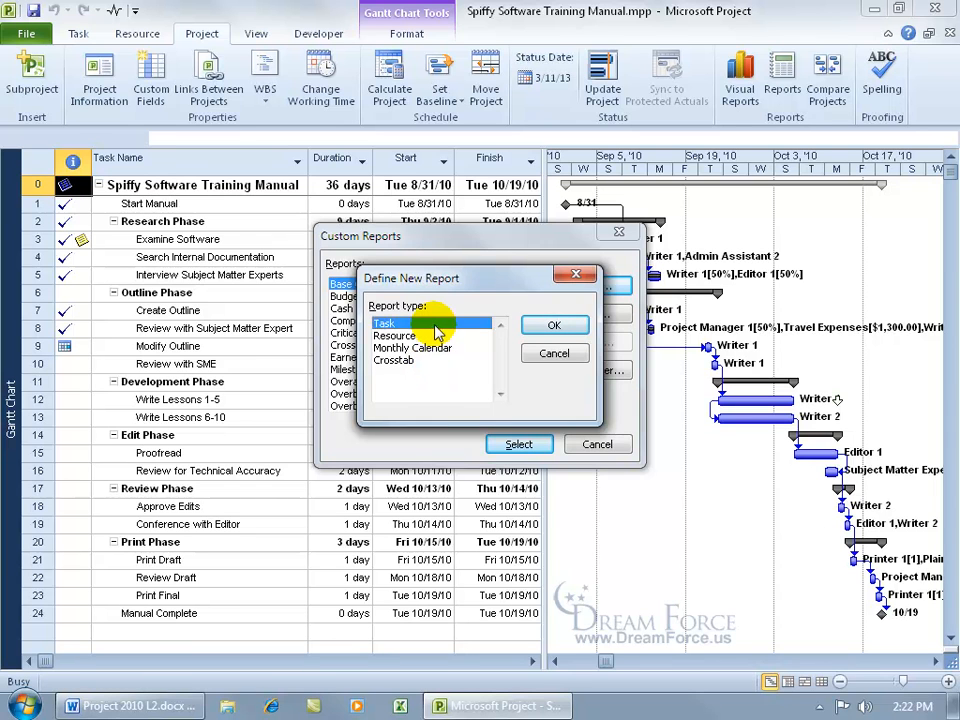
pyautogui.doubleClick(471, 322)
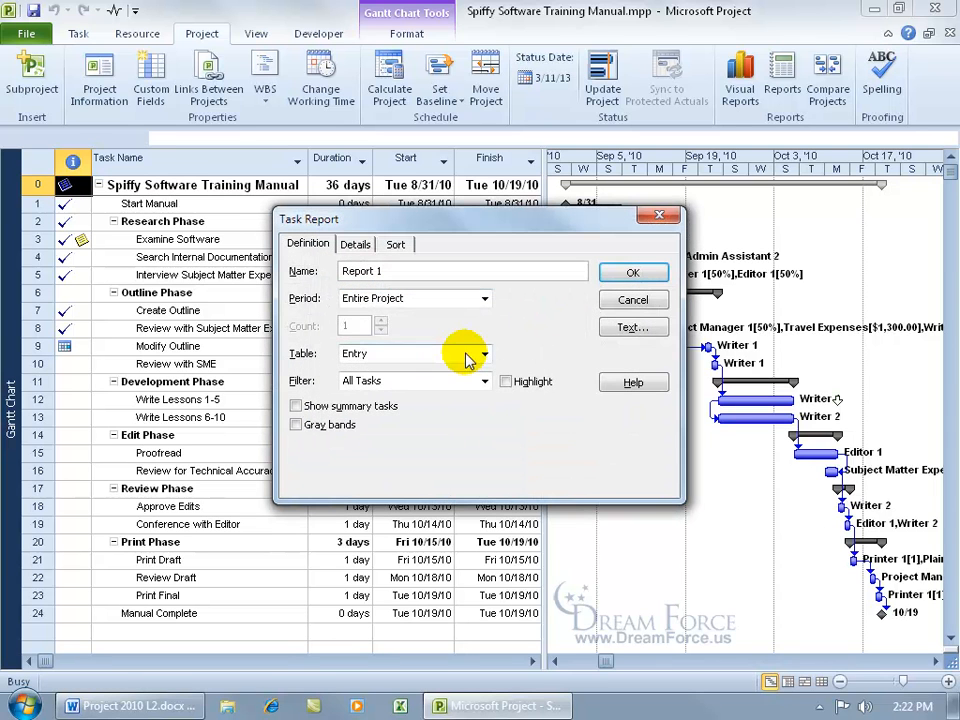
# Name the report 'Baseline & Interim Dates Report by KK' and keep the period as Entire Project.
pyautogui.click(421, 272)
pyautogui.moveTo(421, 272); pyautogui.dragTo(340, 271)
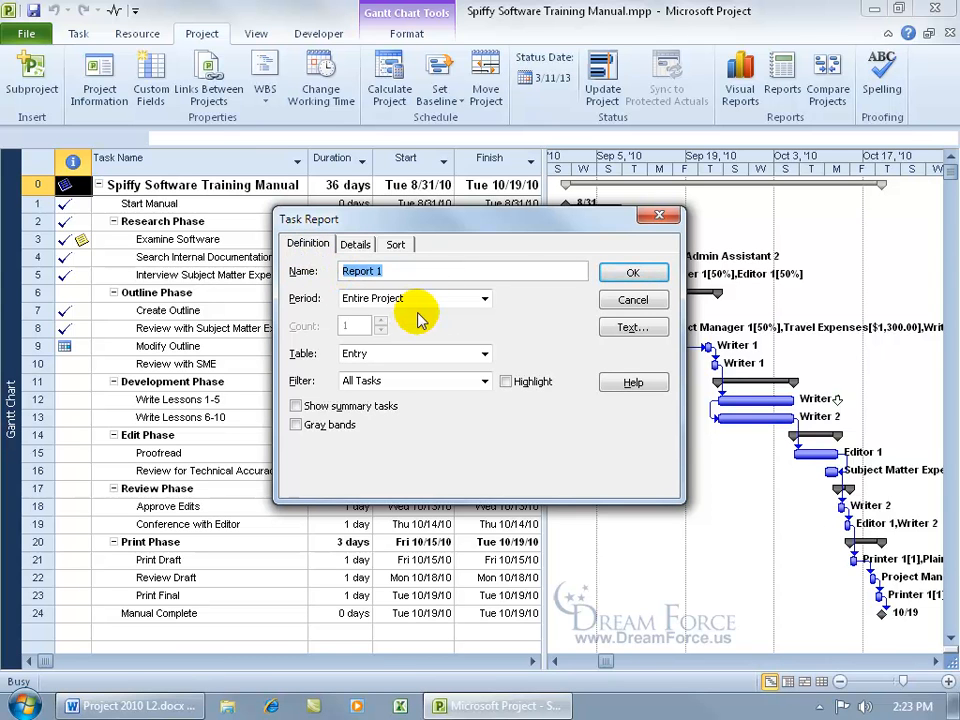
pyautogui.write('Base')
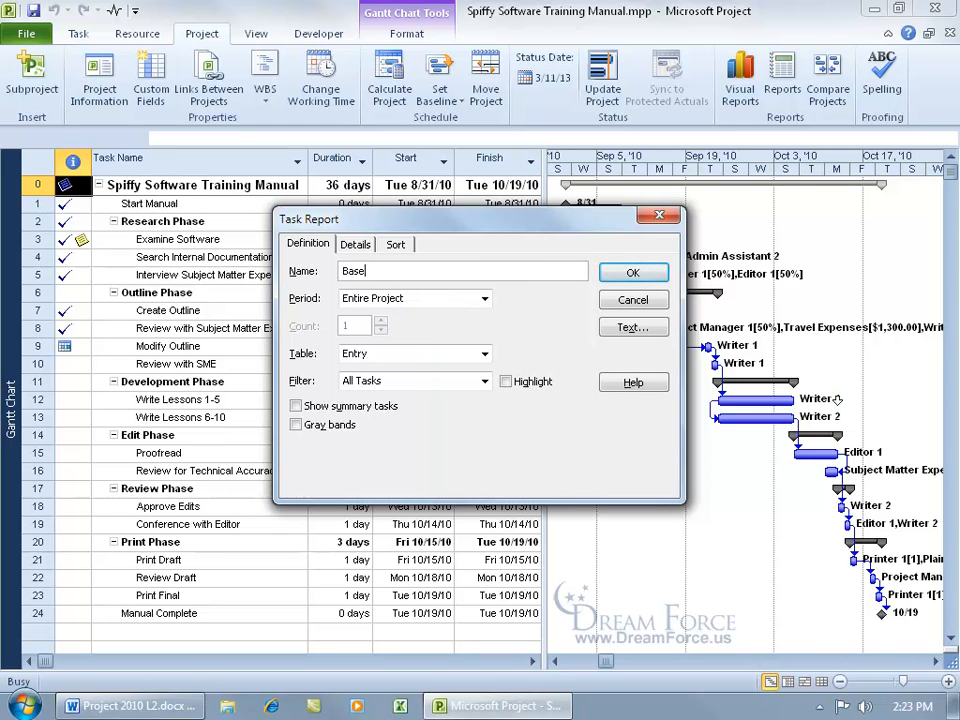
pyautogui.write('line & Interim Dates Report by KK')
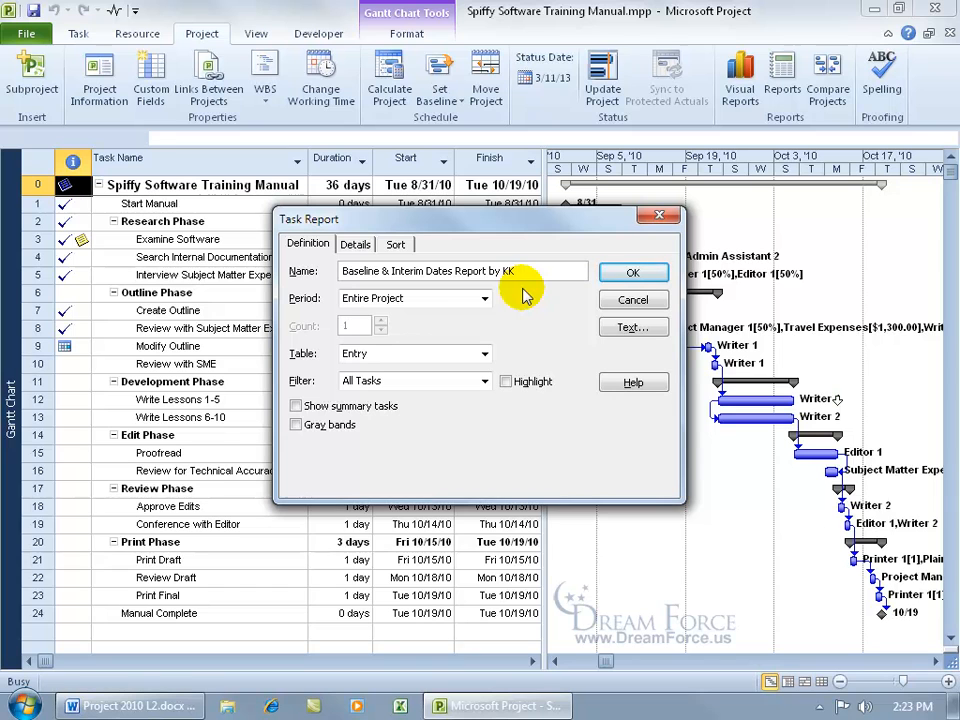
pyautogui.click(486, 300)
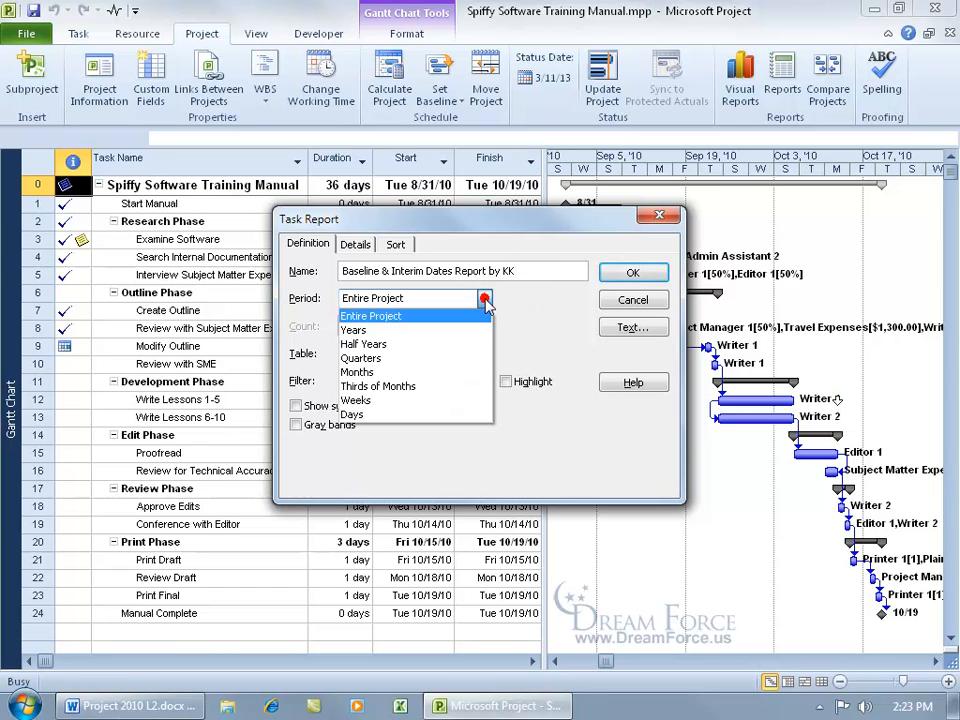
pyautogui.click(410, 400)
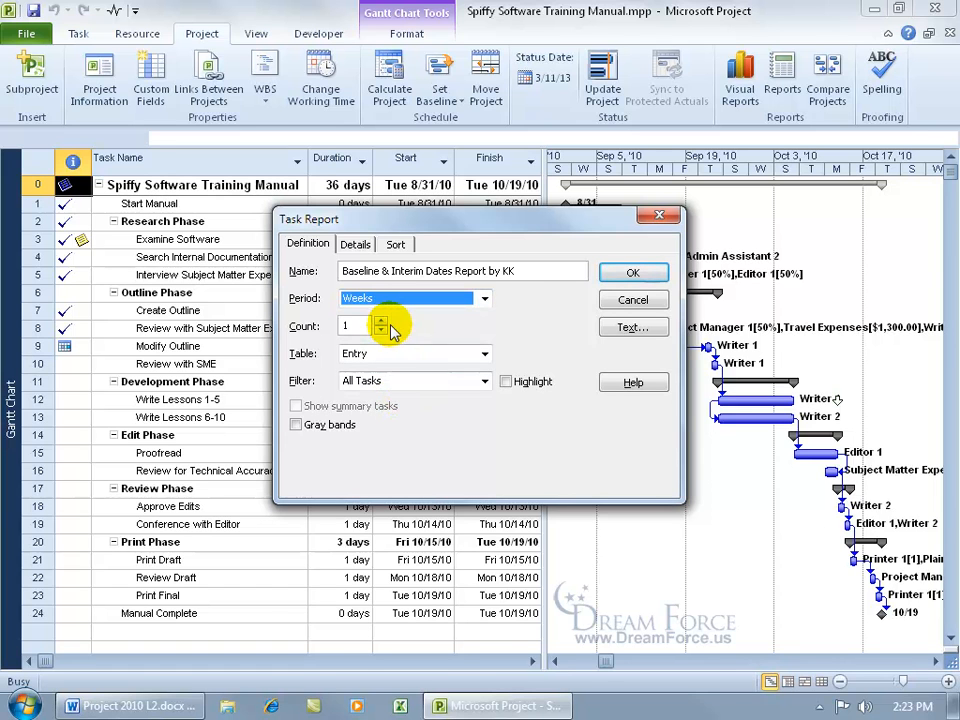
pyautogui.click(484, 299)
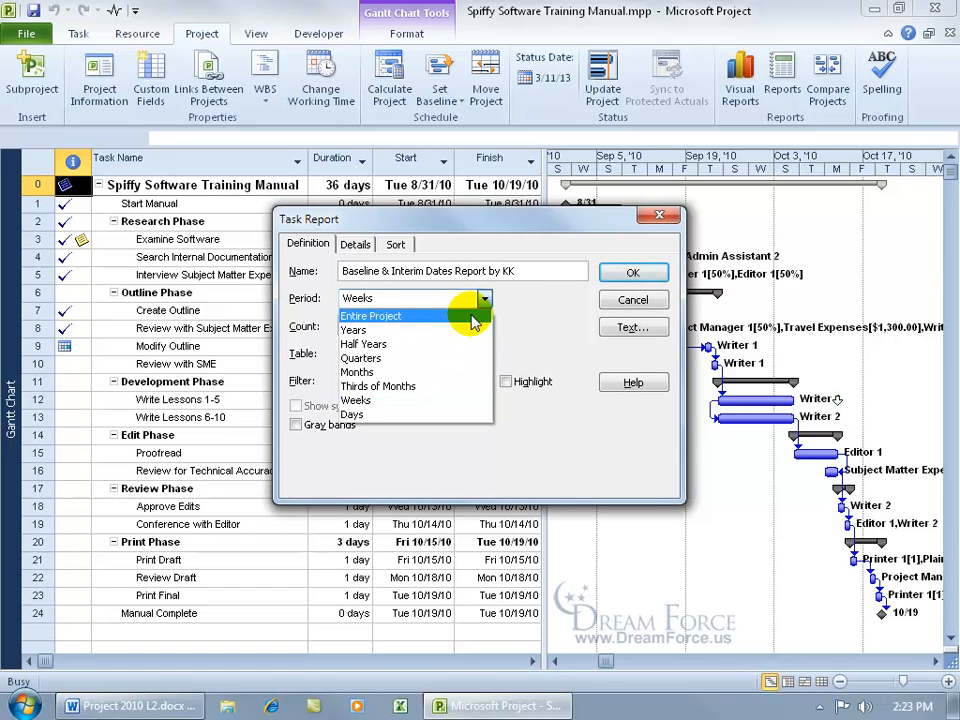
pyautogui.click(470, 313)
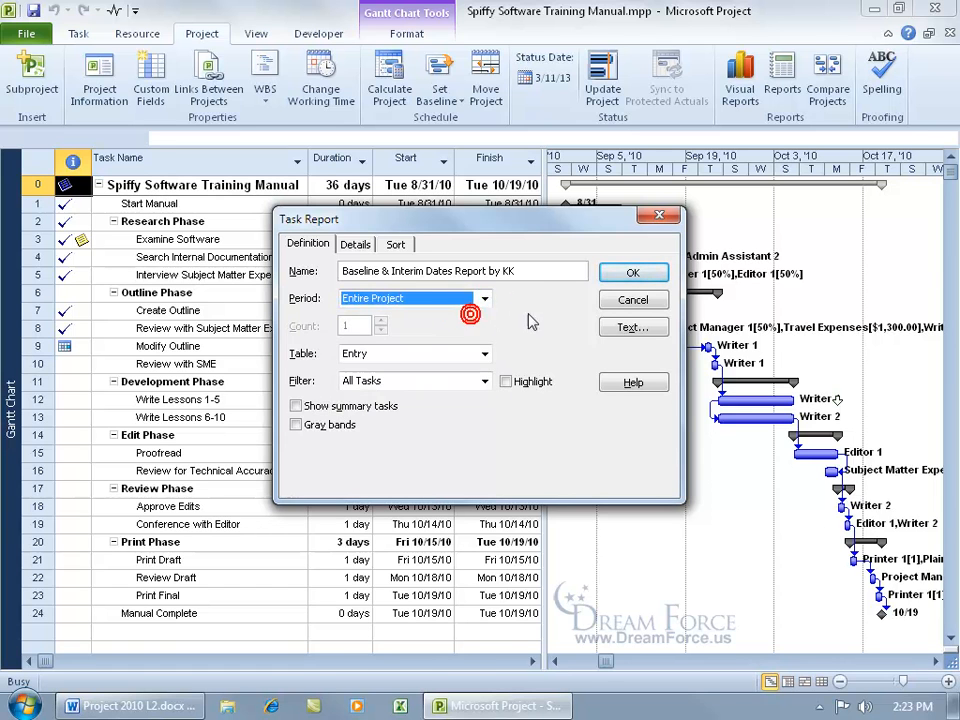
# Base the report on the baseline interim dates table with All Tasks and summary tasks shown.
pyautogui.click(484, 356)
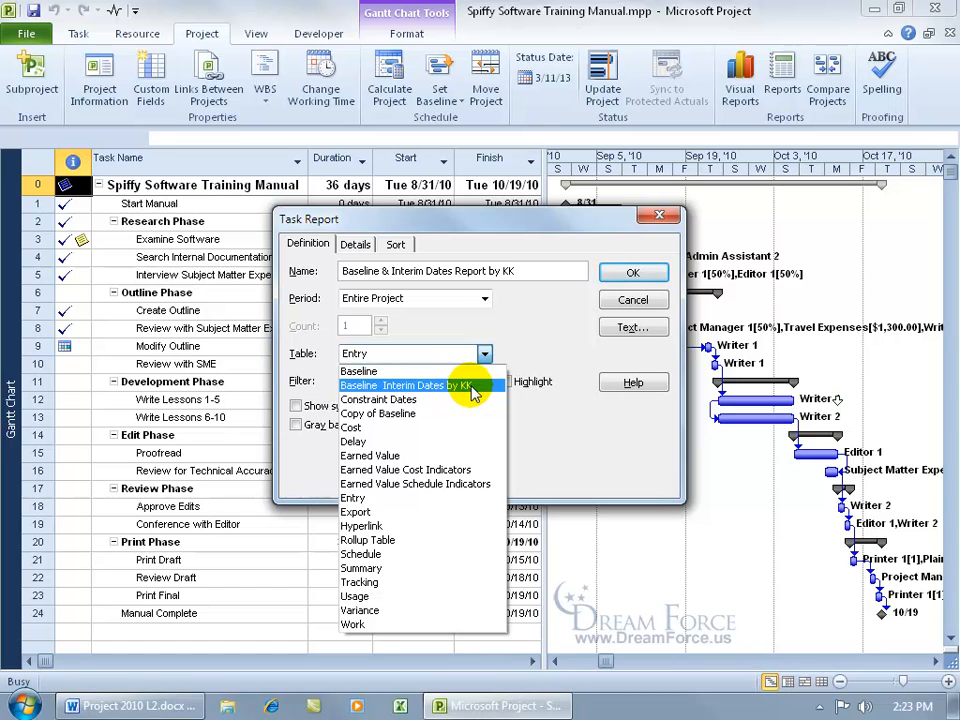
pyautogui.click(474, 393)
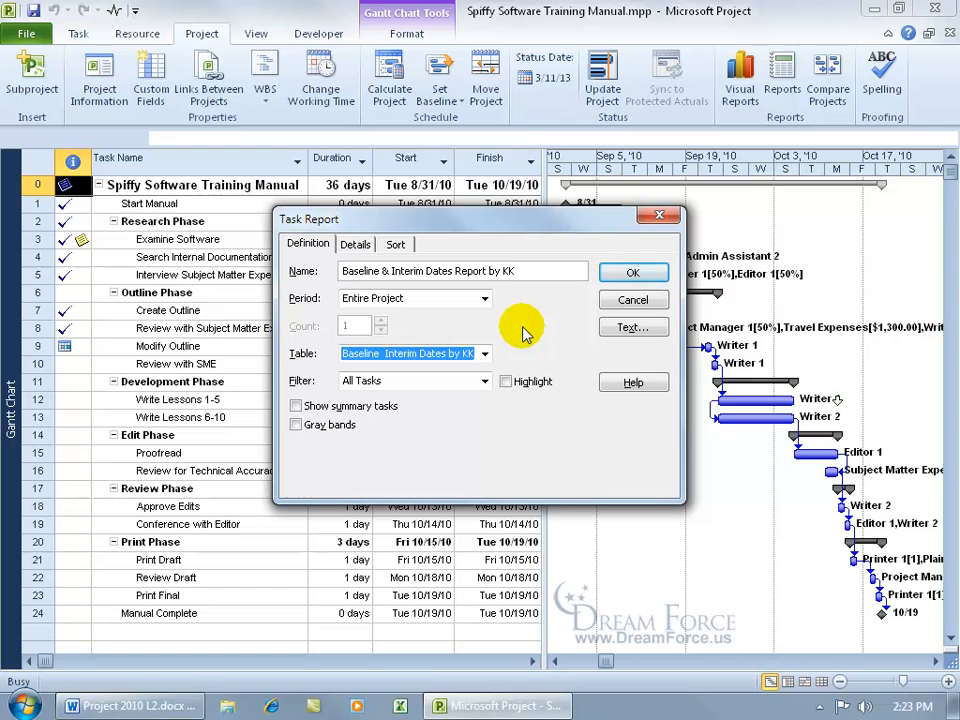
pyautogui.click(485, 381)
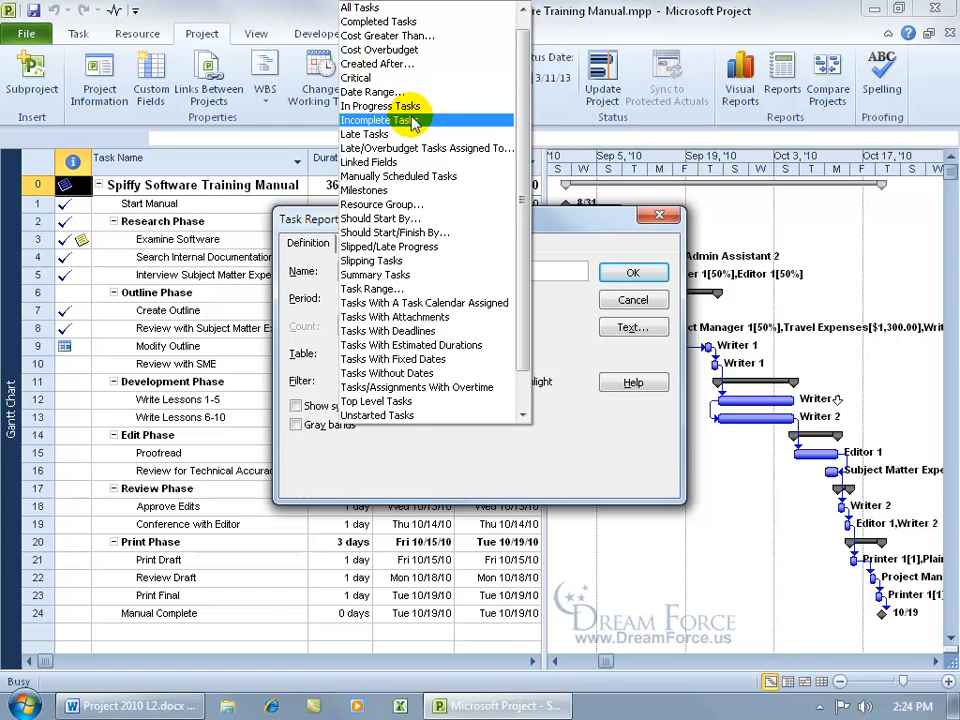
pyautogui.click(566, 424)
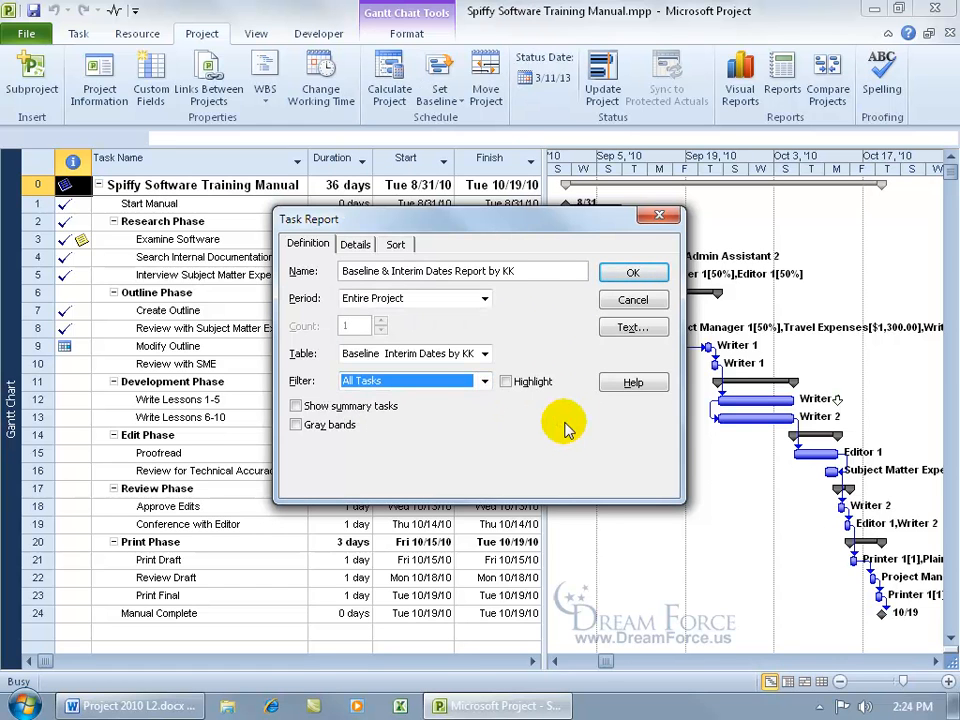
pyautogui.click(295, 406)
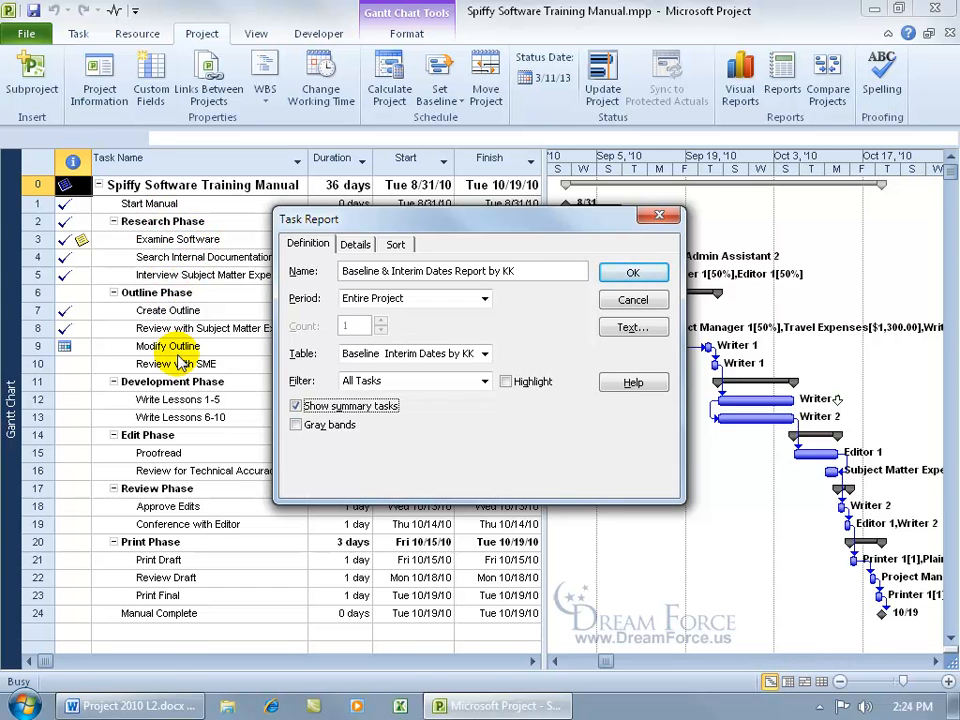
pyautogui.click(633, 328)
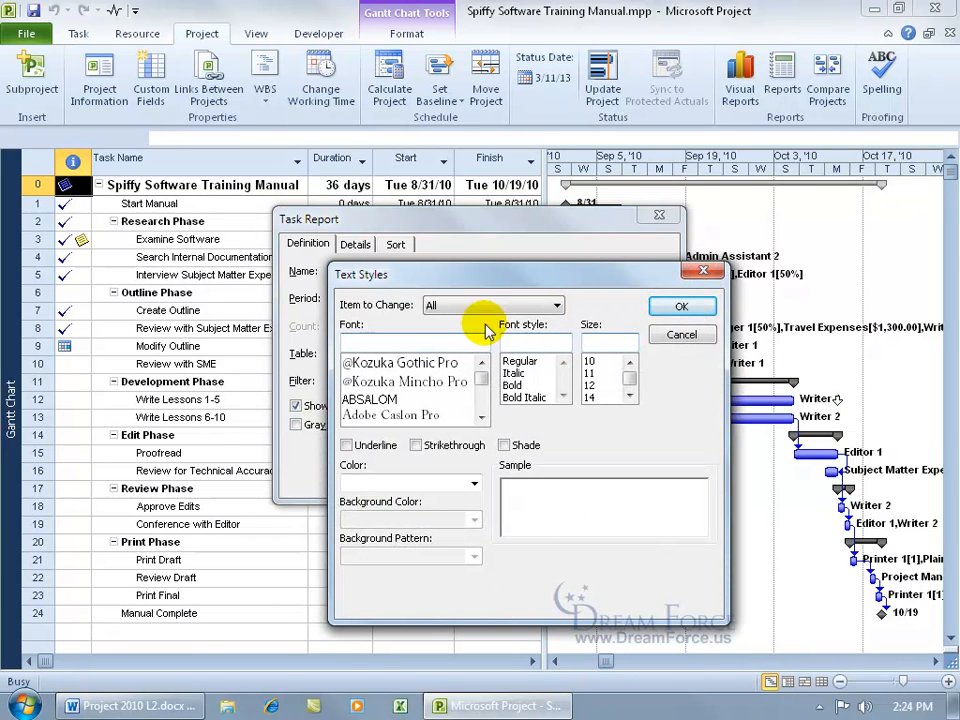
# Style Summary Tasks text as Arial, Bold, size 16 and confirm.
pyautogui.click(455, 306)
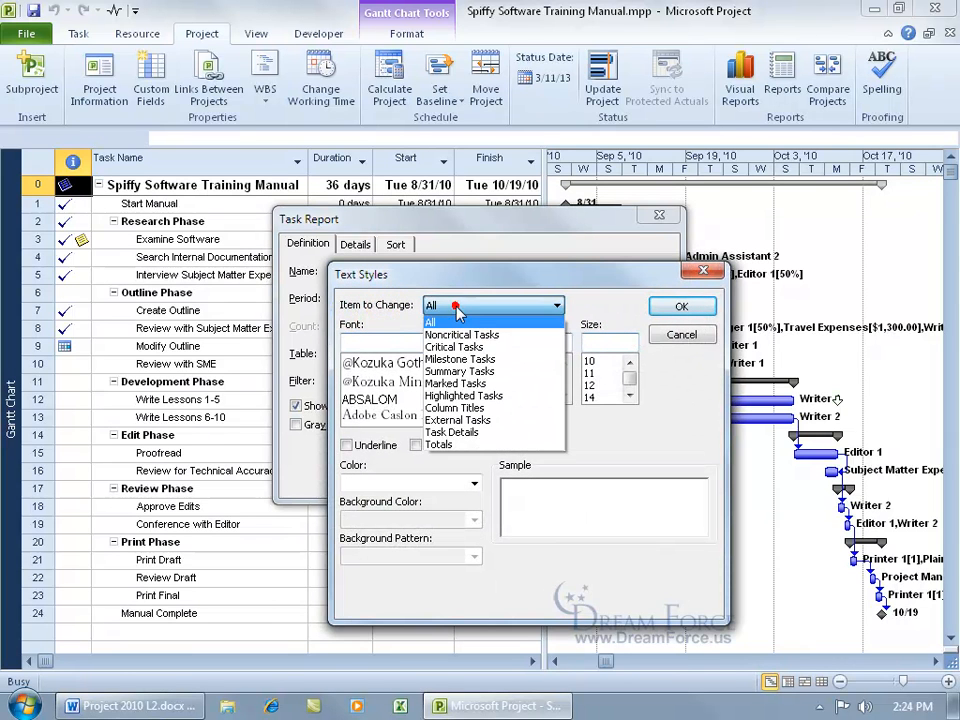
pyautogui.click(465, 370)
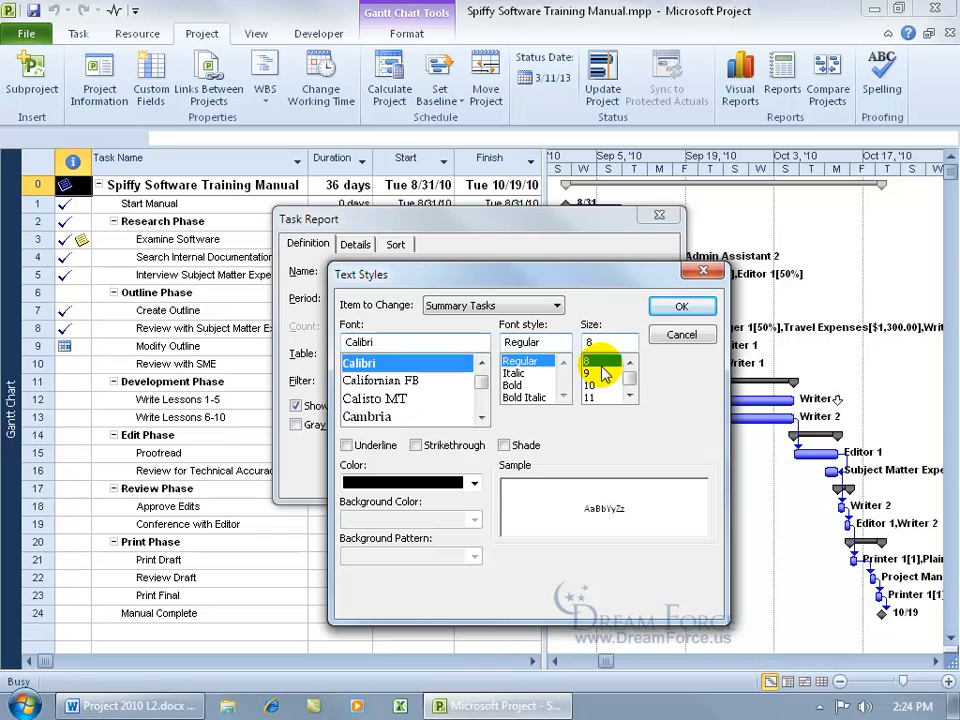
pyautogui.doubleClick(436, 343)
pyautogui.write('arial')
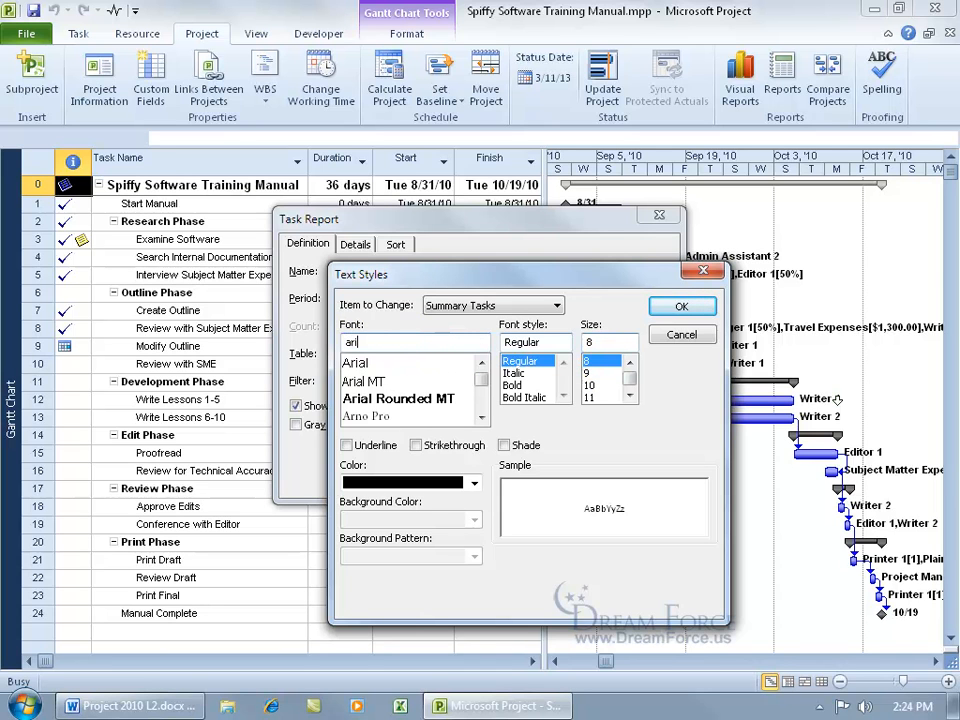
pyautogui.click(629, 396)
pyautogui.click(629, 396)
pyautogui.click(629, 396)
pyautogui.click(601, 397)
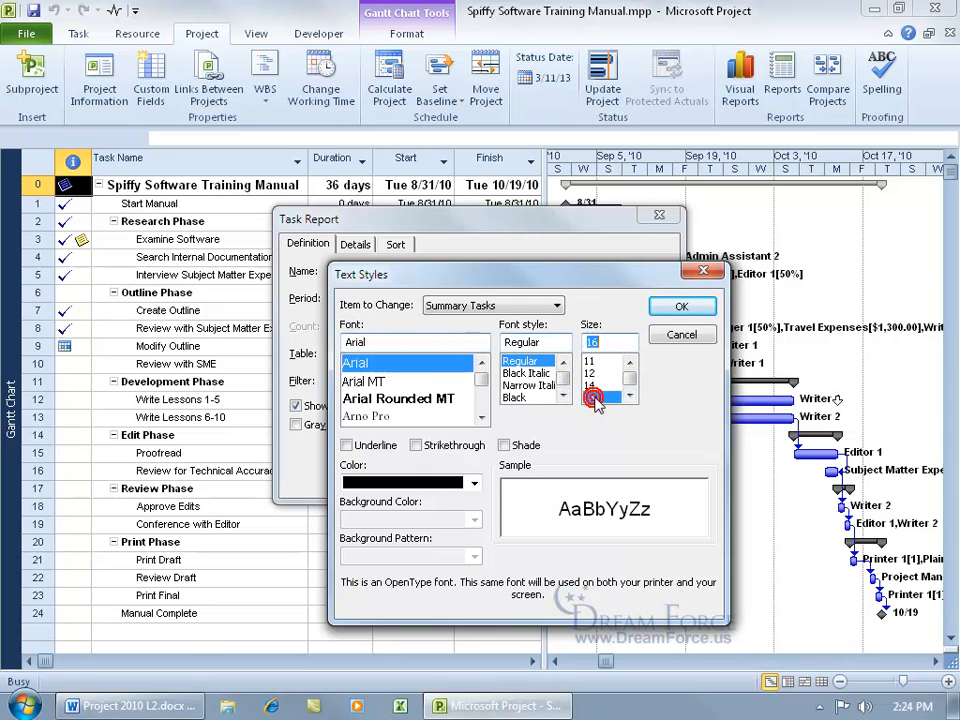
pyautogui.click(563, 396)
pyautogui.click(563, 396)
pyautogui.click(564, 396)
pyautogui.click(564, 396)
pyautogui.click(564, 396)
pyautogui.click(564, 396)
pyautogui.click(522, 386)
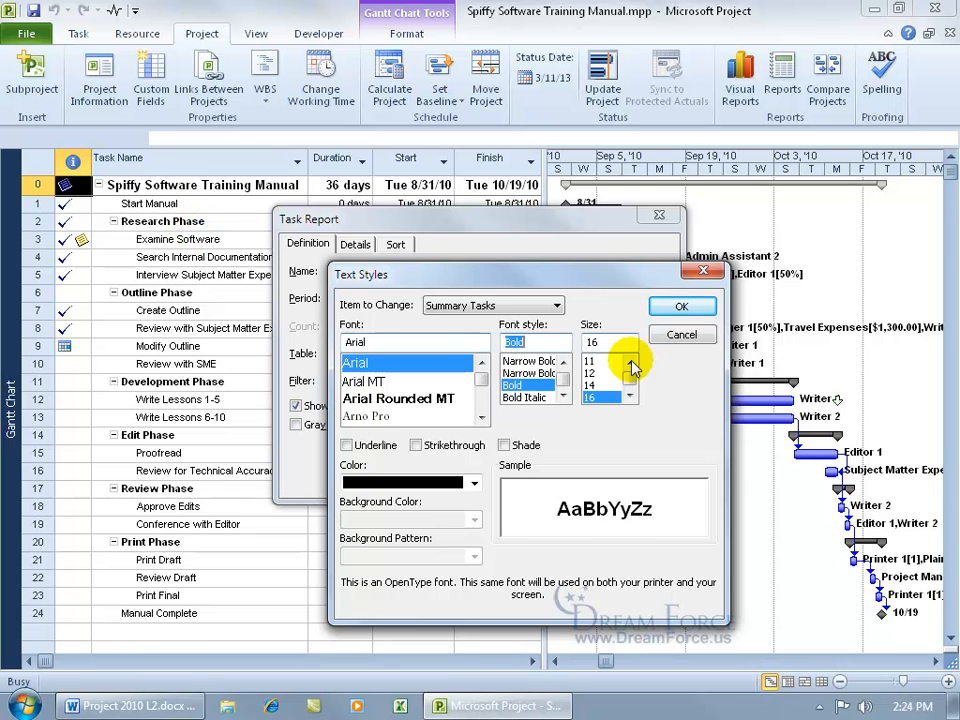
pyautogui.click(676, 306)
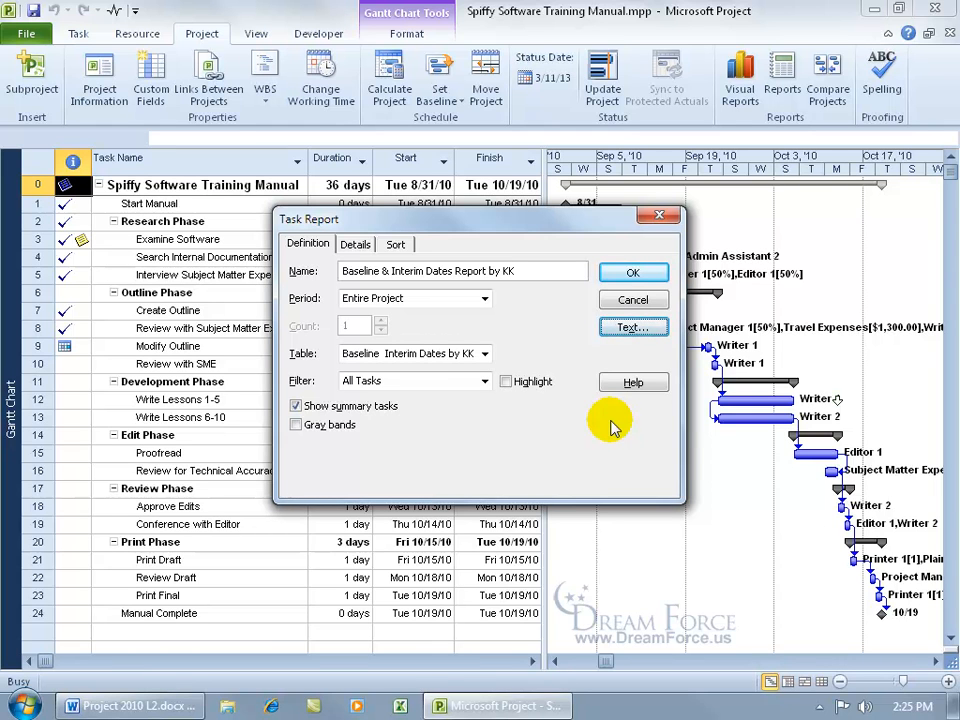
# Review the Details and Sort tabs, then save the new report definition.
pyautogui.click(345, 250)
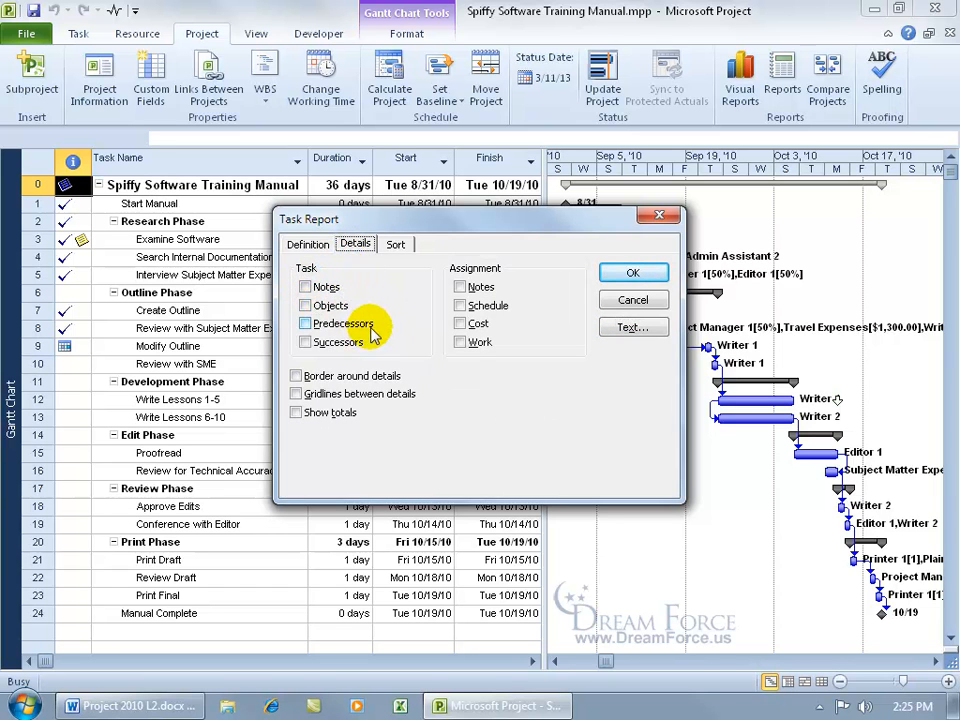
pyautogui.click(395, 244)
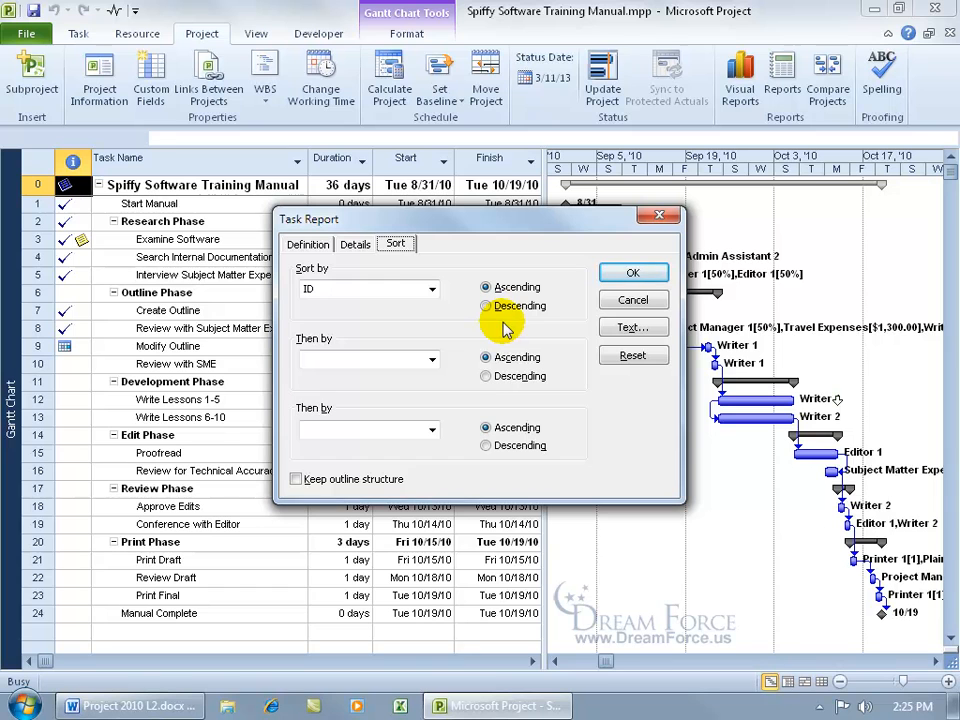
pyautogui.click(312, 245)
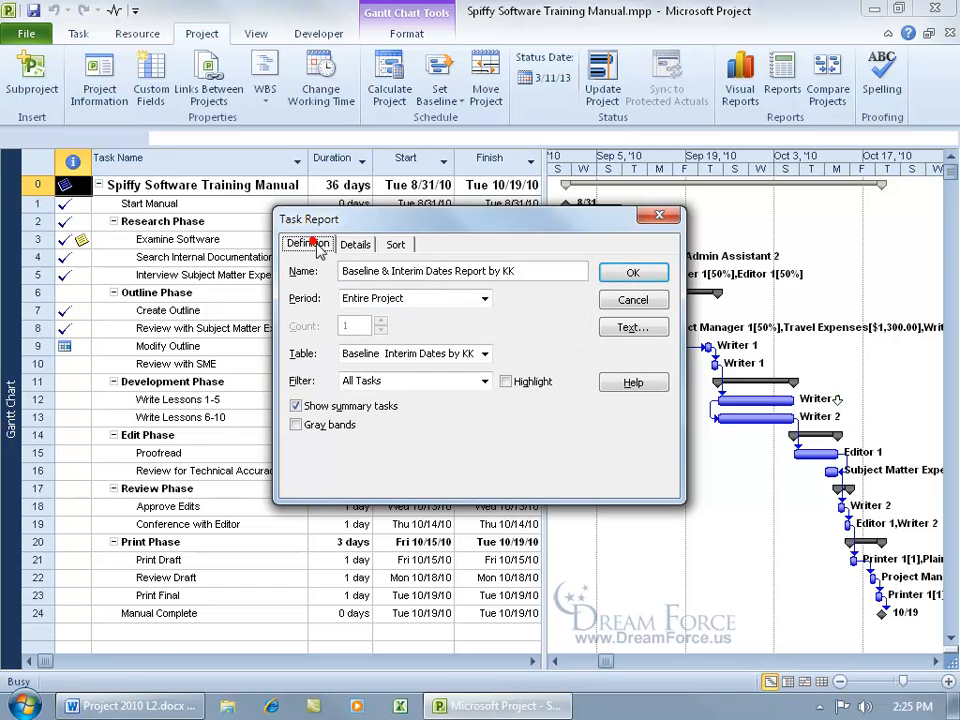
pyautogui.click(628, 276)
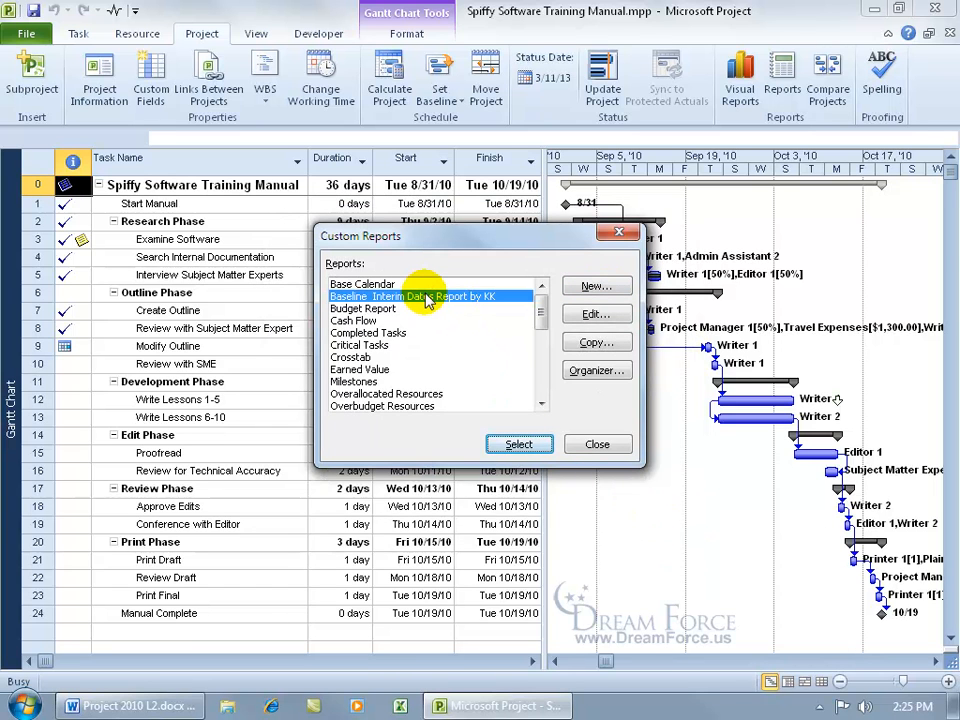
# Preview the report, zoom in, and bring the ID and Task Name columns into view.
pyautogui.click(522, 444)
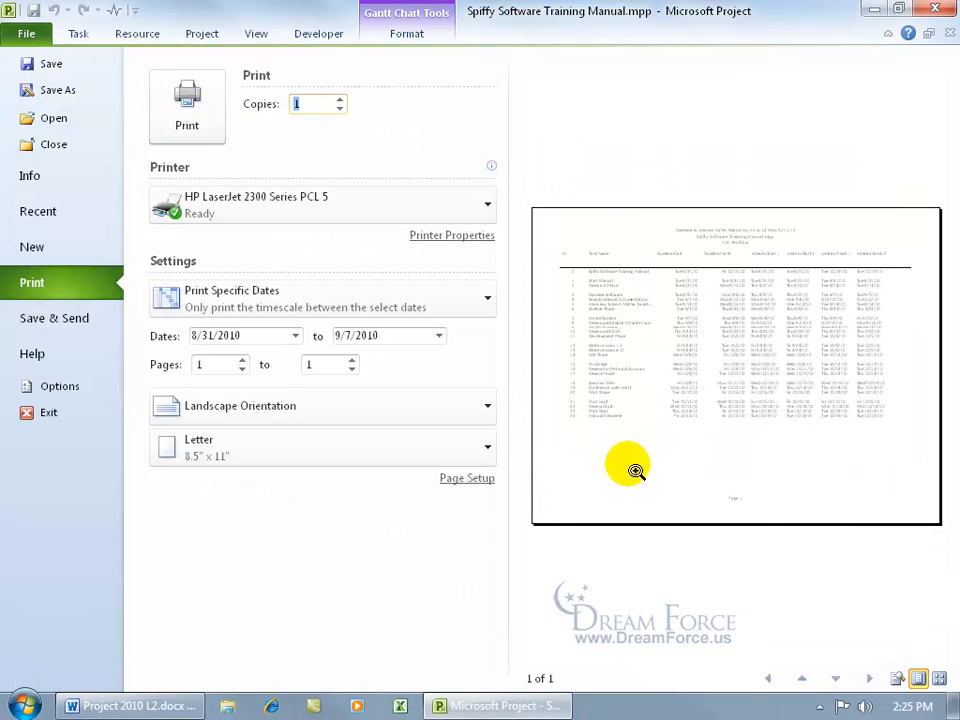
pyautogui.click(724, 377)
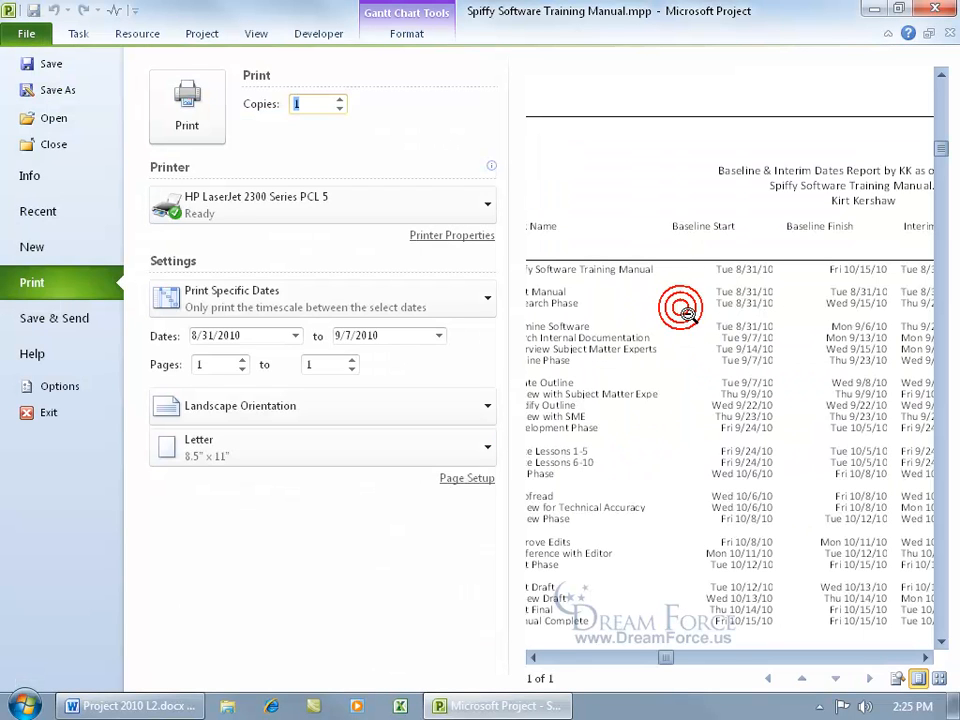
pyautogui.click(533, 657)
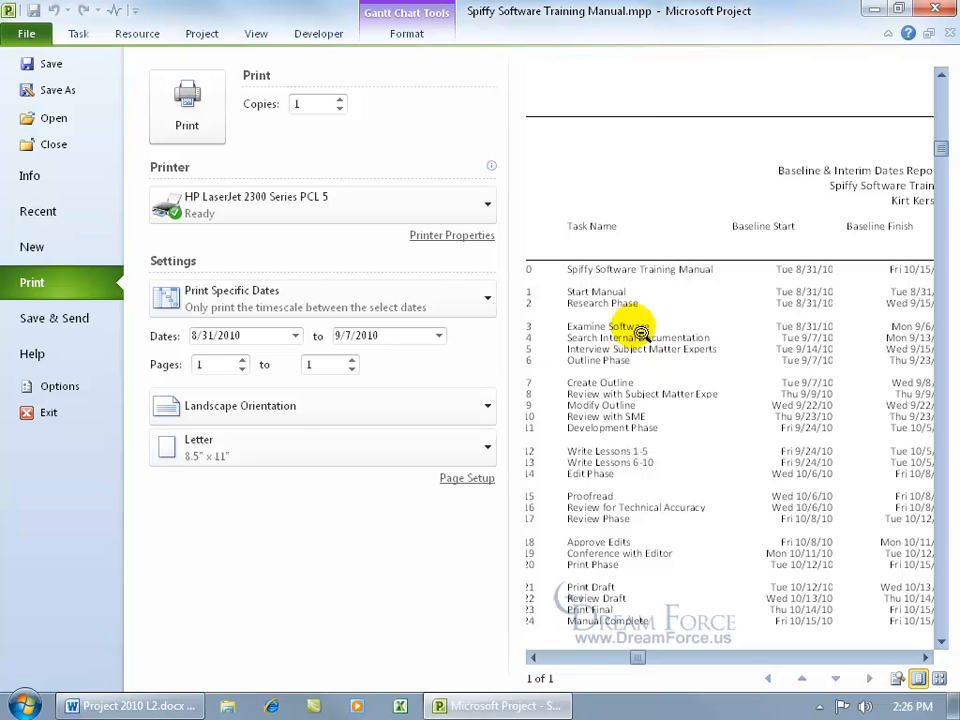
# In Page Setup, try shrinking the print scaling to 85%.
pyautogui.click(466, 481)
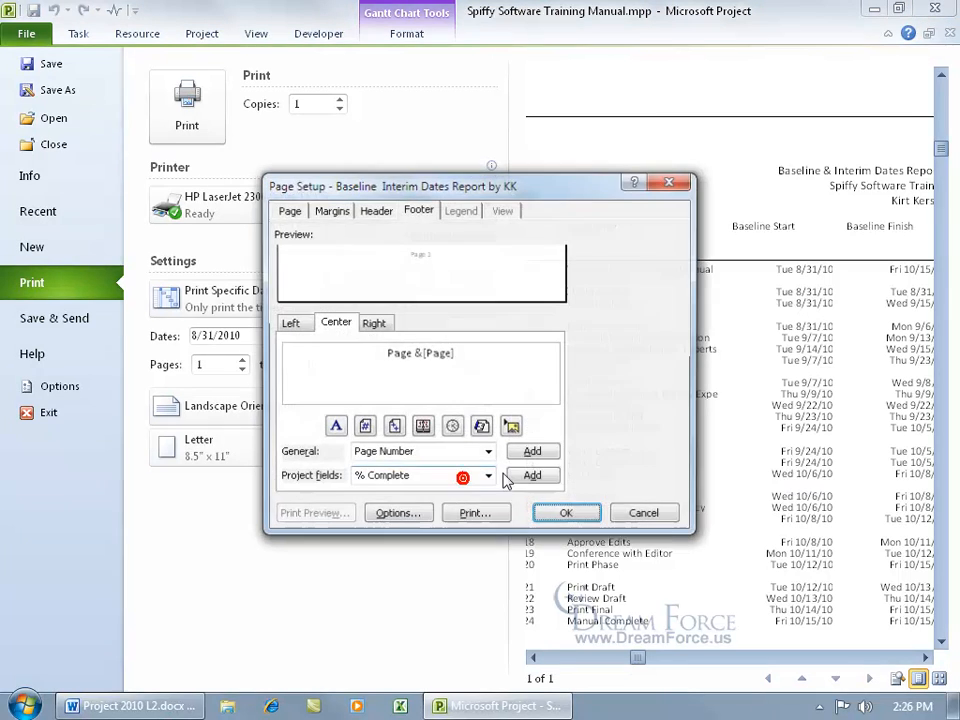
pyautogui.click(287, 211)
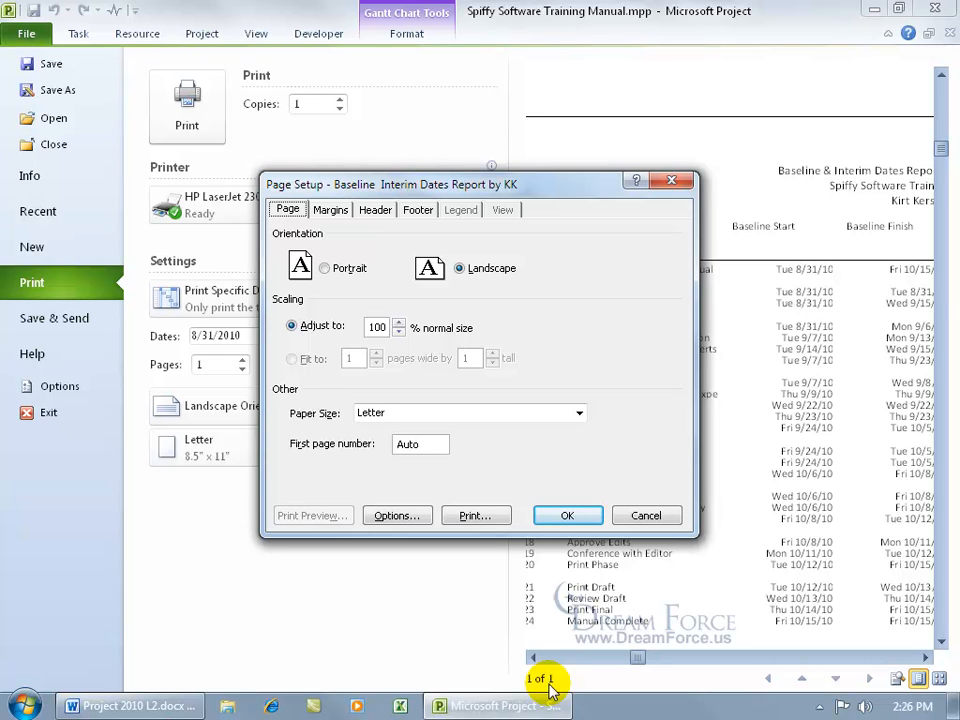
pyautogui.click(399, 331)
pyautogui.click(399, 331)
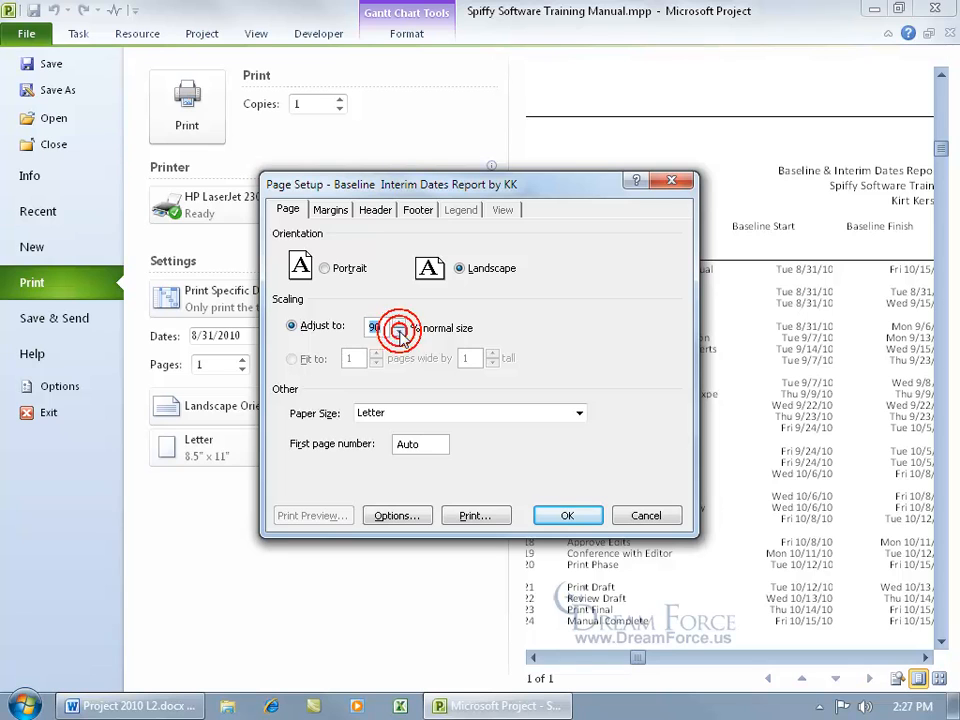
pyautogui.click(399, 331)
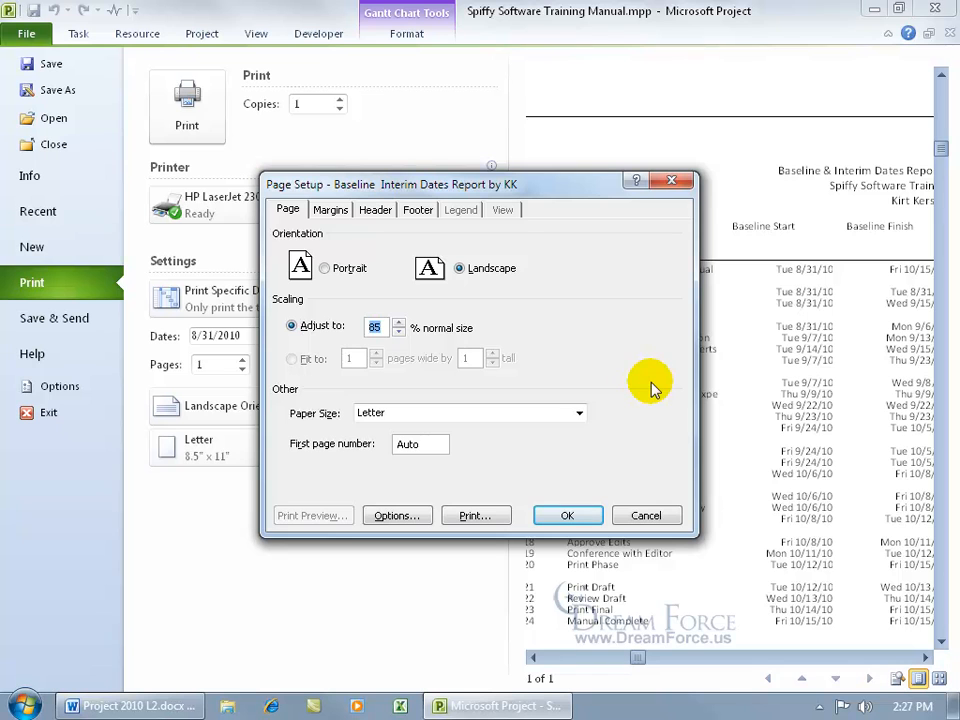
# Set left and right margins to 0.5 inch, review the header, then cancel the changes.
pyautogui.click(330, 209)
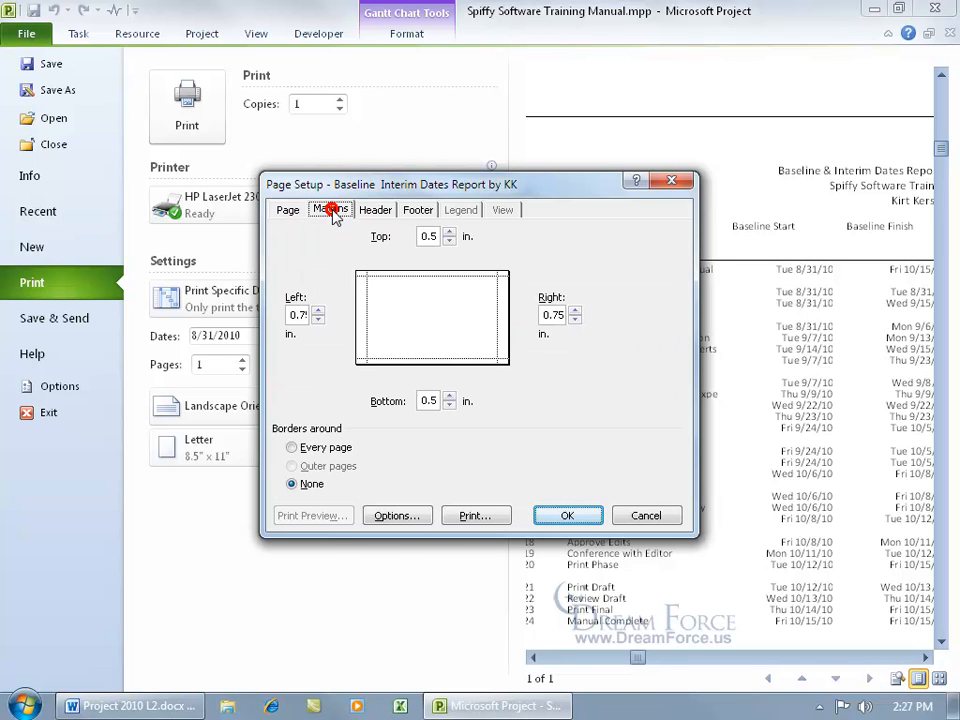
pyautogui.click(318, 320)
pyautogui.click(318, 320)
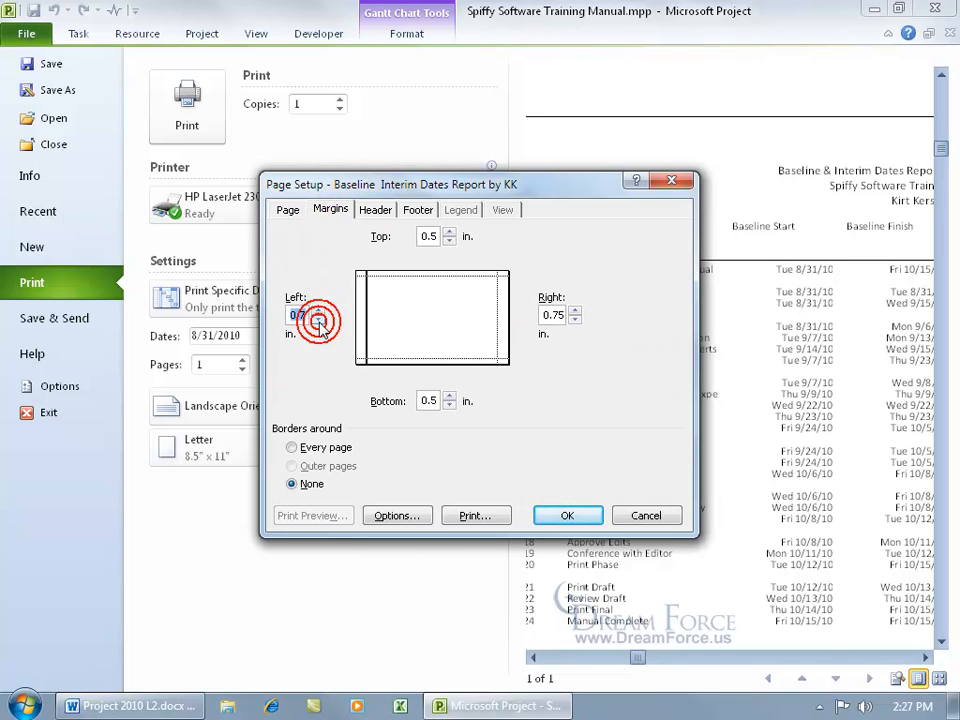
pyautogui.click(318, 320)
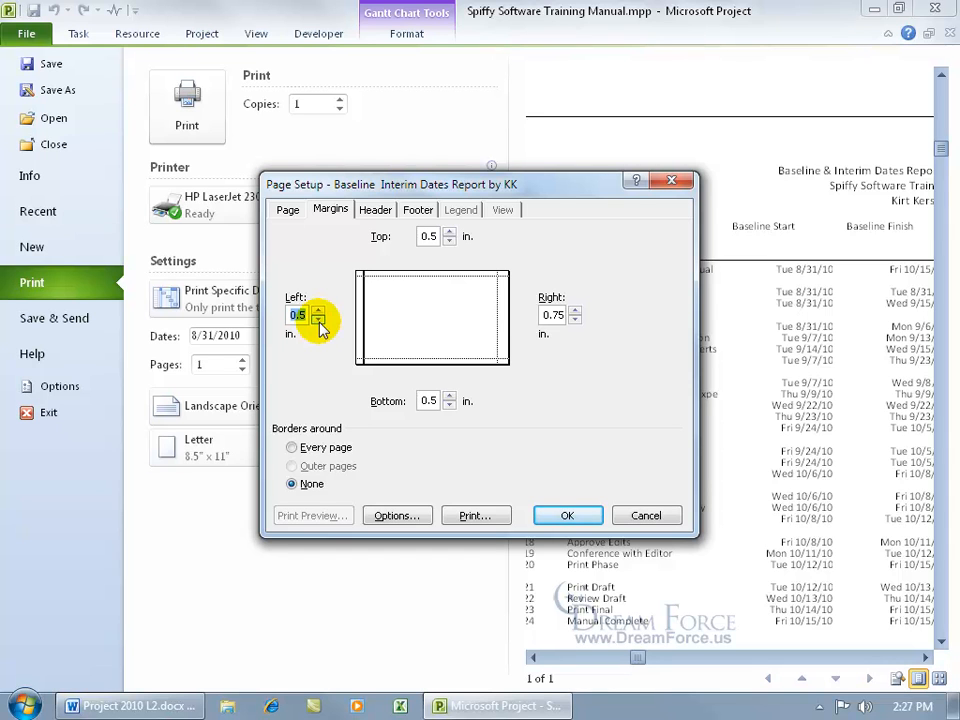
pyautogui.click(574, 320)
pyautogui.click(574, 320)
pyautogui.click(574, 320)
pyautogui.click(378, 210)
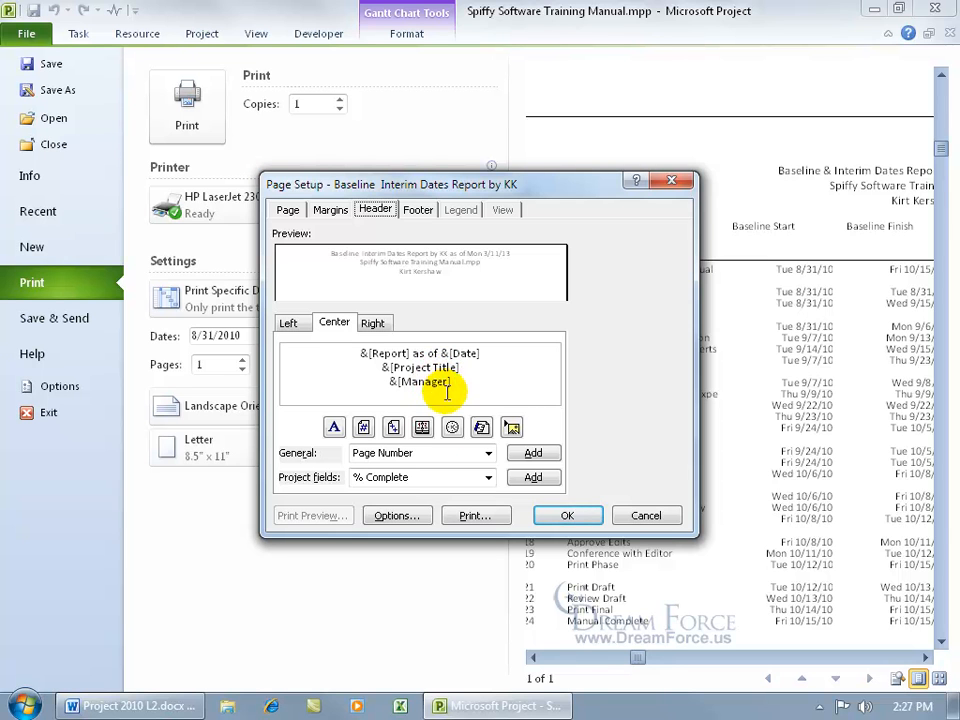
pyautogui.click(642, 514)
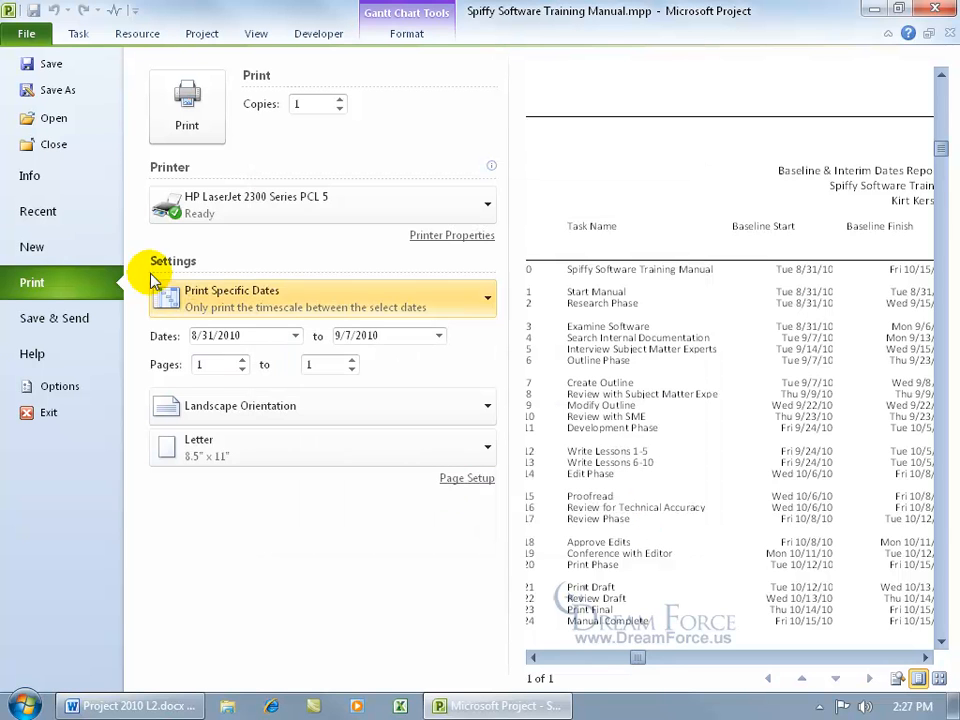
pyautogui.click(45, 178)
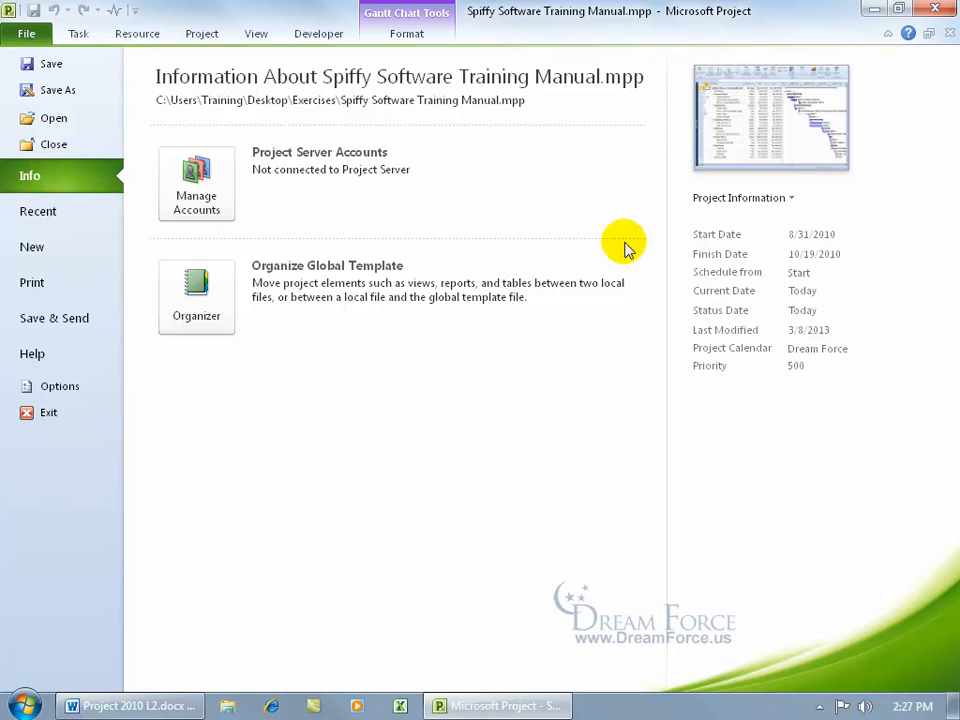
pyautogui.click(757, 199)
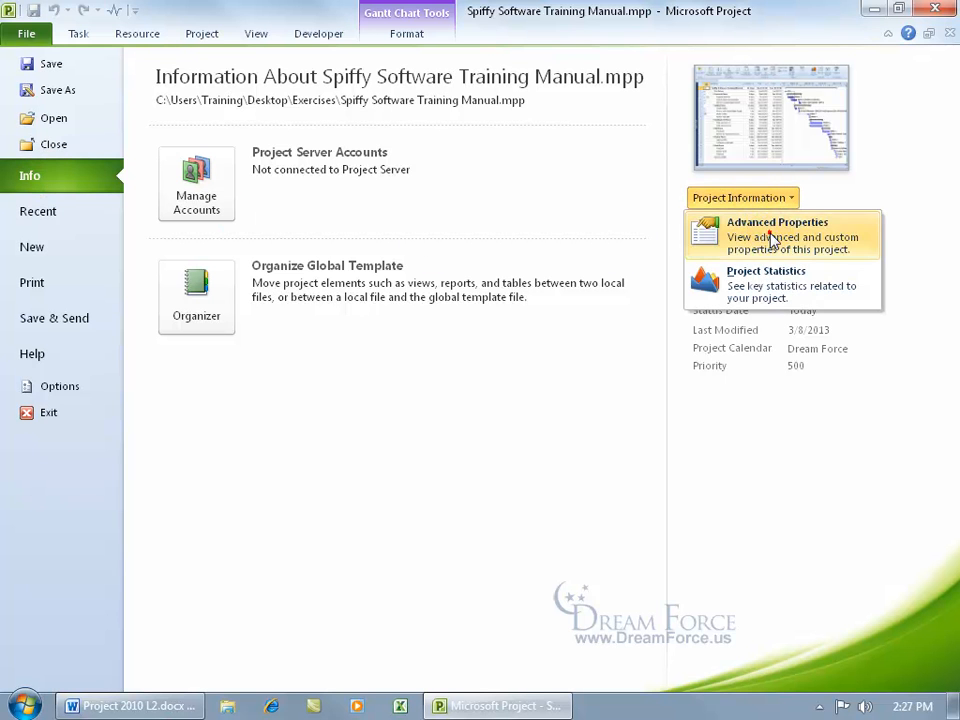
pyautogui.click(709, 238)
pyautogui.click(143, 156)
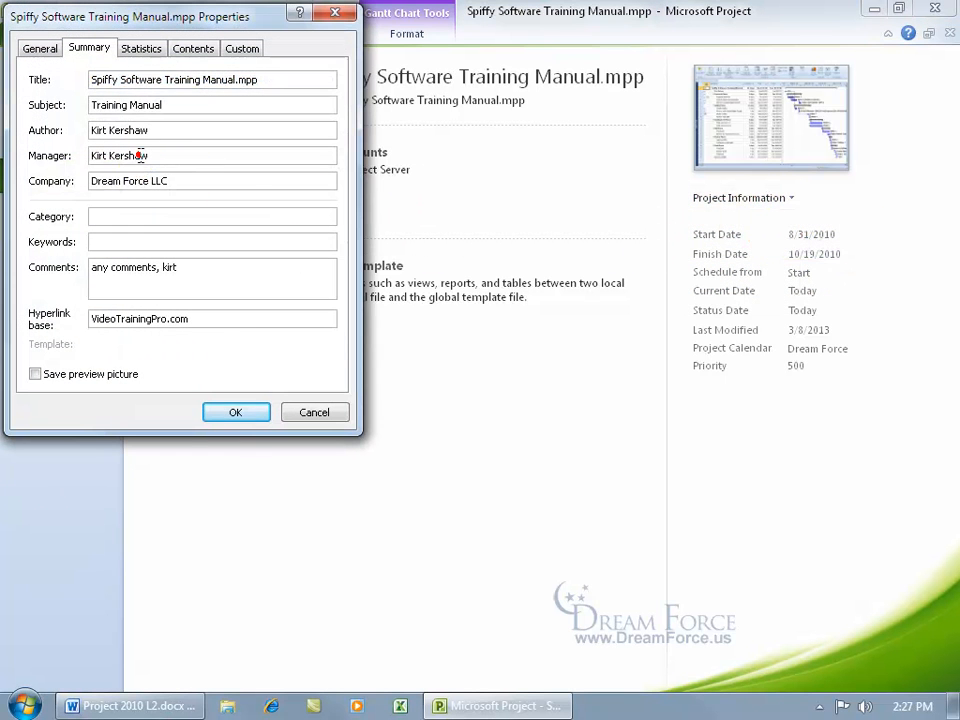
pyautogui.click(120, 127)
pyautogui.click(143, 81)
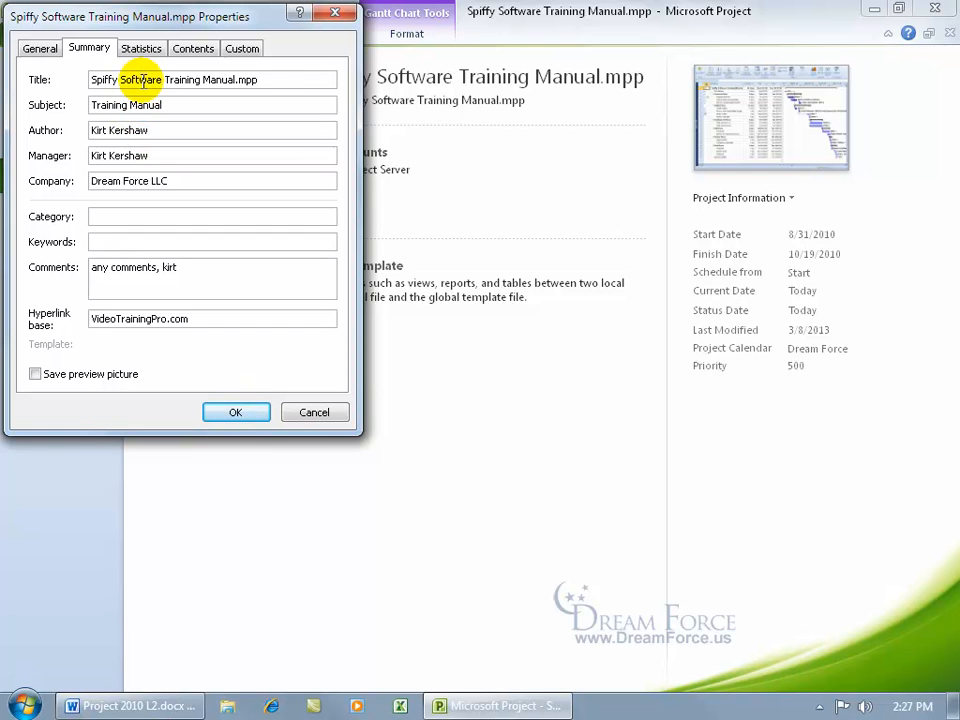
pyautogui.click(318, 413)
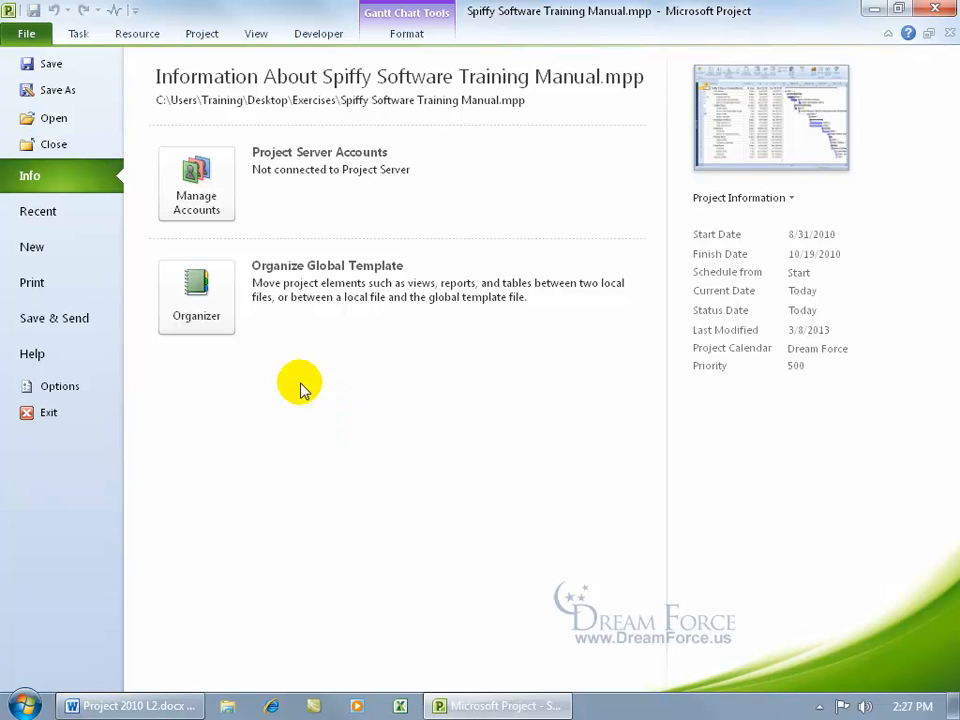
pyautogui.click(36, 285)
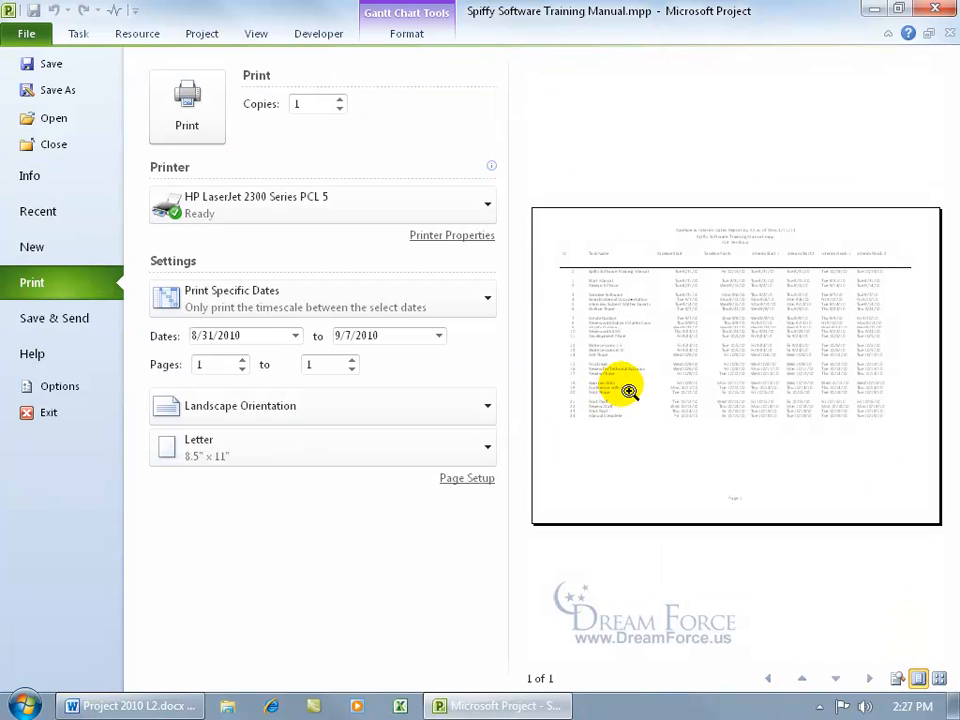
# Check the Left and Right header sections, then delete all Center header text.
pyautogui.click(458, 479)
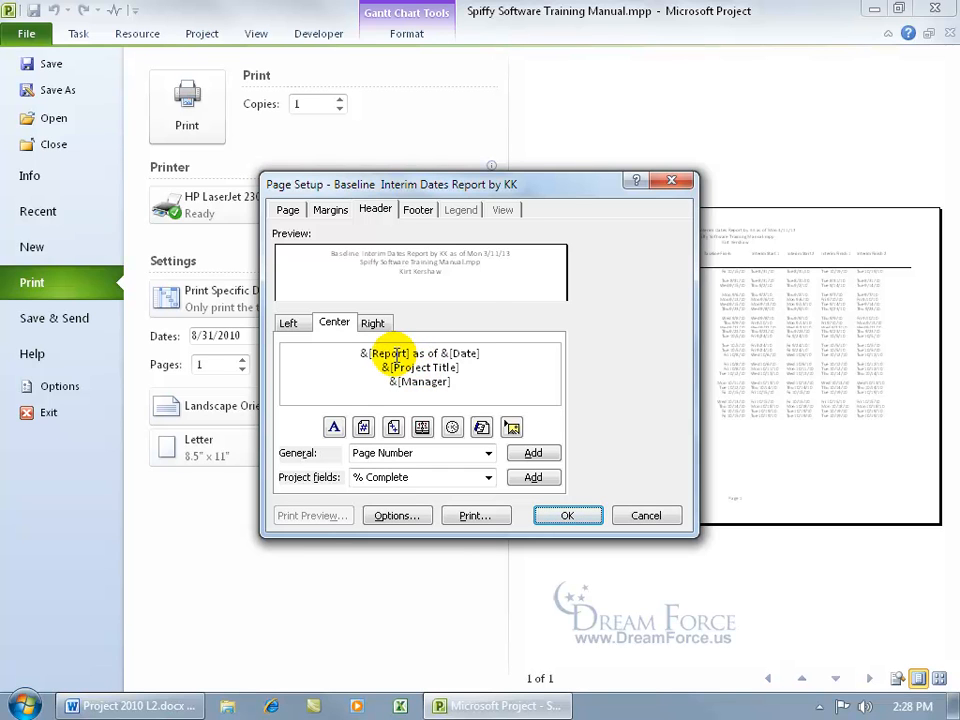
pyautogui.click(284, 324)
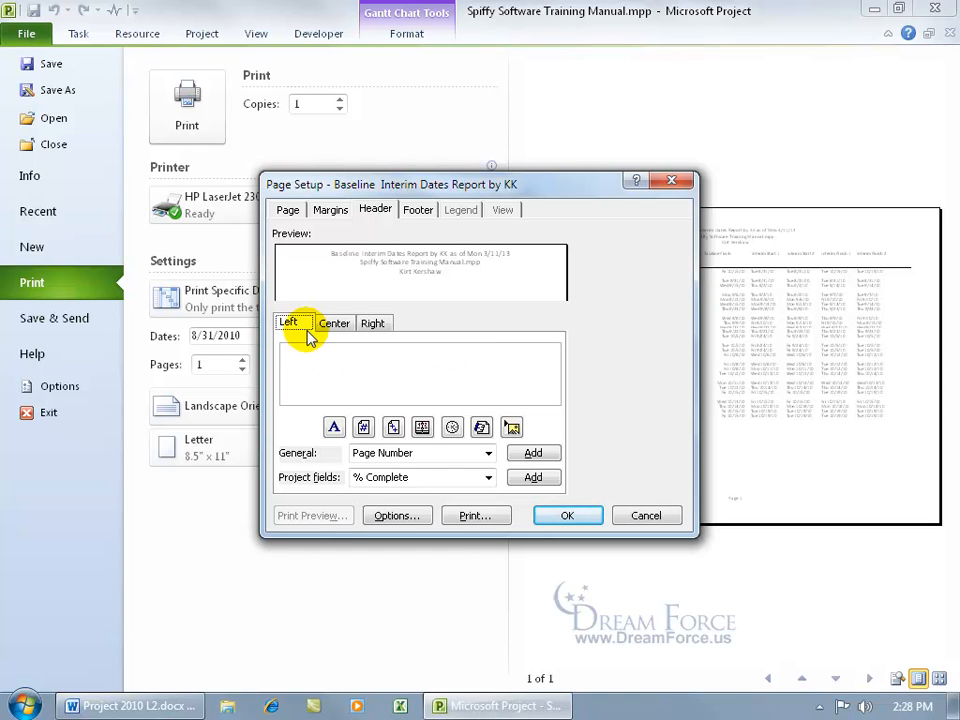
pyautogui.click(380, 324)
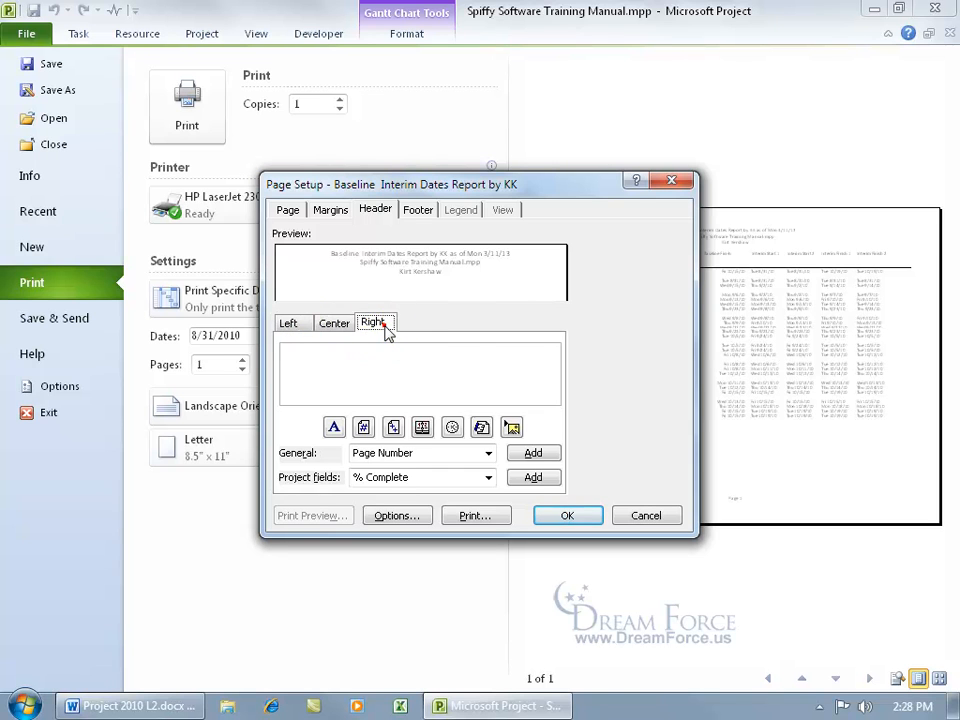
pyautogui.click(347, 327)
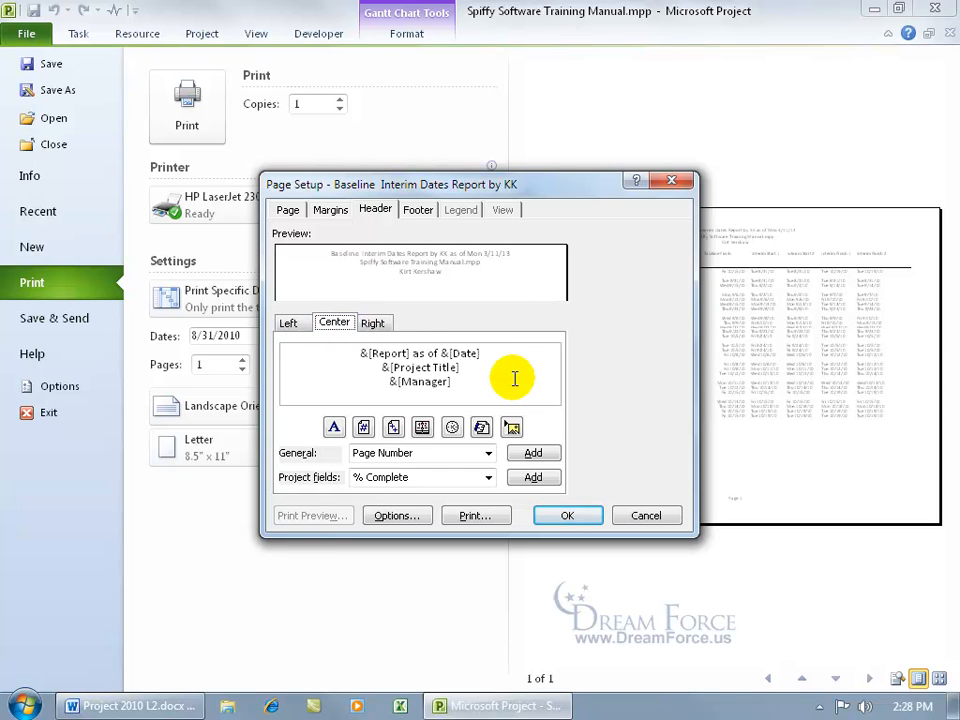
pyautogui.moveTo(540, 380); pyautogui.dragTo(333, 347)
pyautogui.press('Delete')
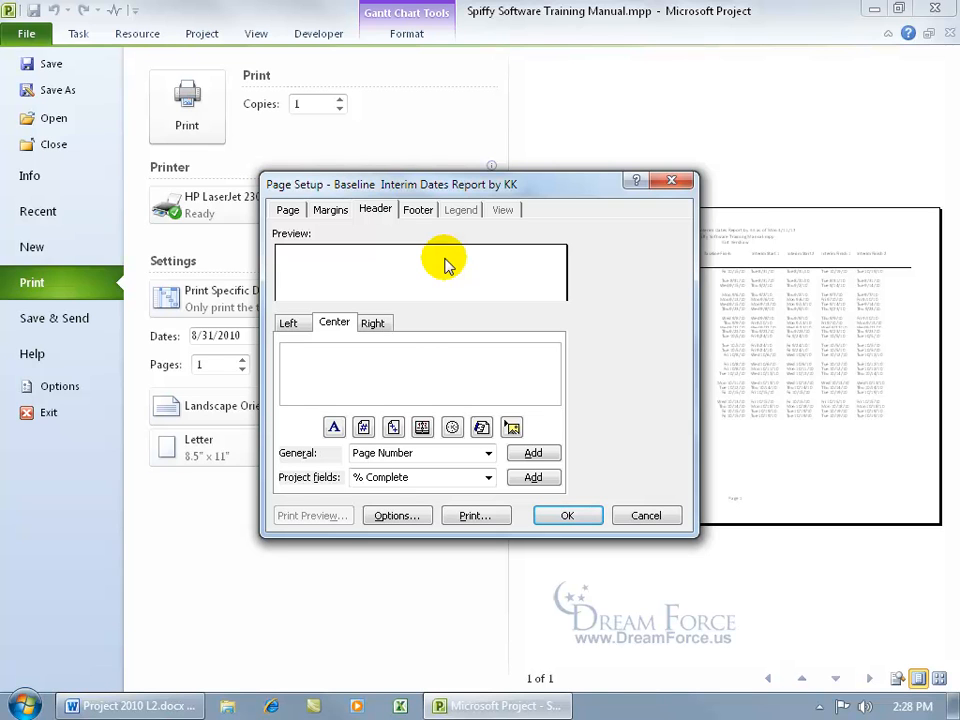
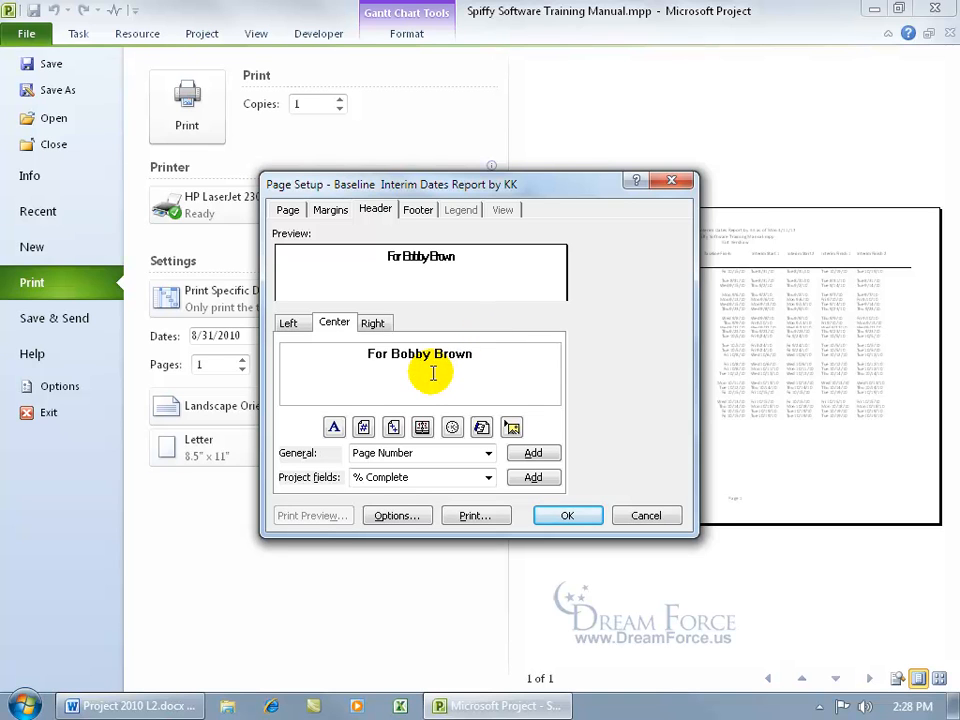
# Enter a 'For' line with the recipient's name, then add the Project Title field below it.
pyautogui.press('Return')
pyautogui.click(489, 453)
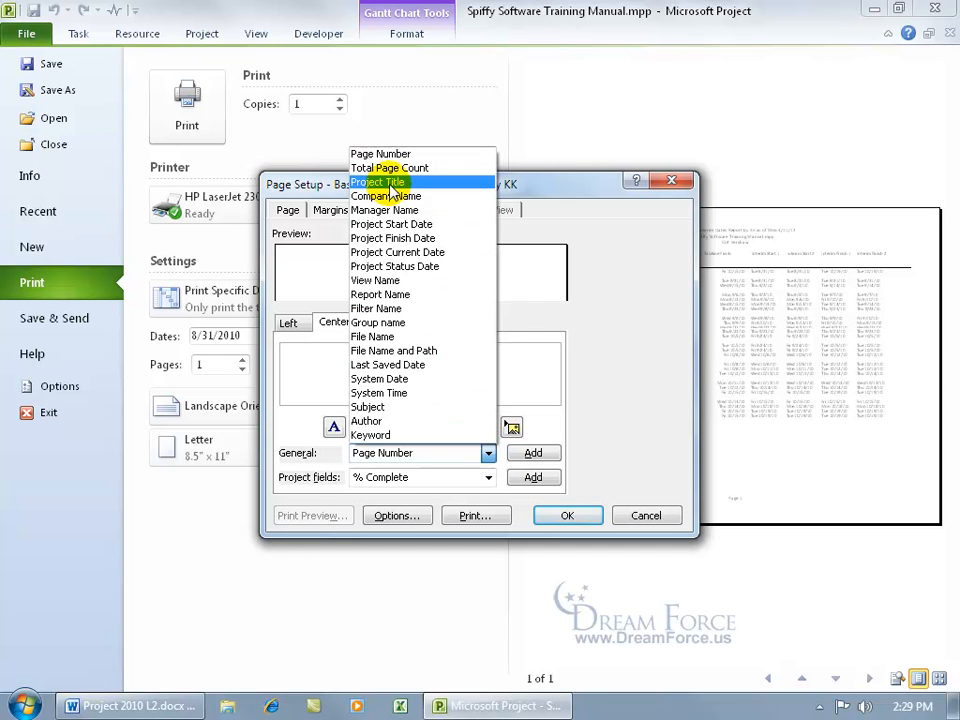
pyautogui.click(392, 183)
pyautogui.click(533, 454)
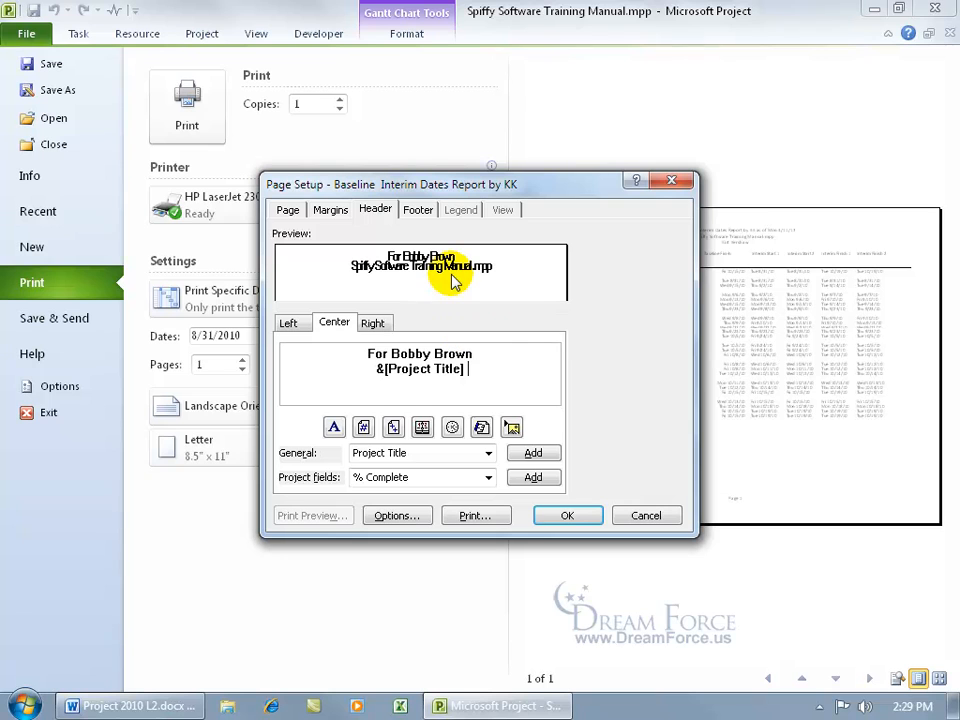
pyautogui.press('Return')
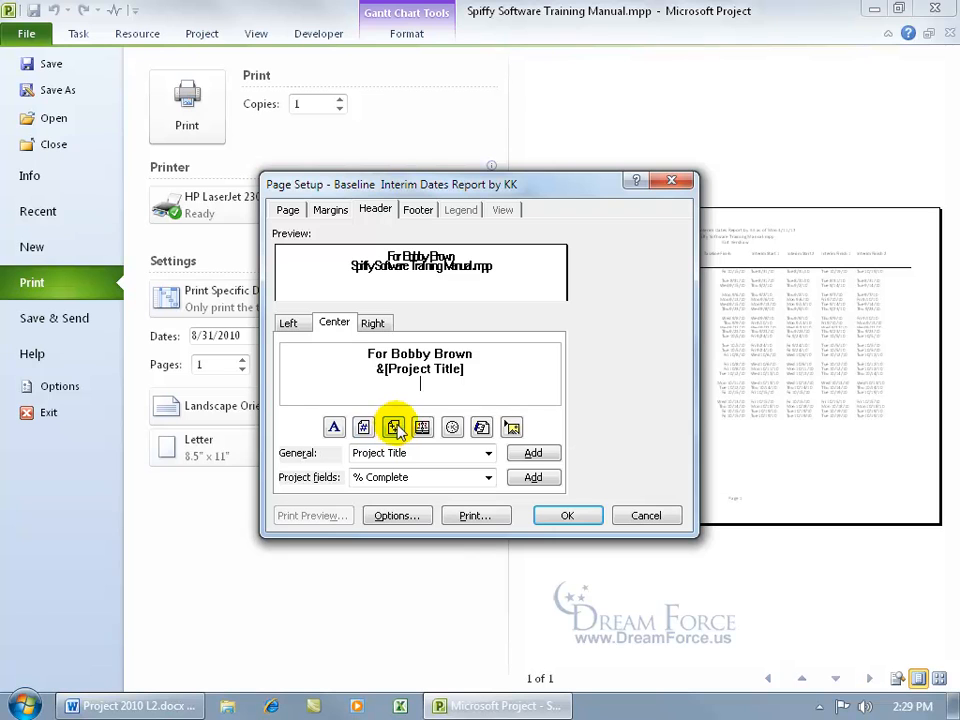
# Add the Project Current Date field and a '% Complete Of Project Completed' line to the header.
pyautogui.click(489, 454)
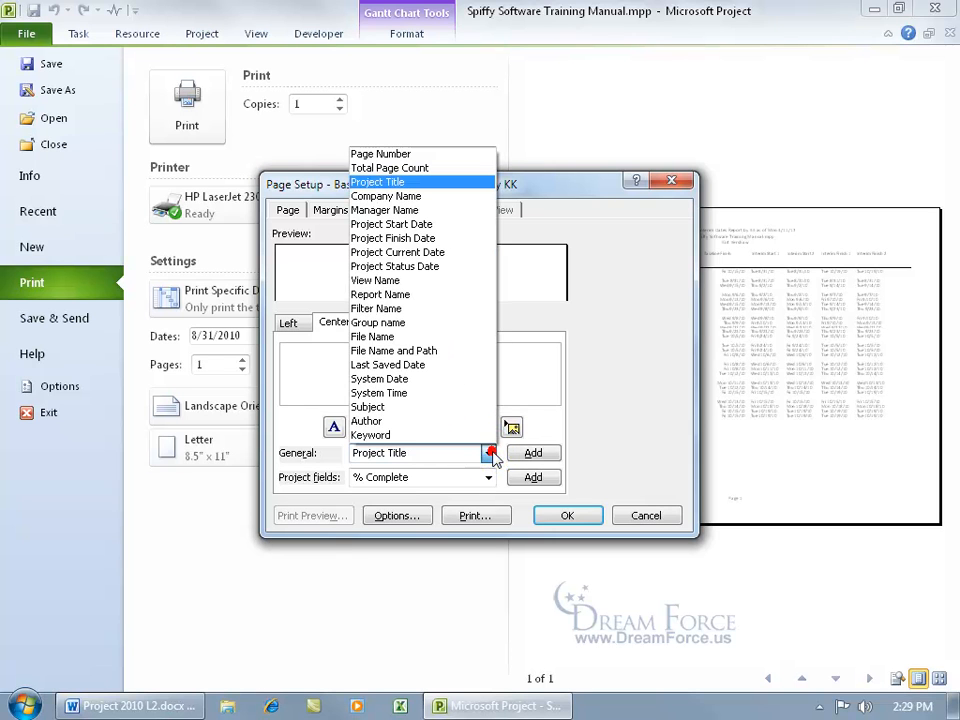
pyautogui.click(443, 253)
pyautogui.click(534, 455)
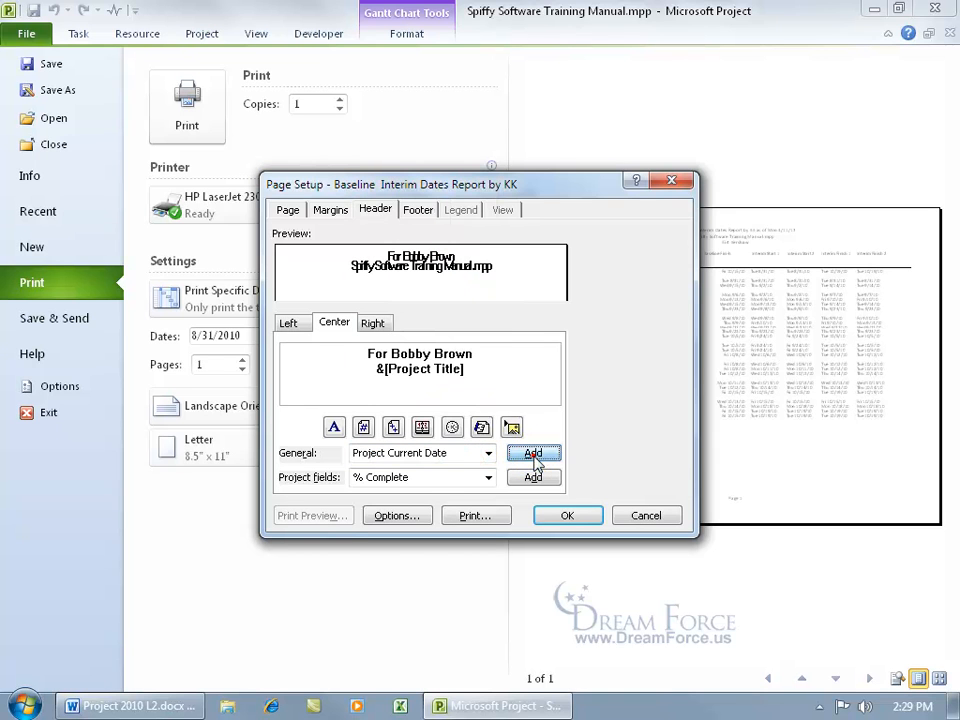
pyautogui.press('Return')
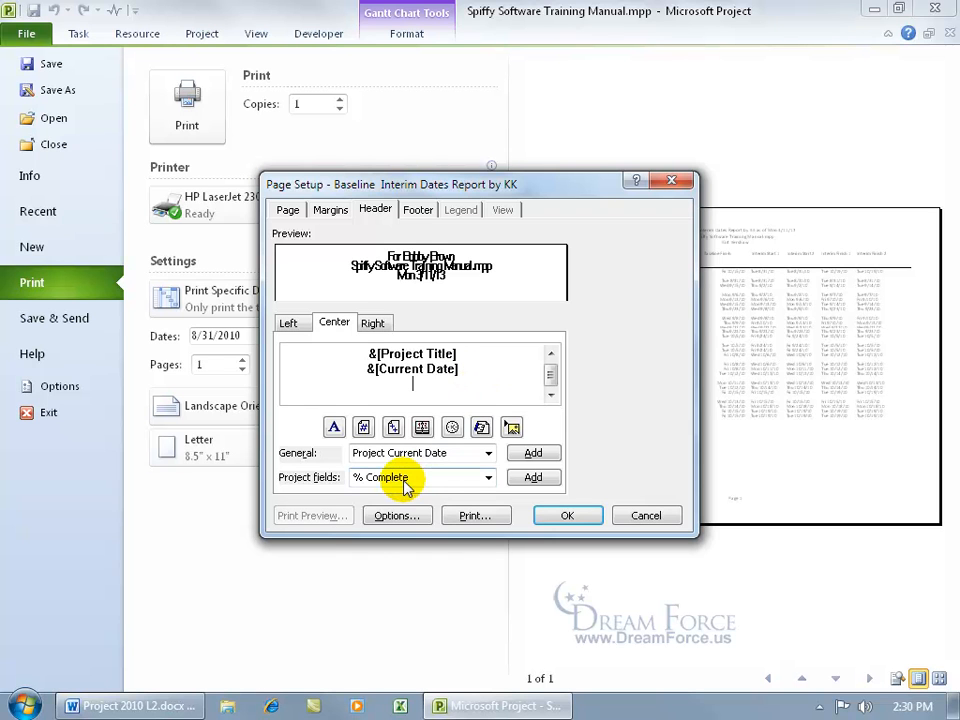
pyautogui.click(488, 479)
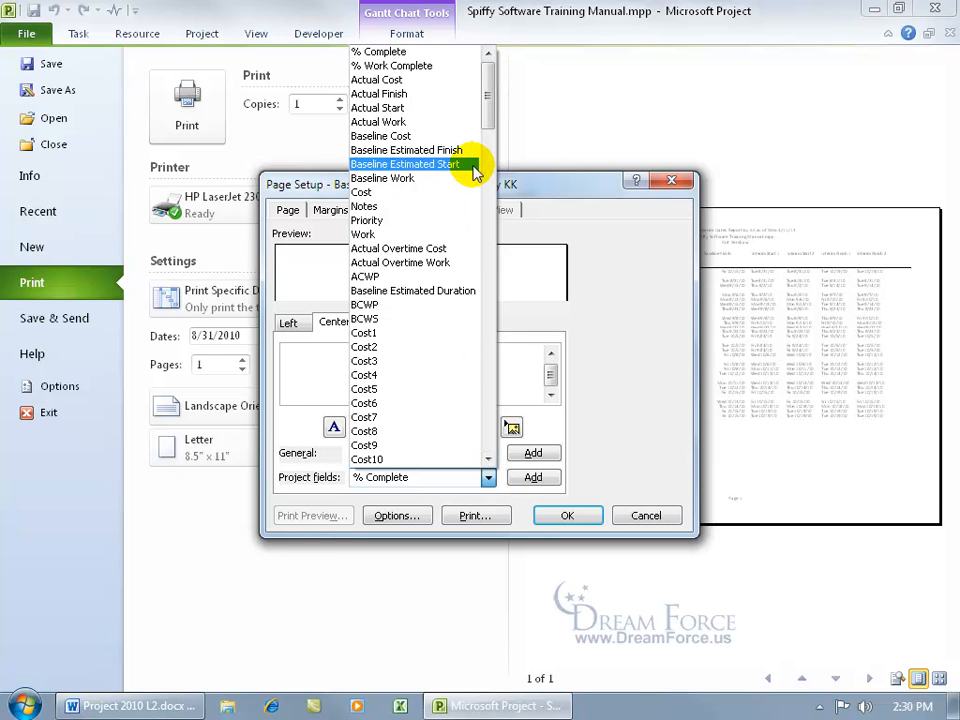
pyautogui.click(612, 234)
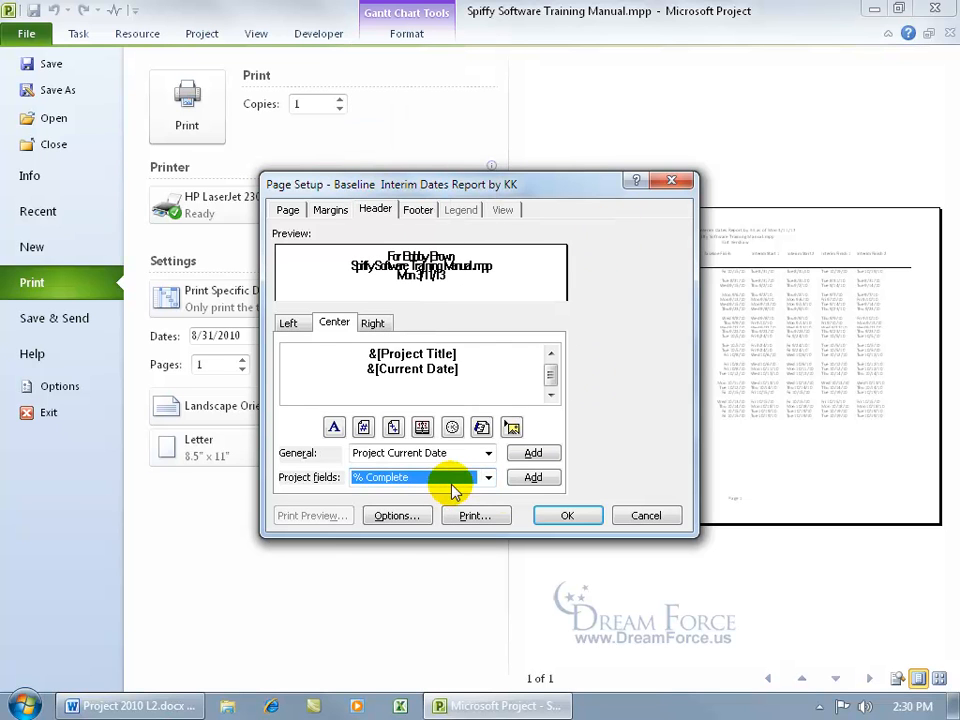
pyautogui.click(537, 478)
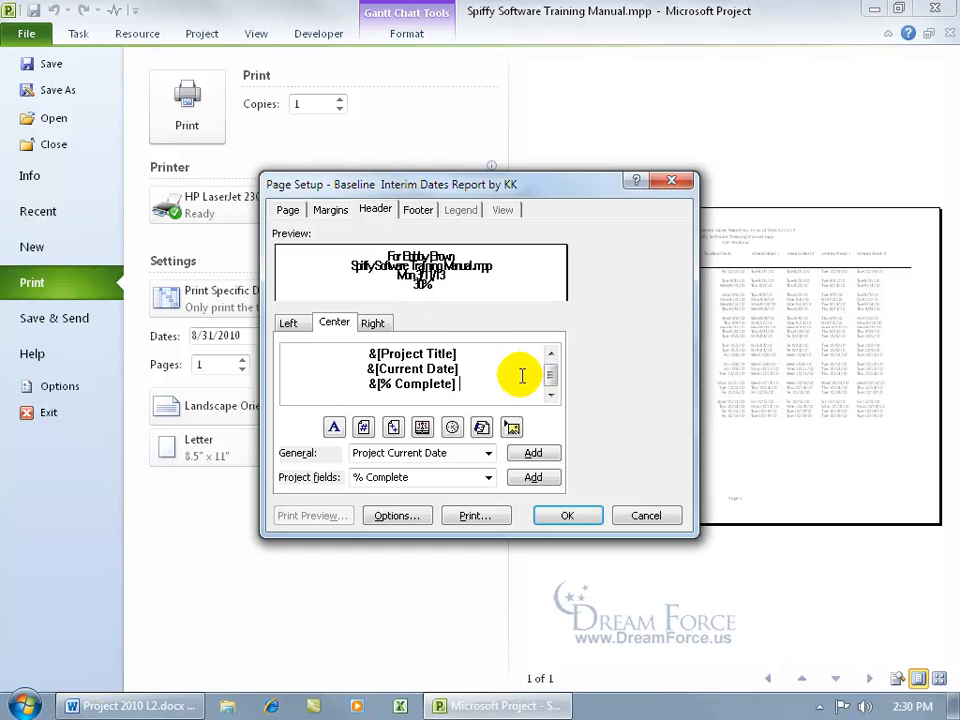
pyautogui.write('Of Project Complete')
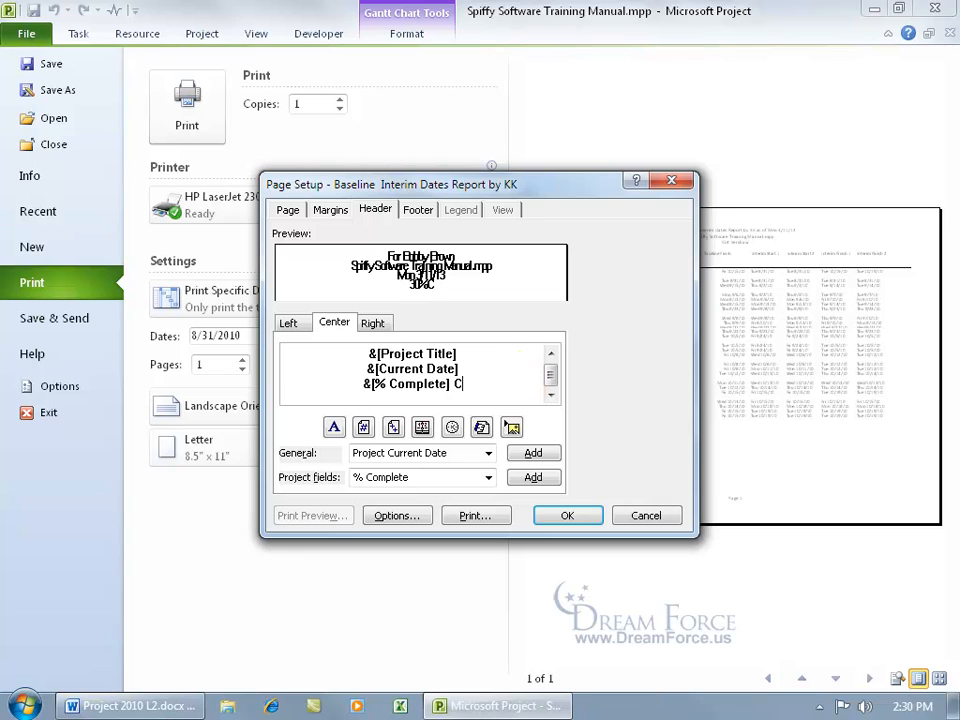
pyautogui.click(525, 385)
pyautogui.write('d')
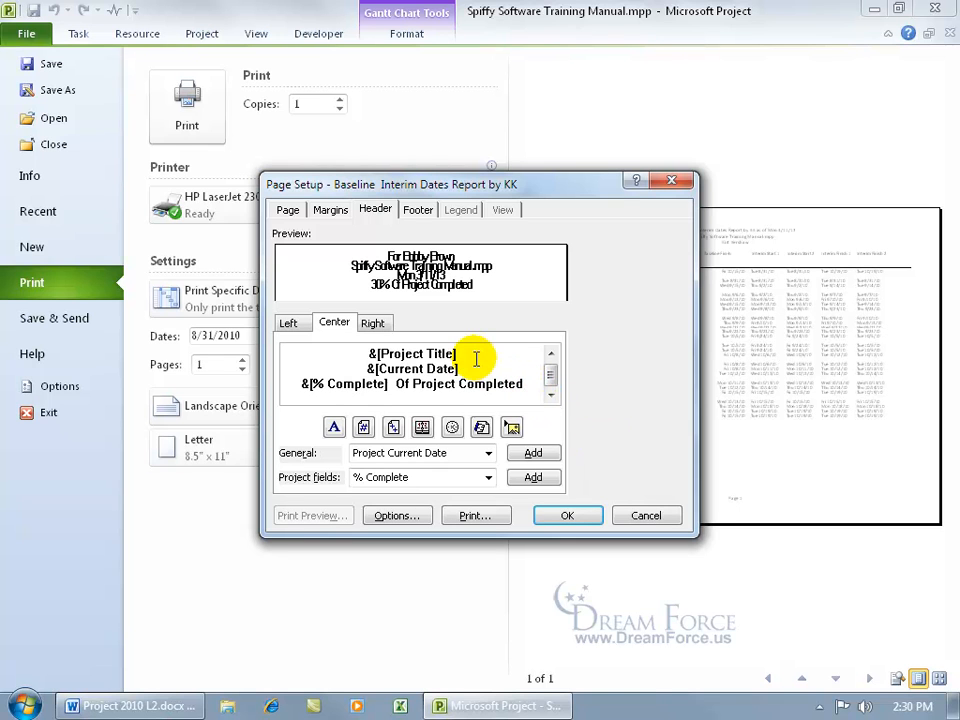
# Check the Left and Right header sections, then return to Center and move on to the footer.
pyautogui.click(488, 478)
pyautogui.click(552, 425)
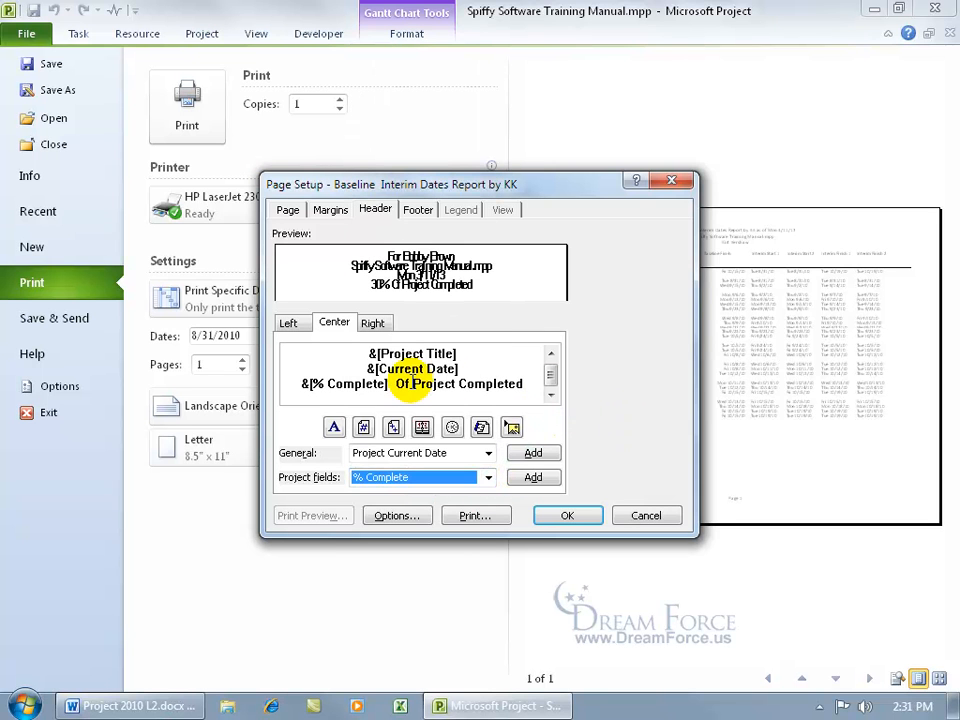
pyautogui.click(286, 323)
pyautogui.click(376, 322)
pyautogui.click(336, 322)
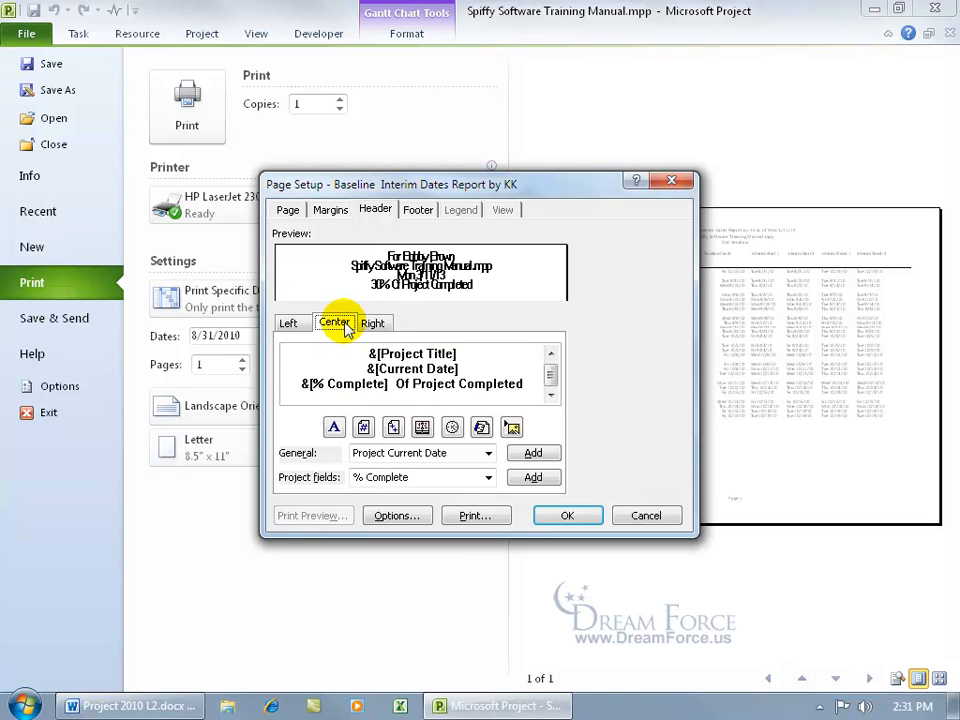
pyautogui.click(419, 212)
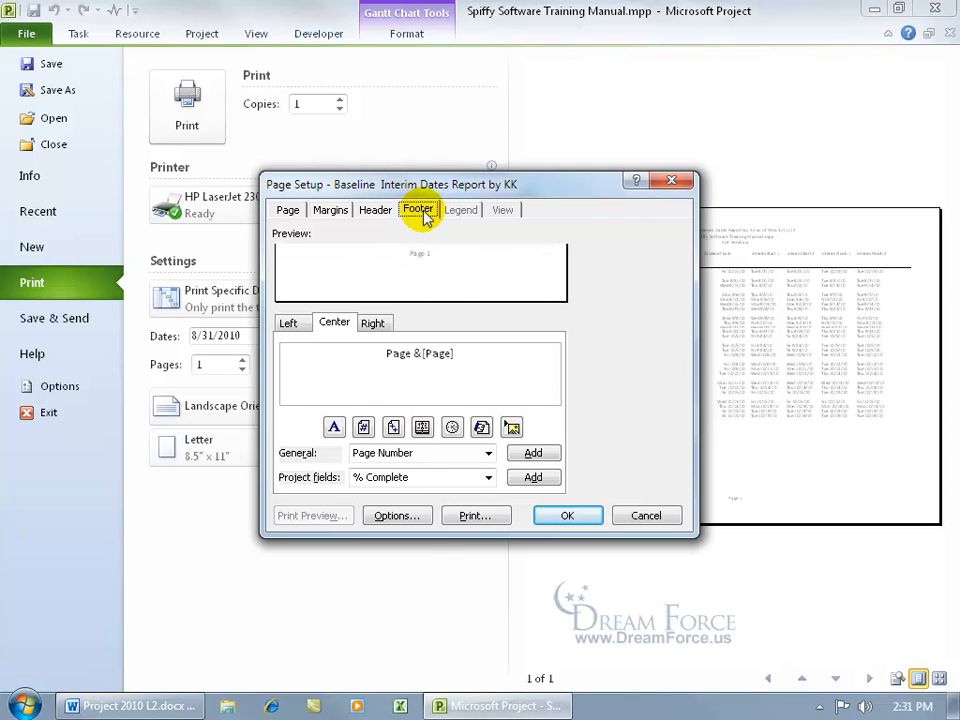
# Make the centre footer read a 'Prepared by' author line, the Report Name field, then the page number.
pyautogui.click(399, 366)
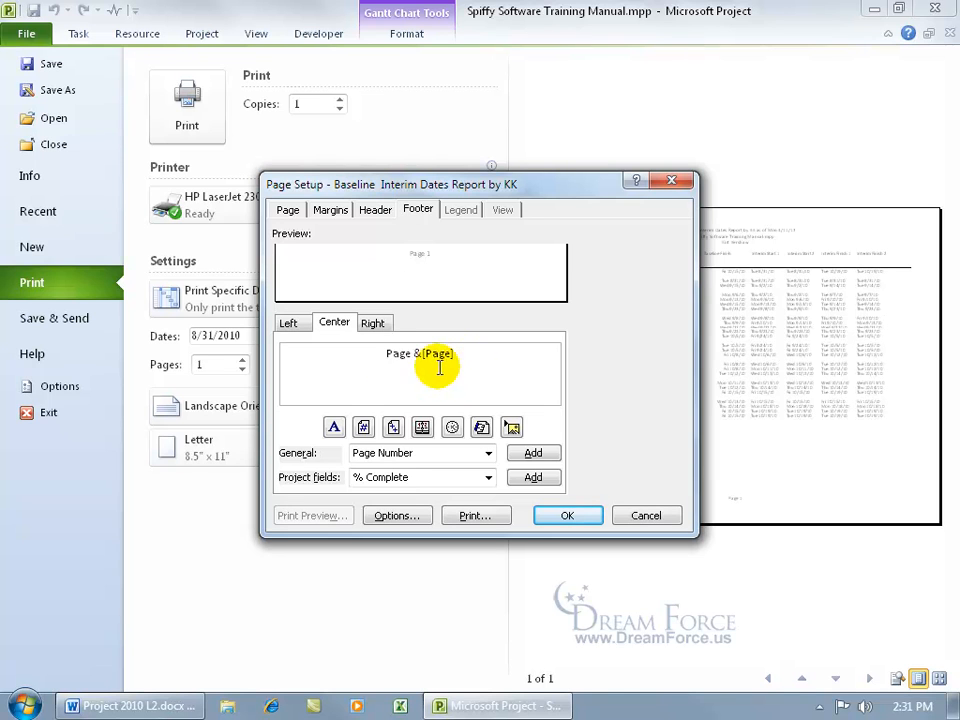
pyautogui.click(387, 353)
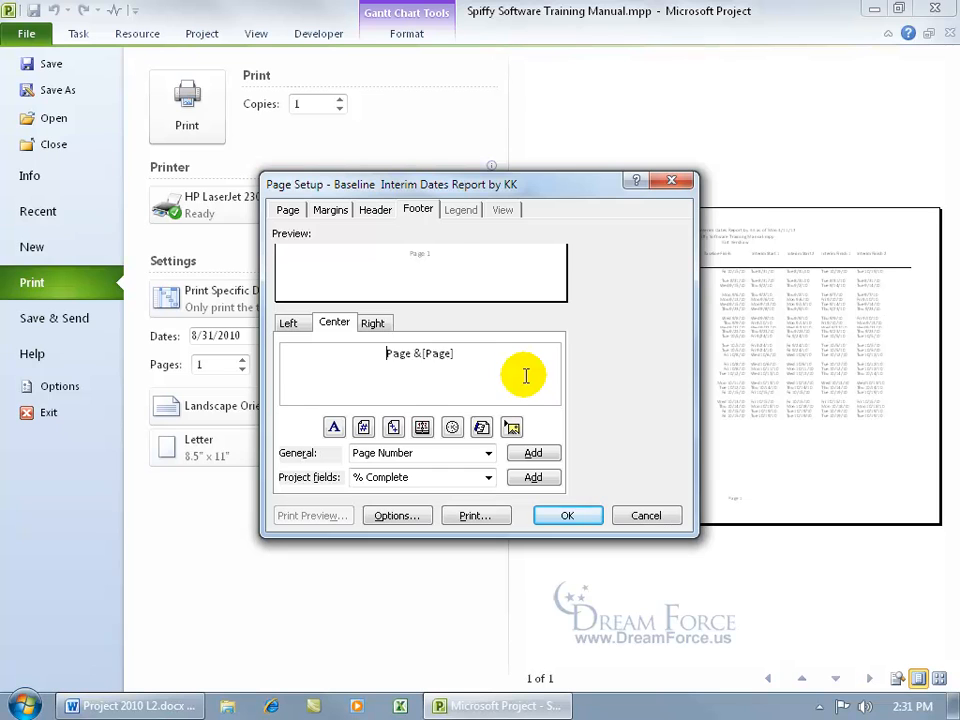
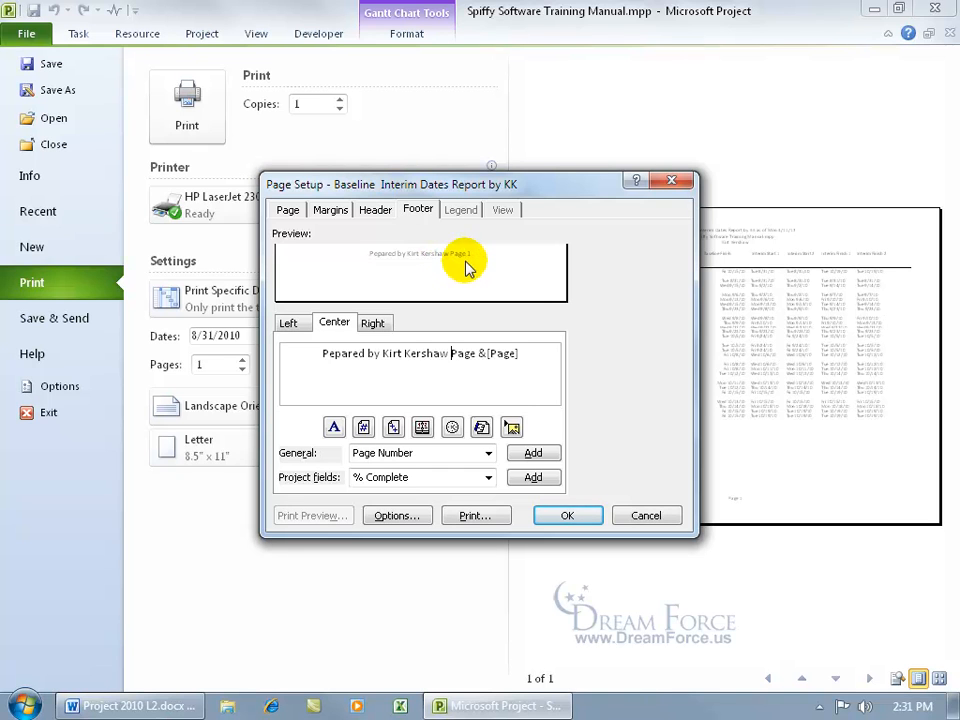
pyautogui.press('Return')
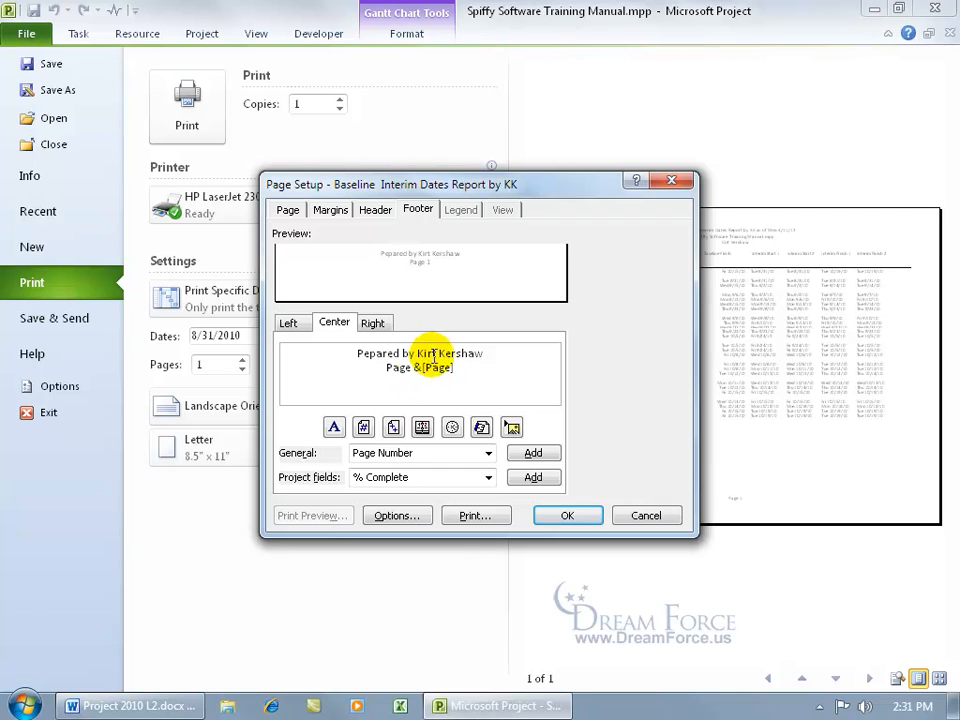
pyautogui.click(488, 454)
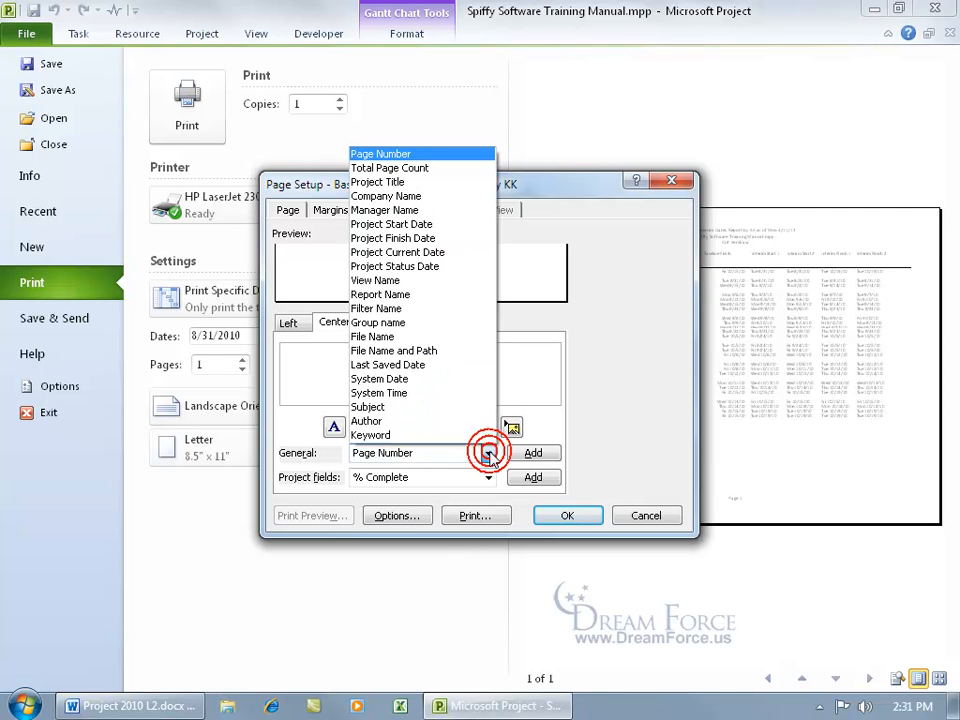
pyautogui.click(408, 296)
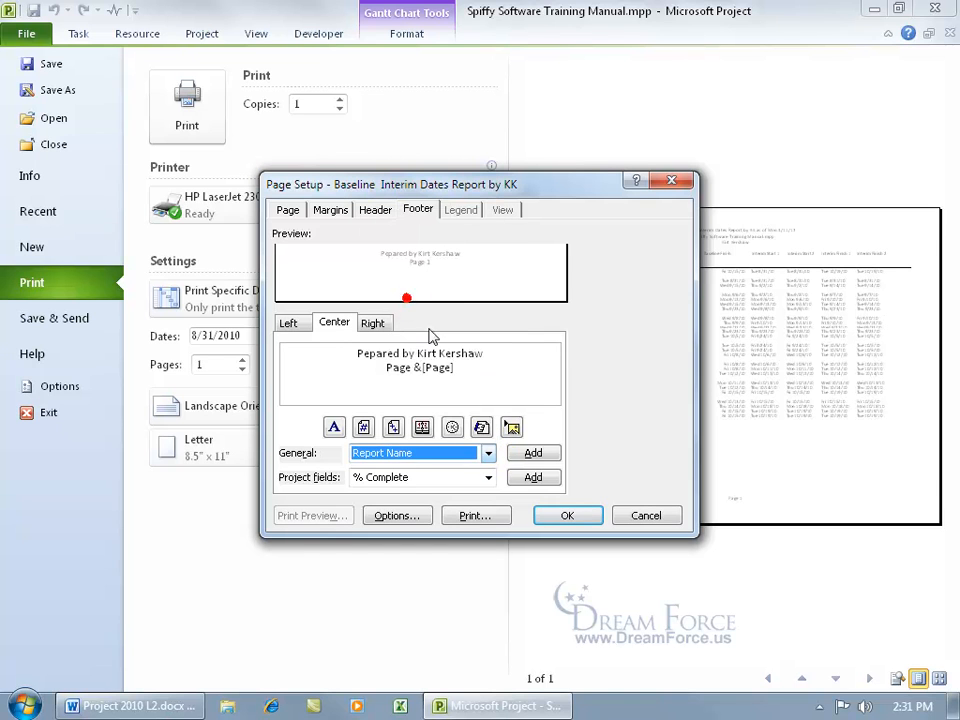
pyautogui.click(531, 453)
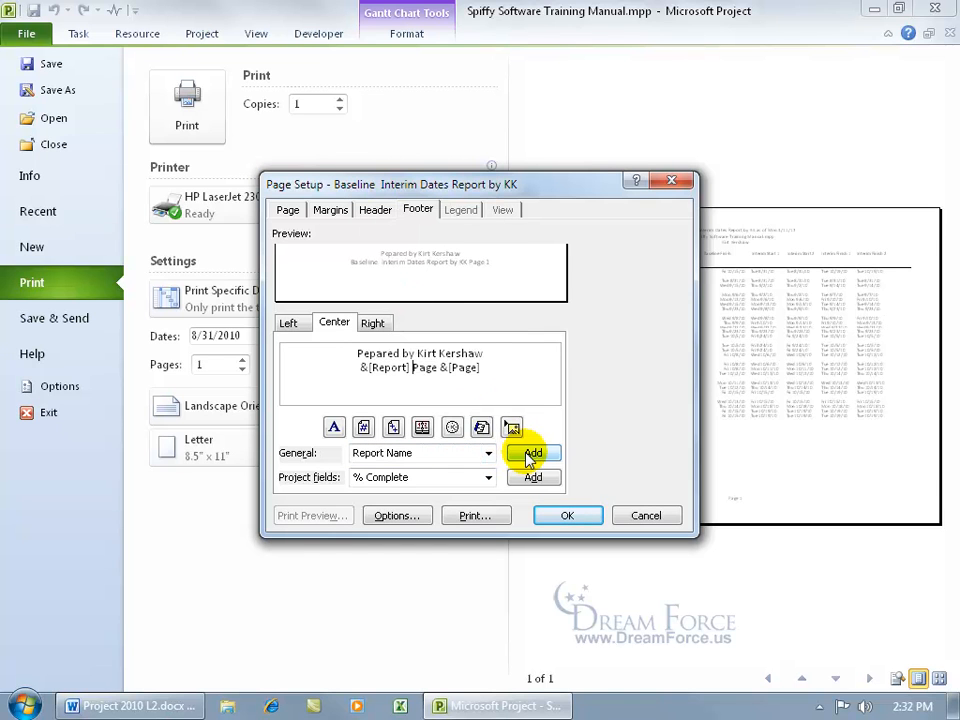
pyautogui.press('Return')
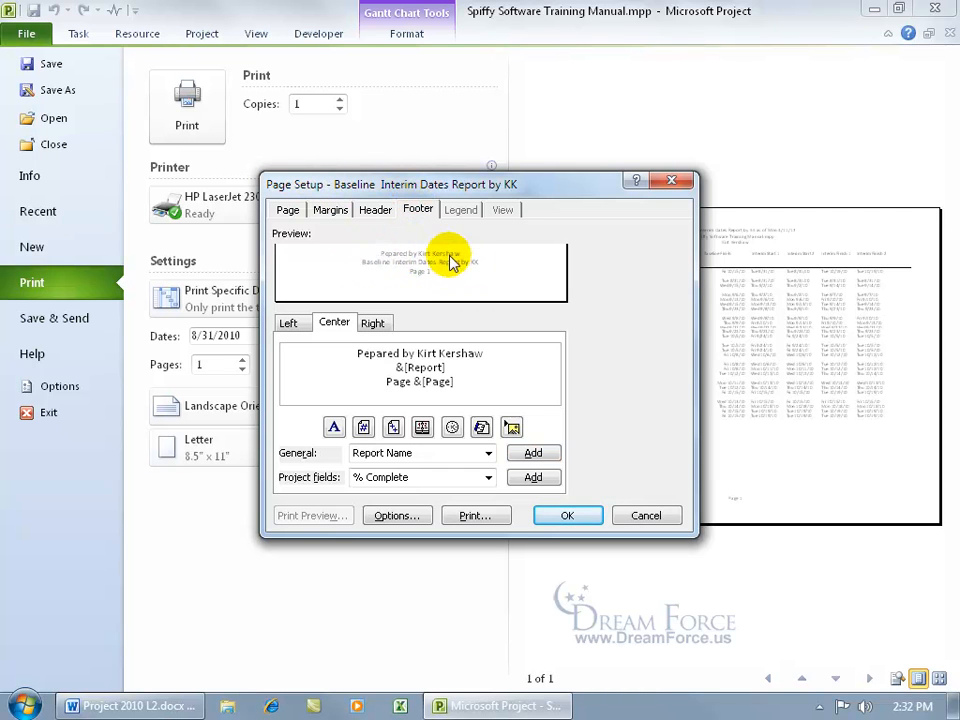
# Insert Books.png from the Exercises folder into the right footer and apply the page setup.
pyautogui.click(372, 326)
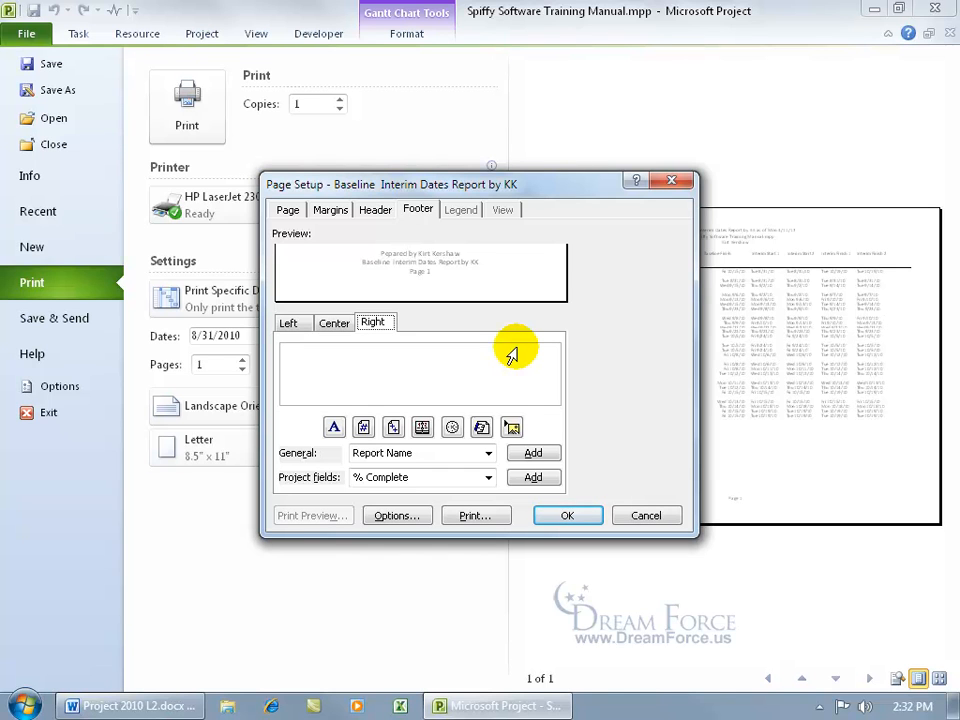
pyautogui.click(512, 429)
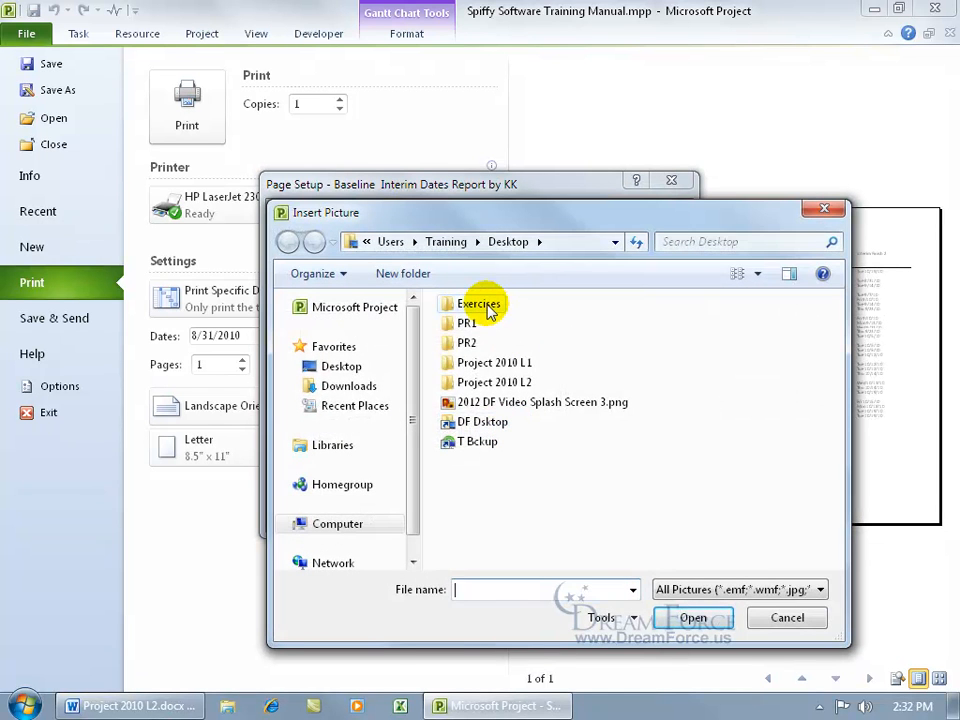
pyautogui.doubleClick(478, 304)
pyautogui.click(485, 304)
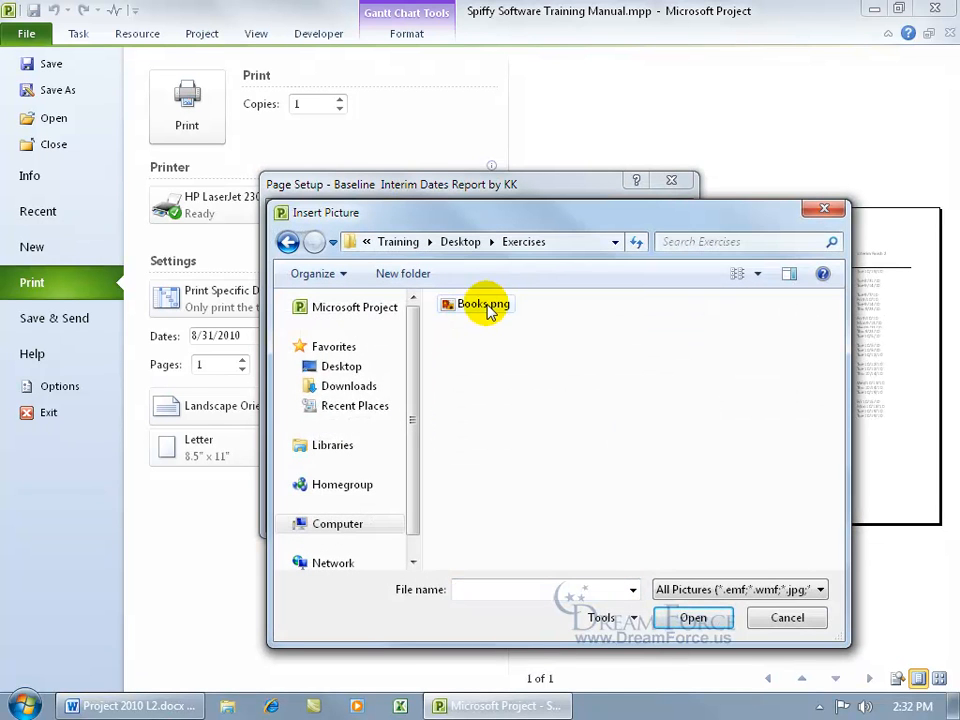
pyautogui.doubleClick(487, 306)
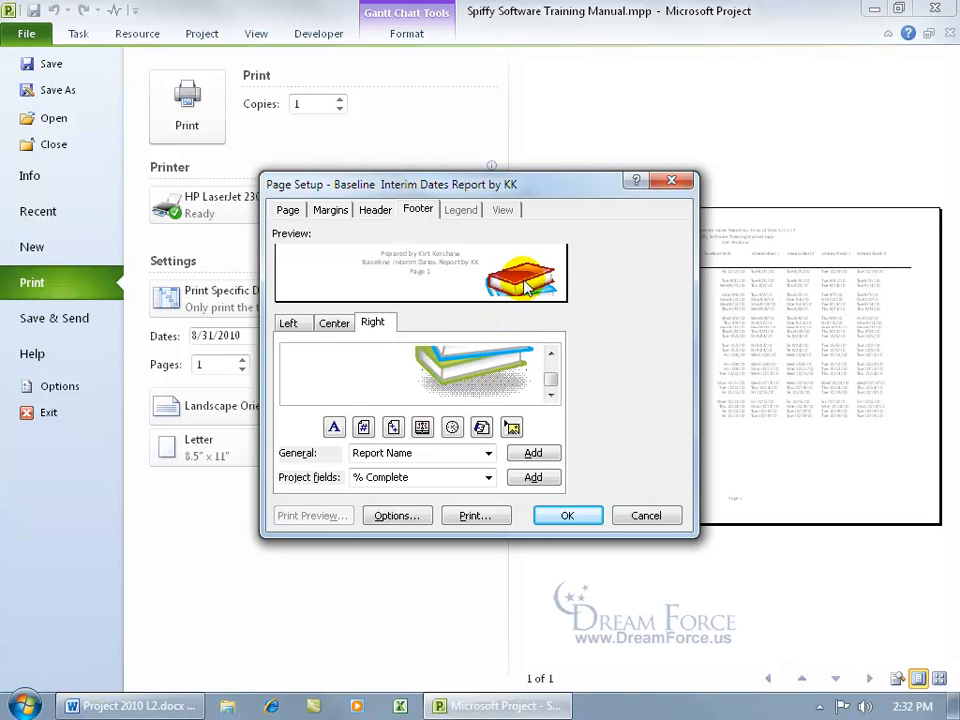
pyautogui.click(563, 514)
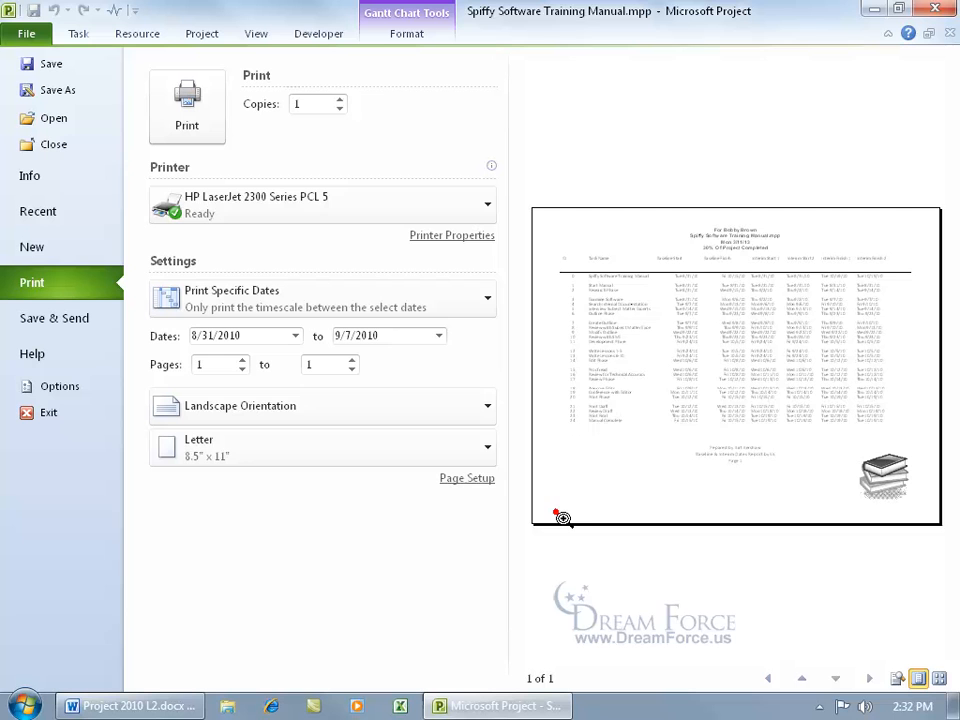
# Zoom the preview to check the footer picture, title and footer text, then return to the Gantt Chart.
pyautogui.click(884, 500)
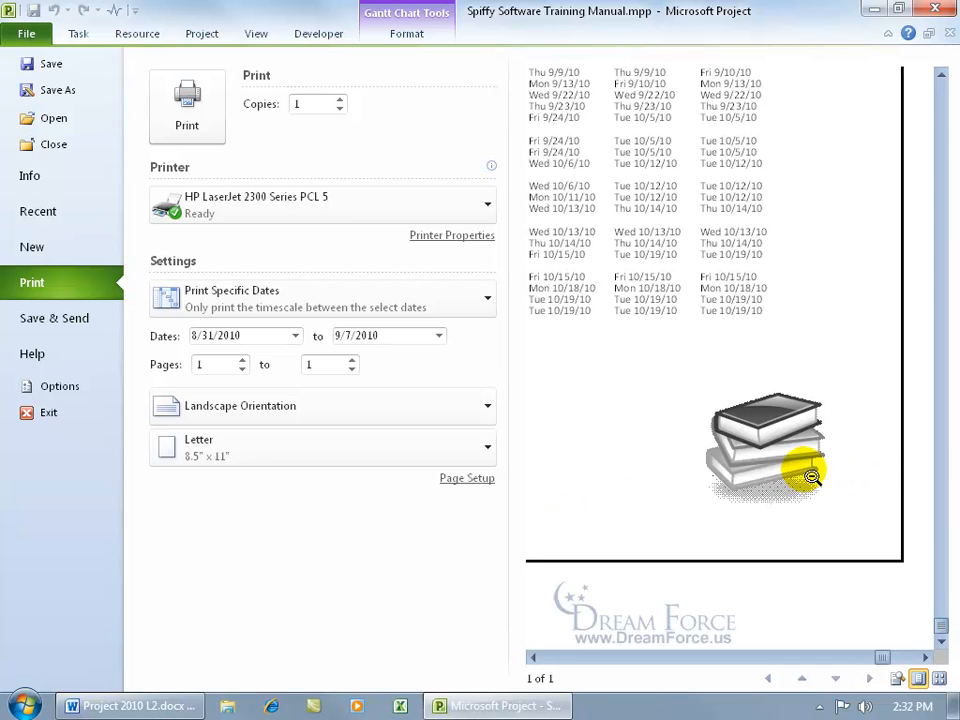
pyautogui.click(630, 274)
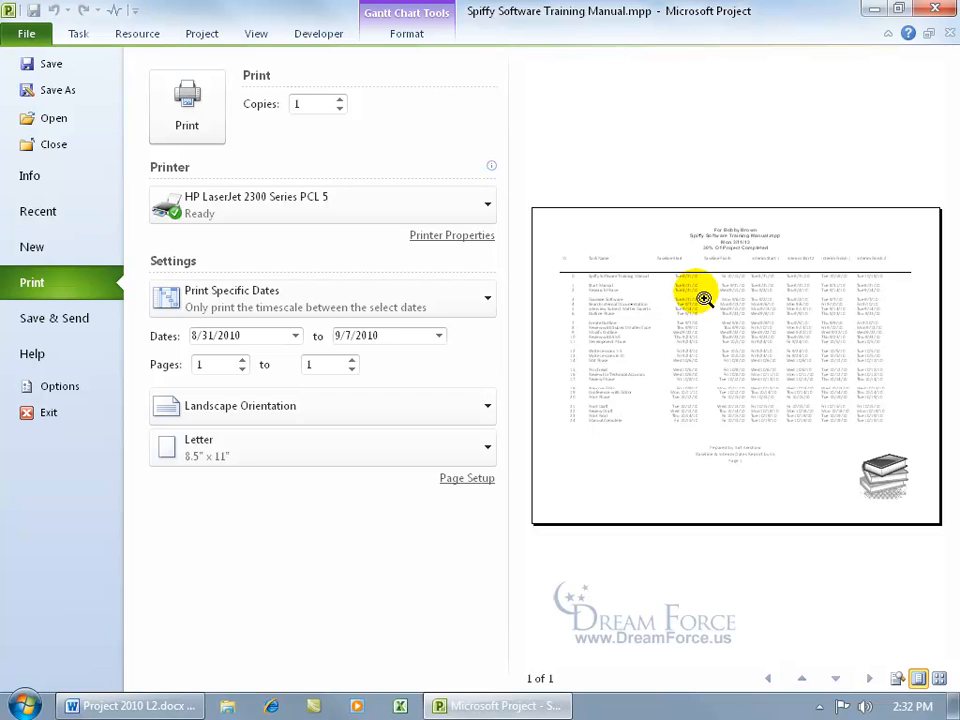
pyautogui.click(735, 249)
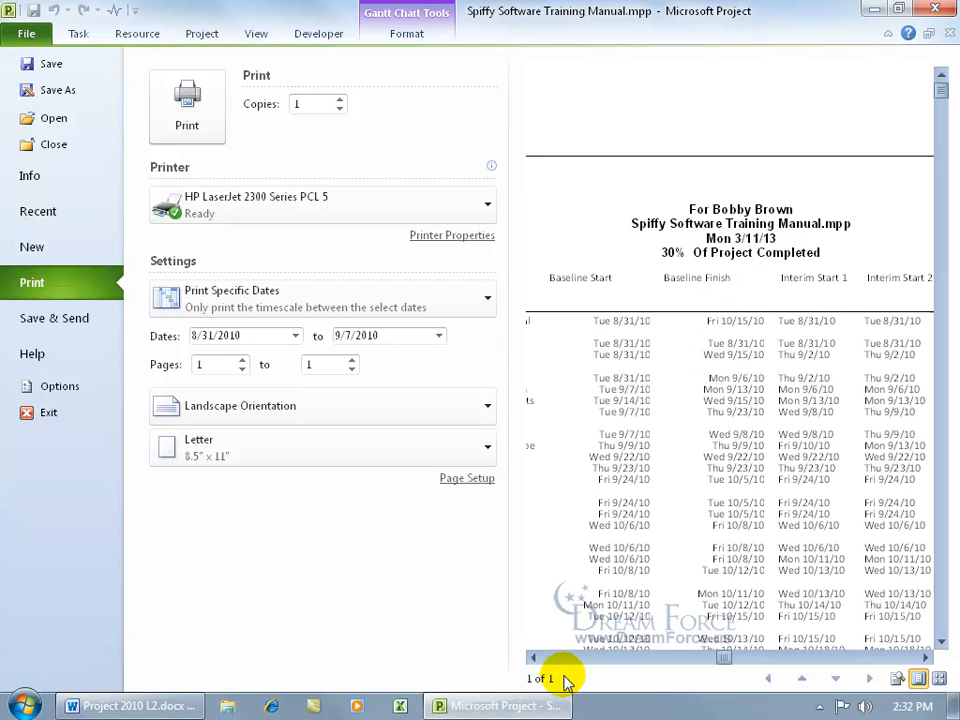
pyautogui.click(720, 274)
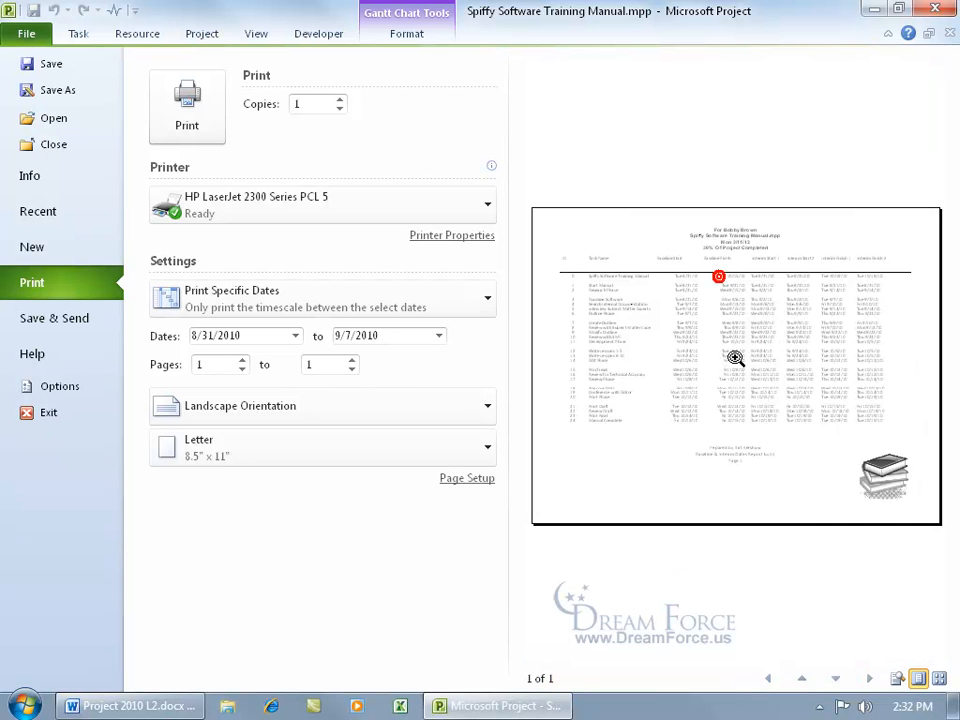
pyautogui.click(738, 457)
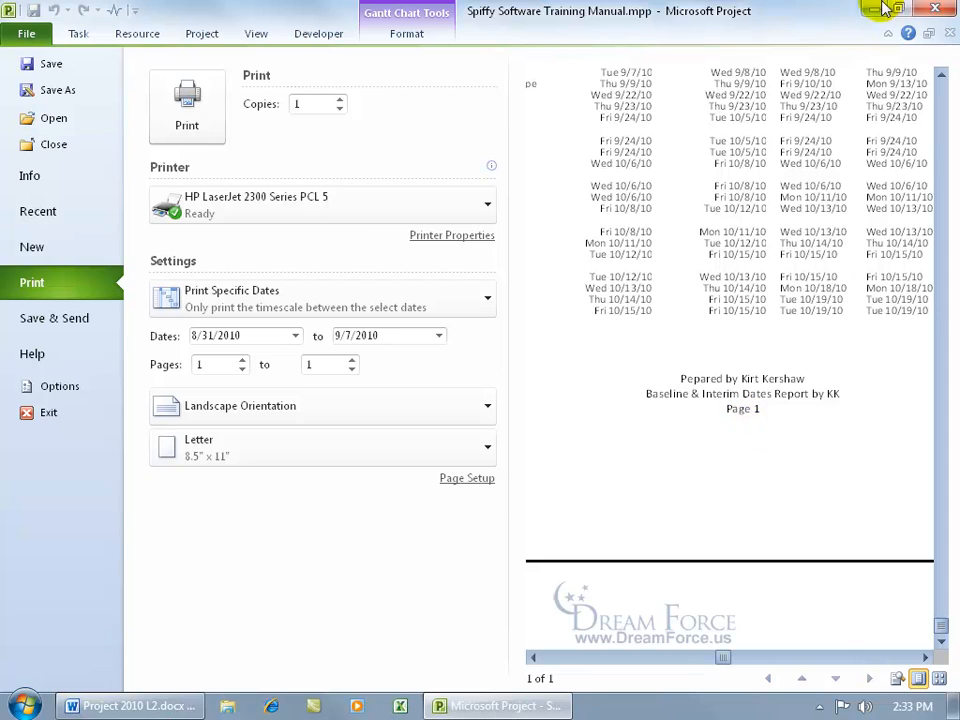
pyautogui.click(27, 32)
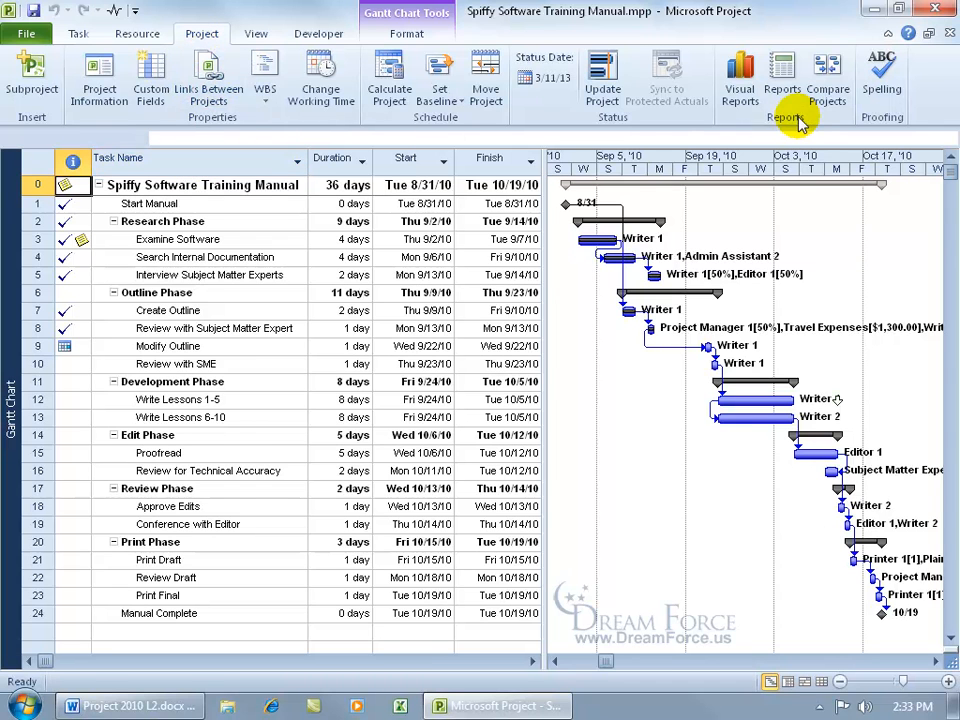
# Open the Baseline Interim Dates Report by KK definition from Custom Reports for editing.
pyautogui.click(785, 82)
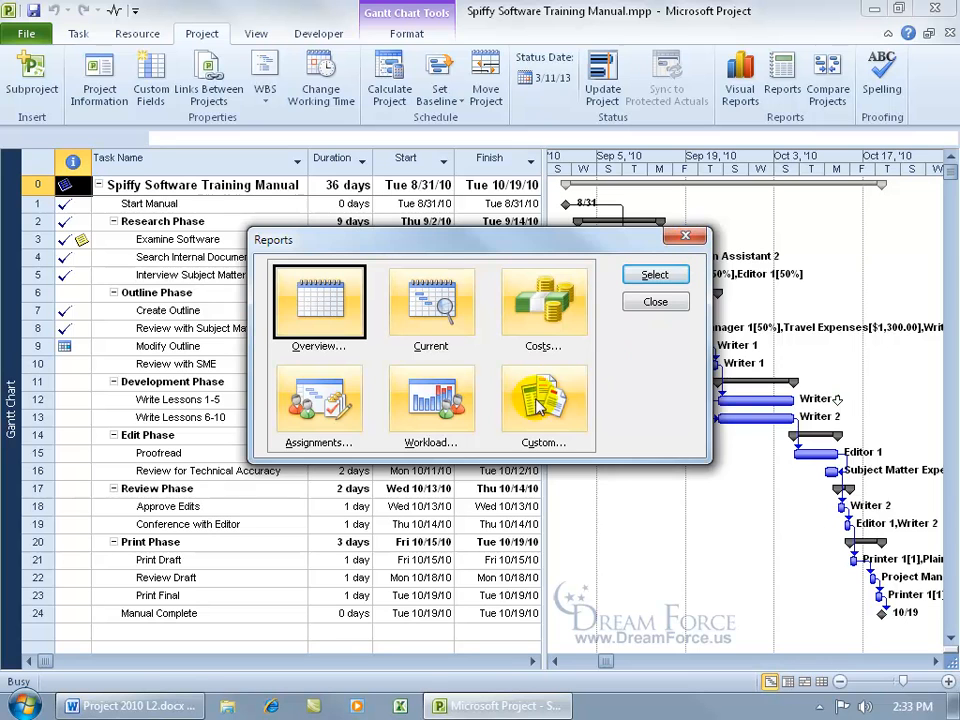
pyautogui.click(535, 405)
pyautogui.doubleClick(535, 405)
pyautogui.click(447, 299)
pyautogui.click(585, 315)
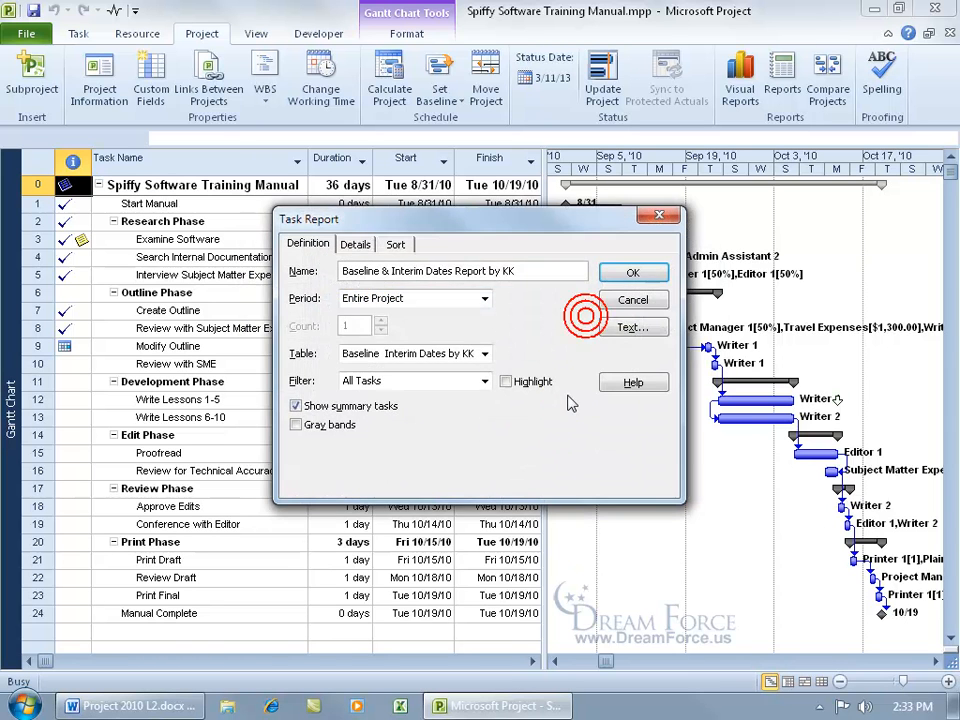
# Change the Summary Tasks text style font to Calibri.
pyautogui.click(632, 327)
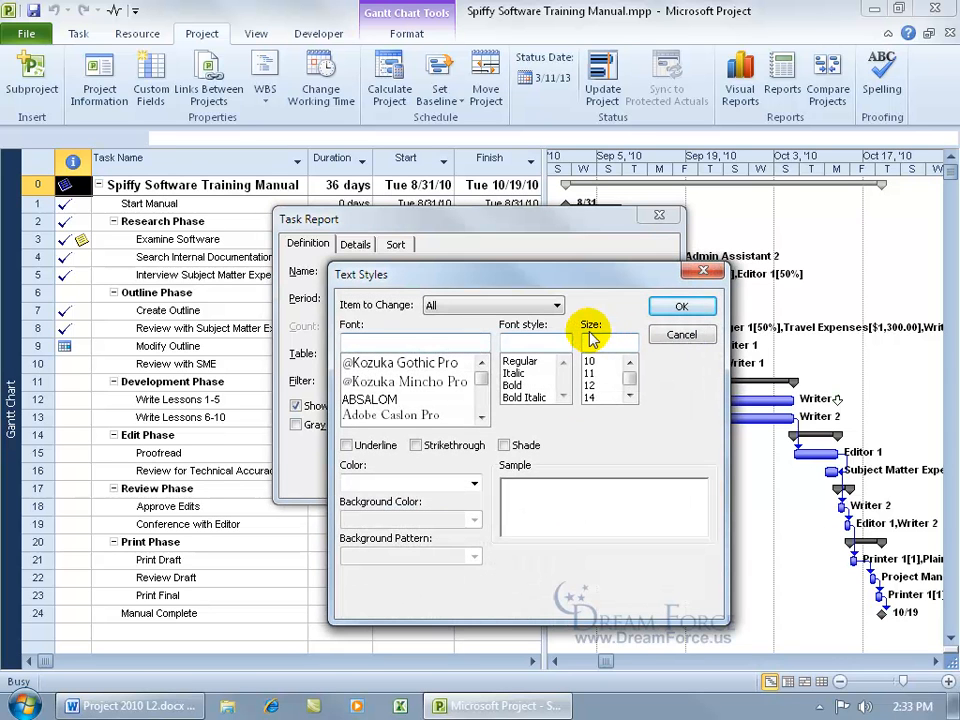
pyautogui.click(557, 306)
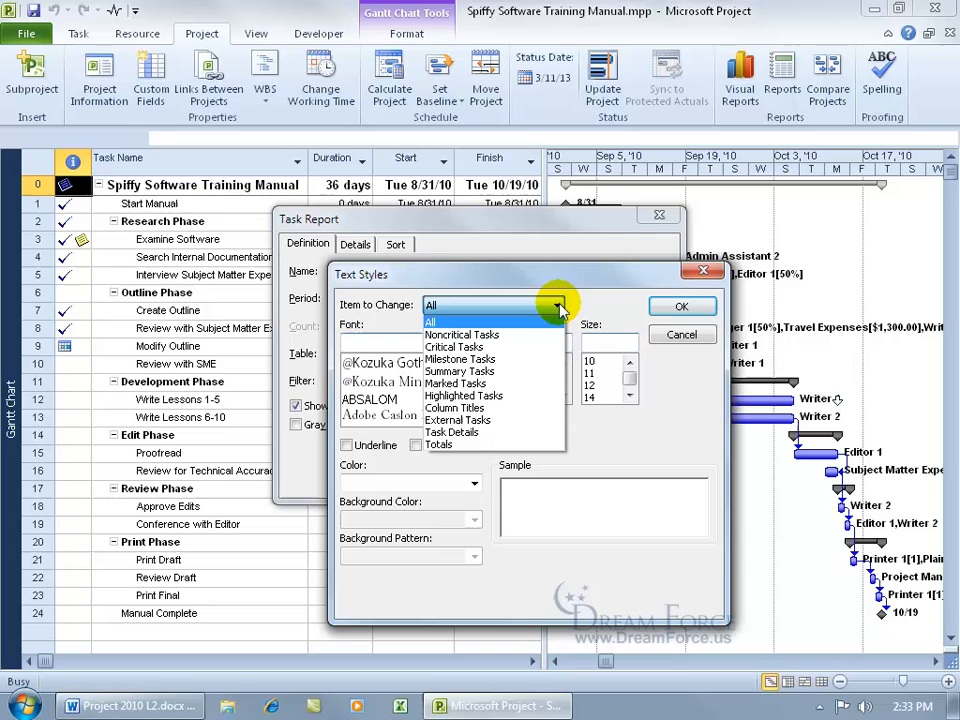
pyautogui.click(519, 370)
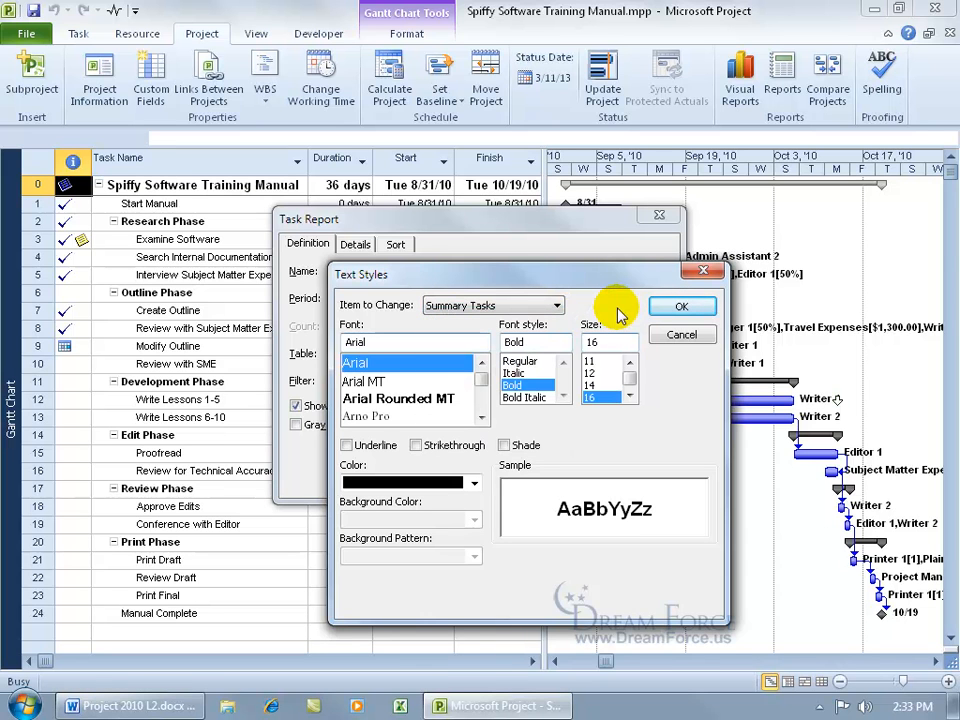
pyautogui.click(630, 363)
pyautogui.click(630, 363)
pyautogui.doubleClick(449, 342)
pyautogui.press('BackSpace')
pyautogui.write('c')
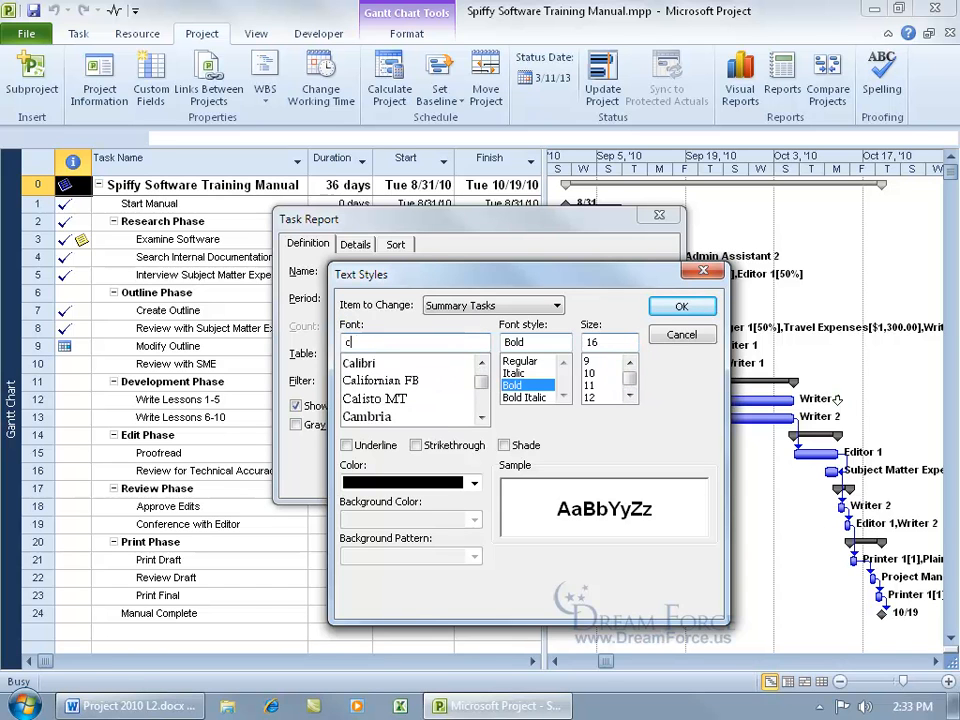
pyautogui.write('al')
pyautogui.click(365, 363)
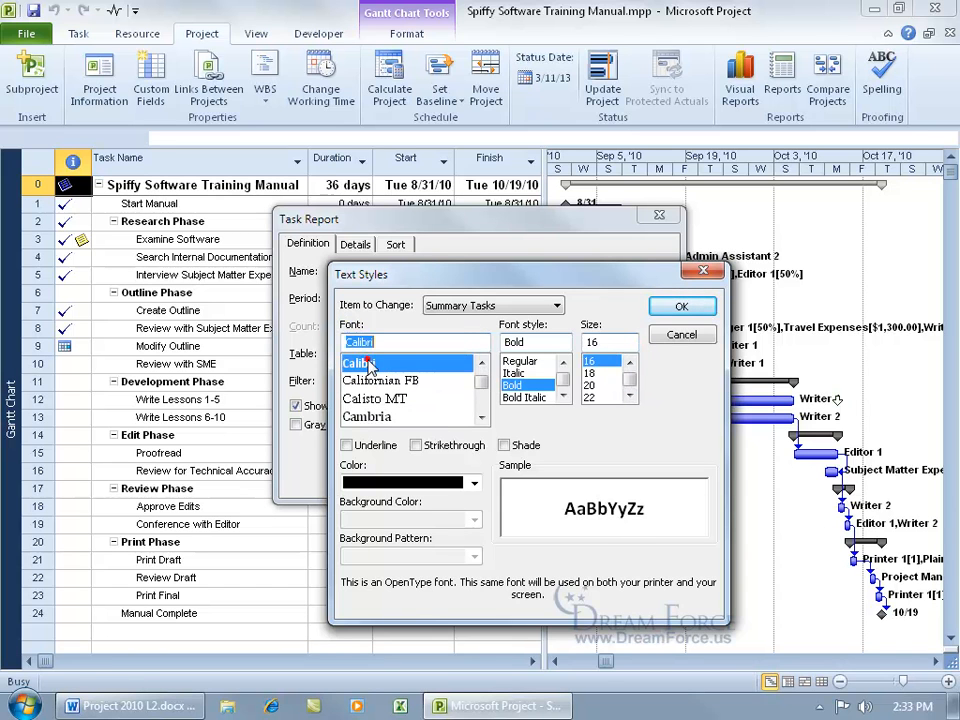
# Set the summary task font size to 8, keep it bold, and save the report definition.
pyautogui.click(630, 363)
pyautogui.click(630, 363)
pyautogui.click(630, 363)
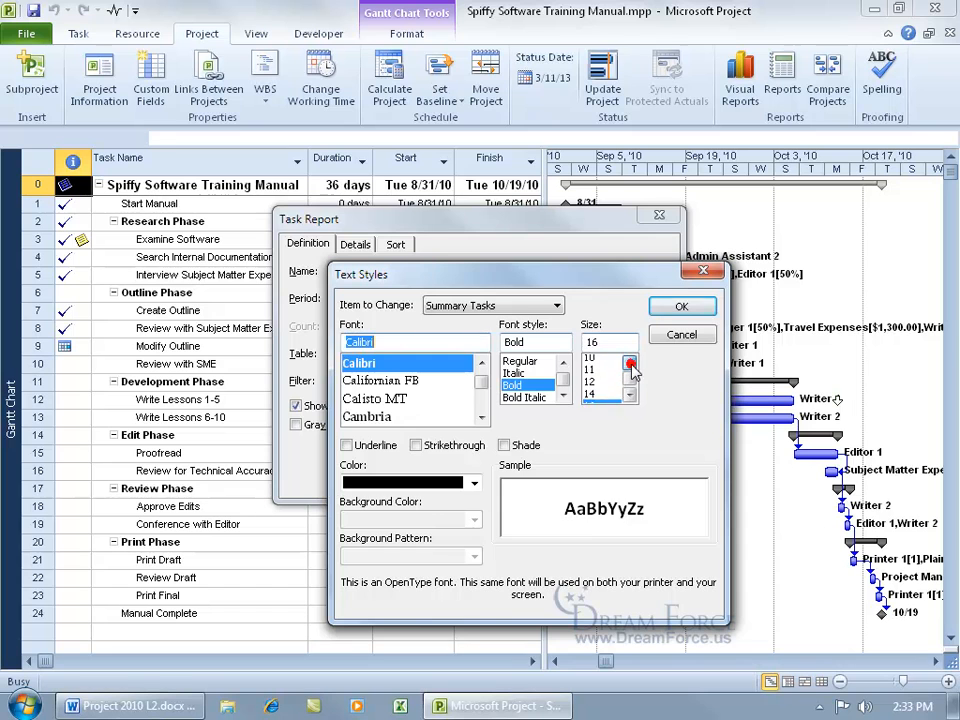
pyautogui.click(630, 363)
pyautogui.click(630, 363)
pyautogui.click(630, 363)
pyautogui.click(592, 361)
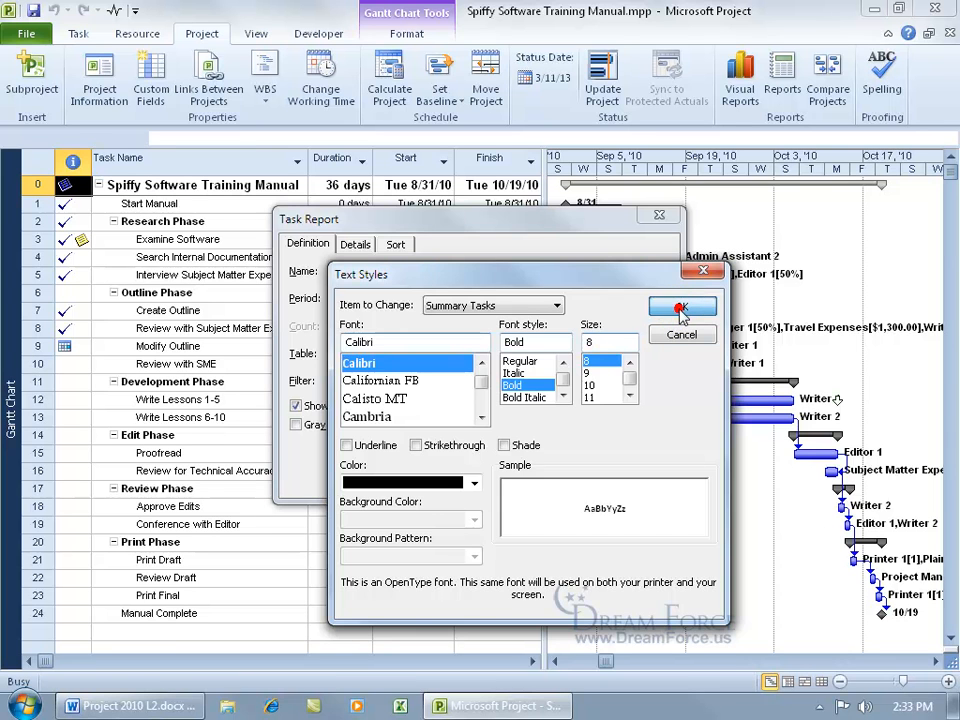
pyautogui.click(681, 310)
pyautogui.click(632, 276)
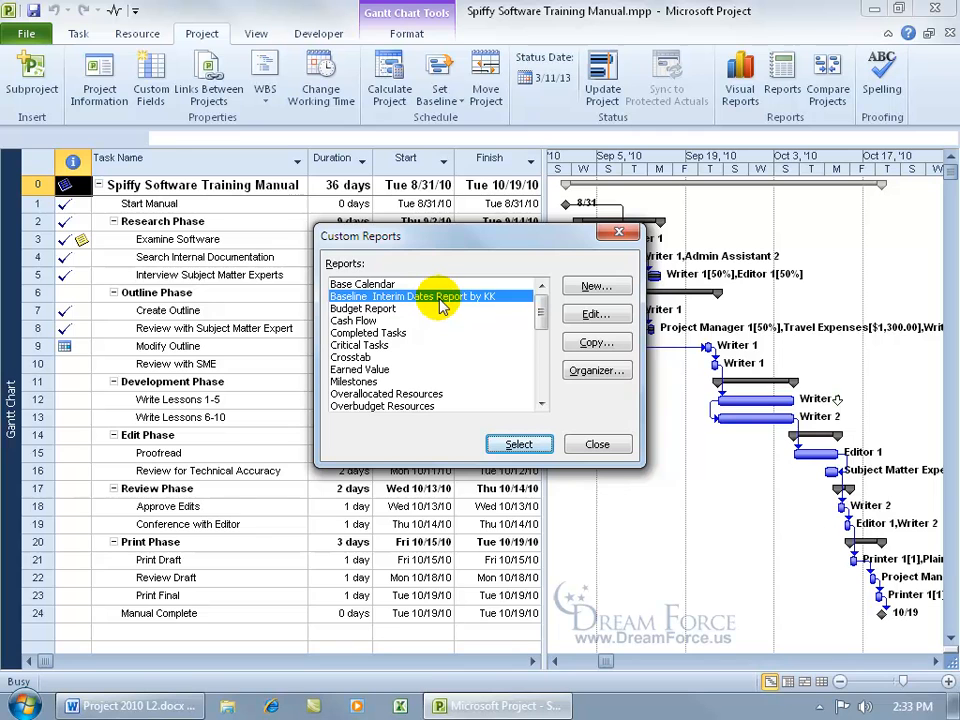
# Preview the baseline report zoomed in, panning right across the Baseline and Interim Start/Finish columns.
pyautogui.click(519, 444)
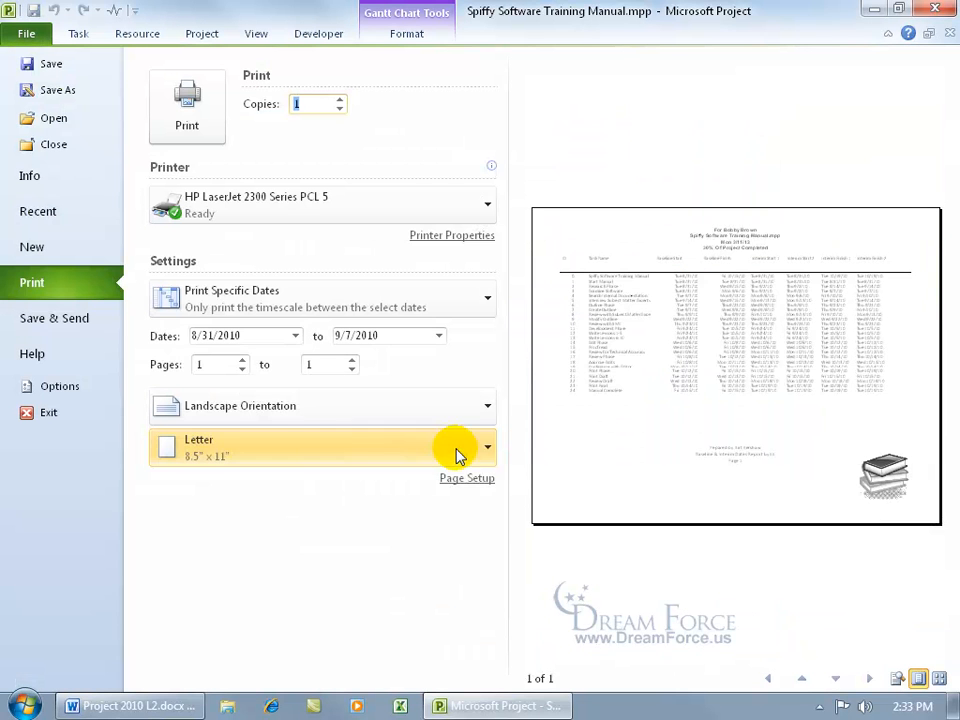
pyautogui.click(700, 360)
pyautogui.click(560, 236)
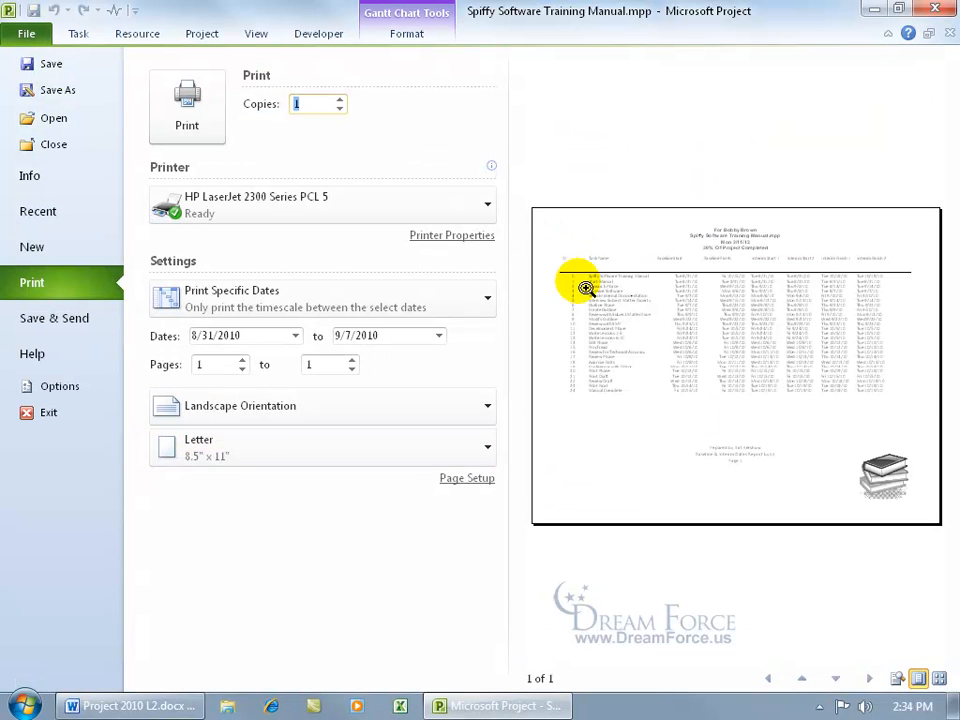
pyautogui.click(574, 283)
pyautogui.click(926, 657)
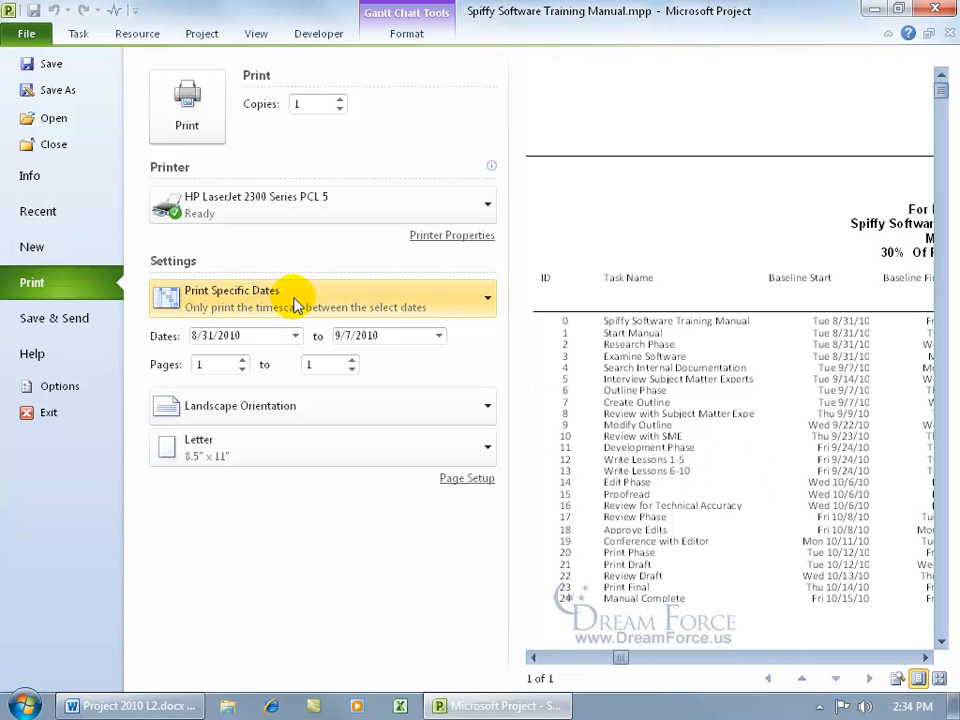
pyautogui.click(925, 657)
pyautogui.click(925, 657)
pyautogui.click(927, 658)
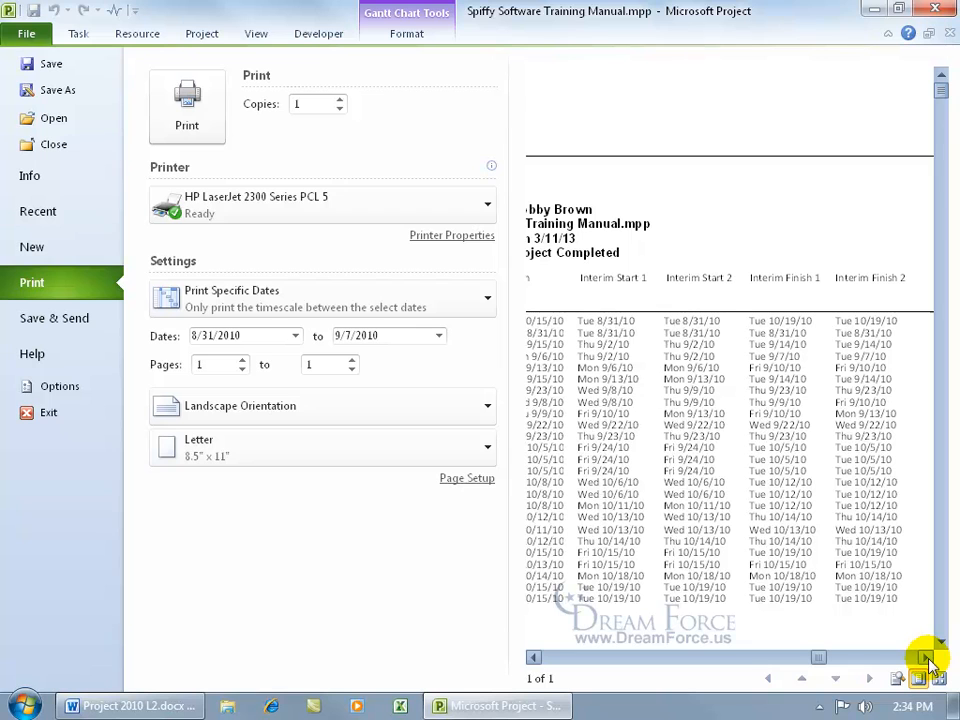
# Change the report's end date to 8/31/2010 and zoom the preview to check the page.
pyautogui.click(440, 336)
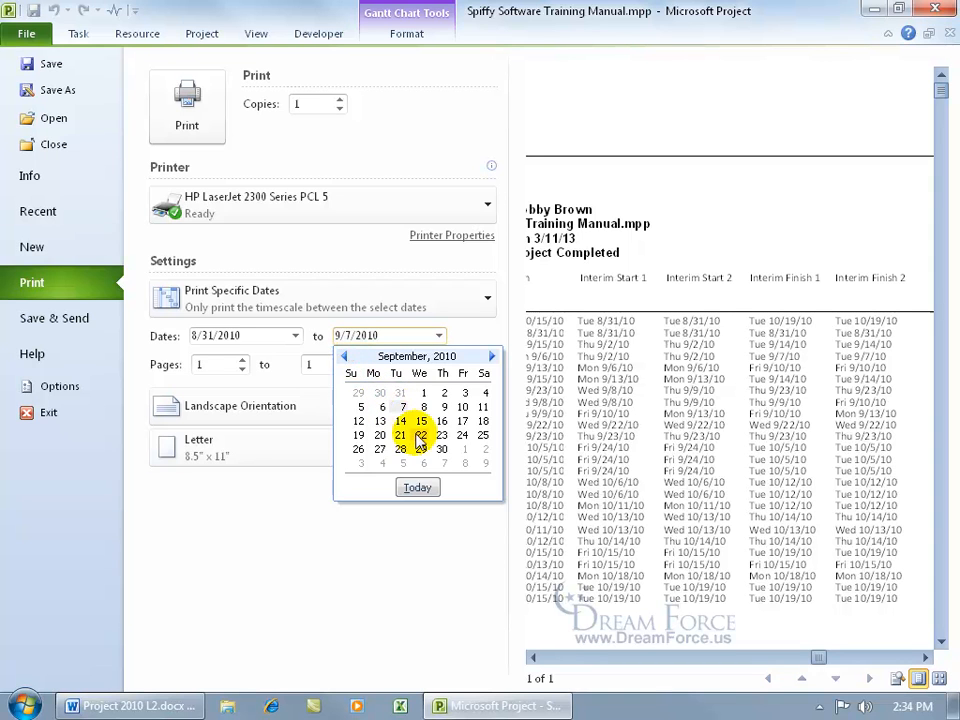
pyautogui.click(344, 356)
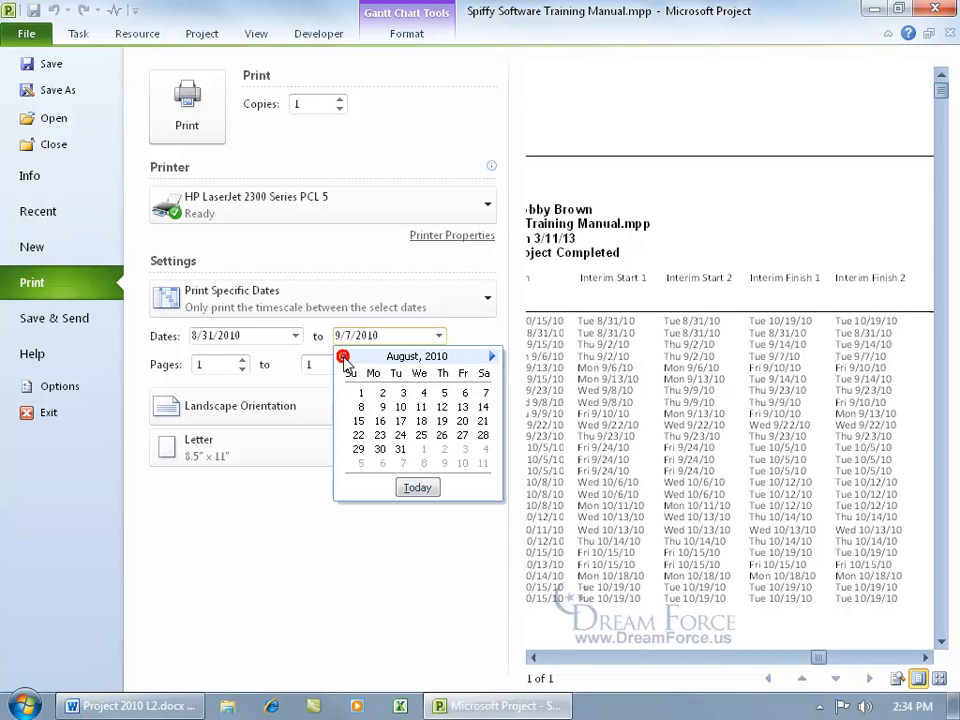
pyautogui.click(400, 449)
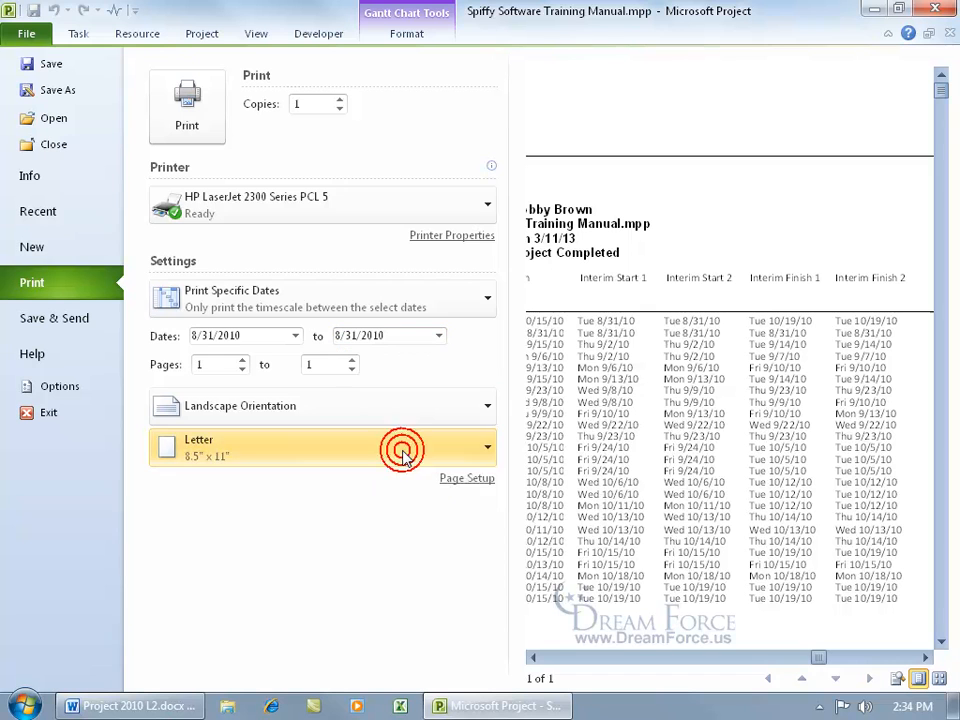
pyautogui.click(660, 588)
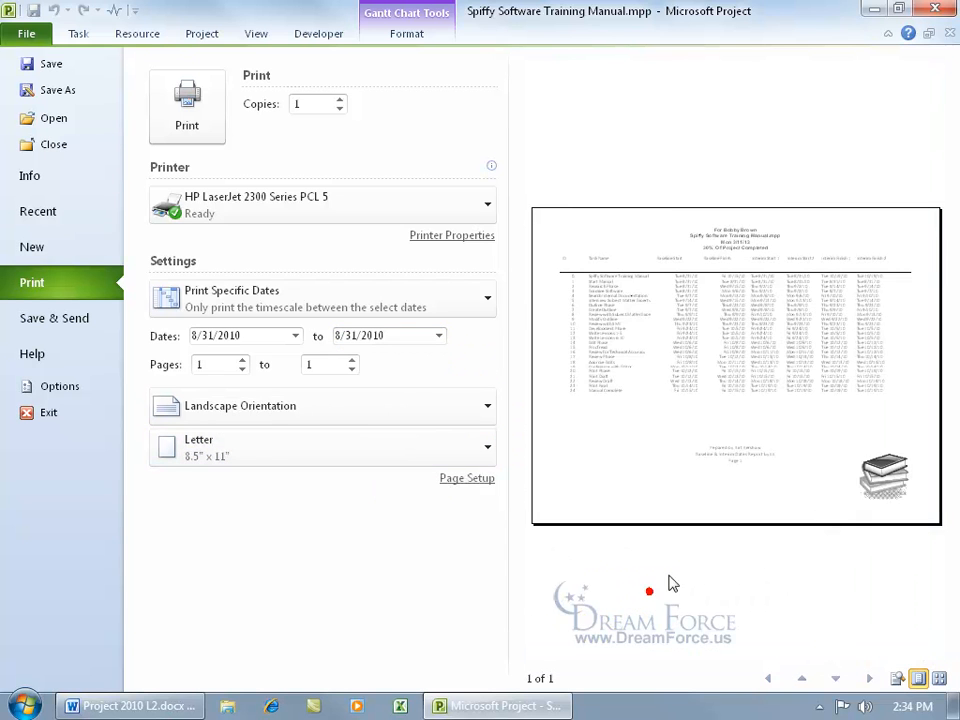
pyautogui.click(754, 354)
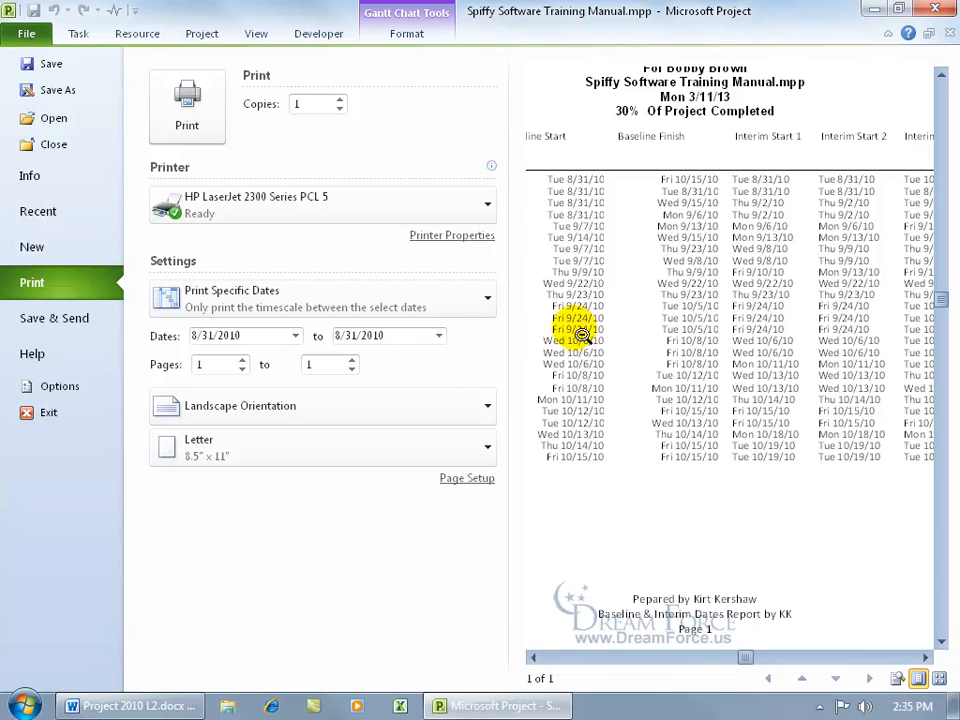
pyautogui.click(579, 279)
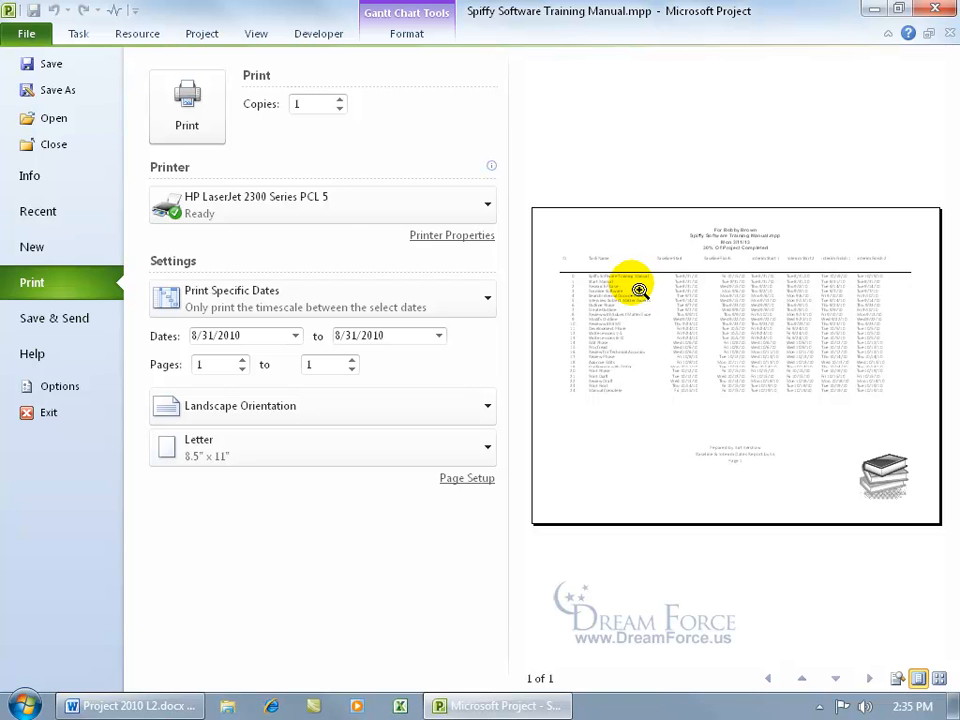
# Copy the Baseline Interim Dates Report by KK into Global.MPT using the Organizer.
pyautogui.click(25, 34)
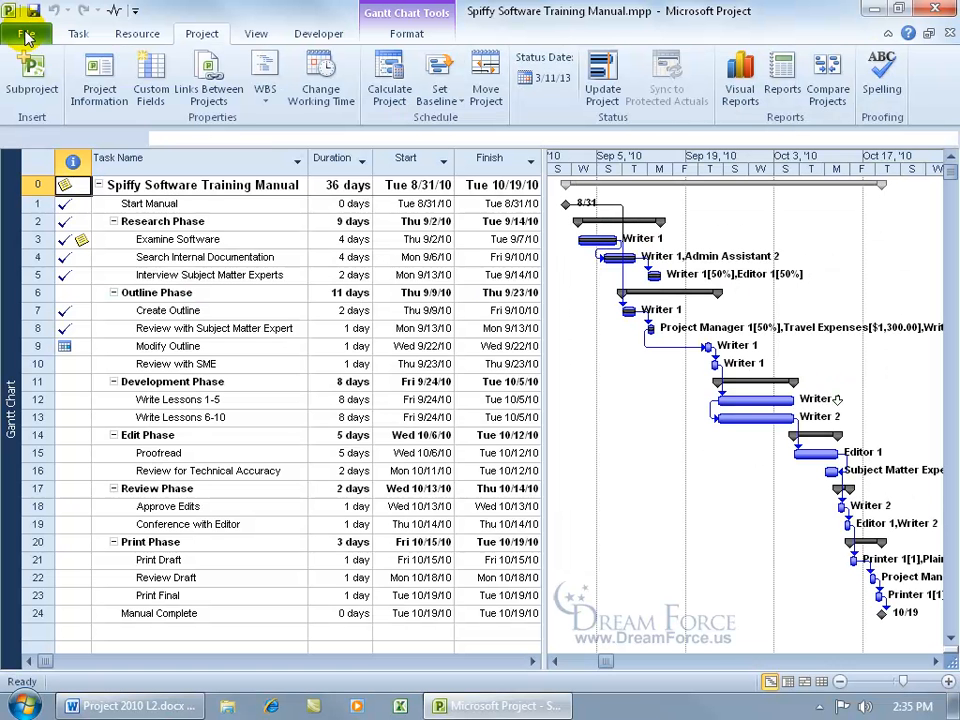
pyautogui.click(788, 82)
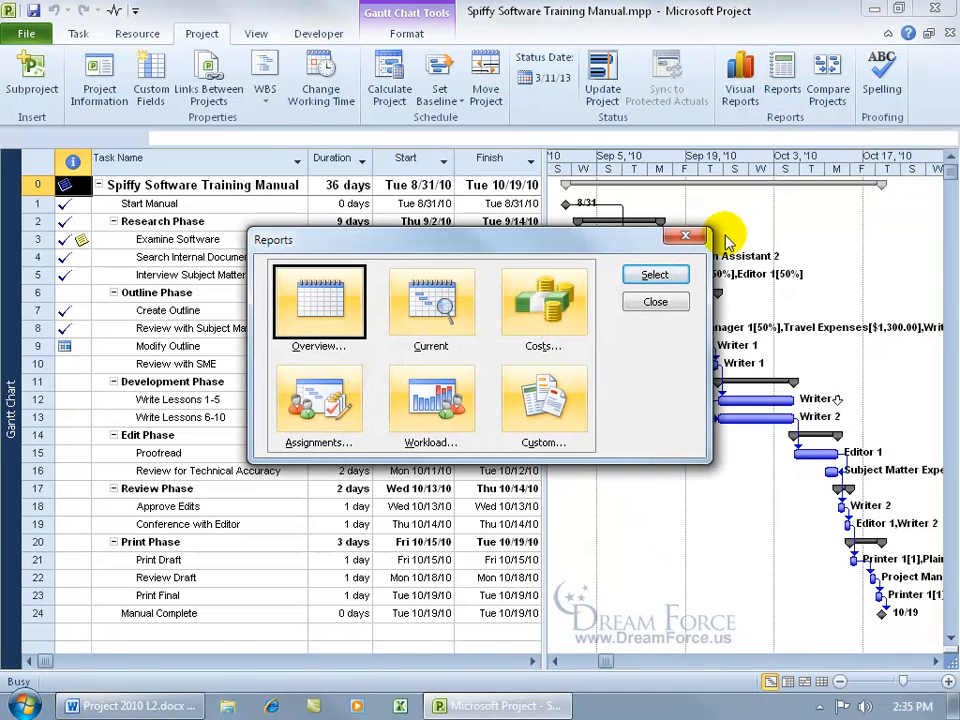
pyautogui.doubleClick(544, 405)
pyautogui.click(594, 371)
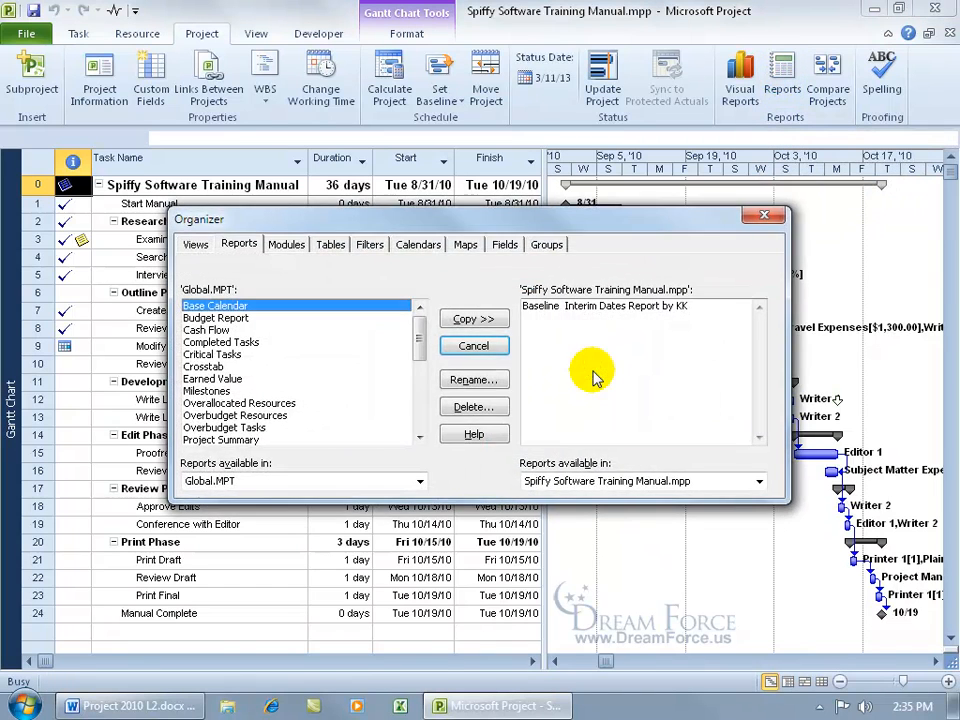
pyautogui.click(571, 307)
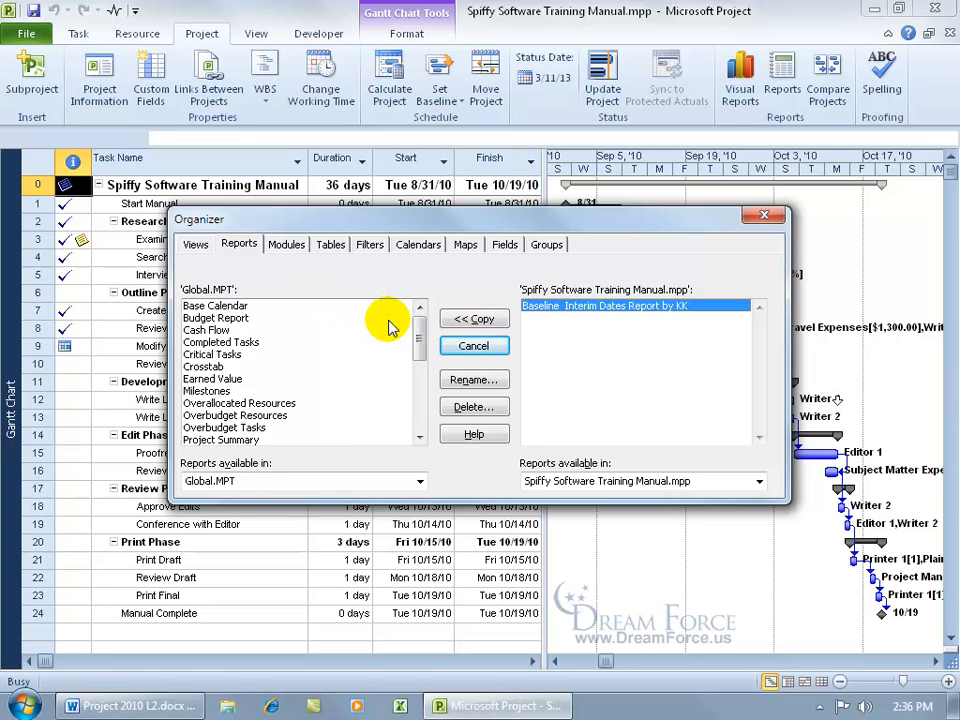
pyautogui.click(484, 320)
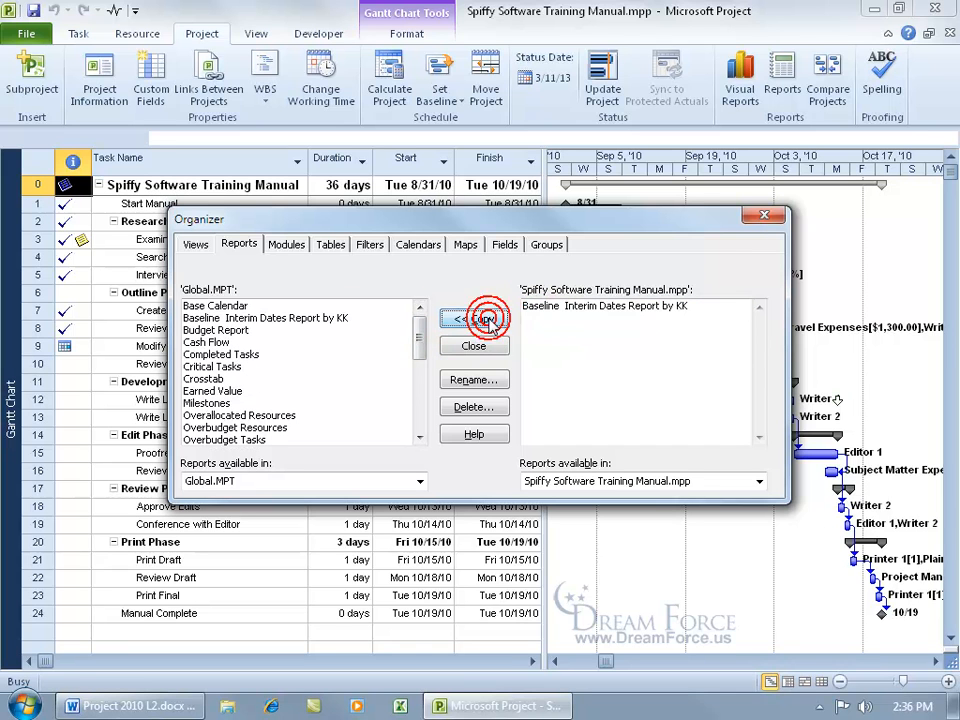
# Delete the copied baseline report from Global.MPT and close the Organizer.
pyautogui.click(315, 317)
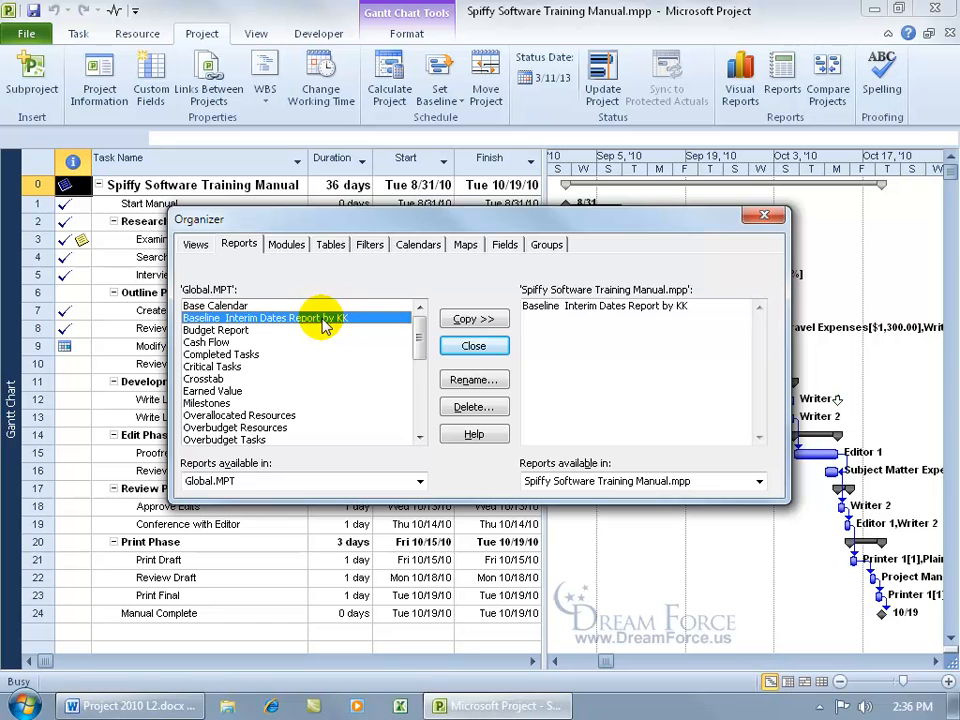
pyautogui.click(458, 406)
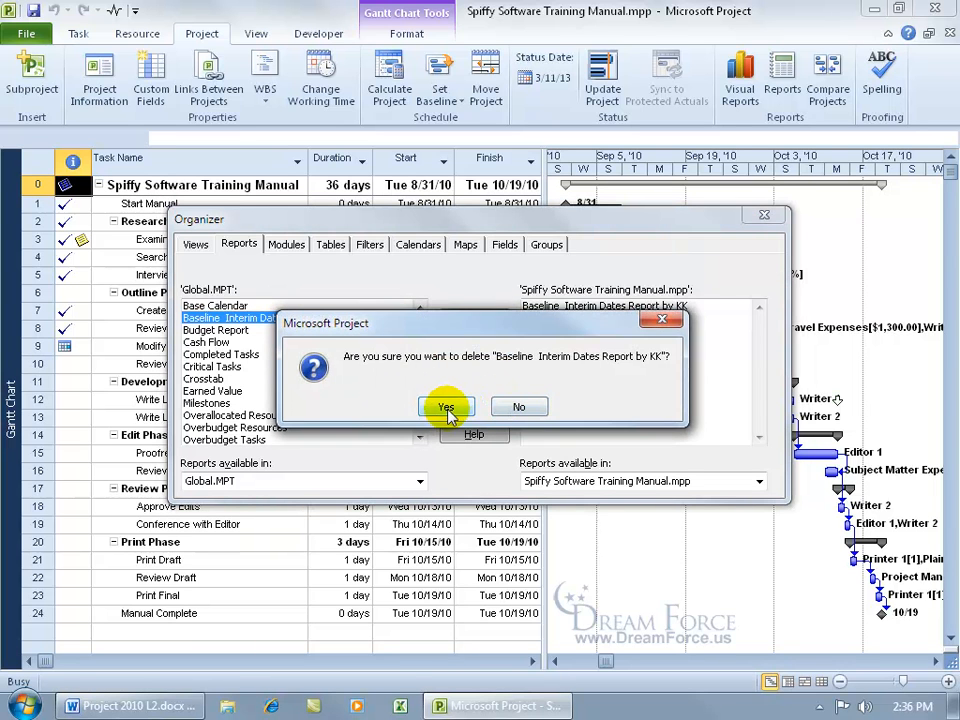
pyautogui.click(446, 408)
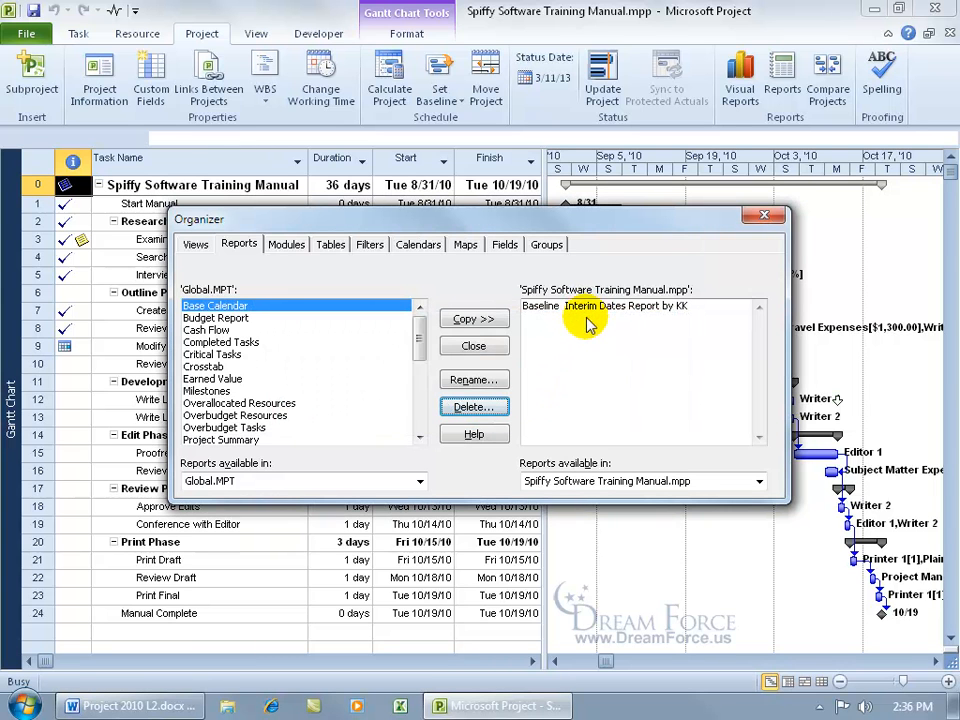
pyautogui.click(760, 214)
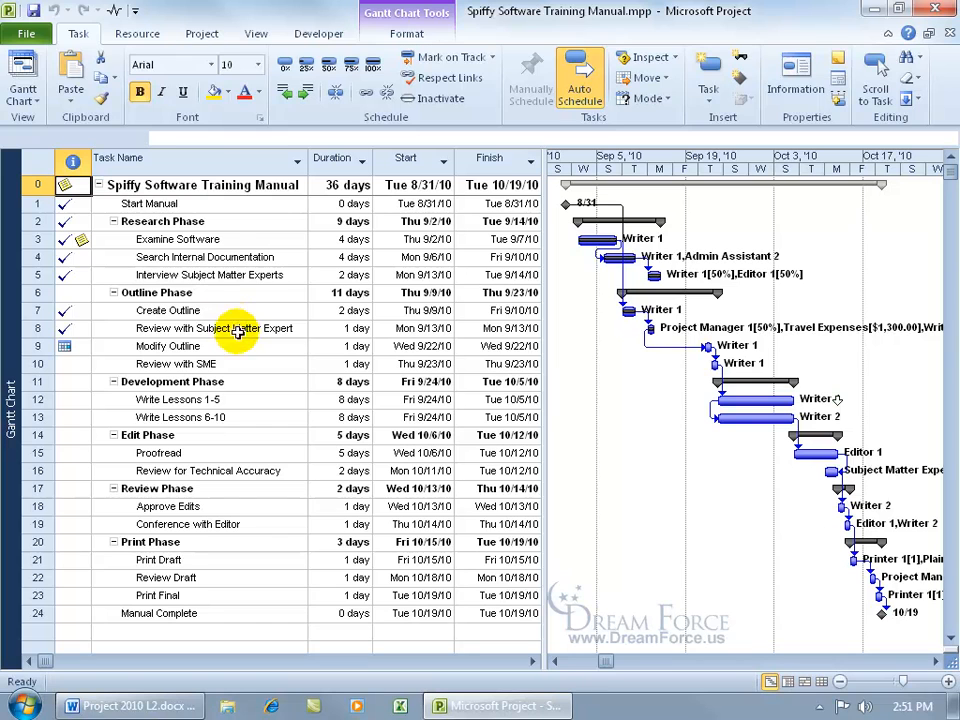
# Create a new Crosstab report from the Custom Reports list.
pyautogui.click(202, 33)
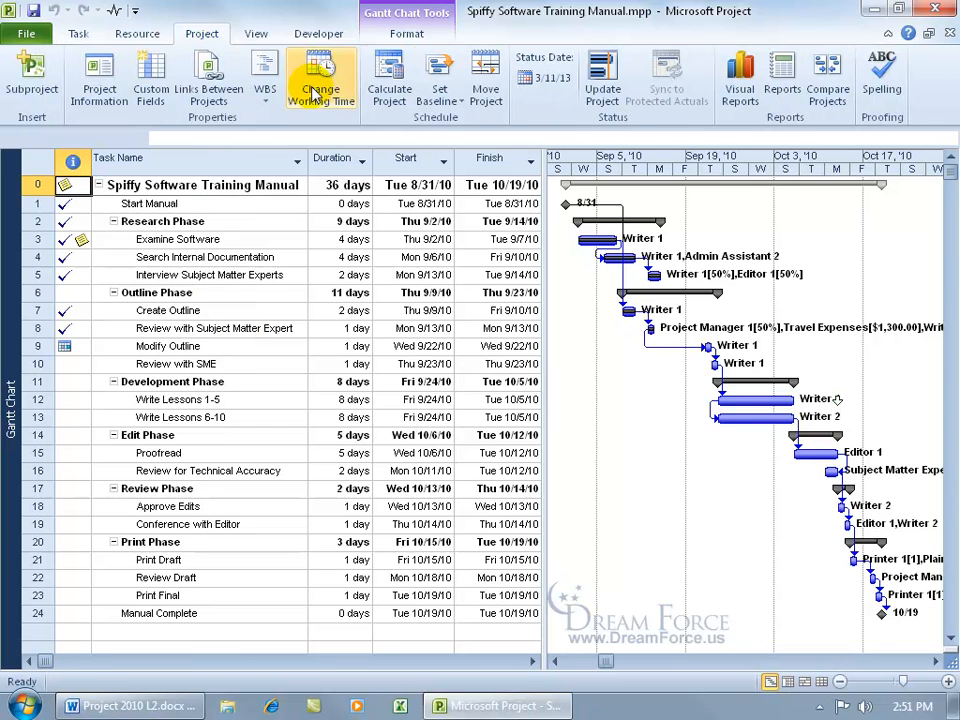
pyautogui.click(783, 93)
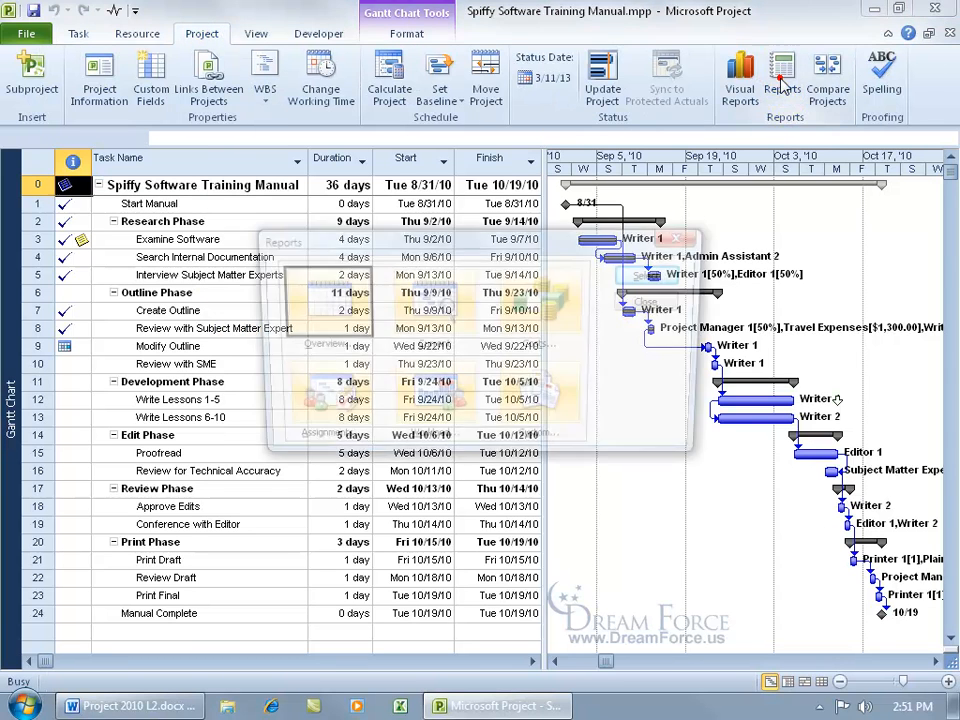
pyautogui.doubleClick(557, 420)
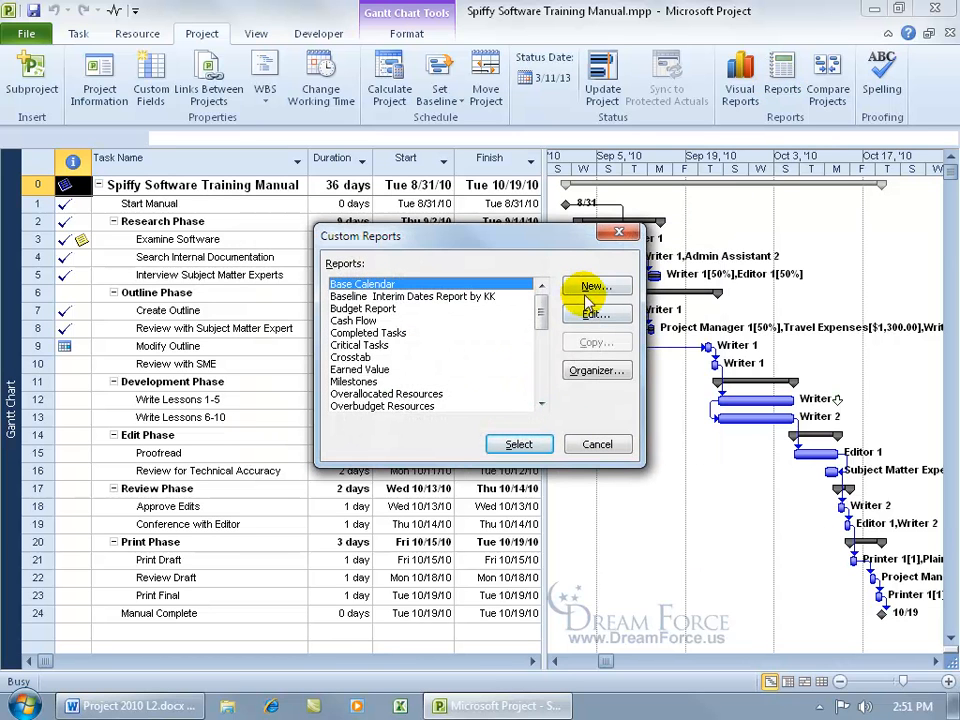
pyautogui.click(590, 290)
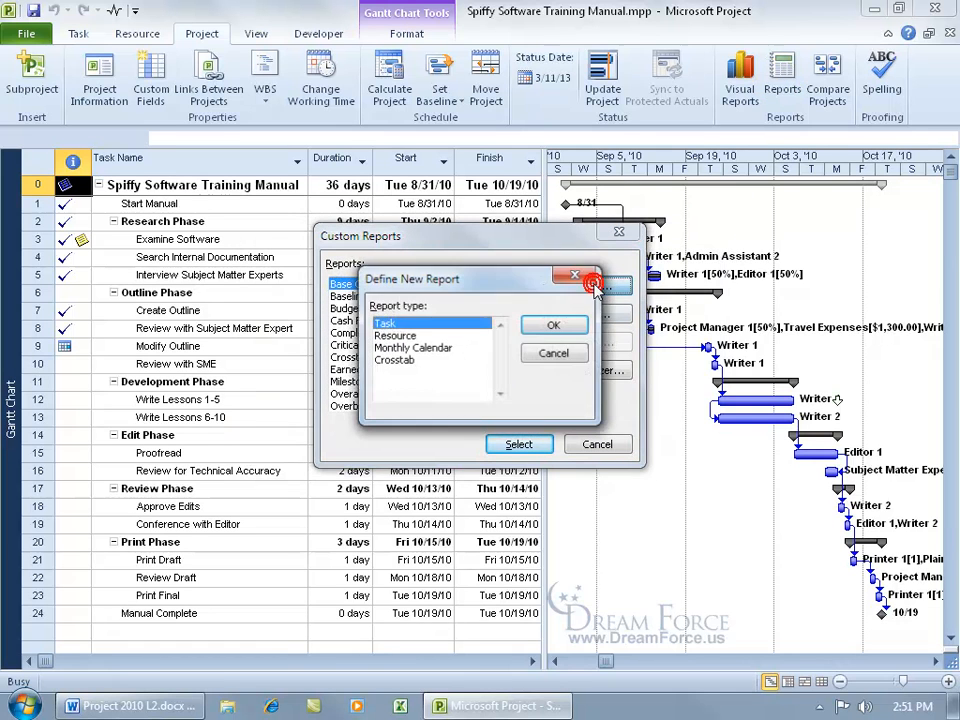
pyautogui.click(400, 366)
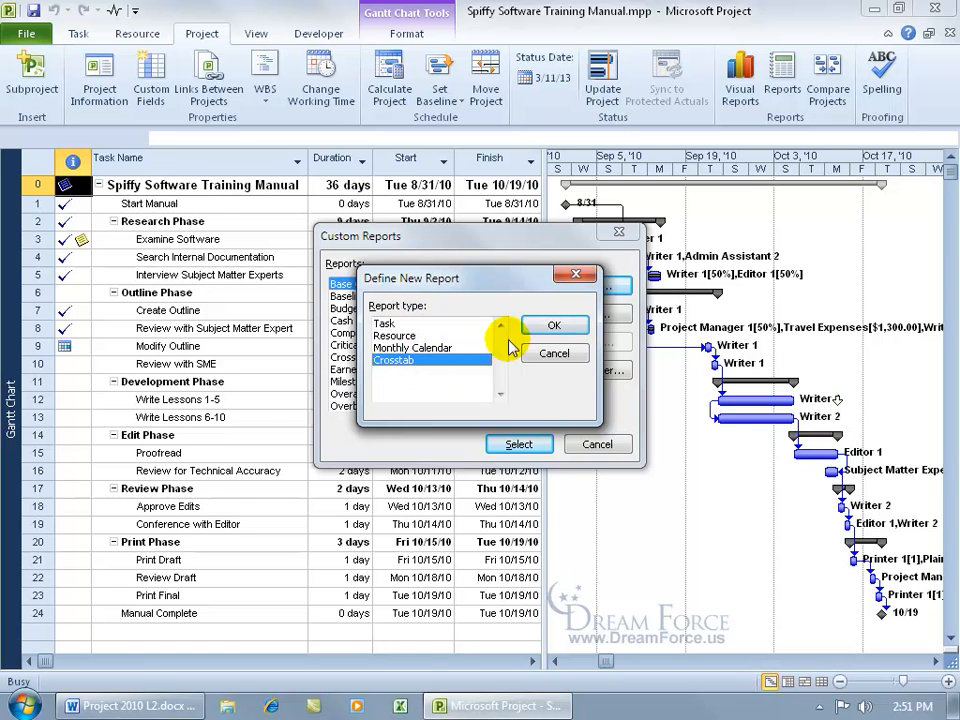
pyautogui.click(554, 326)
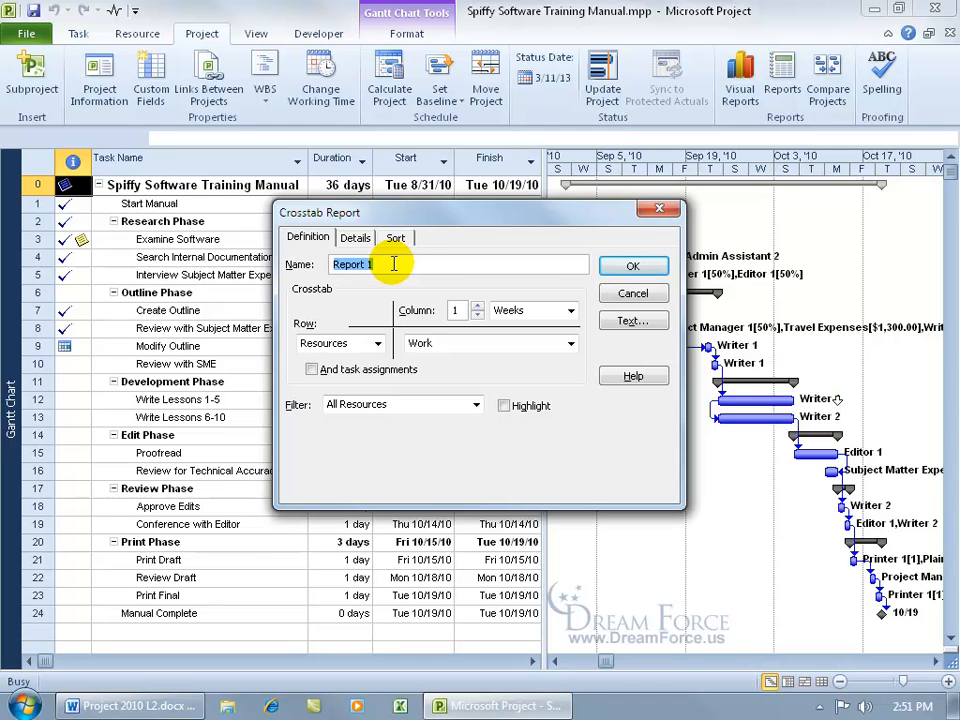
# Name the crosstab Tasks & Costs Report with Tasks rows, Cost by Months, and resource assignments.
pyautogui.write('Tasks & Costs Rep')
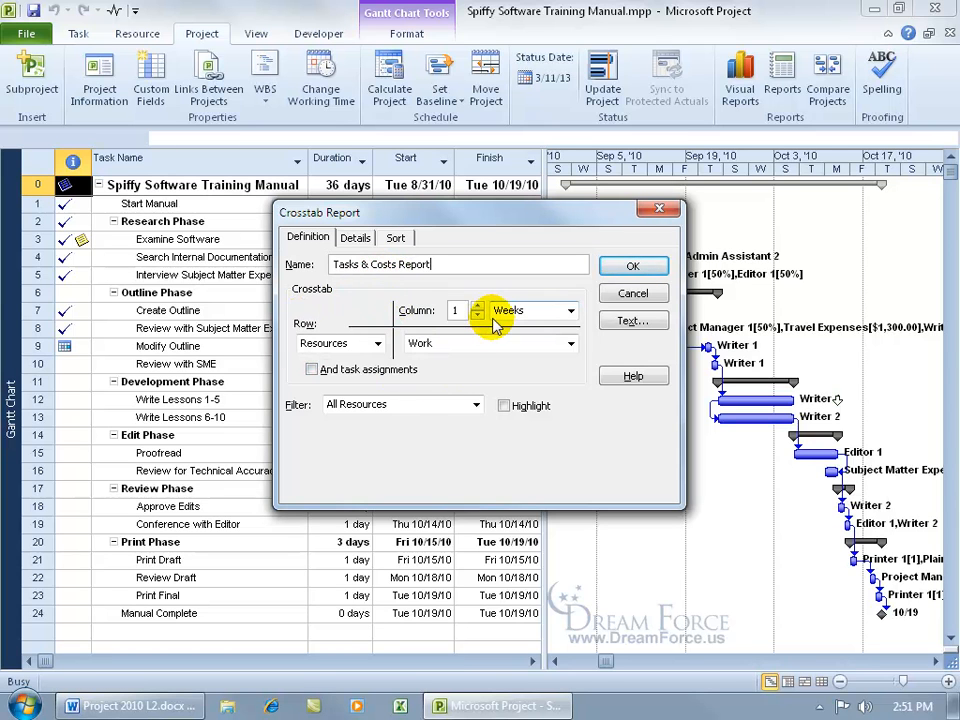
pyautogui.click(572, 312)
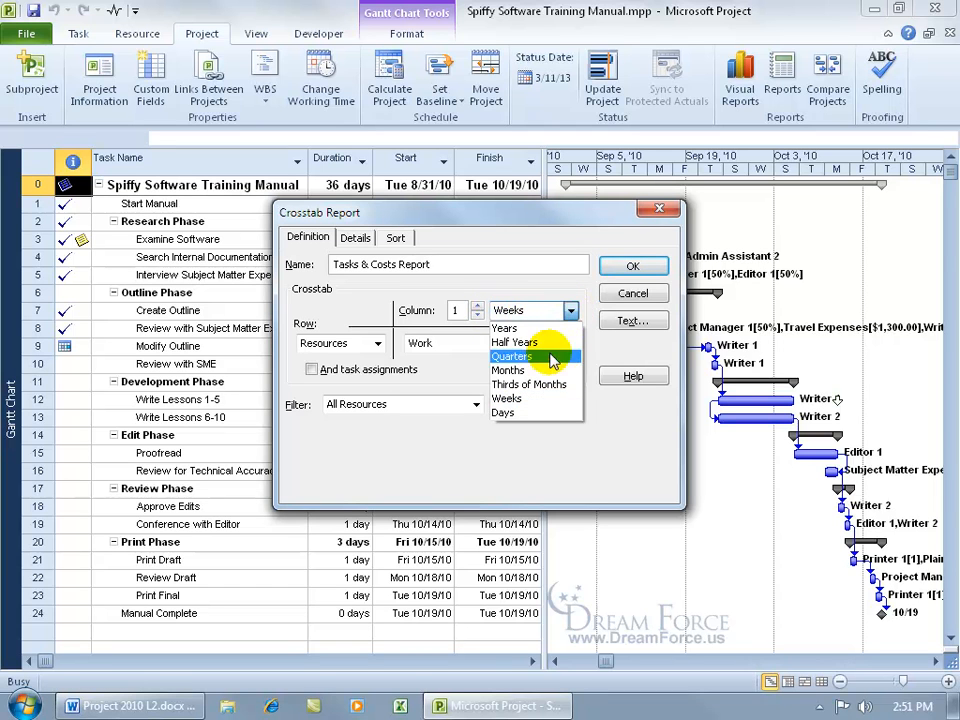
pyautogui.click(515, 369)
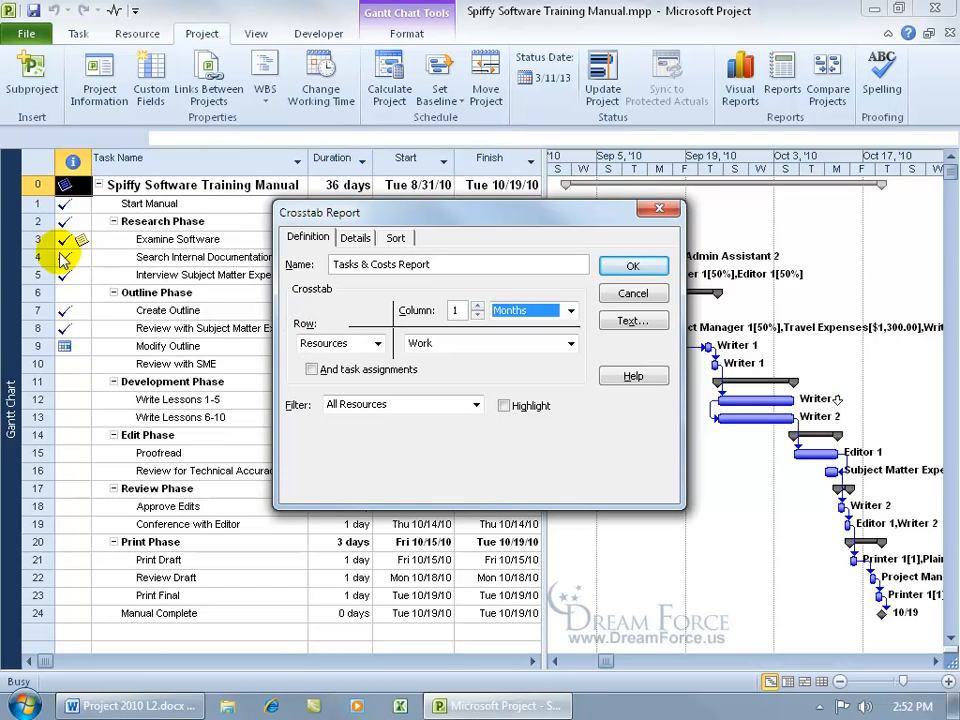
pyautogui.click(378, 343)
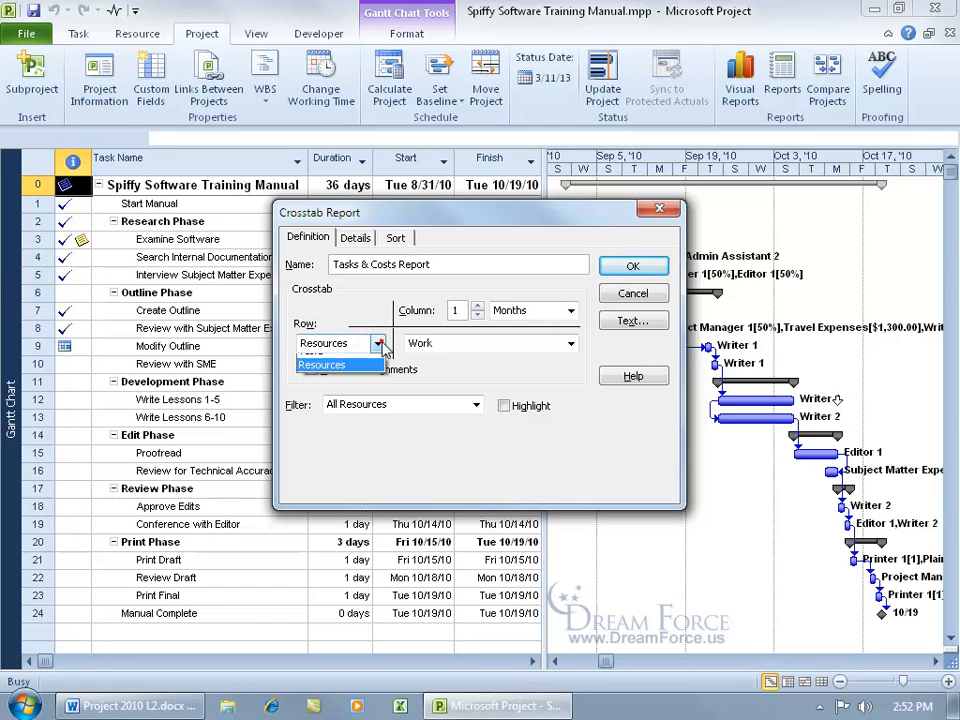
pyautogui.click(365, 354)
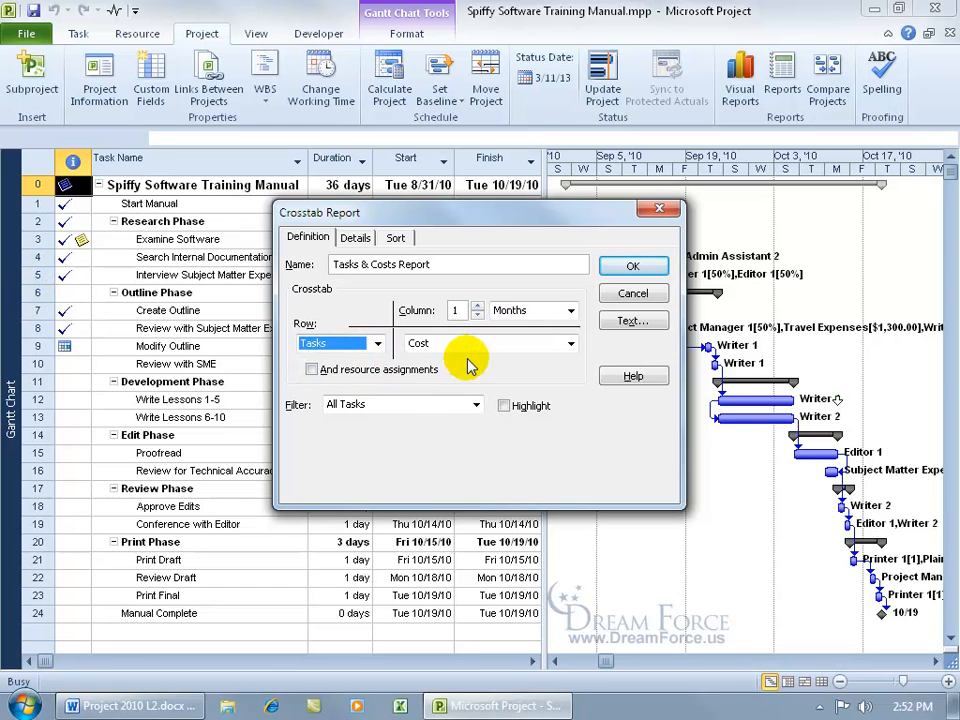
pyautogui.click(572, 343)
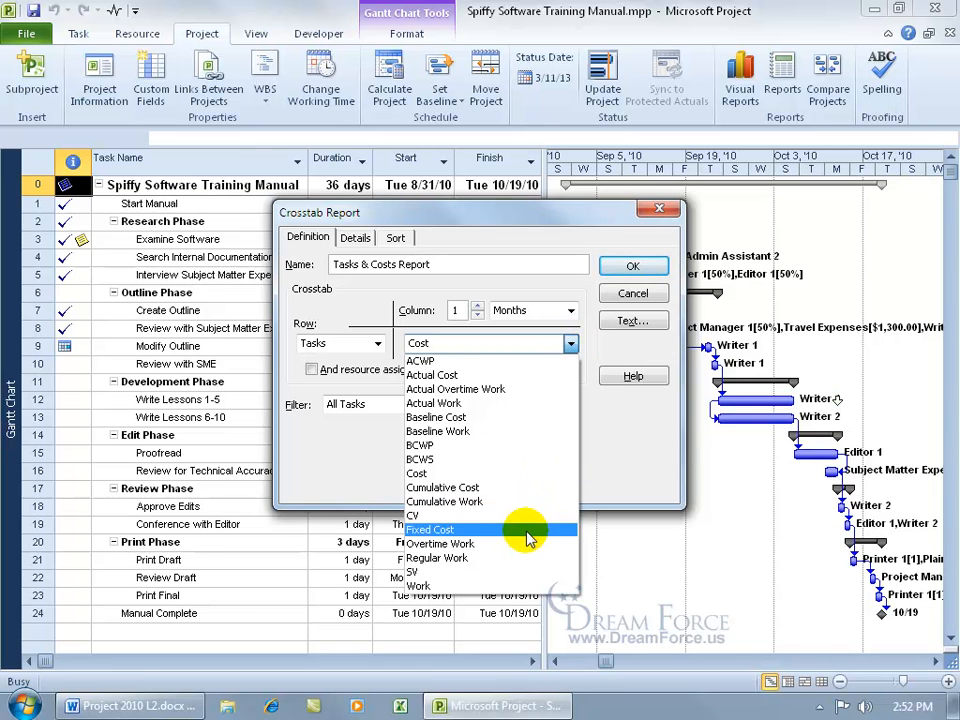
pyautogui.click(591, 405)
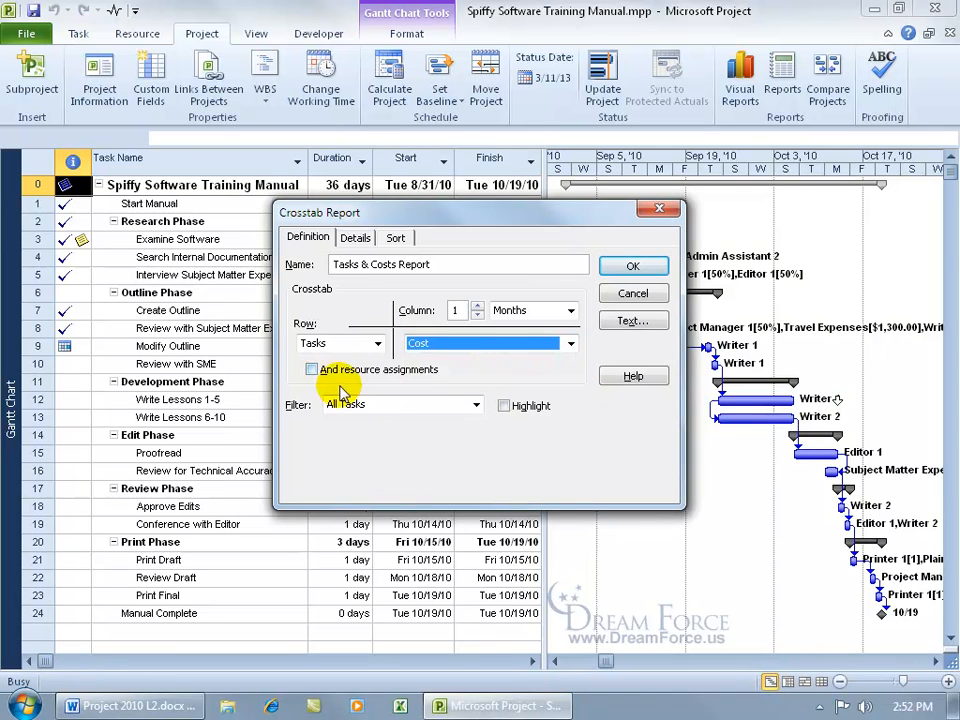
pyautogui.click(312, 369)
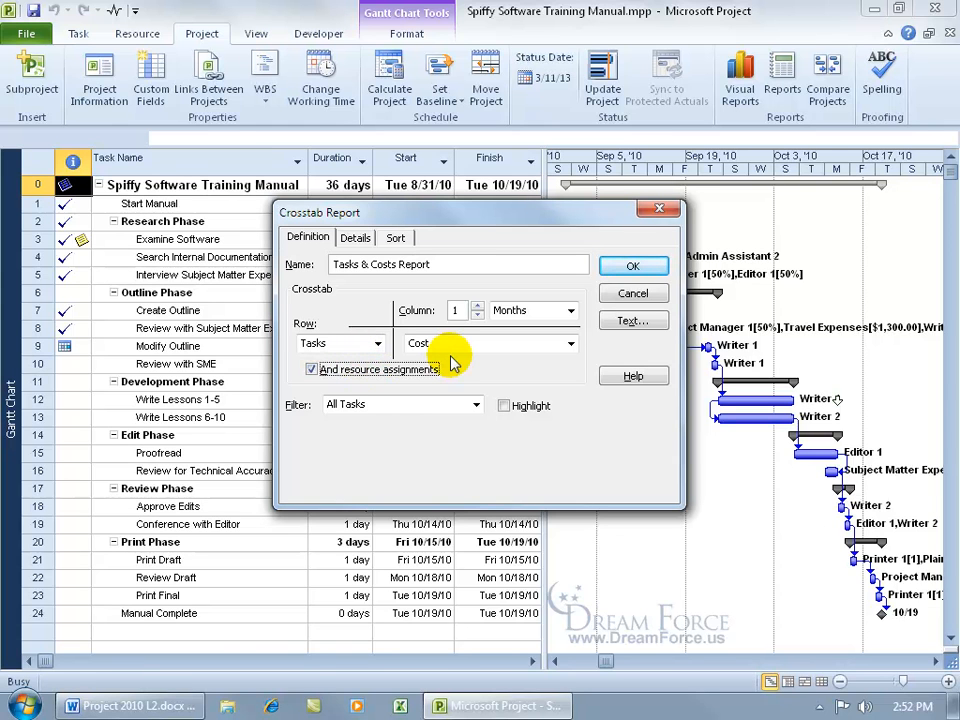
pyautogui.click(356, 237)
# Add gridlines between tasks, leaving the report's text styles unchanged.
pyautogui.click(460, 281)
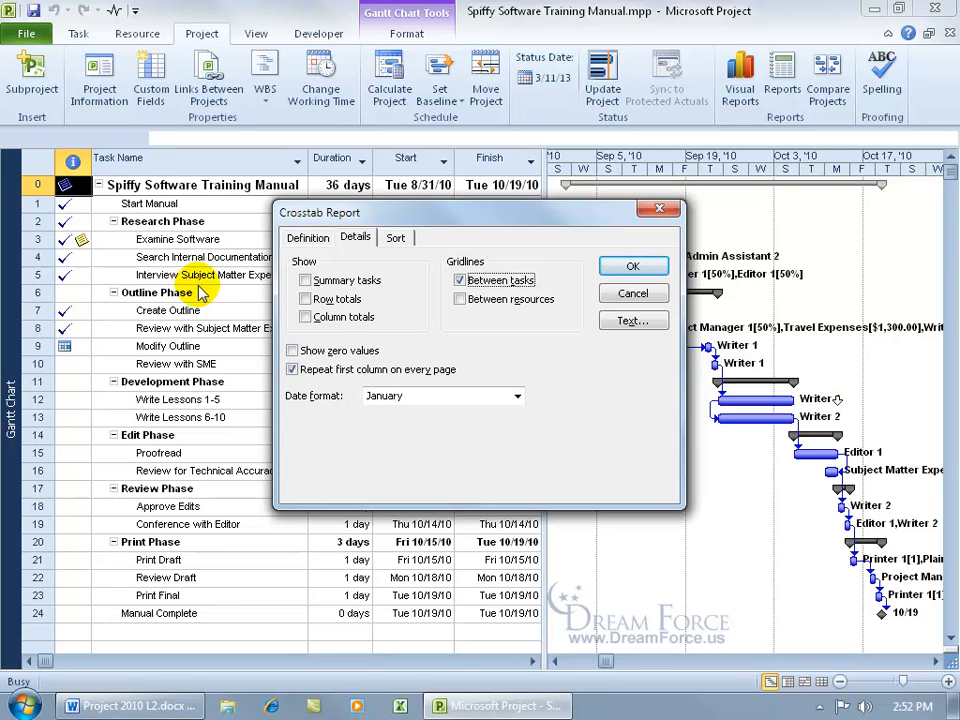
pyautogui.click(634, 321)
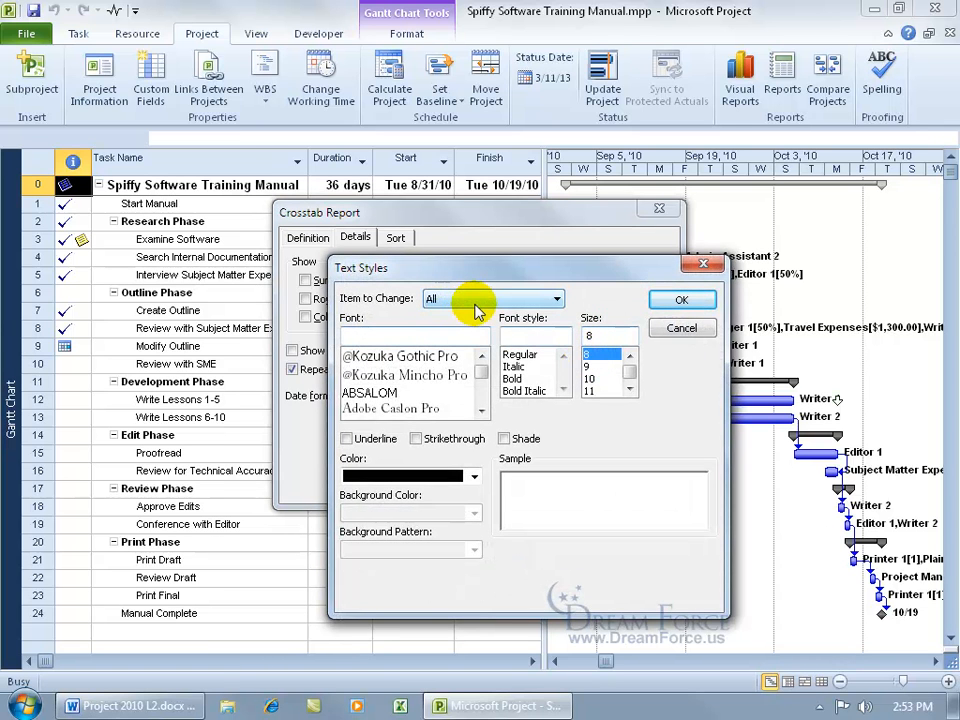
pyautogui.click(590, 380)
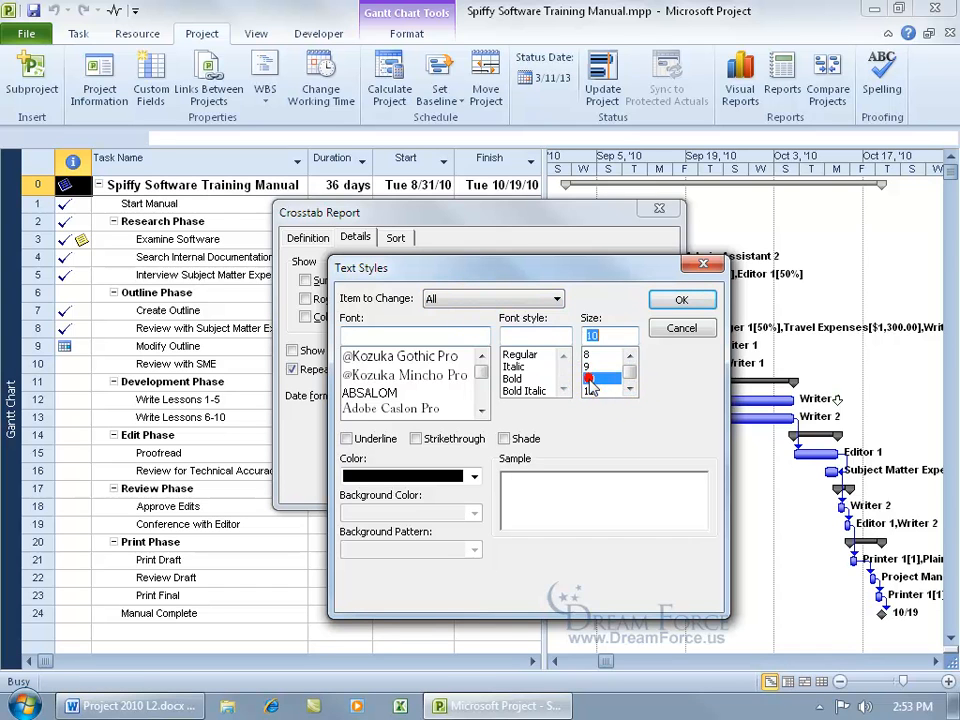
pyautogui.click(679, 328)
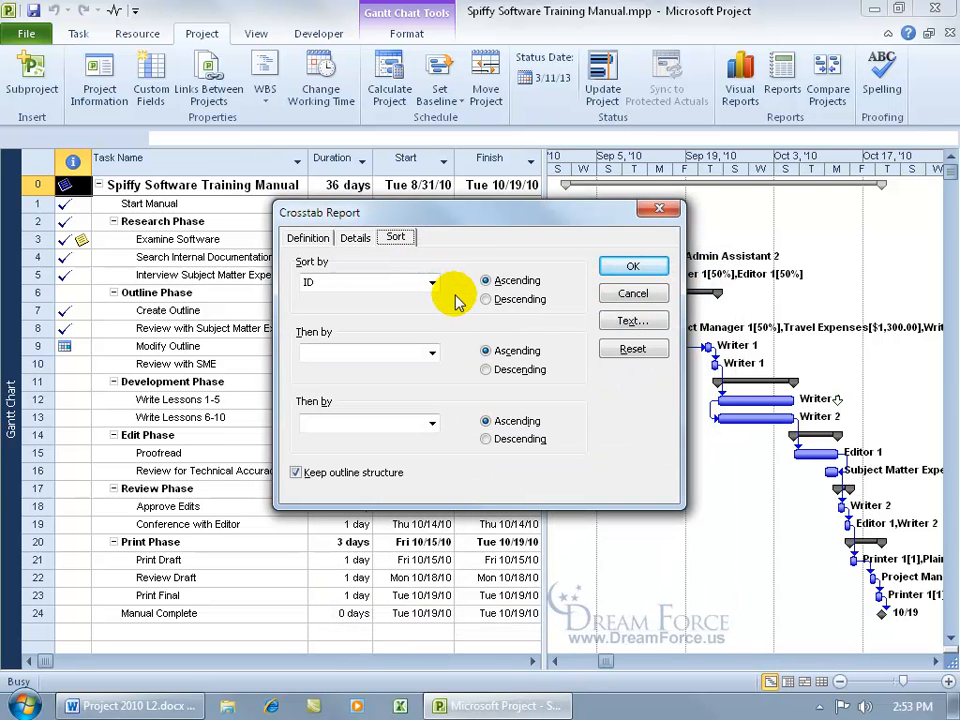
# Keep the report's sort order set to ID.
pyautogui.click(432, 283)
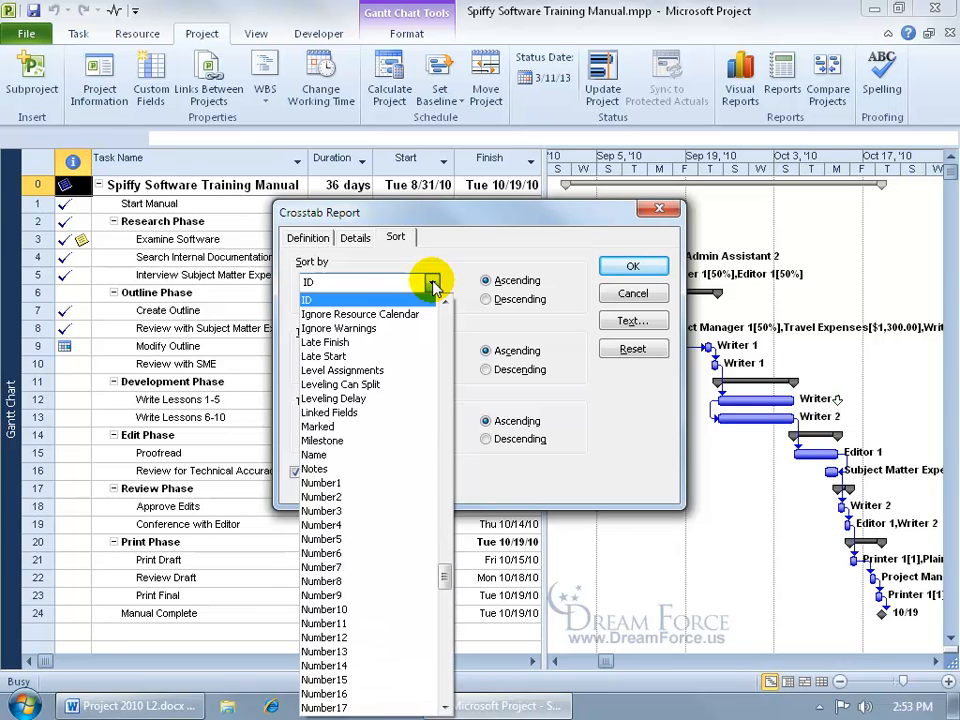
pyautogui.press('t')
pyautogui.moveTo(443, 707); pyautogui.dragTo(443, 707)
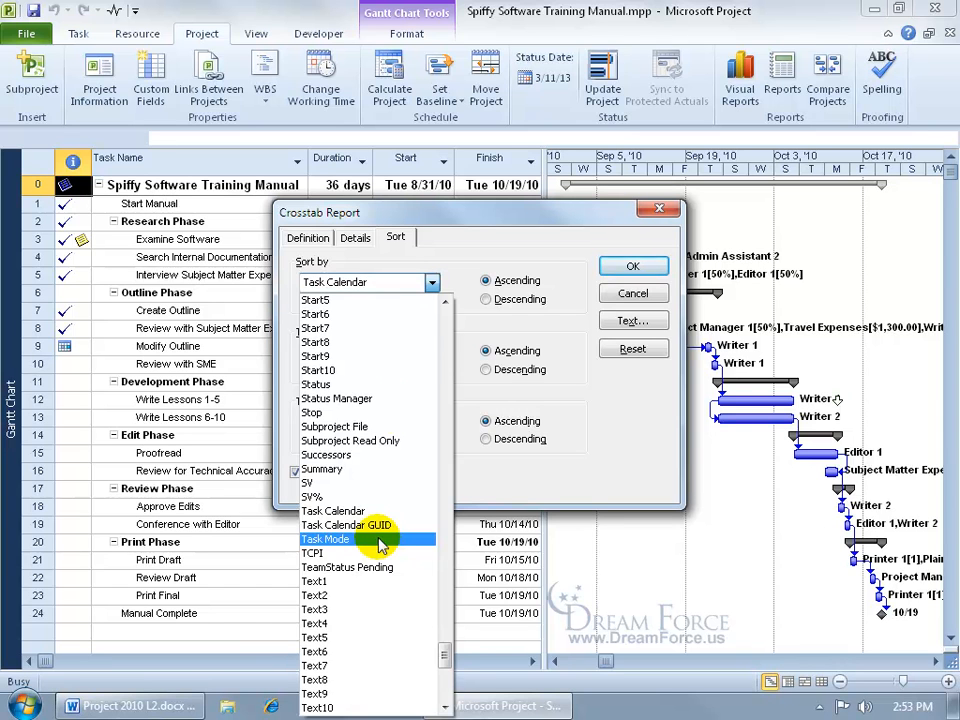
pyautogui.click(452, 255)
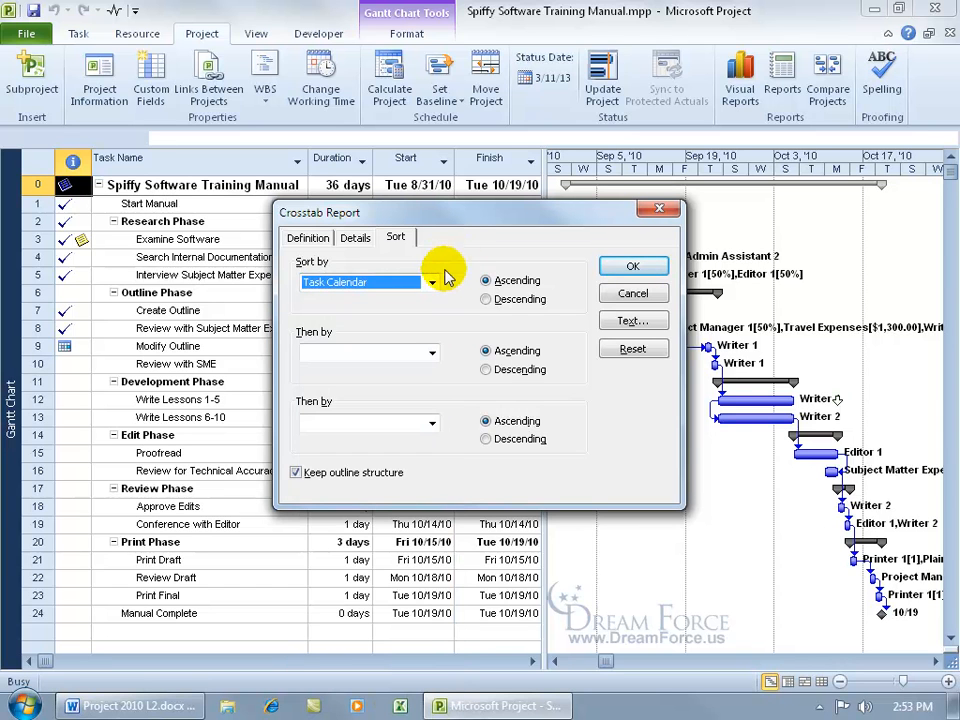
pyautogui.click(433, 283)
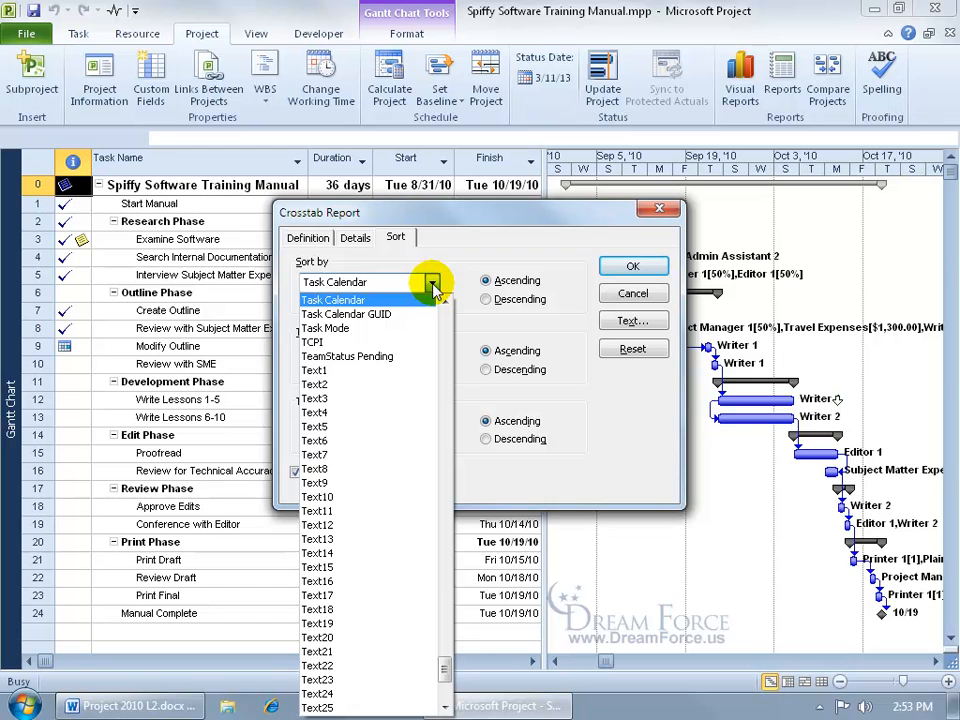
pyautogui.press('Home')
pyautogui.click(354, 298)
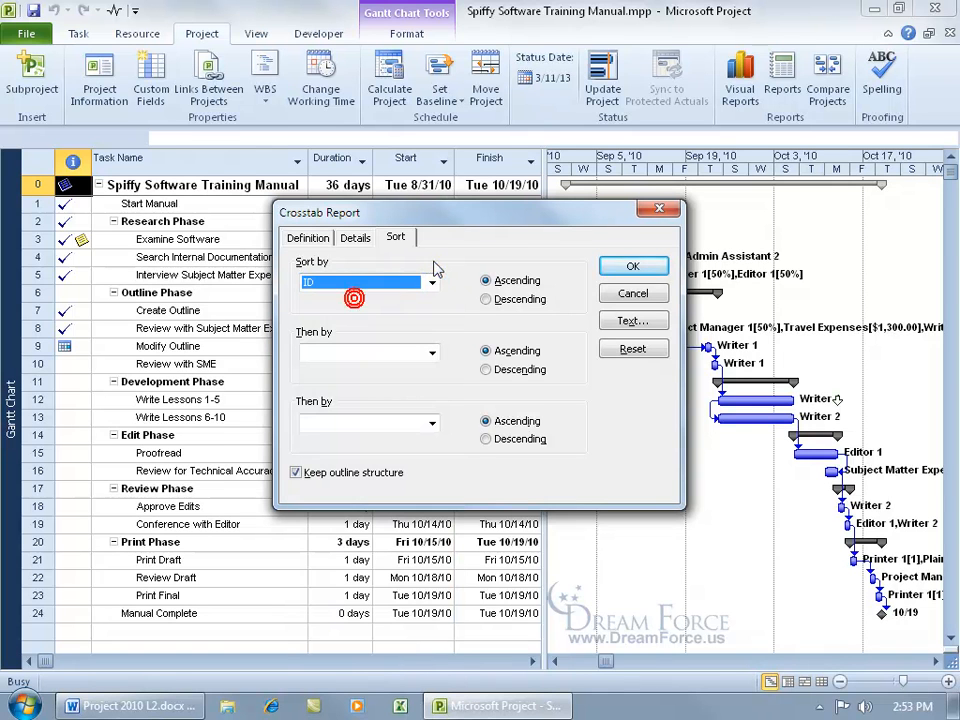
pyautogui.click(308, 238)
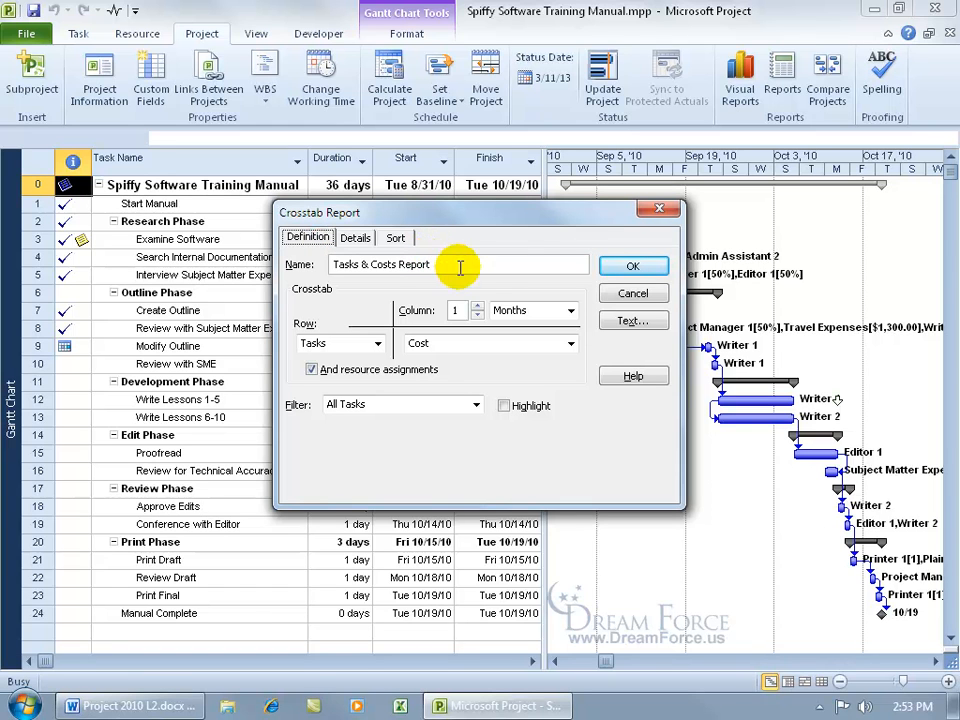
# Save the Tasks & Costs Report and preview its August–October monthly costs, zooming and scrolling.
pyautogui.click(630, 267)
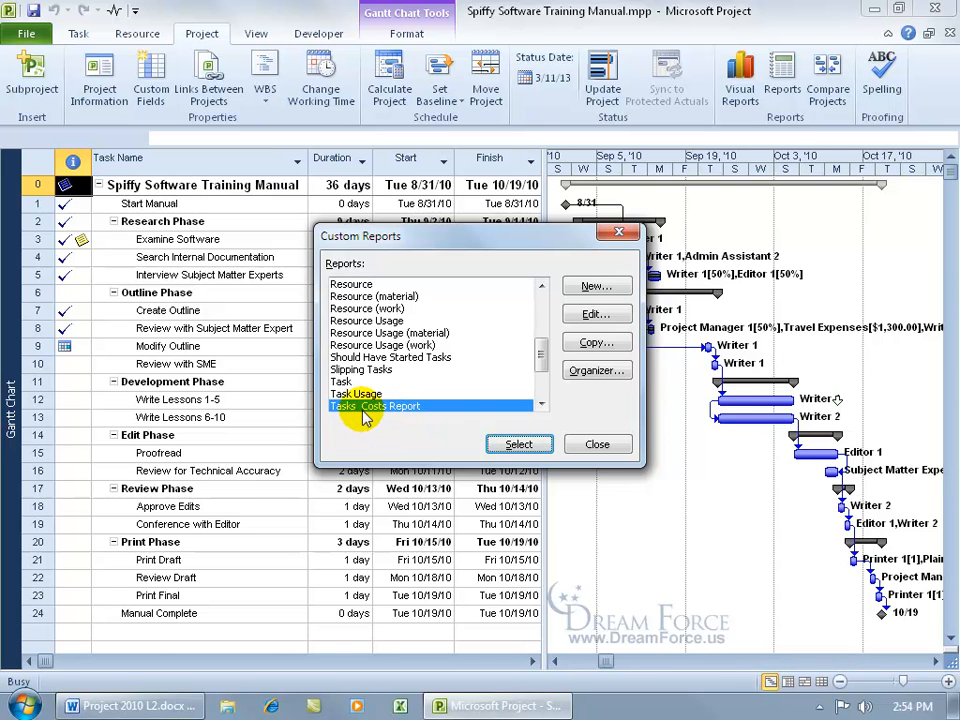
pyautogui.click(516, 442)
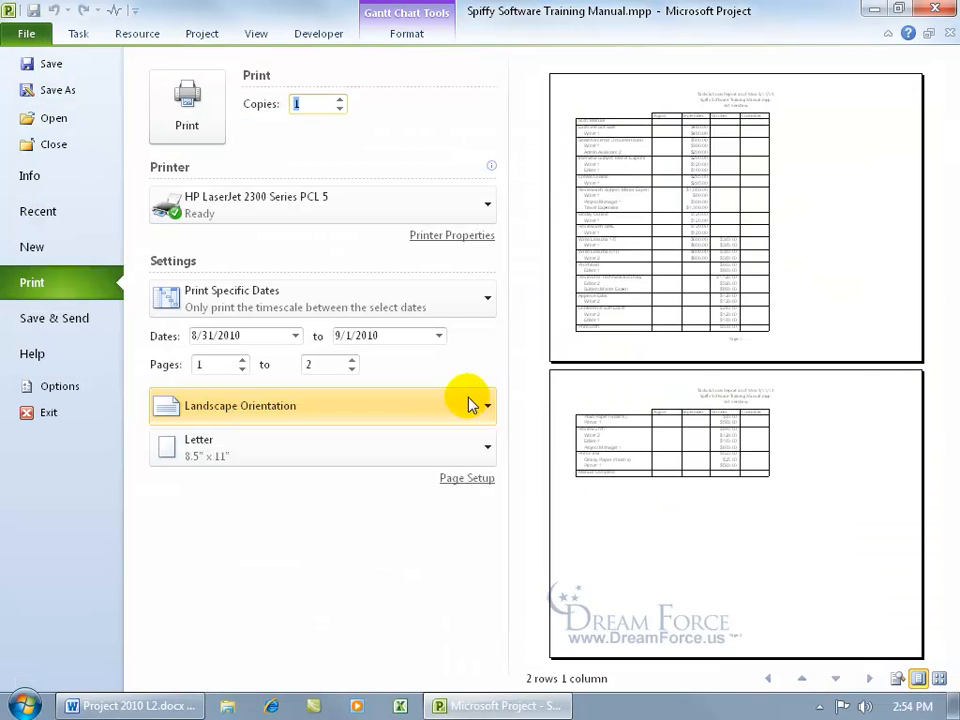
pyautogui.click(700, 145)
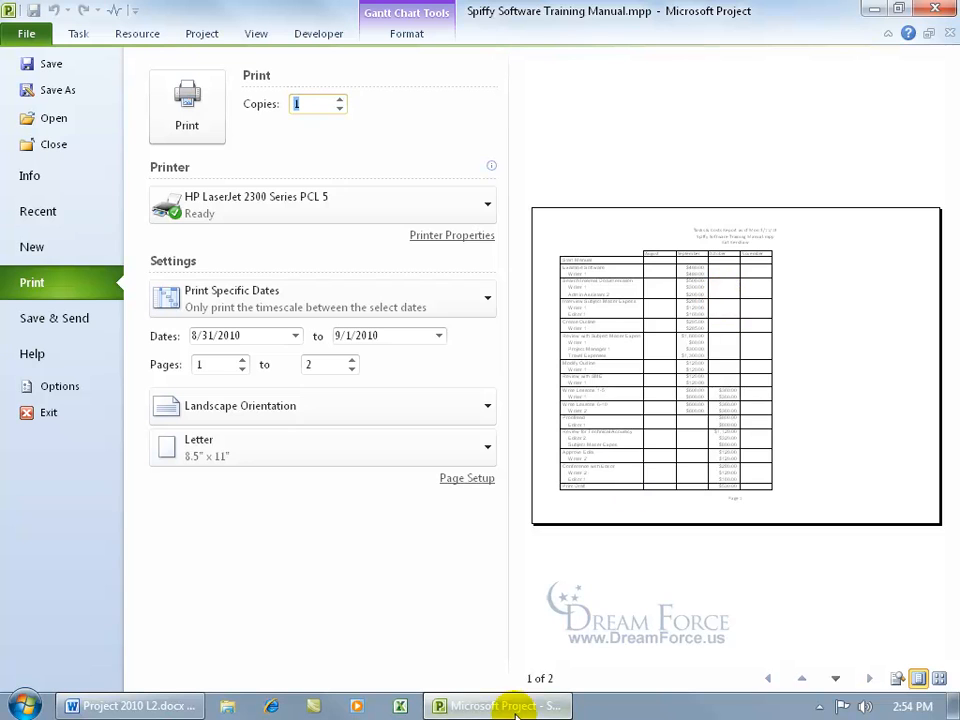
pyautogui.click(641, 380)
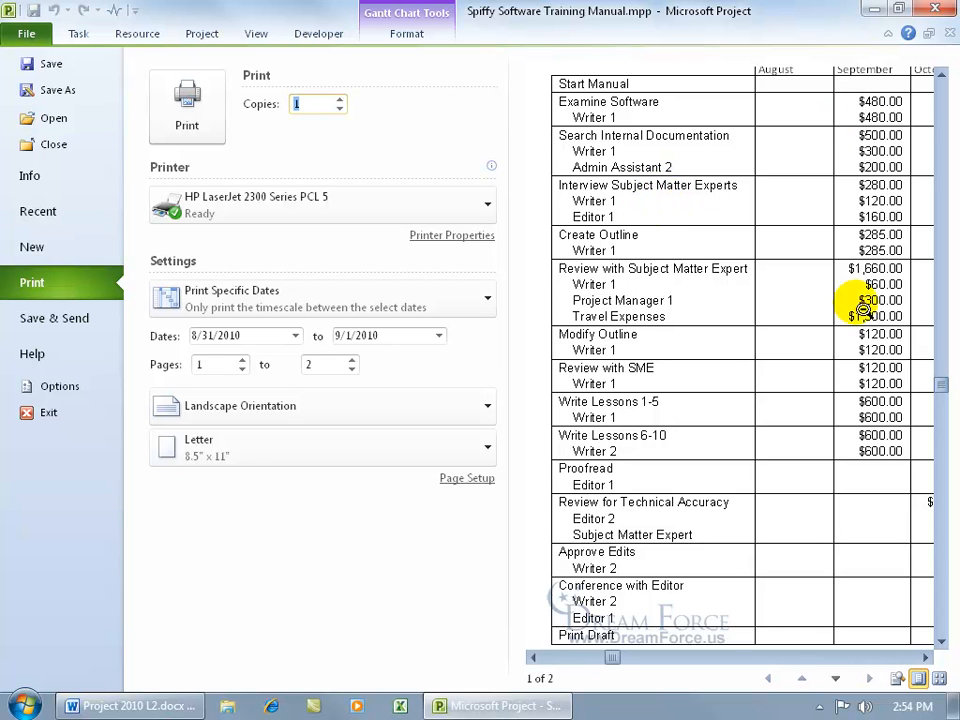
pyautogui.click(924, 657)
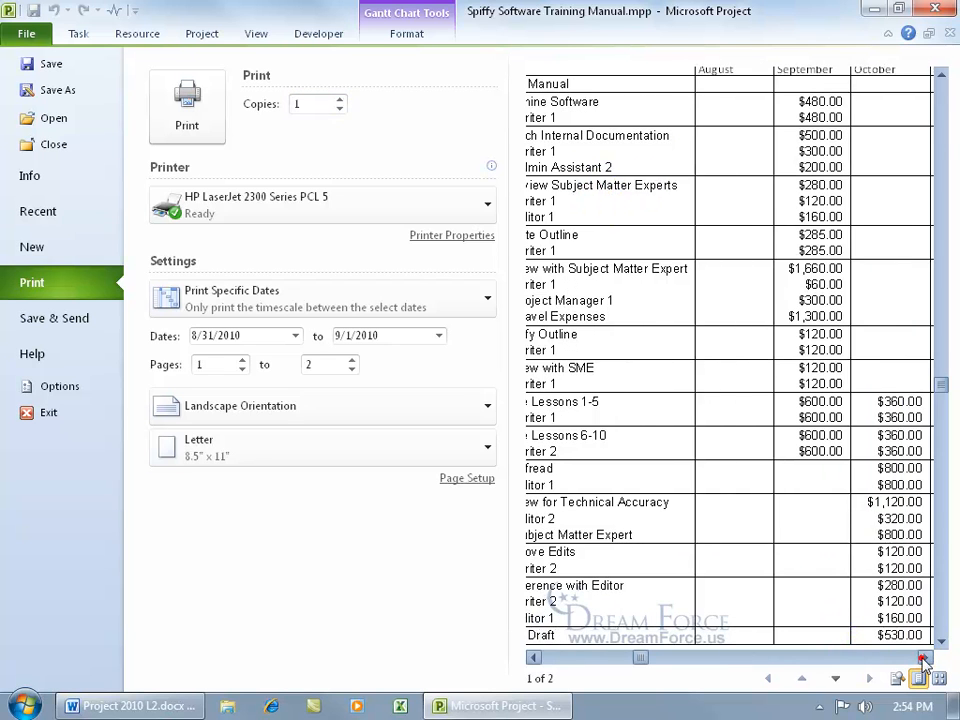
pyautogui.click(940, 73)
pyautogui.click(940, 73)
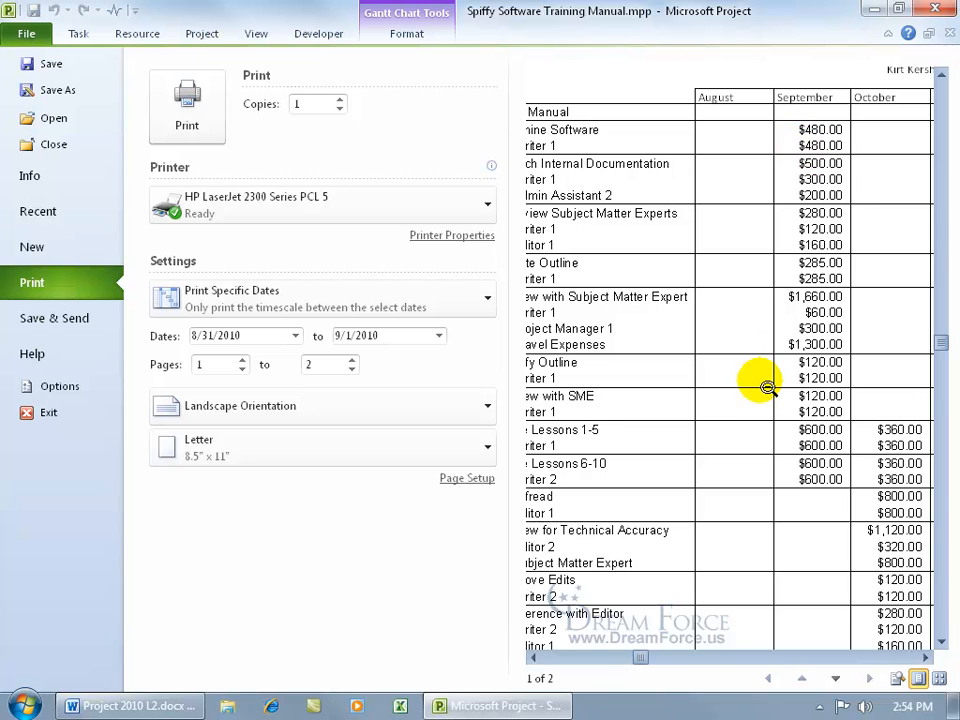
pyautogui.click(533, 657)
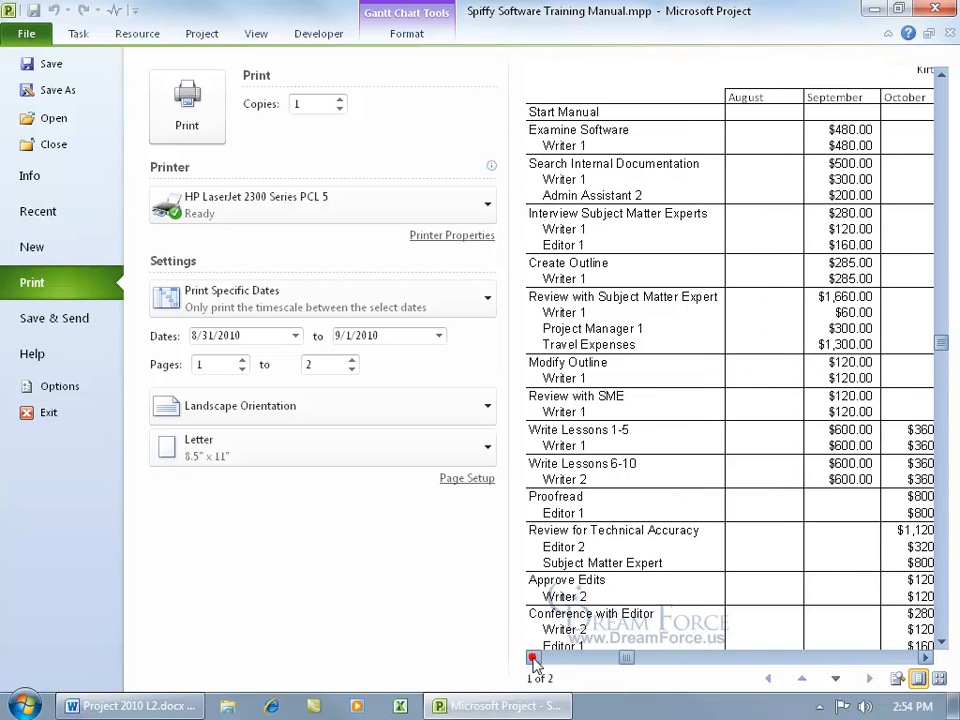
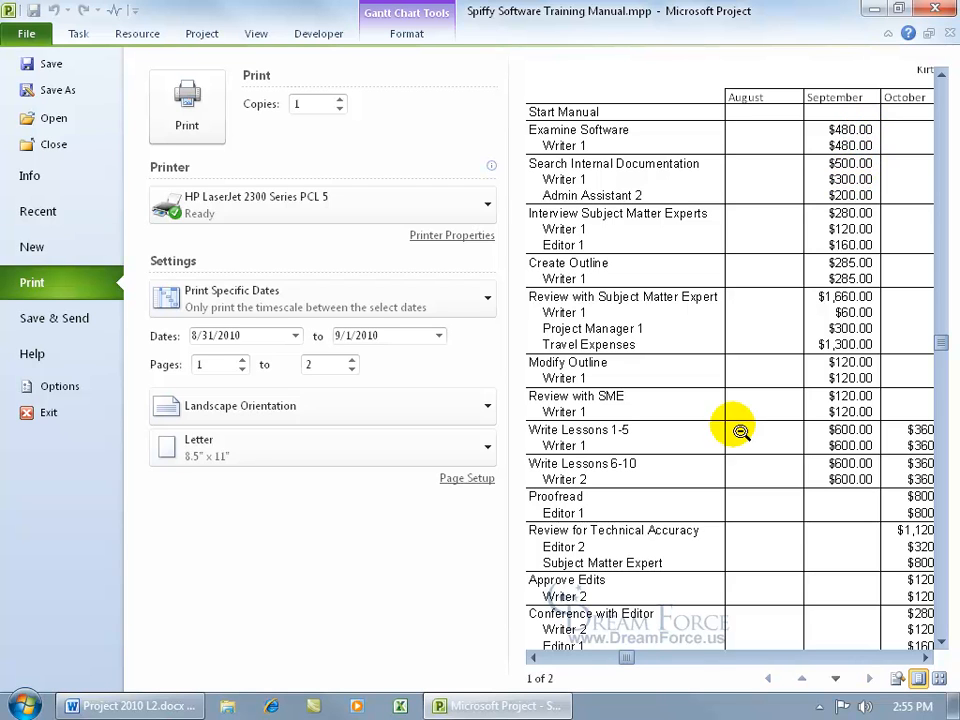
# Move to page 2 of the cost report preview, zooming out and back in on its cost table.
pyautogui.click(836, 681)
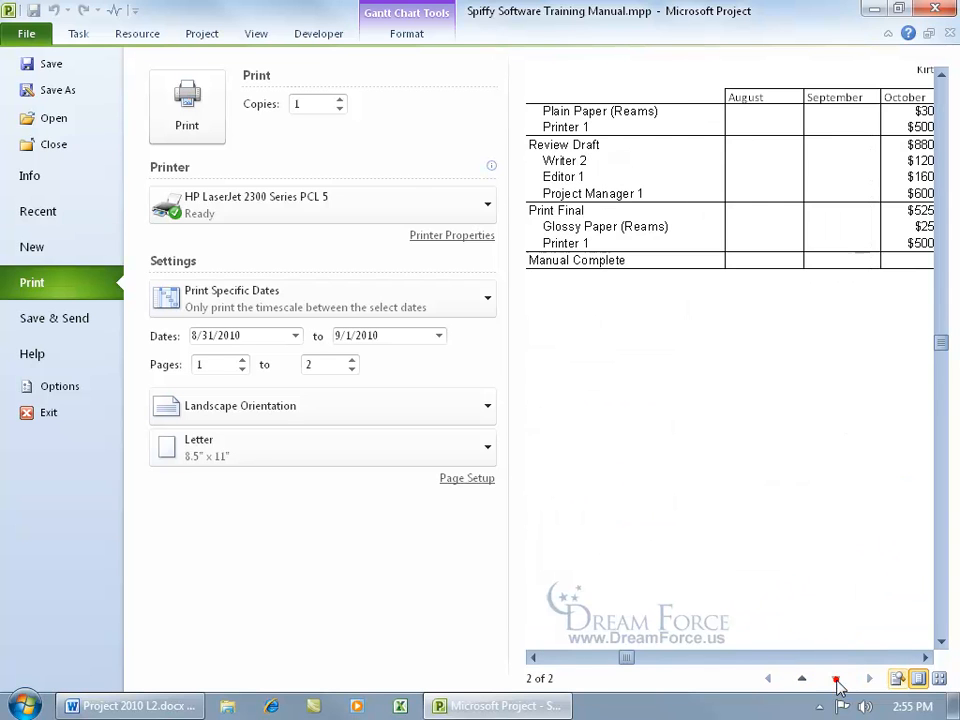
pyautogui.click(822, 337)
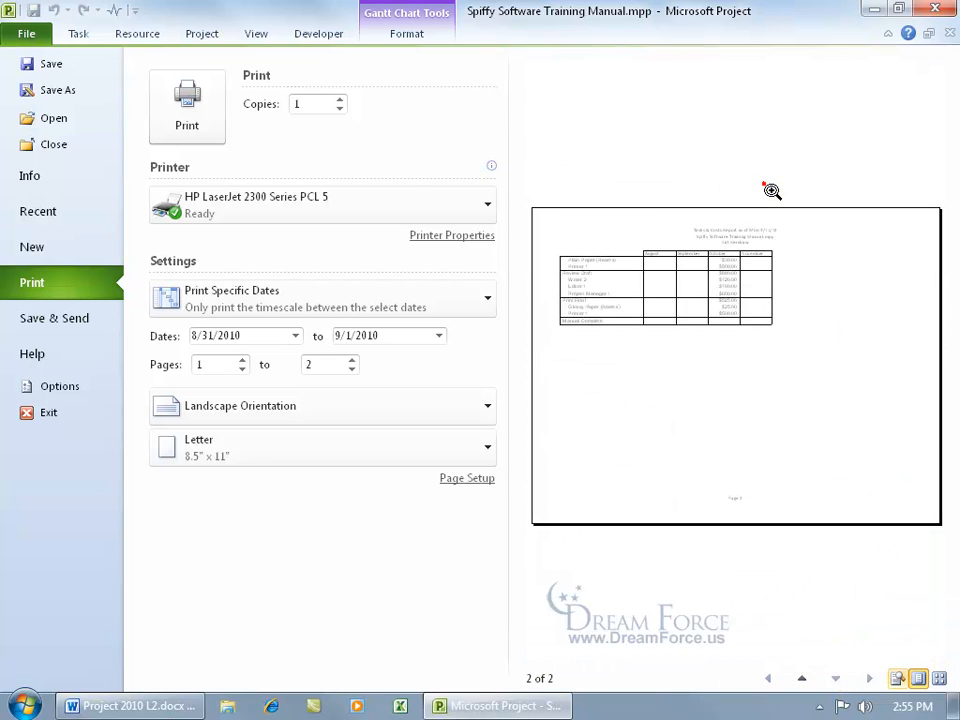
pyautogui.click(817, 298)
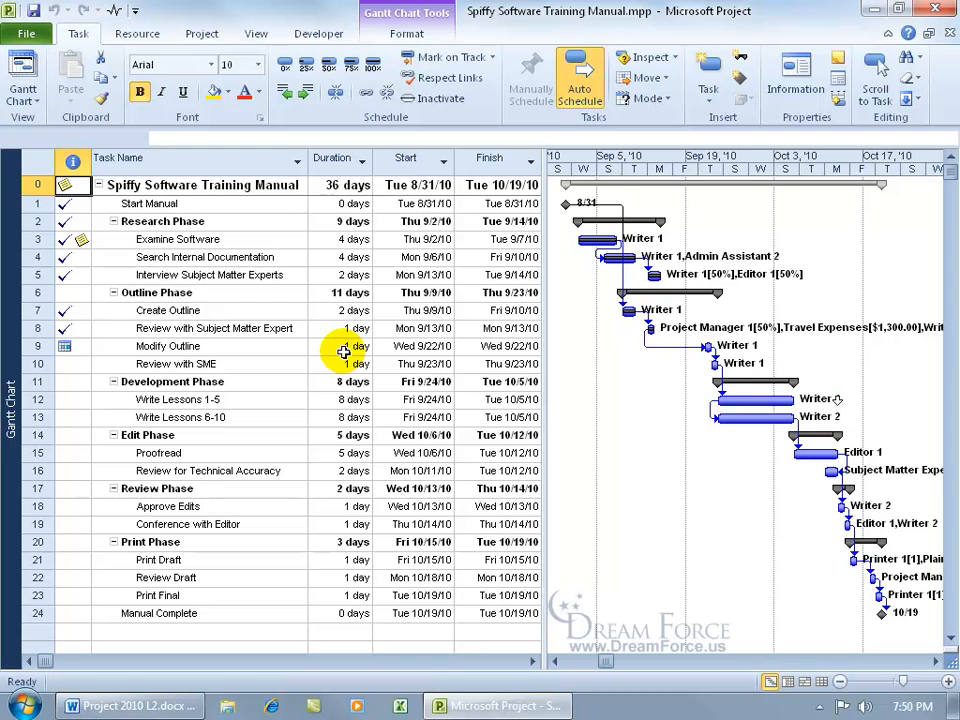
# Select the Create Outline task and open Custom Fields from the Project tab.
pyautogui.click(214, 310)
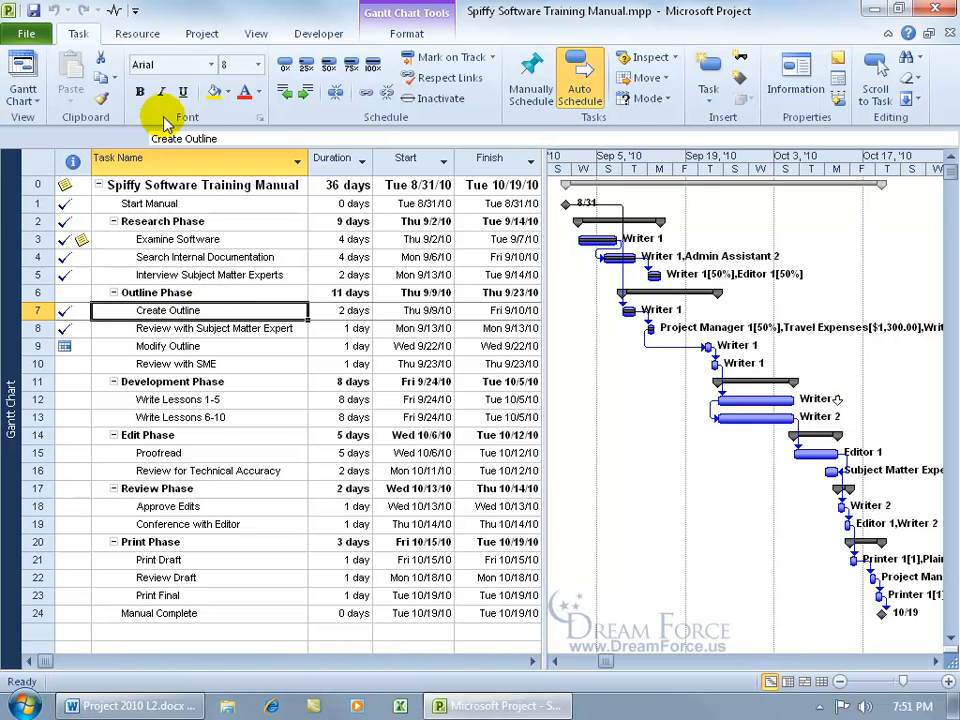
pyautogui.click(201, 34)
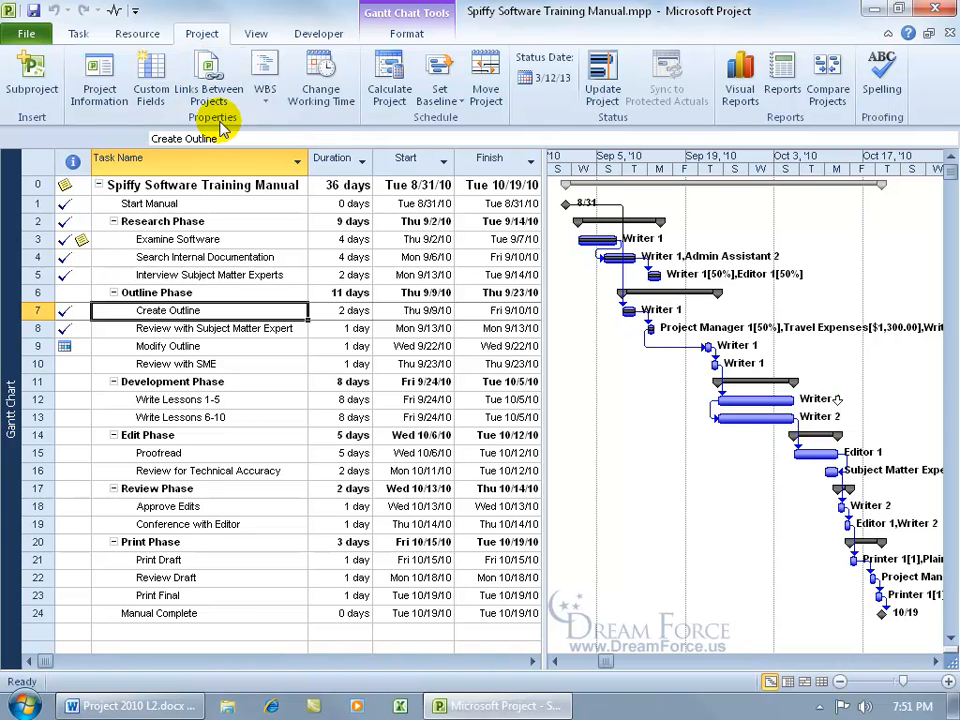
pyautogui.click(166, 90)
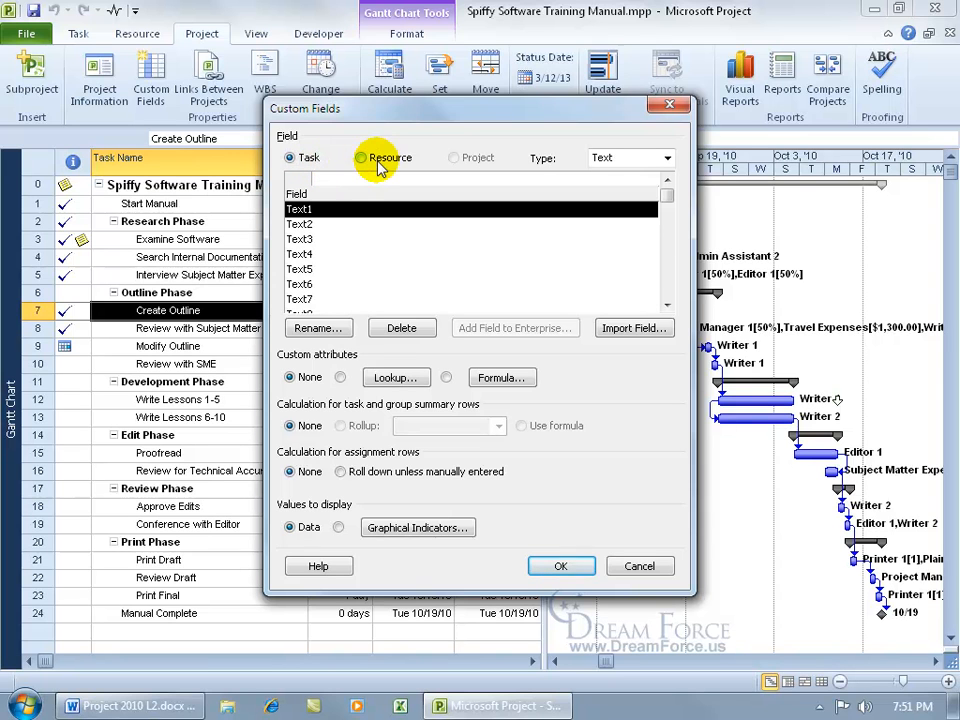
pyautogui.click(665, 158)
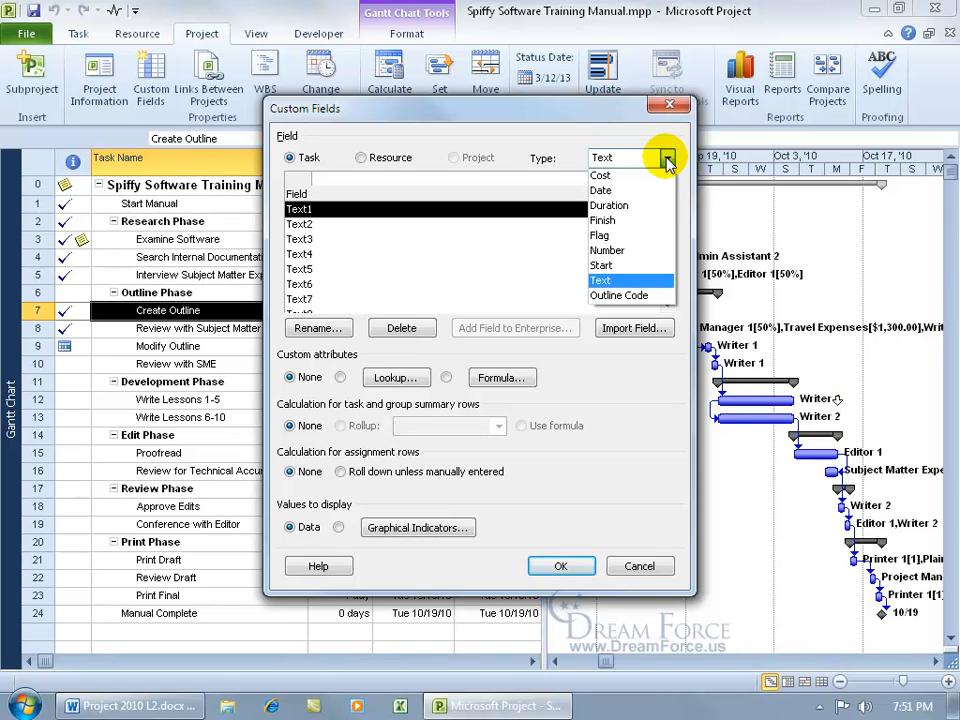
pyautogui.click(614, 282)
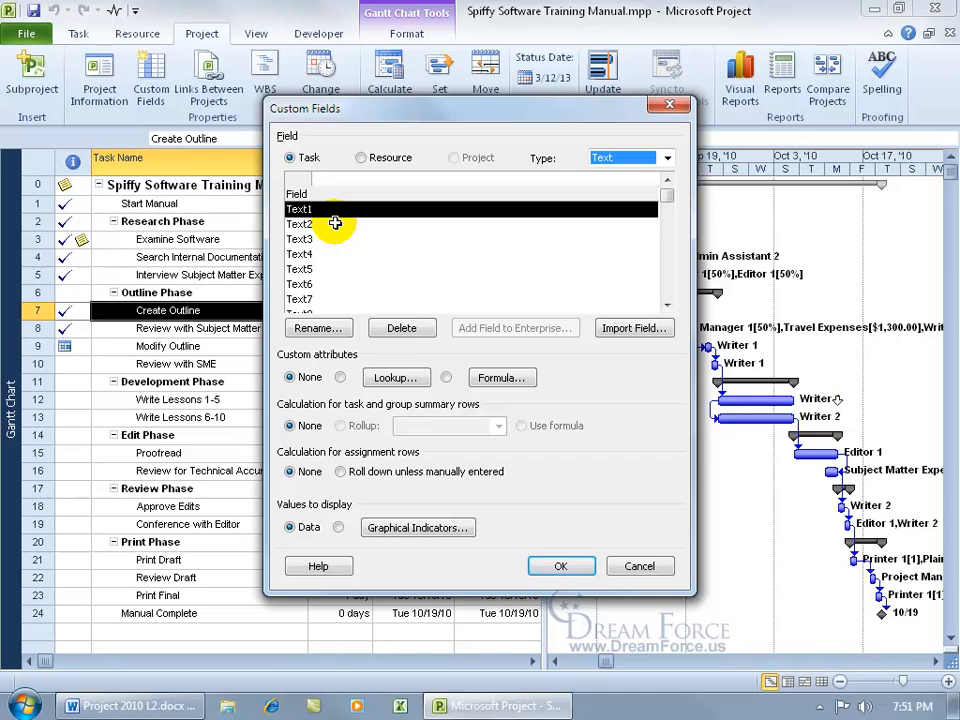
pyautogui.click(667, 305)
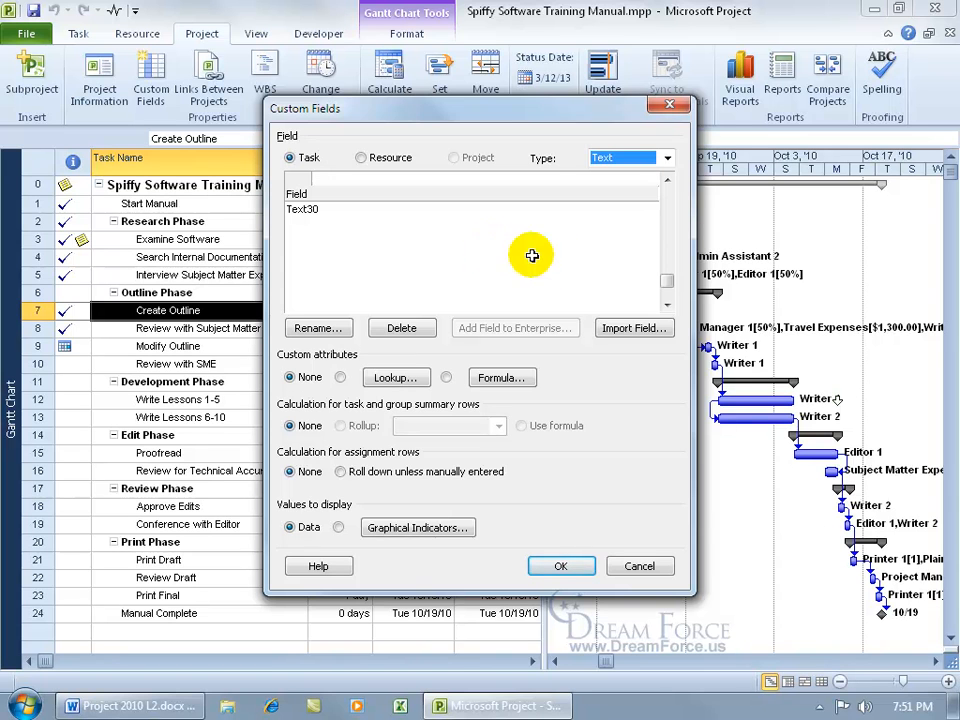
pyautogui.moveTo(666, 281); pyautogui.dragTo(667, 192)
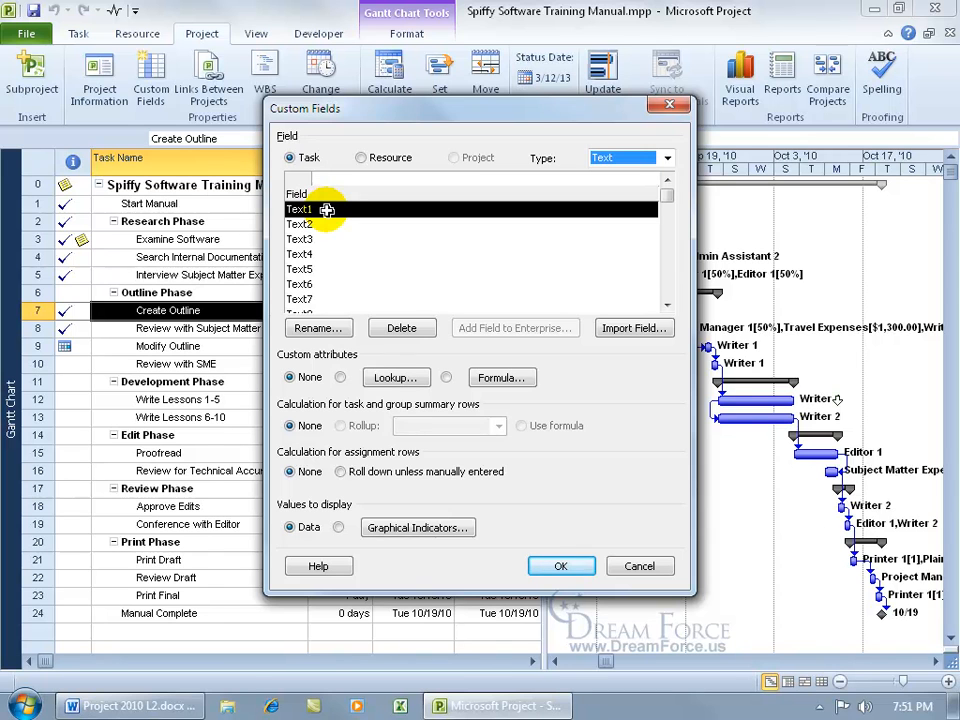
# Rename task field Text1 to 'Deliverables', redoing the rename once, and confirm Custom Fields with OK.
pyautogui.click(312, 327)
pyautogui.write('D')
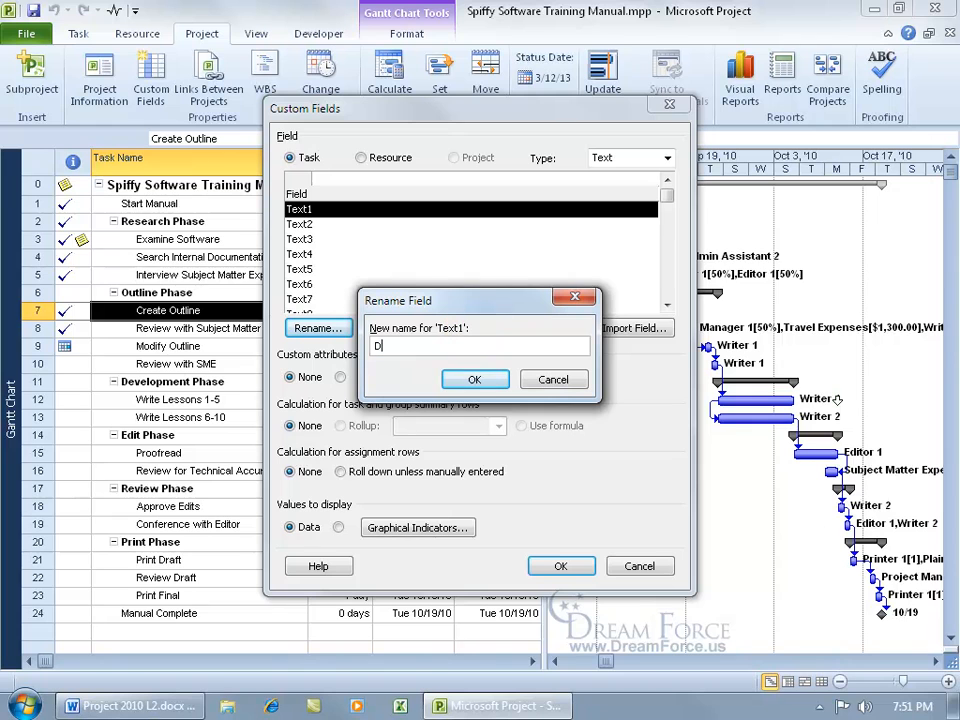
pyautogui.write('eliverables')
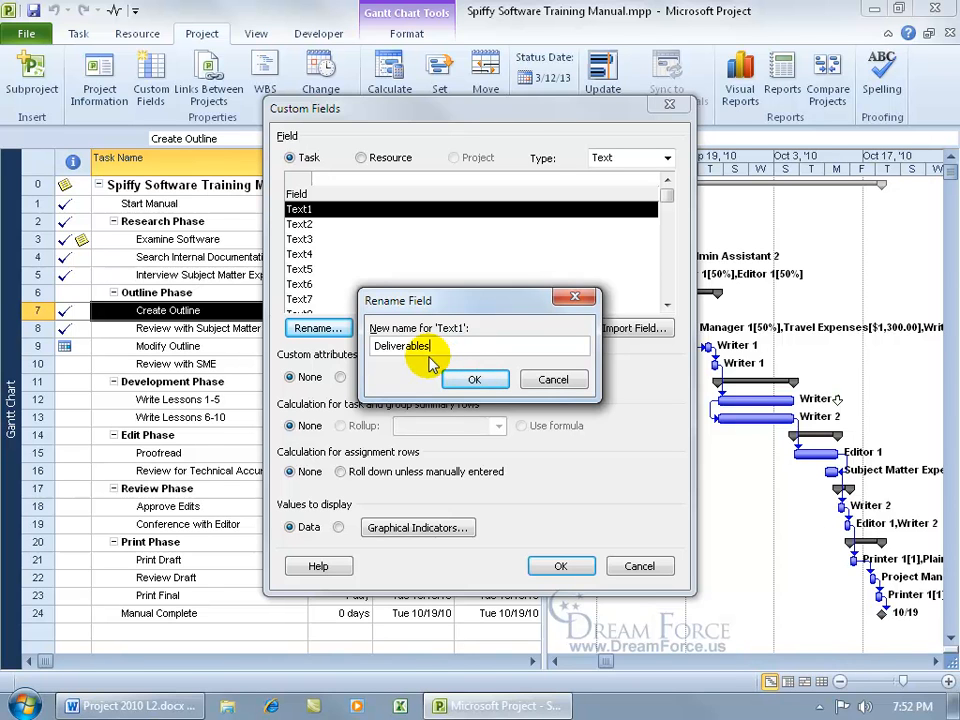
pyautogui.click(468, 382)
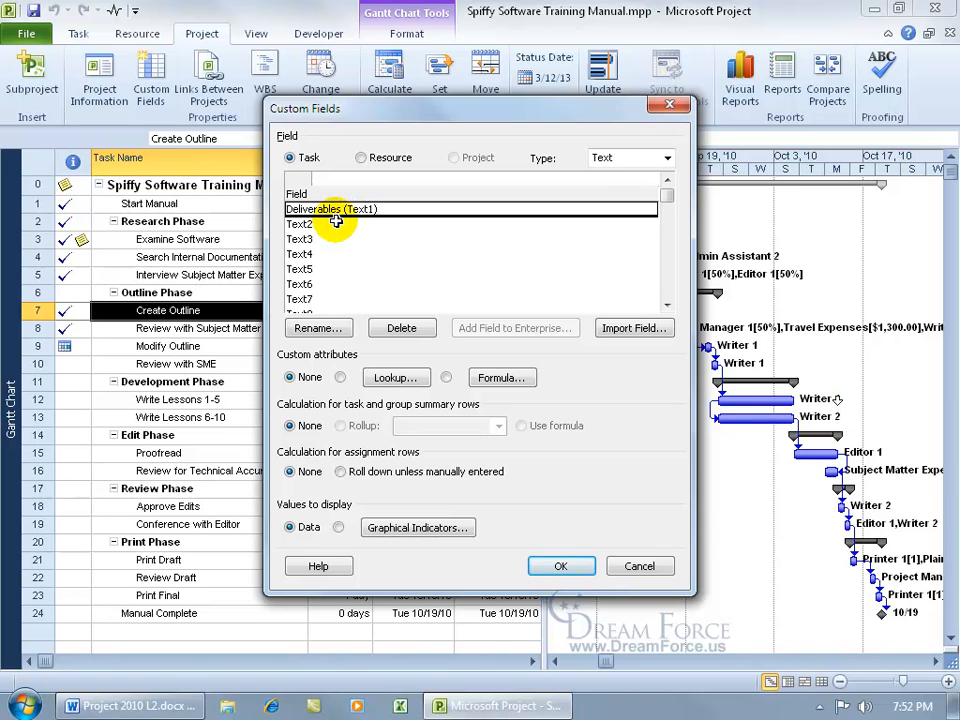
pyautogui.click(399, 332)
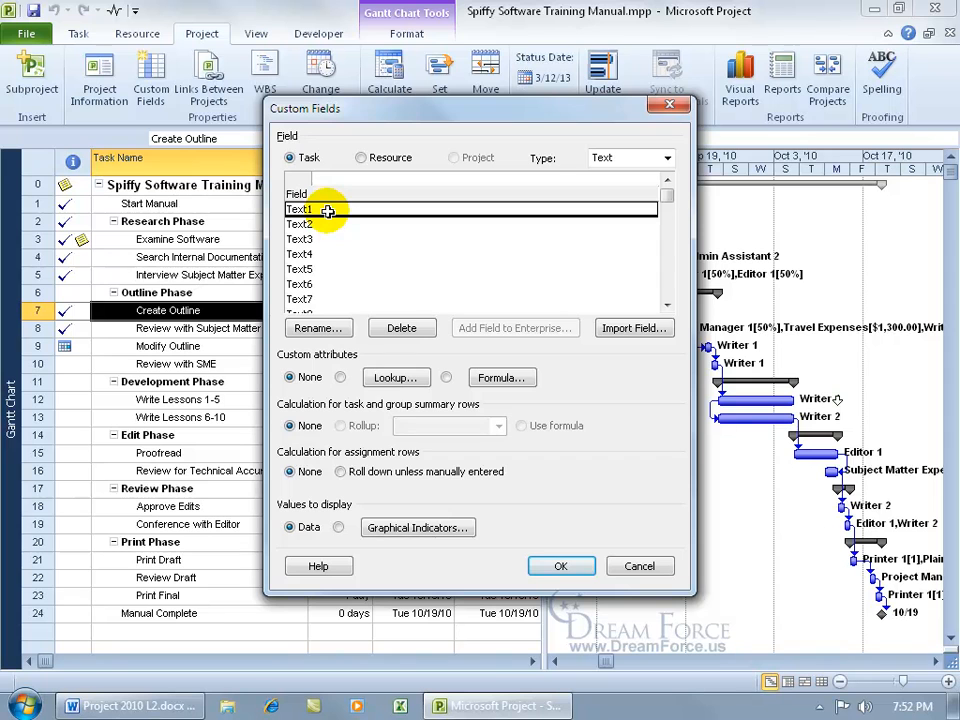
pyautogui.click(320, 330)
pyautogui.write('Deliverables')
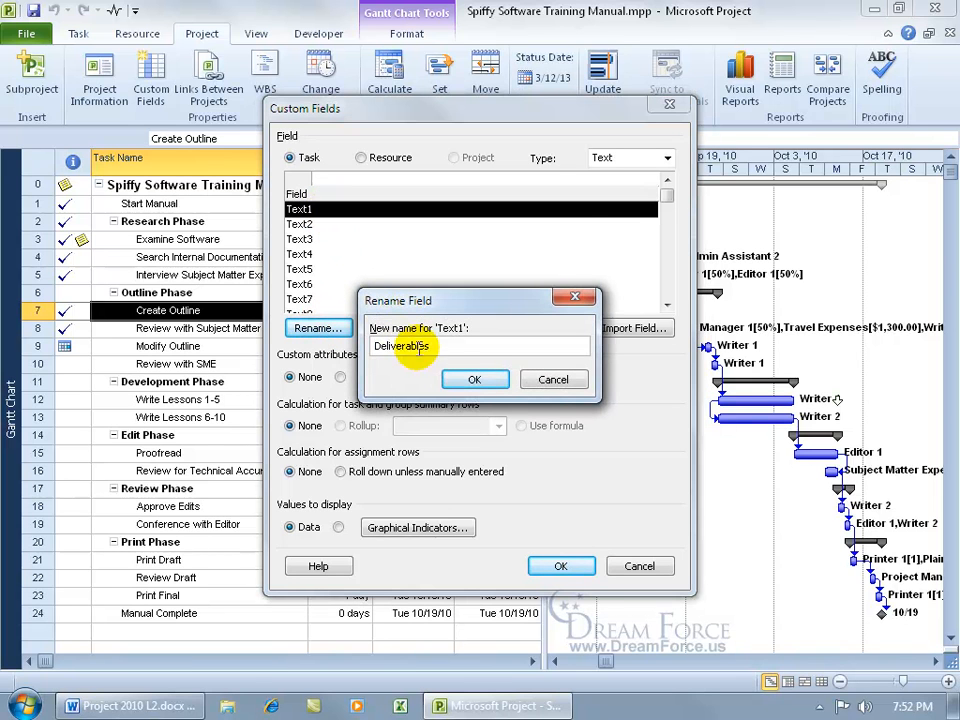
pyautogui.click(468, 380)
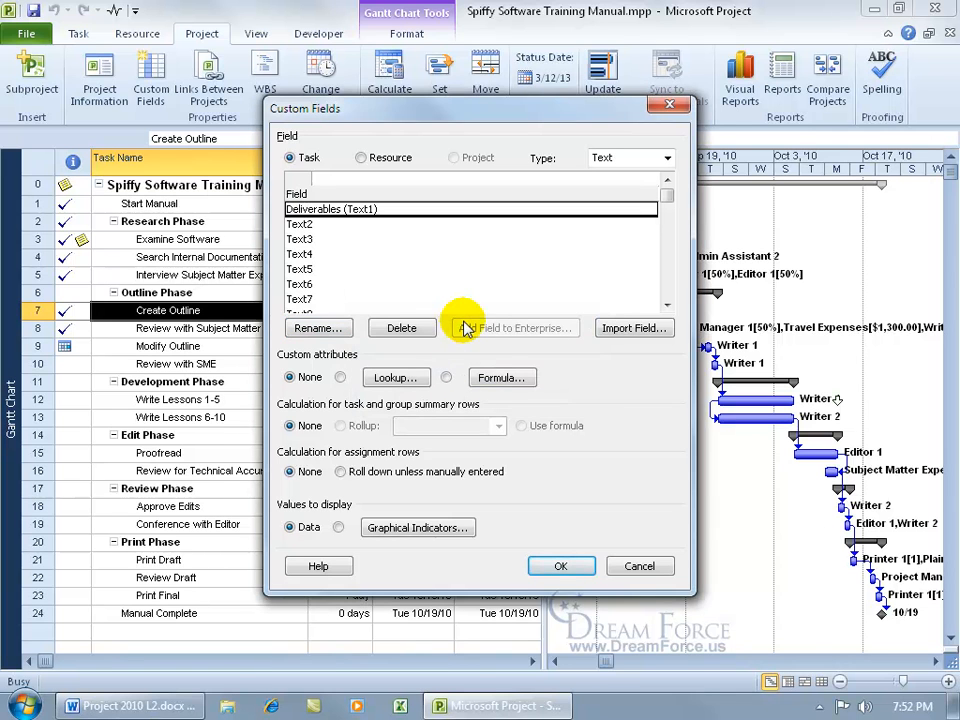
pyautogui.click(555, 563)
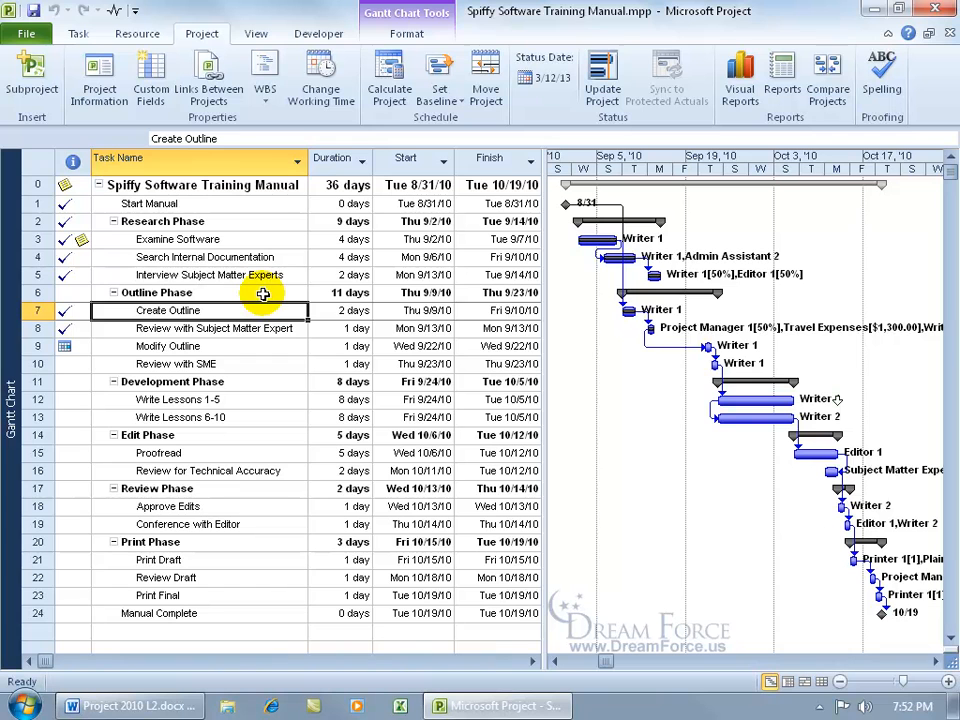
# Insert a Text1 (Deliverables) column before Task Name and select Create Outline's Deliverables cell.
pyautogui.rightClick(199, 166)
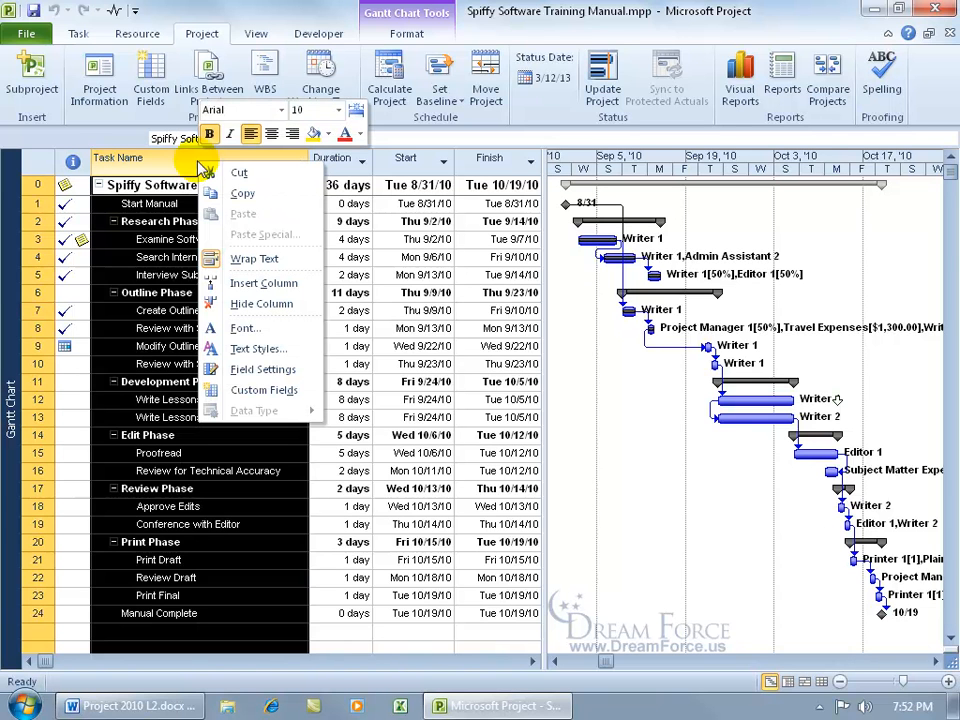
pyautogui.click(245, 283)
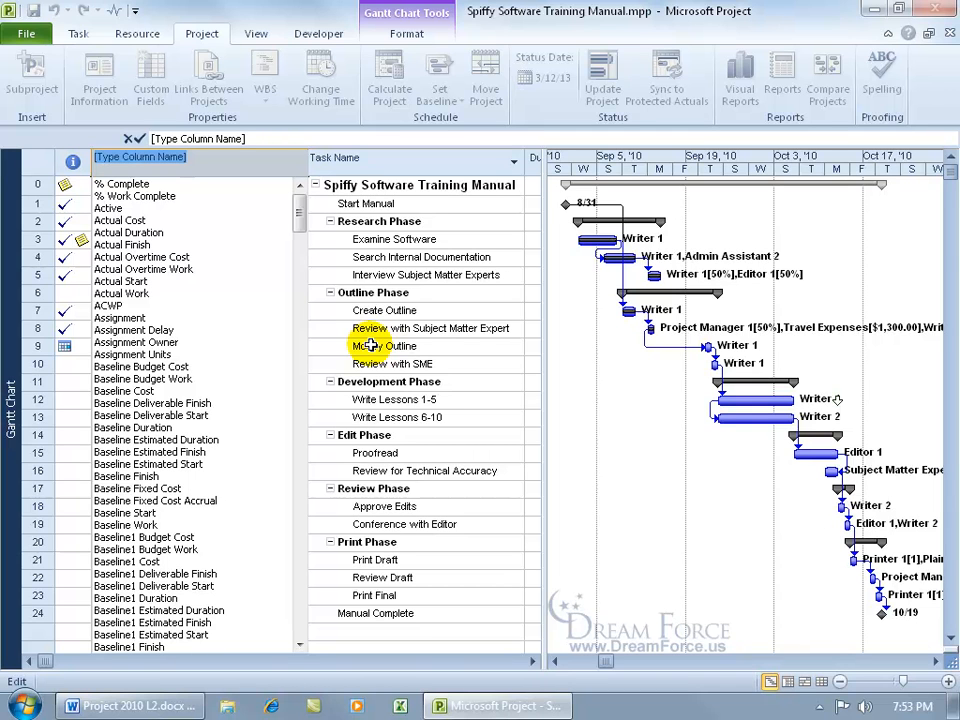
pyautogui.write('text1 ( Deliverables')
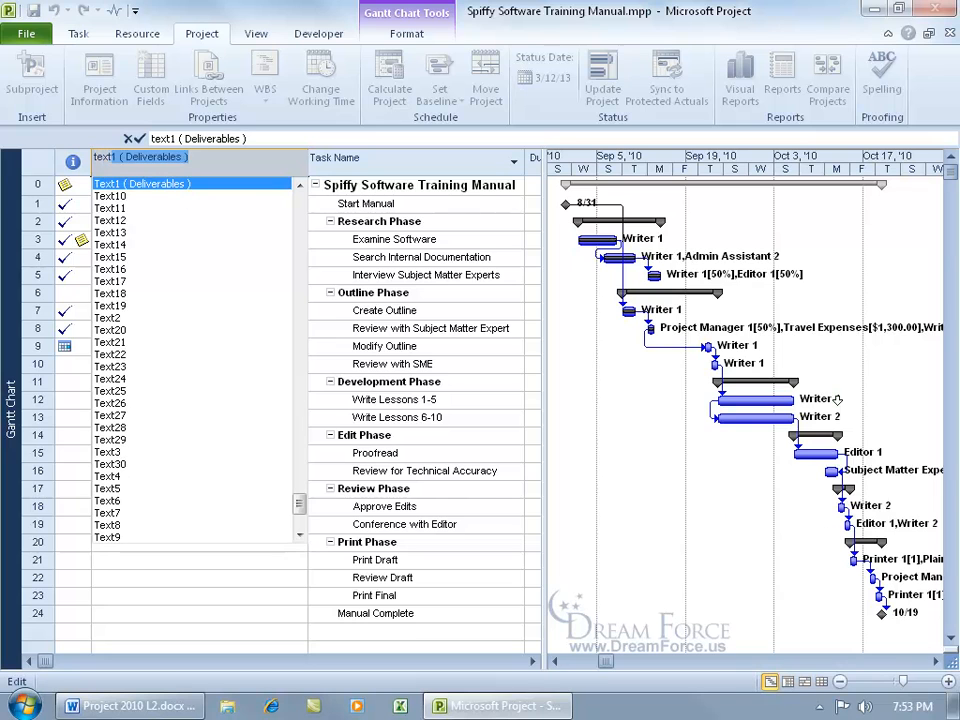
pyautogui.click(148, 186)
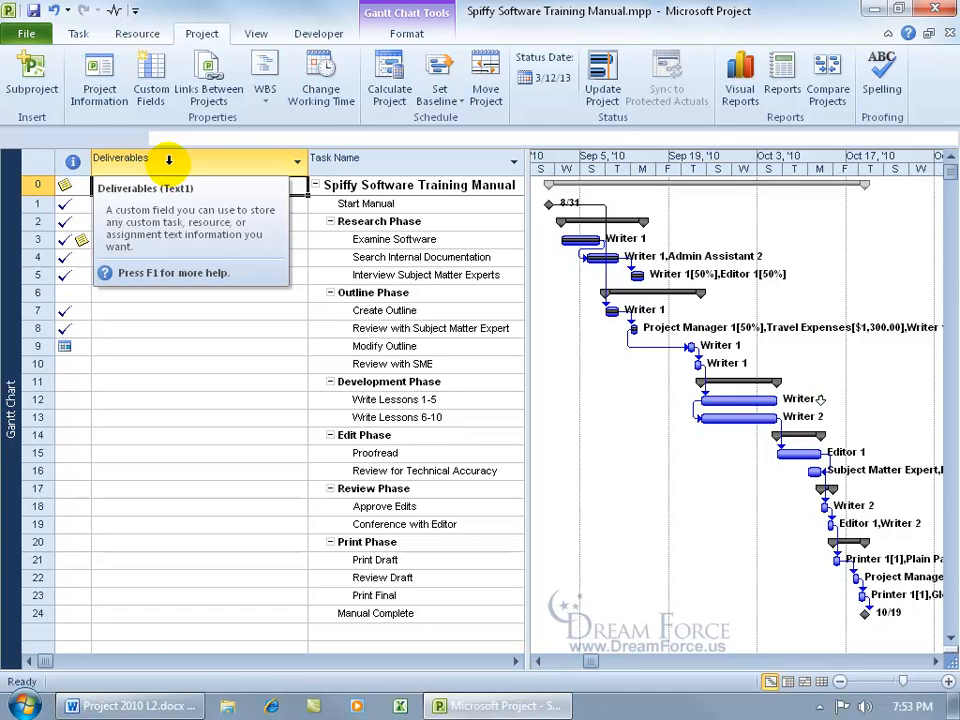
pyautogui.click(146, 310)
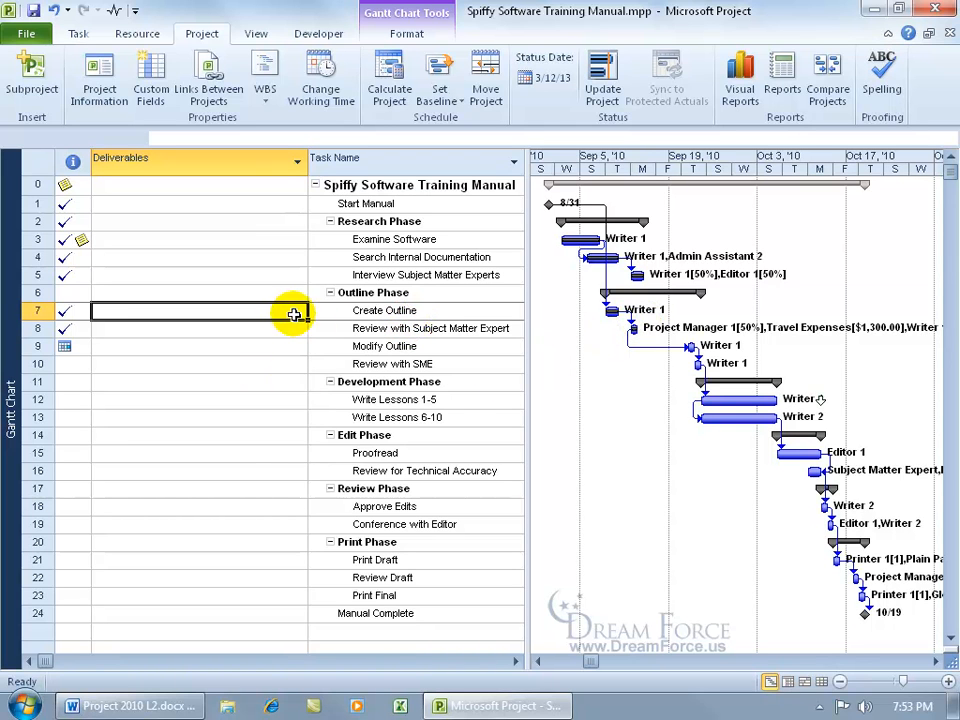
# Enter 'Spiffy document 1 & Spiffier Document 2' for Create Outline and narrow the Deliverables column.
pyautogui.write('Spiffy document 1 & Spiffier Document 2')
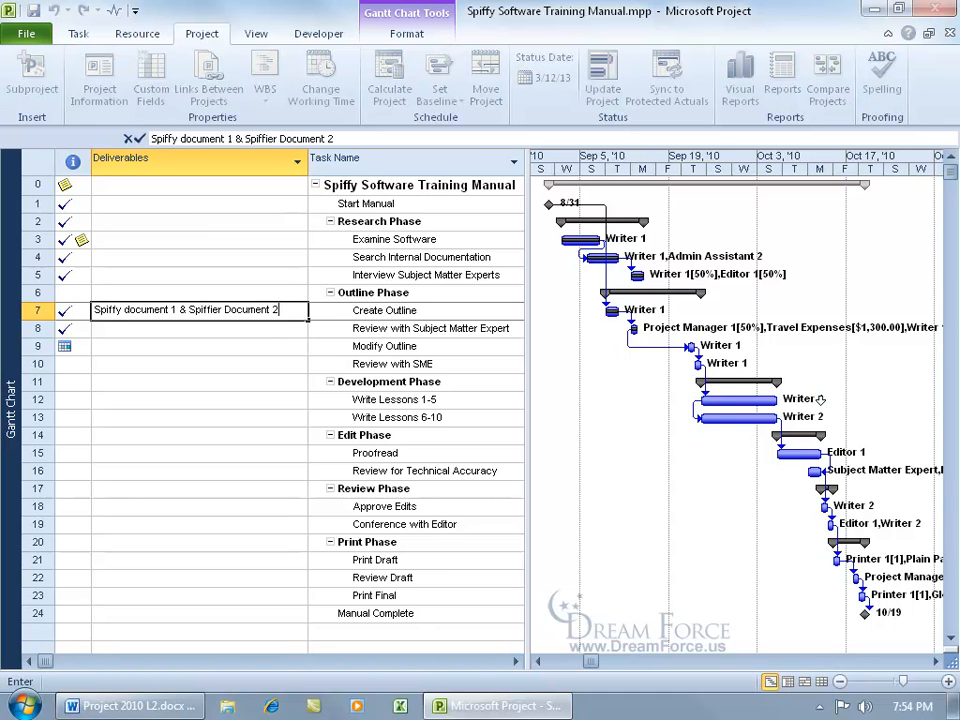
pyautogui.press('Return')
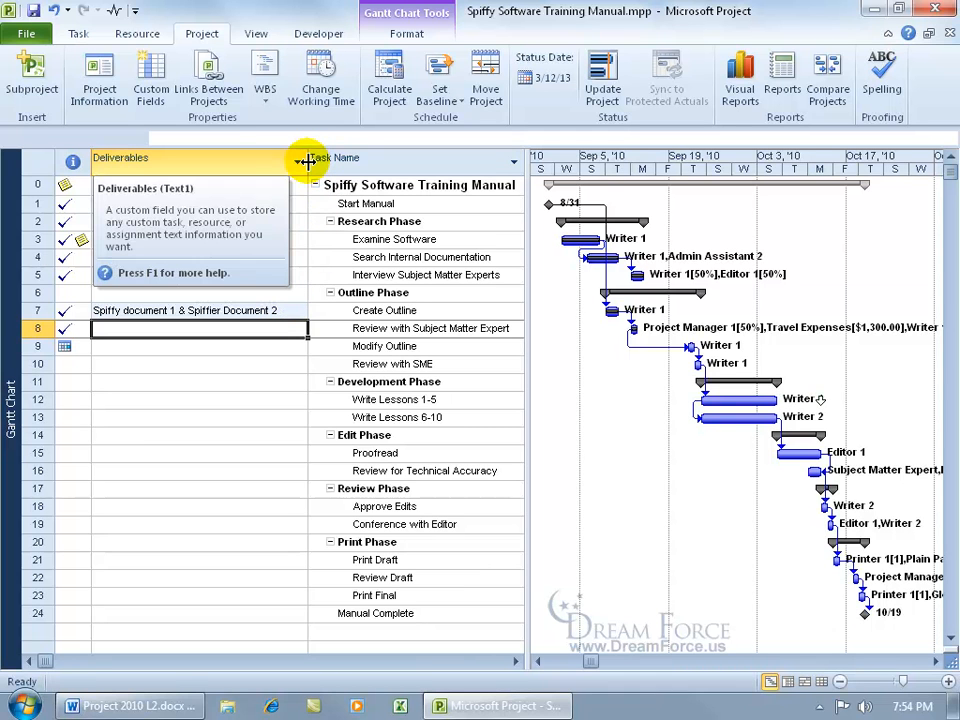
pyautogui.moveTo(307, 161); pyautogui.dragTo(175, 172)
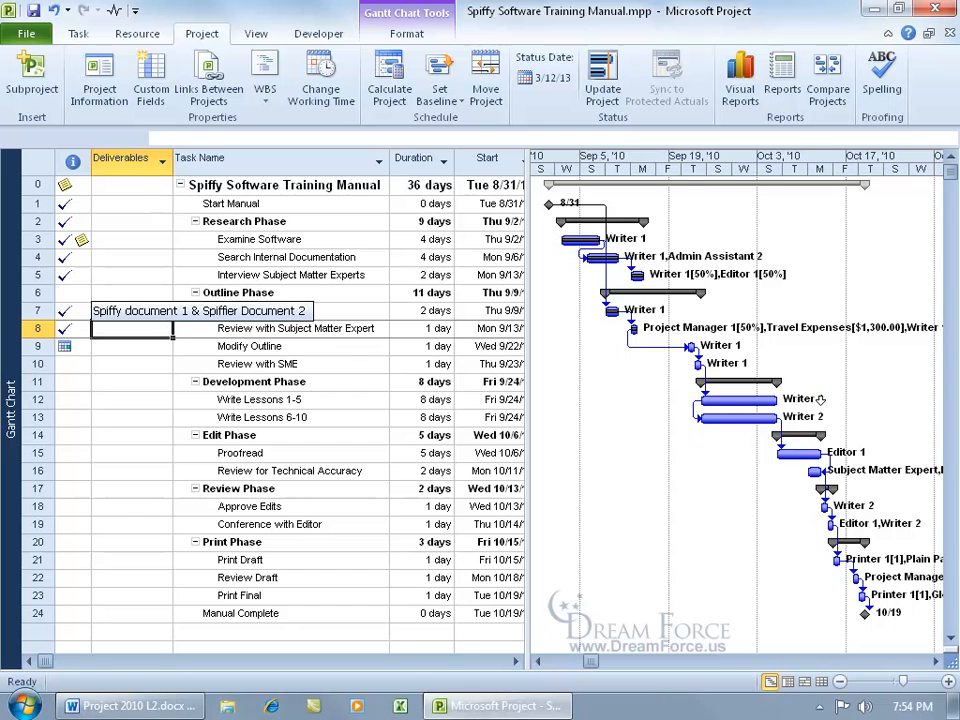
pyautogui.click(146, 311)
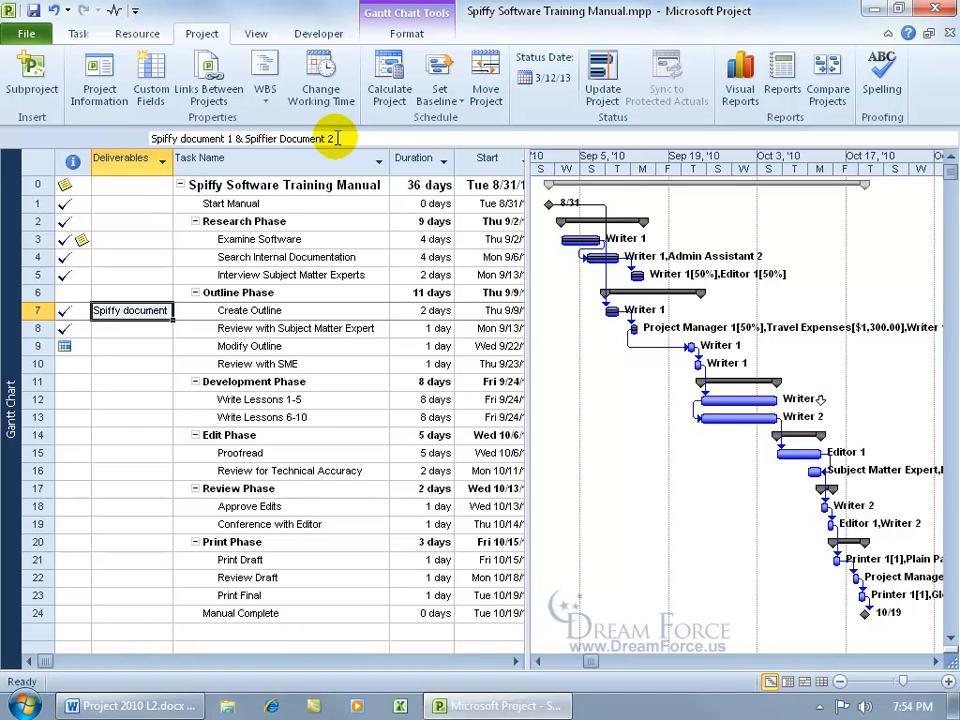
# Review the Display category in Project Options, then close the options with OK.
pyautogui.click(36, 35)
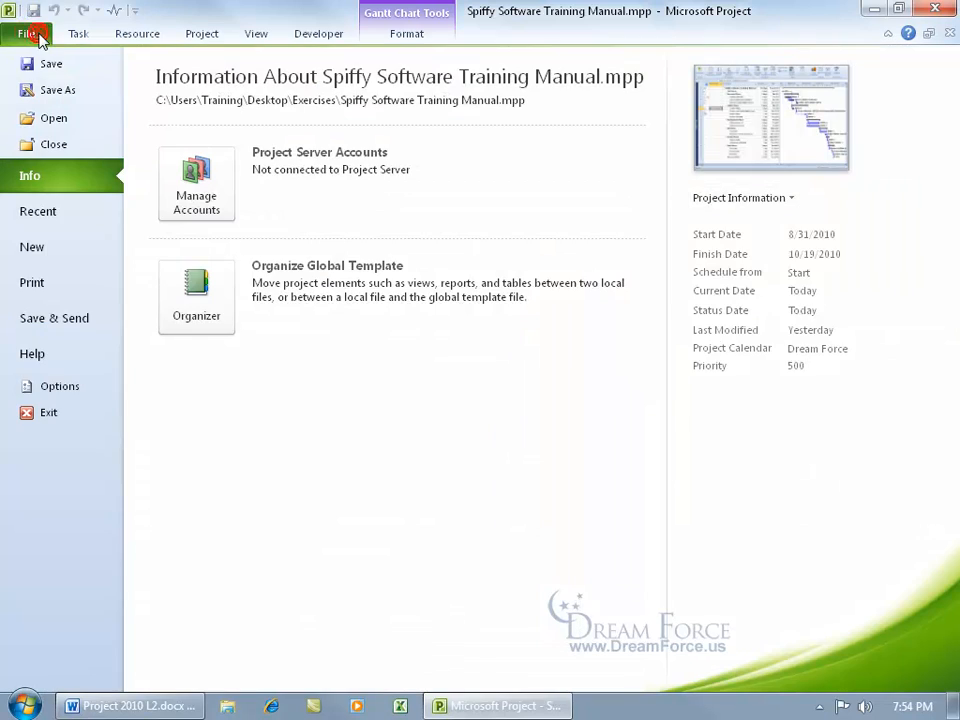
pyautogui.click(64, 388)
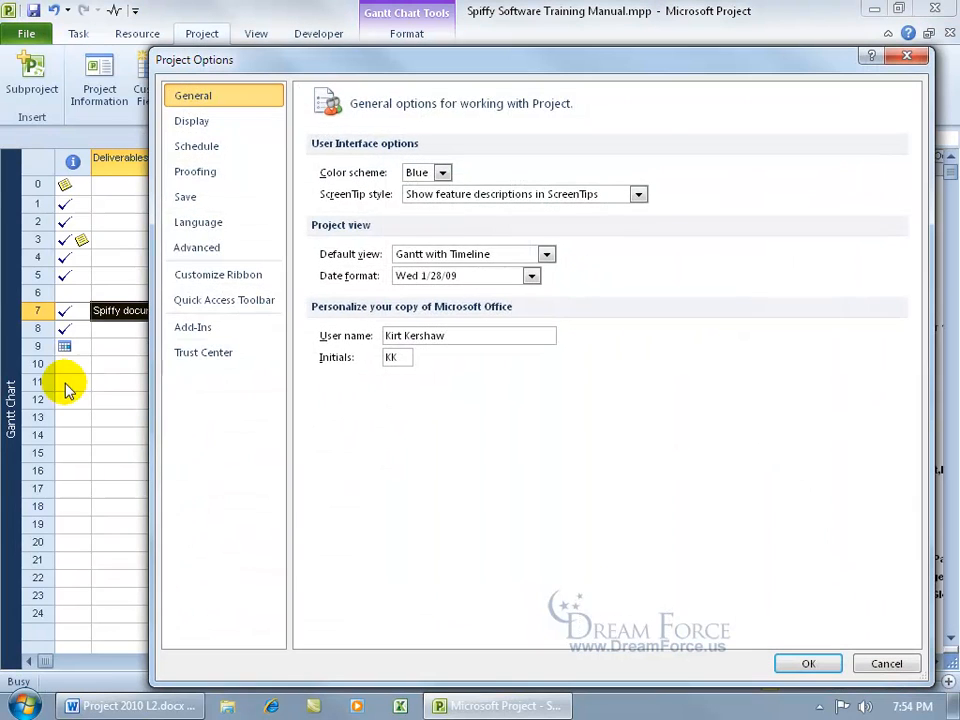
pyautogui.click(214, 125)
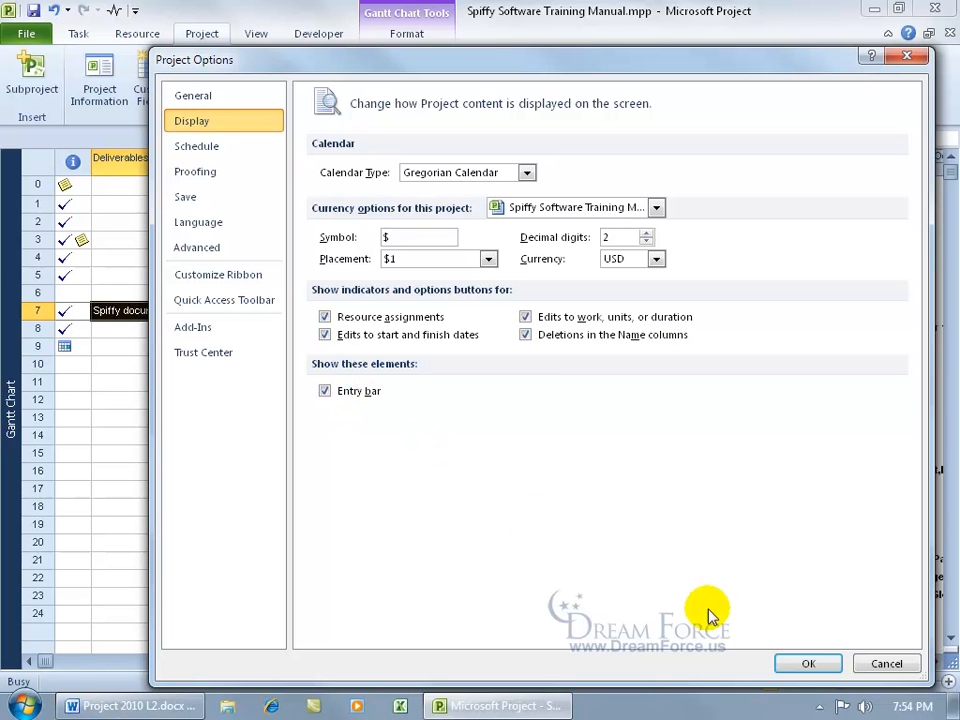
pyautogui.click(806, 663)
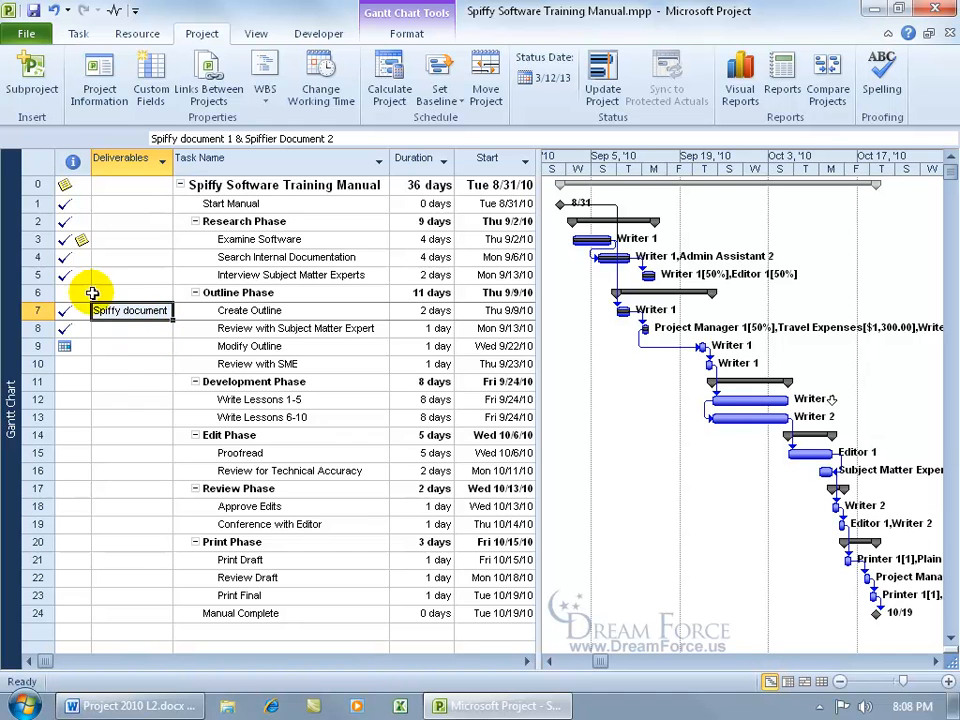
# Switch the Gantt Chart's task sheet from the current table to the Work table.
pyautogui.rightClick(36, 162)
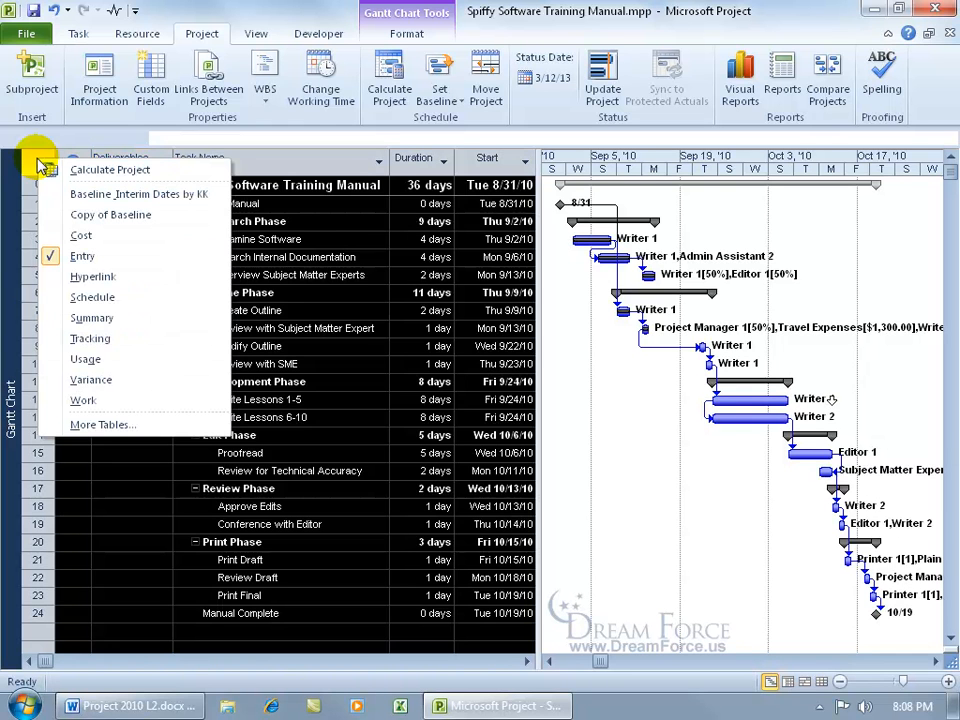
pyautogui.click(84, 400)
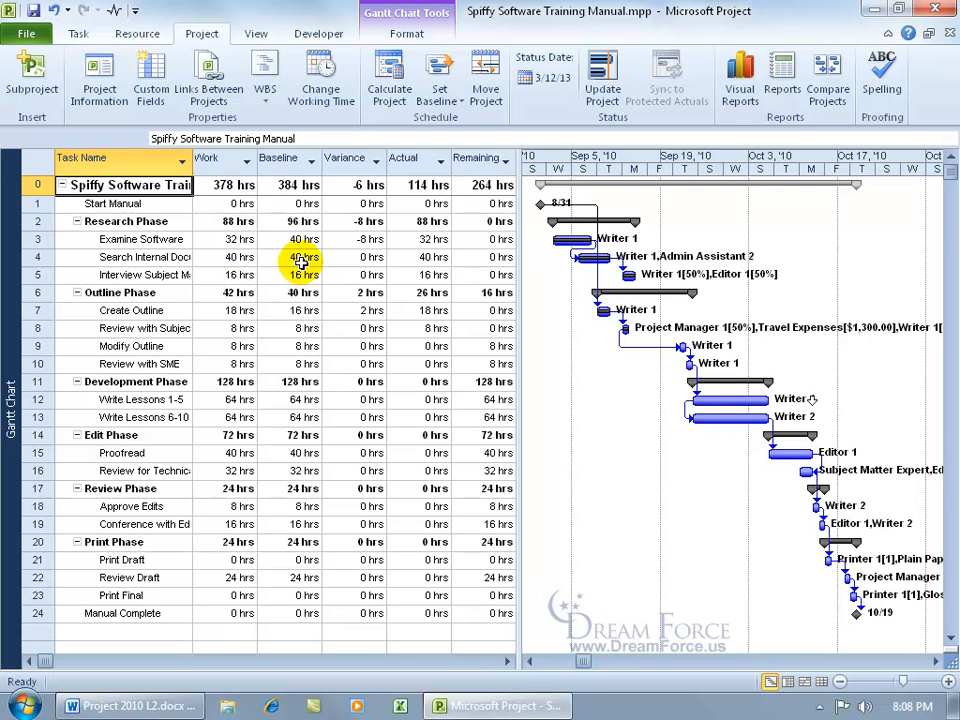
pyautogui.moveTo(292, 156)
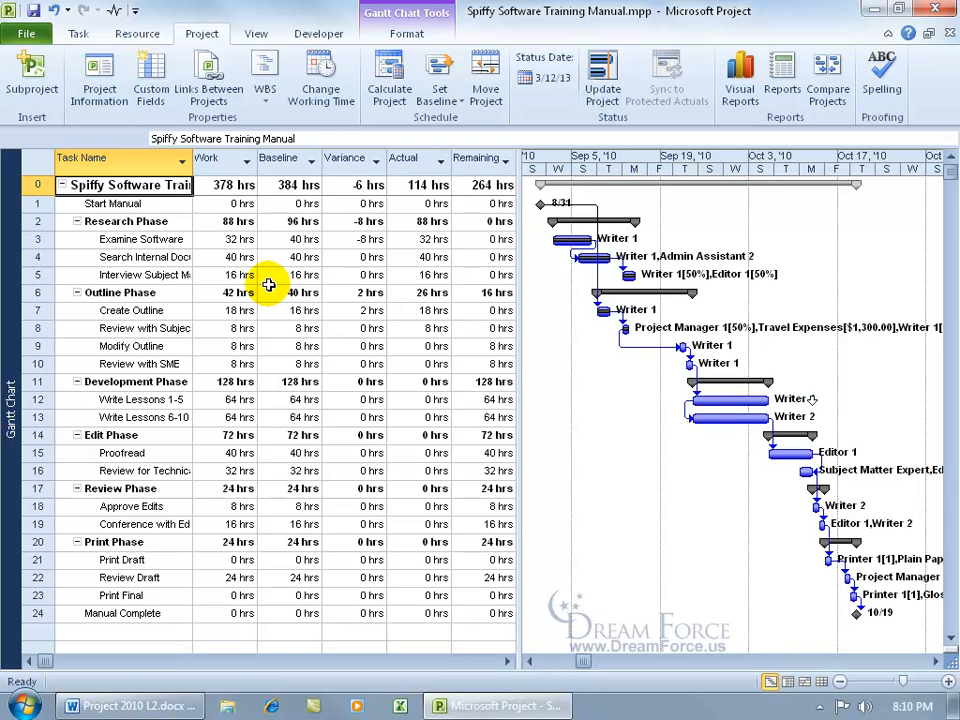
# In Custom Fields, rename the unused Text2 task field to 'Workload Summary'.
pyautogui.click(152, 94)
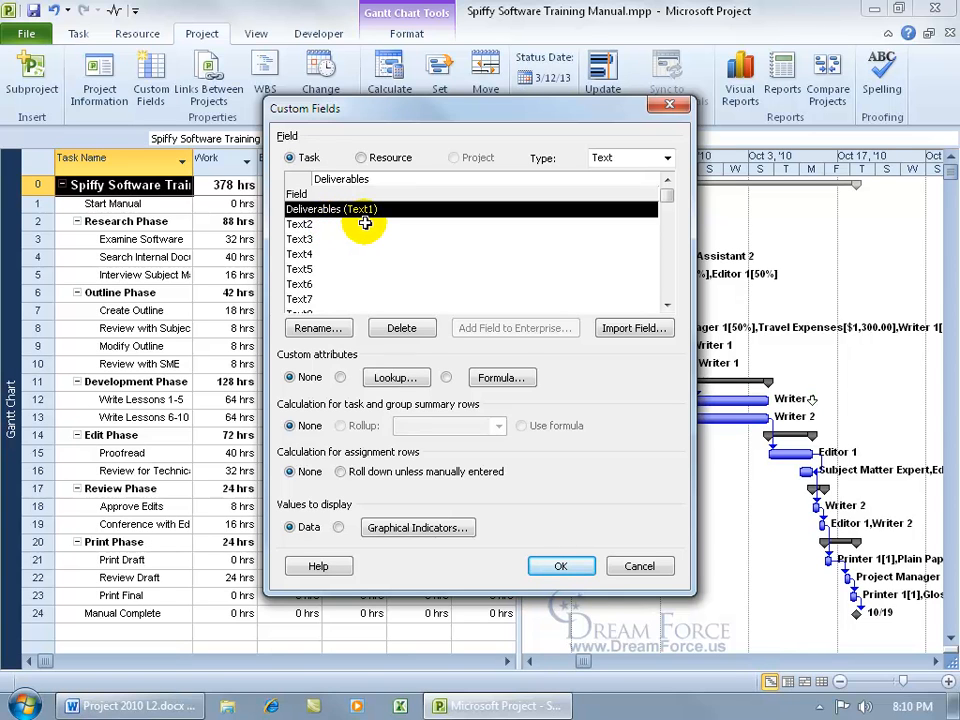
pyautogui.click(328, 224)
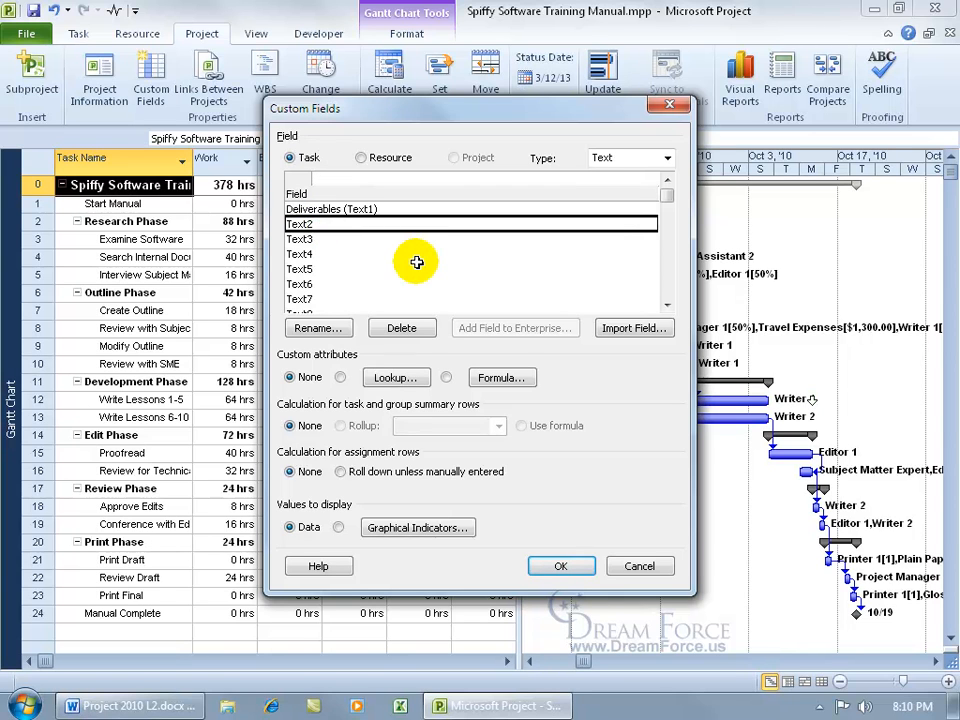
pyautogui.click(328, 329)
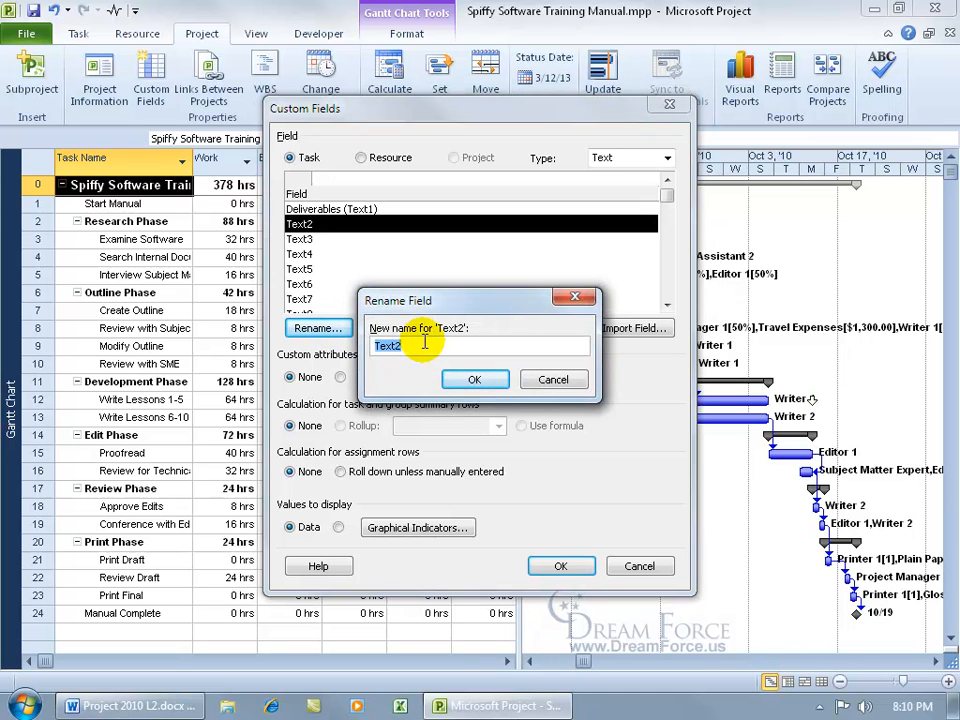
pyautogui.write('Workload Summary')
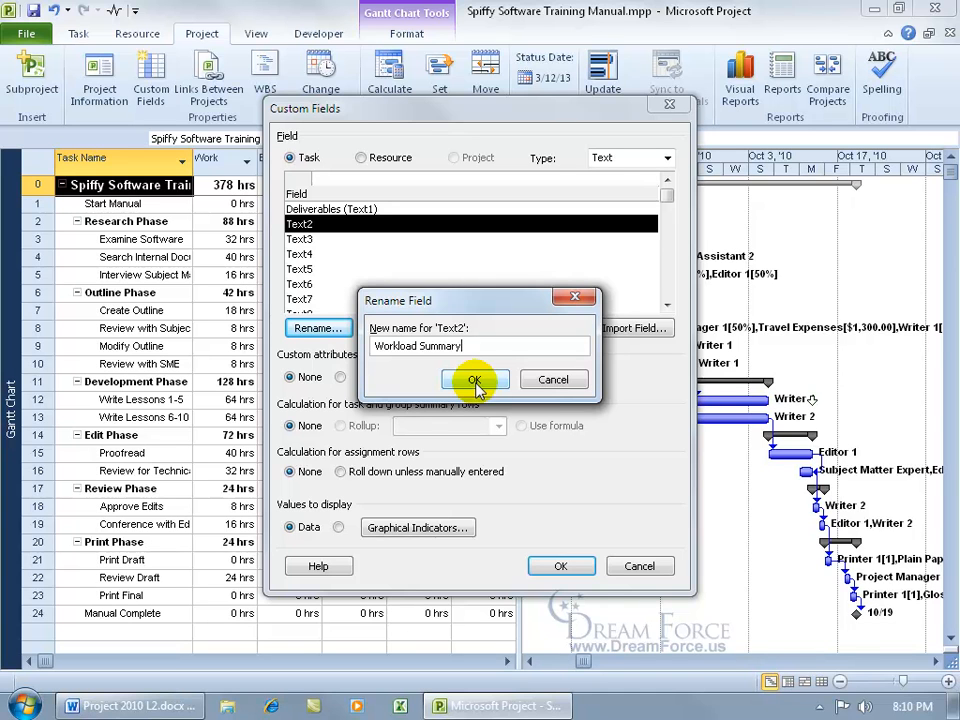
pyautogui.click(476, 381)
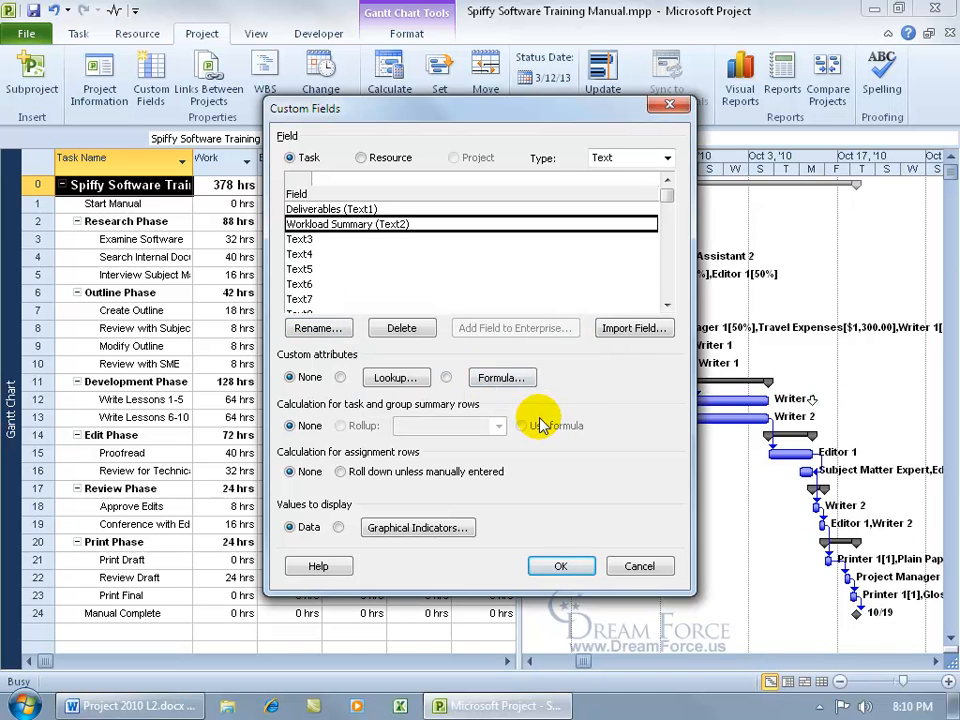
# Enter Above and Below as the Workload Summary lookup list values.
pyautogui.click(393, 380)
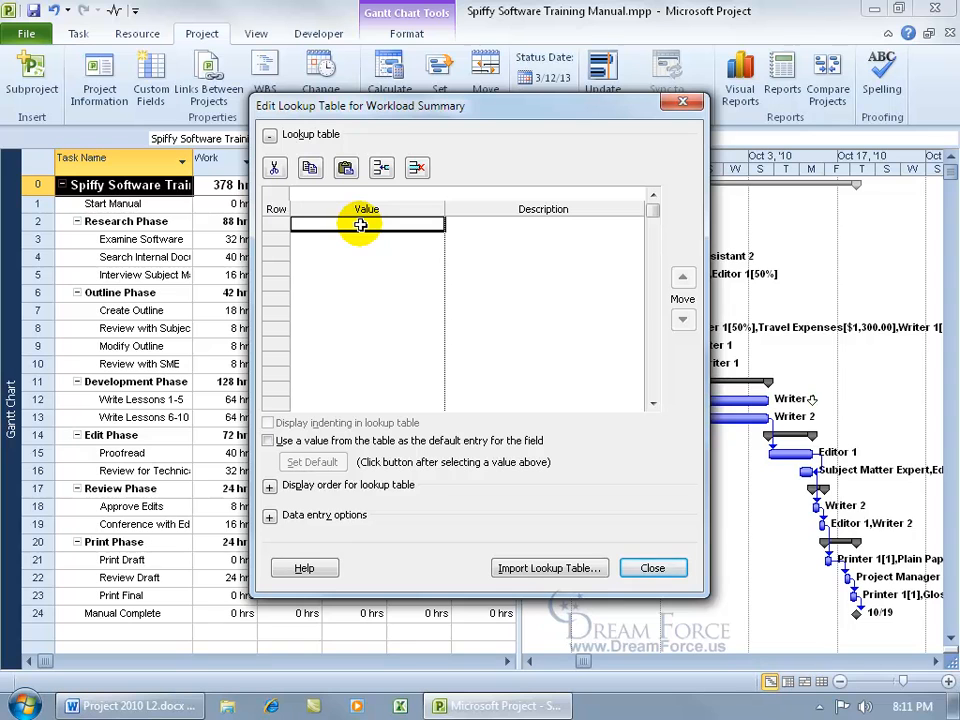
pyautogui.write('Above')
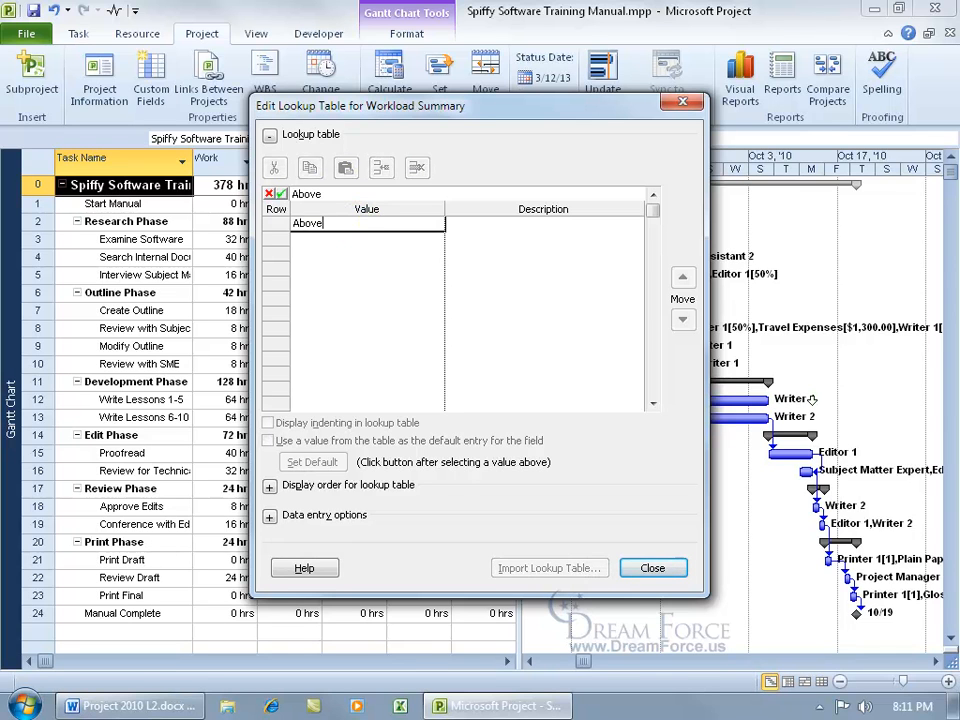
pyautogui.press('Return')
pyautogui.write('Below')
pyautogui.press('Return')
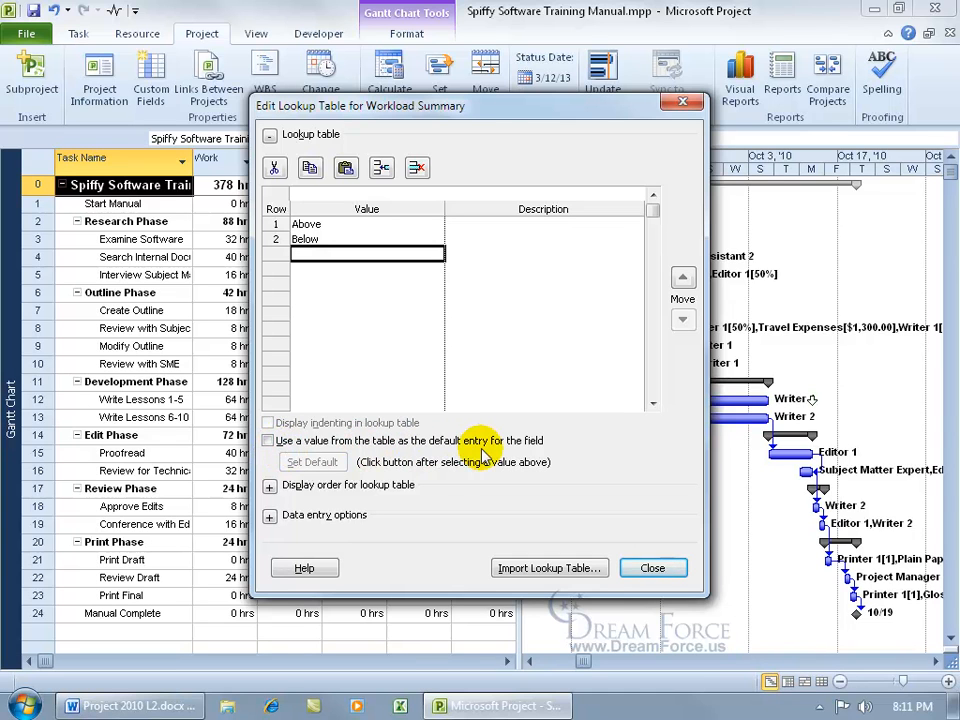
# Enable using a list value as default, setting Above as the default, and close the lookup editor.
pyautogui.click(340, 441)
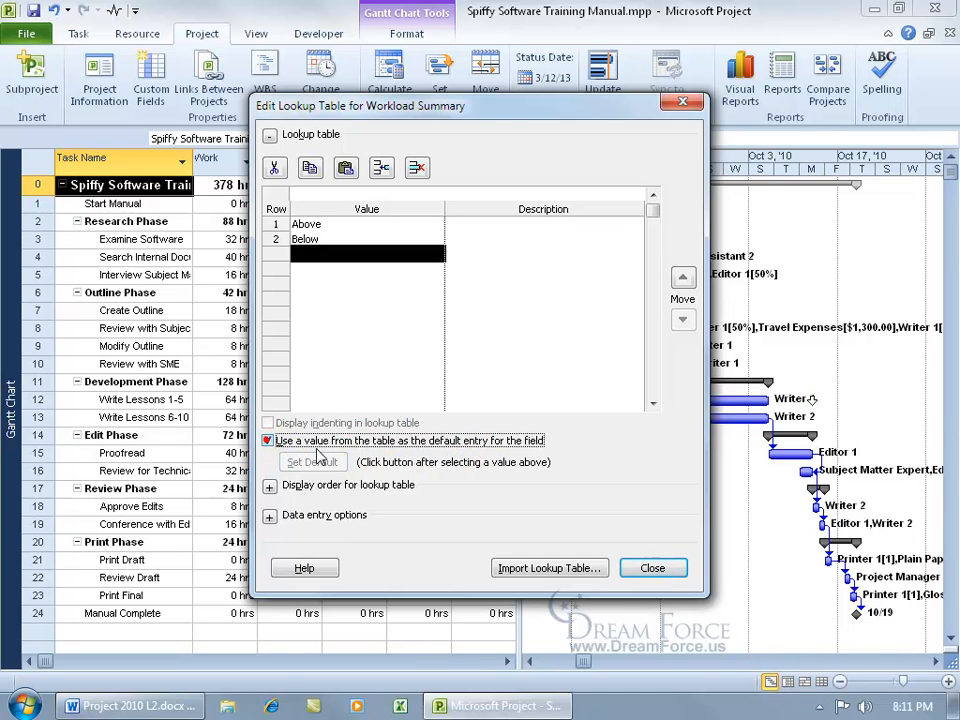
pyautogui.click(332, 224)
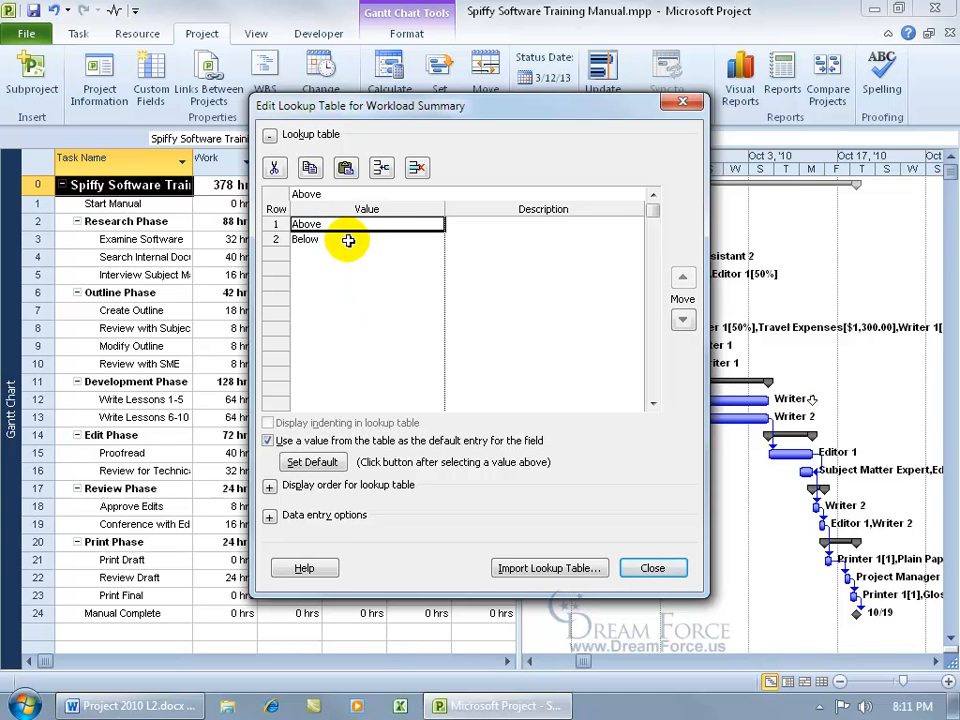
pyautogui.click(334, 461)
pyautogui.click(352, 239)
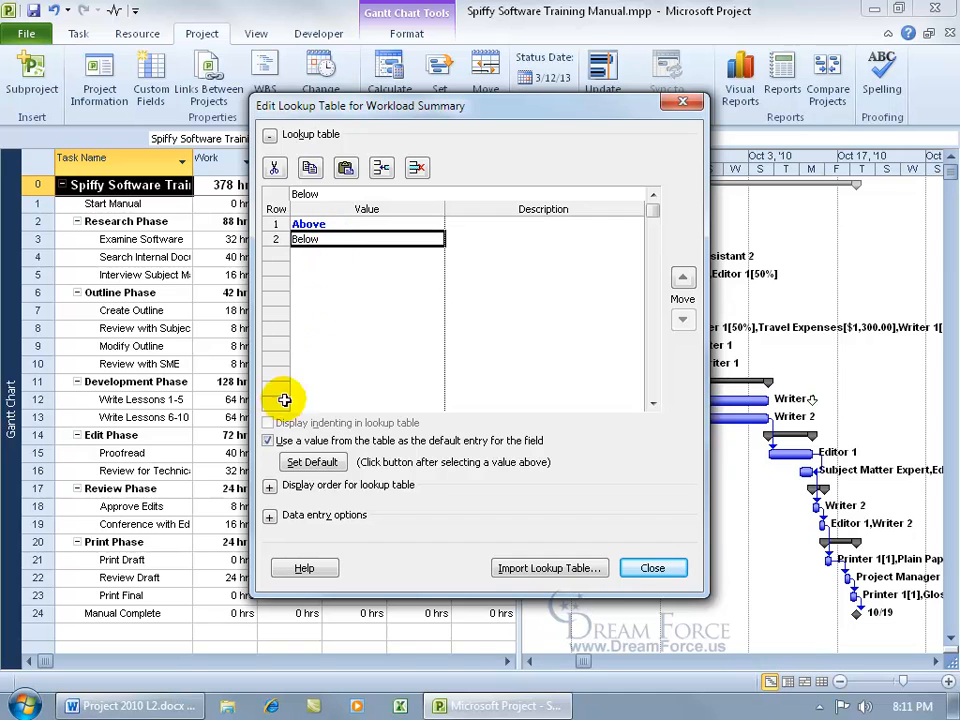
pyautogui.click(268, 441)
pyautogui.click(266, 439)
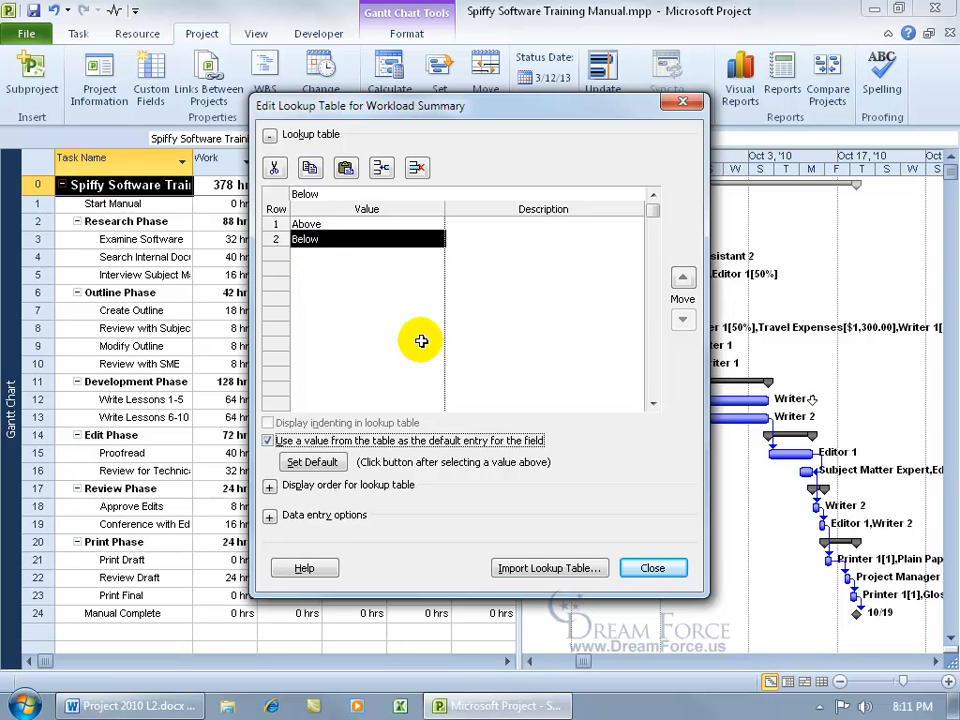
pyautogui.click(644, 567)
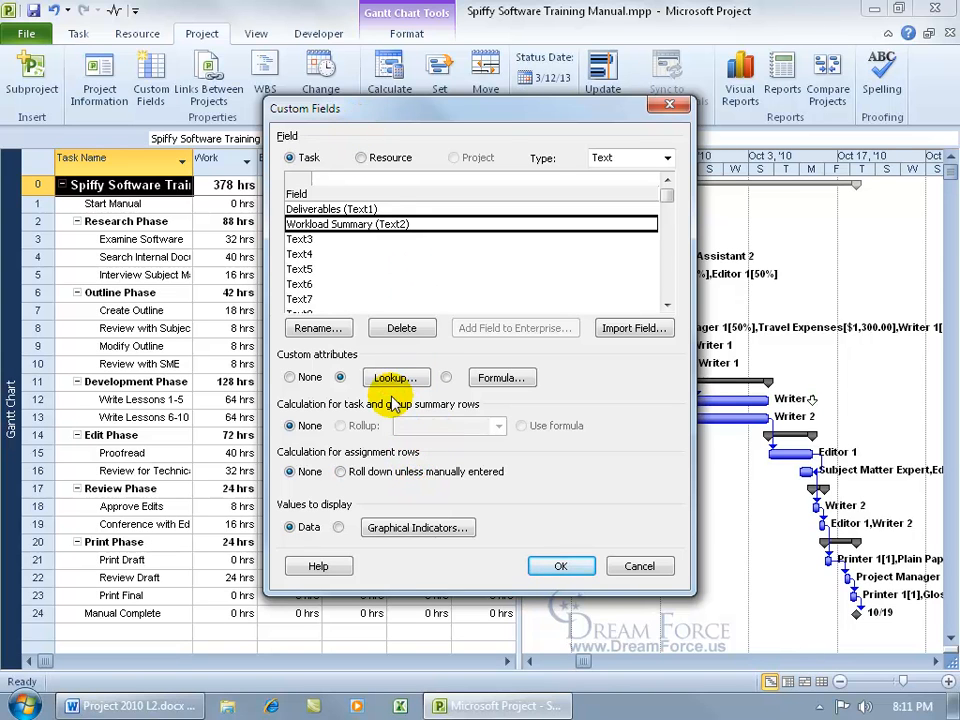
# Confirm Custom Fields and insert a Text2 (Workload Summary) column before Variance.
pyautogui.click(560, 567)
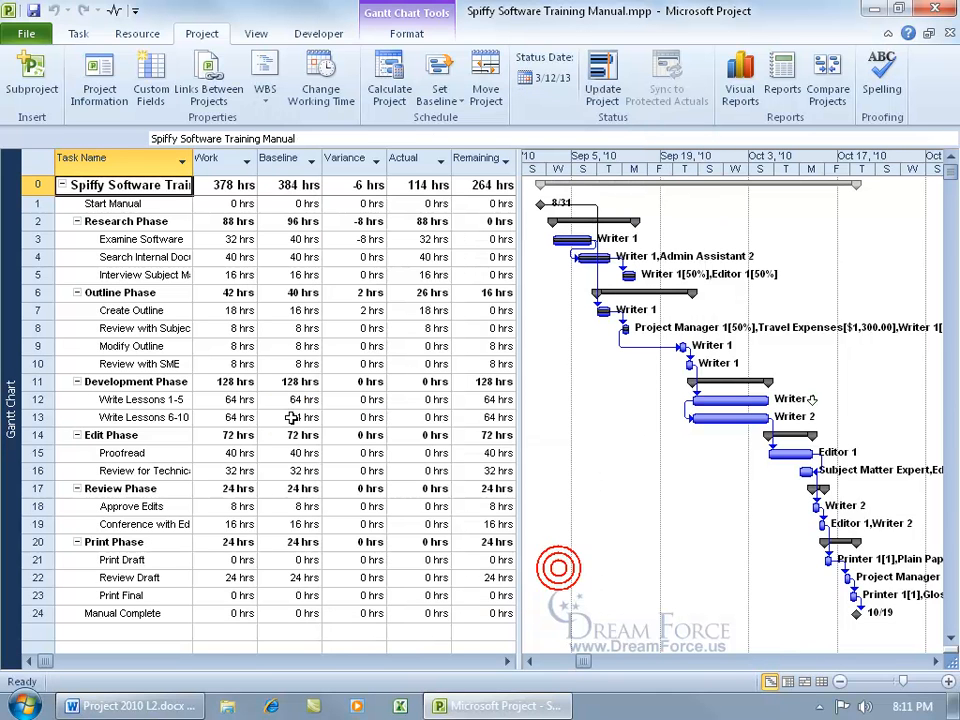
pyautogui.rightClick(340, 166)
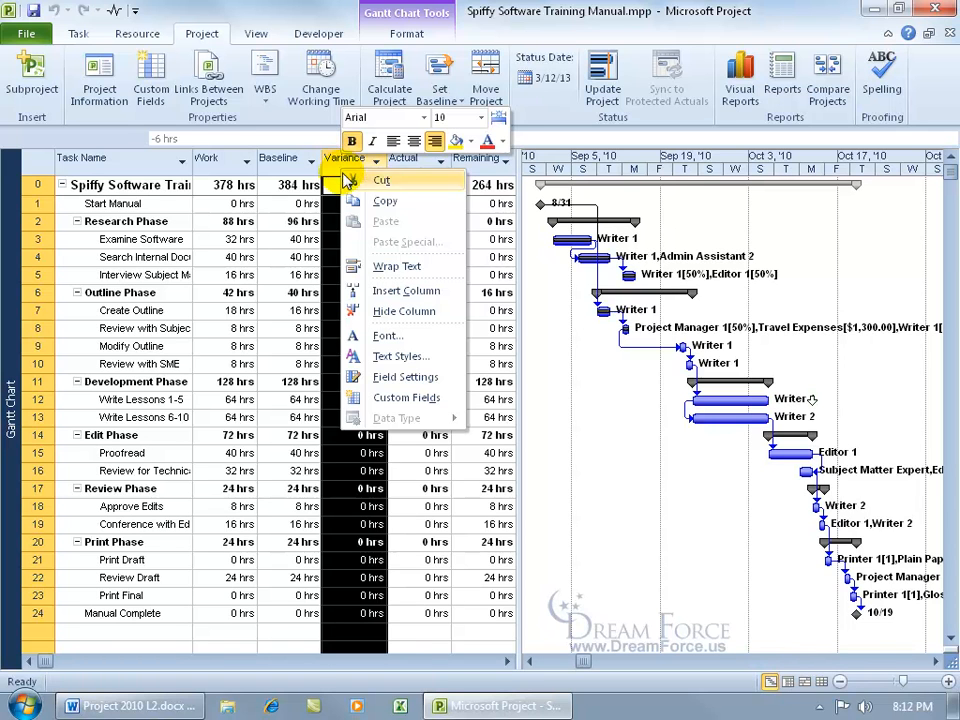
pyautogui.click(385, 290)
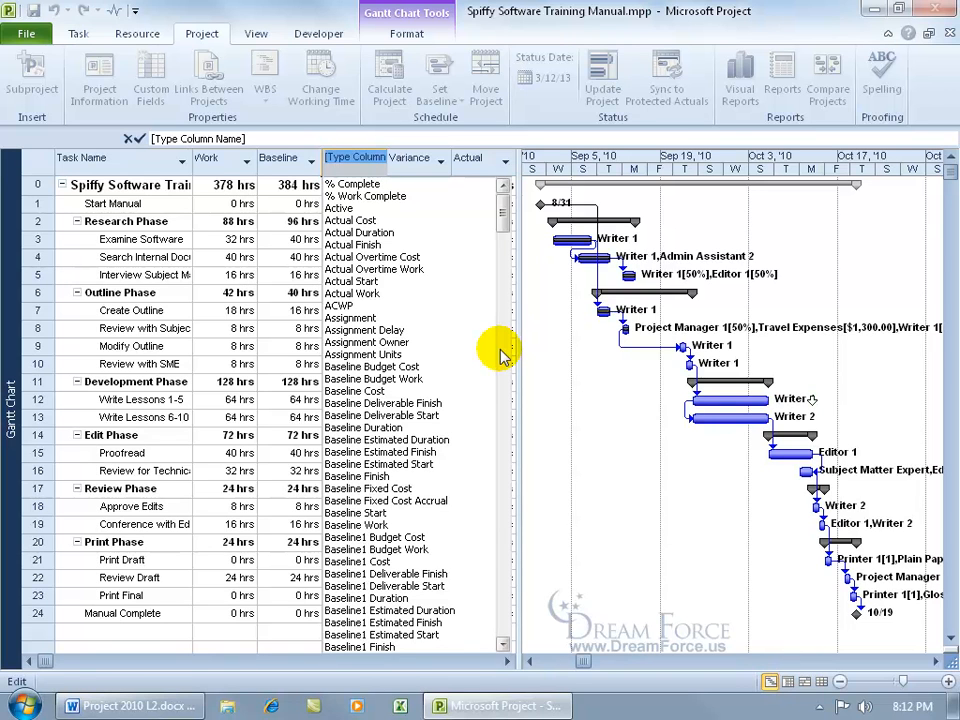
pyautogui.write('Text1 ( Deliverables')
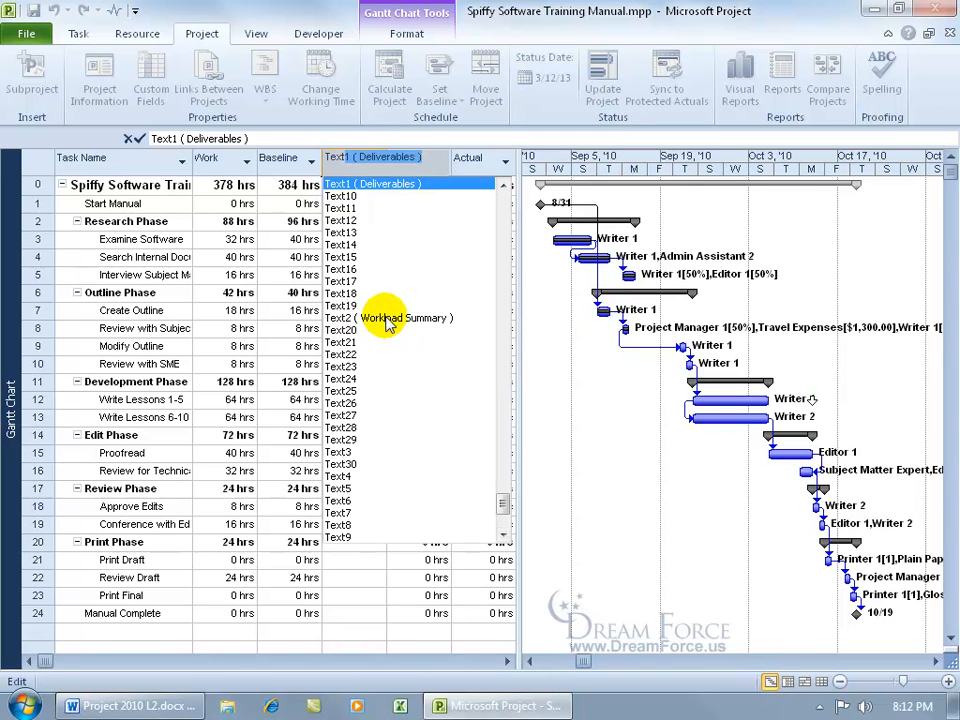
pyautogui.click(386, 320)
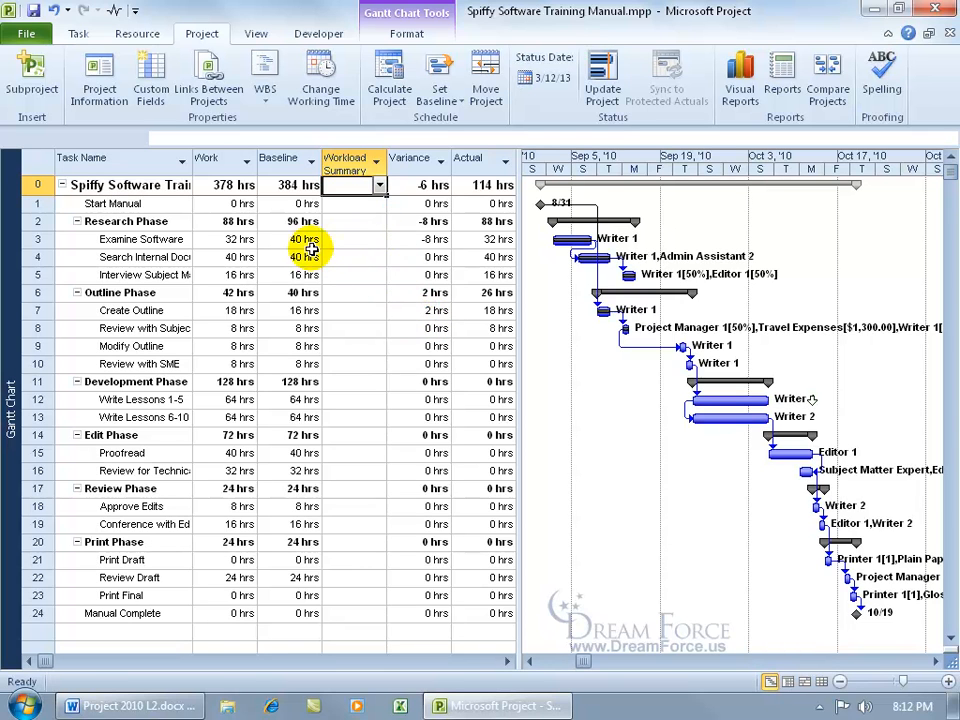
# Set Examine Software's Workload Summary to Below from the value list.
pyautogui.click(362, 240)
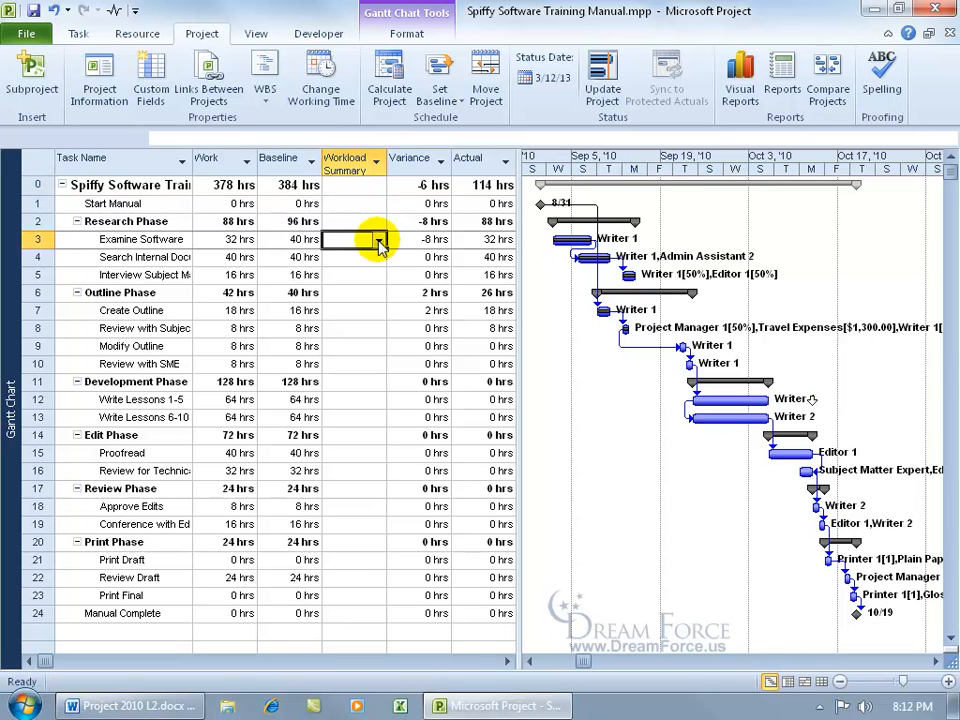
pyautogui.click(380, 242)
pyautogui.click(362, 271)
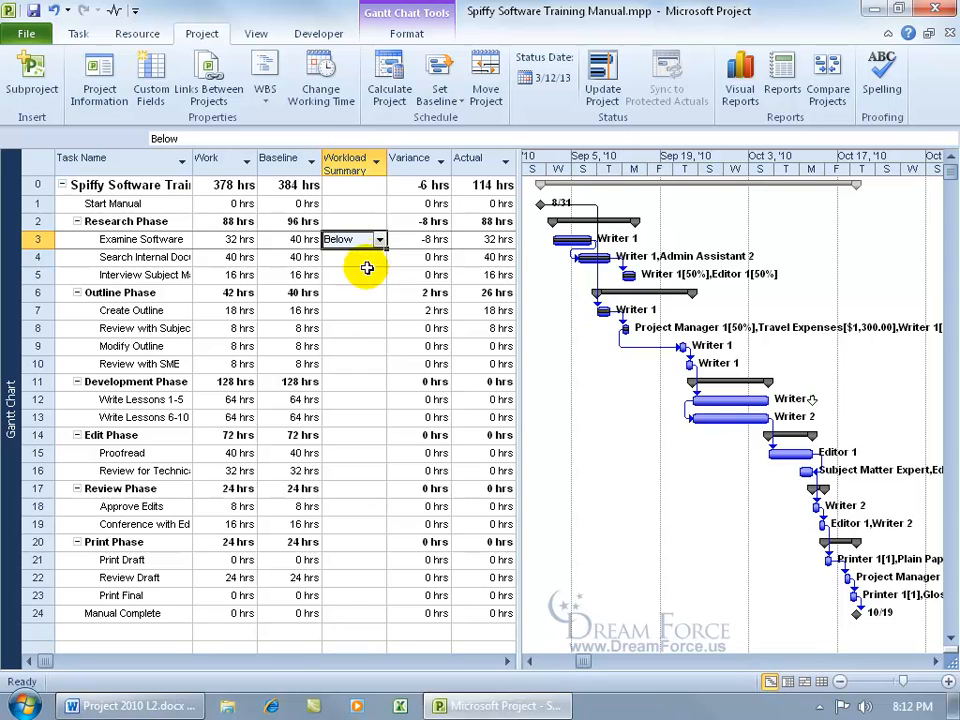
pyautogui.press('Return')
# Try entering the invalid value 'dsdf' in the next task and dismiss the rejection warning.
pyautogui.write('dsdf')
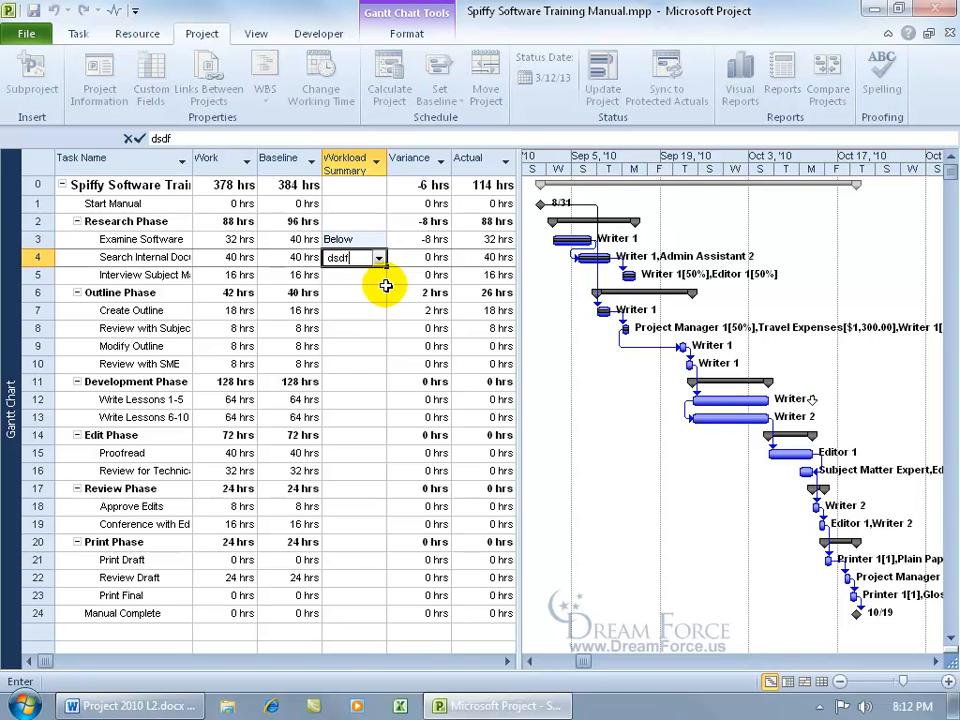
pyautogui.press('Return')
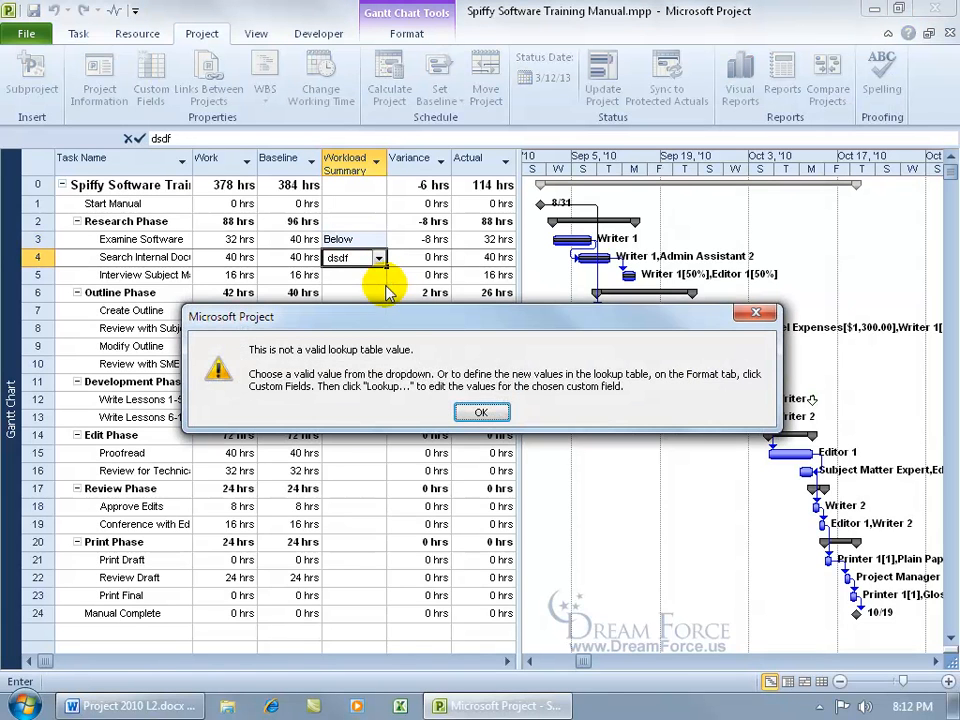
pyautogui.click(483, 410)
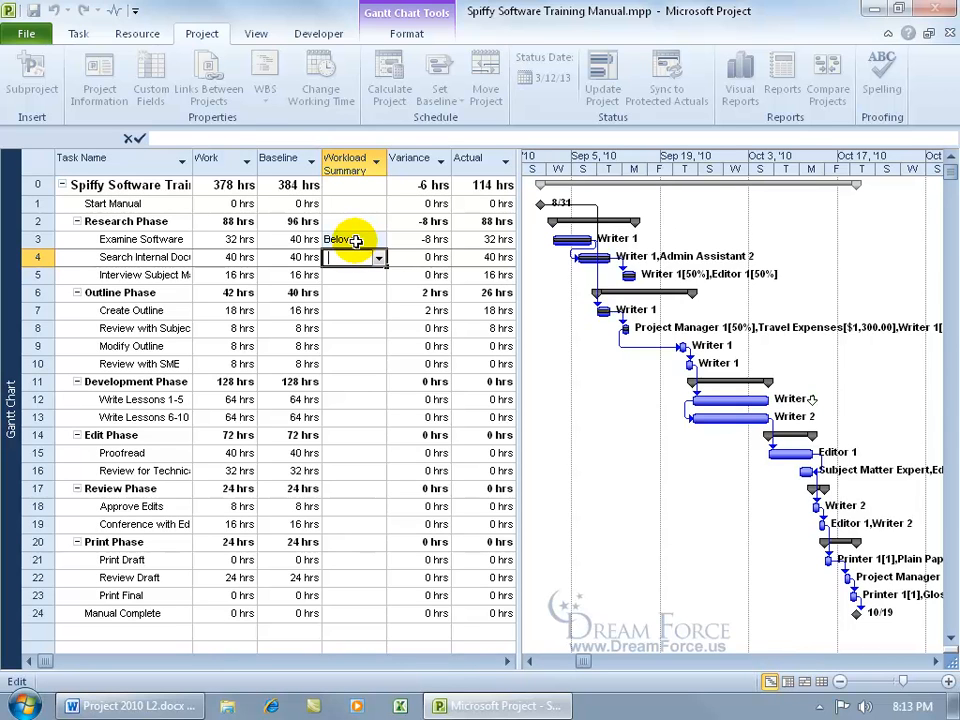
pyautogui.click(354, 292)
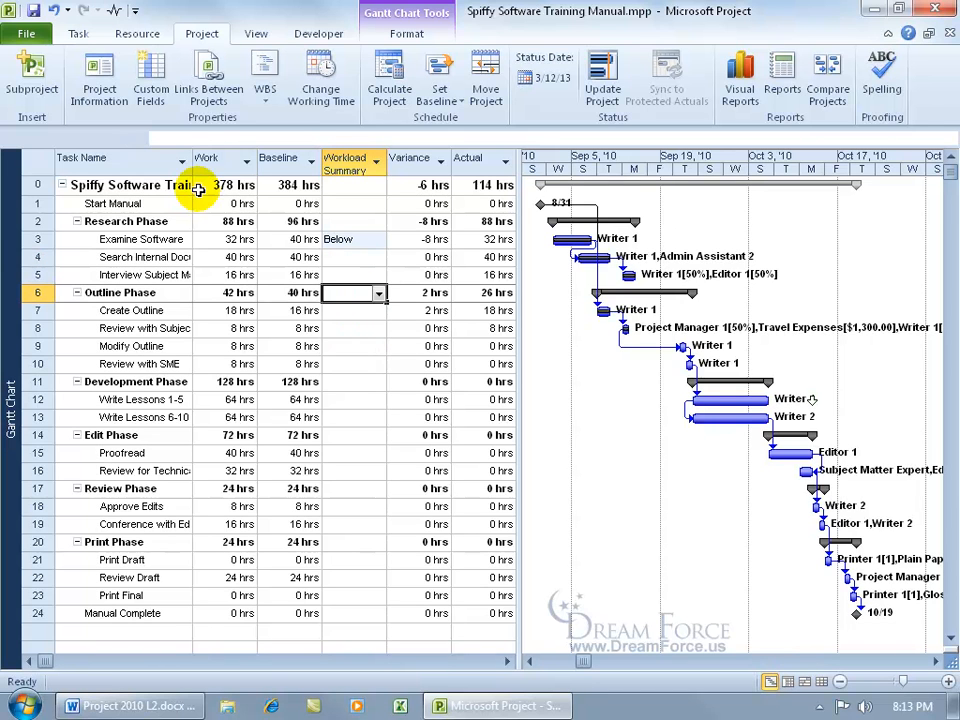
# Add a Workload Summary indicator rule mapping equals Above to a red sad face.
pyautogui.click(152, 90)
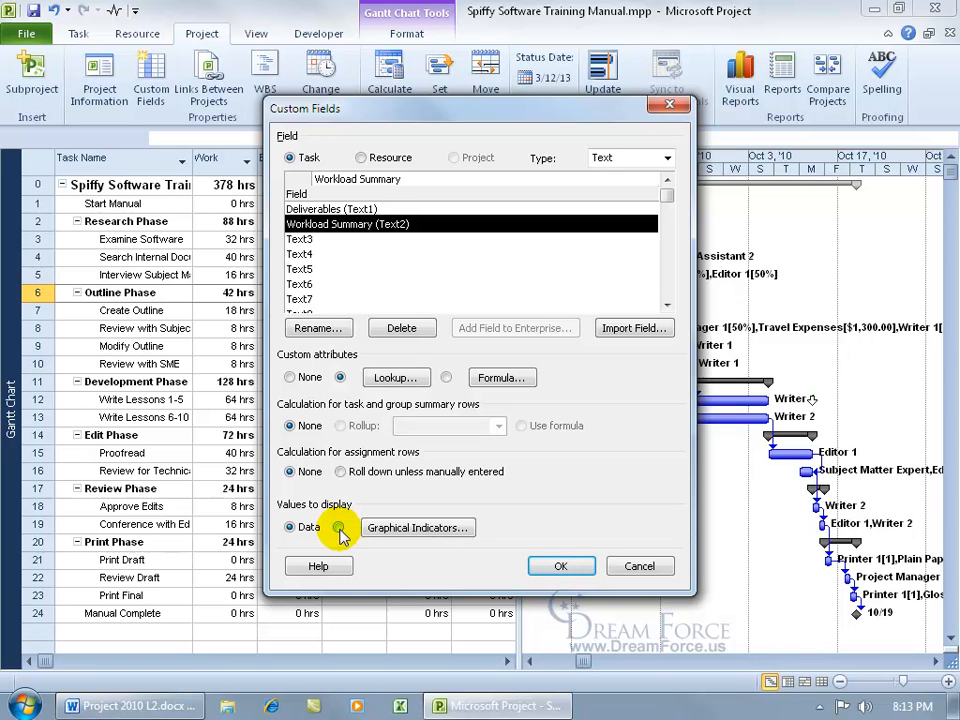
pyautogui.click(405, 530)
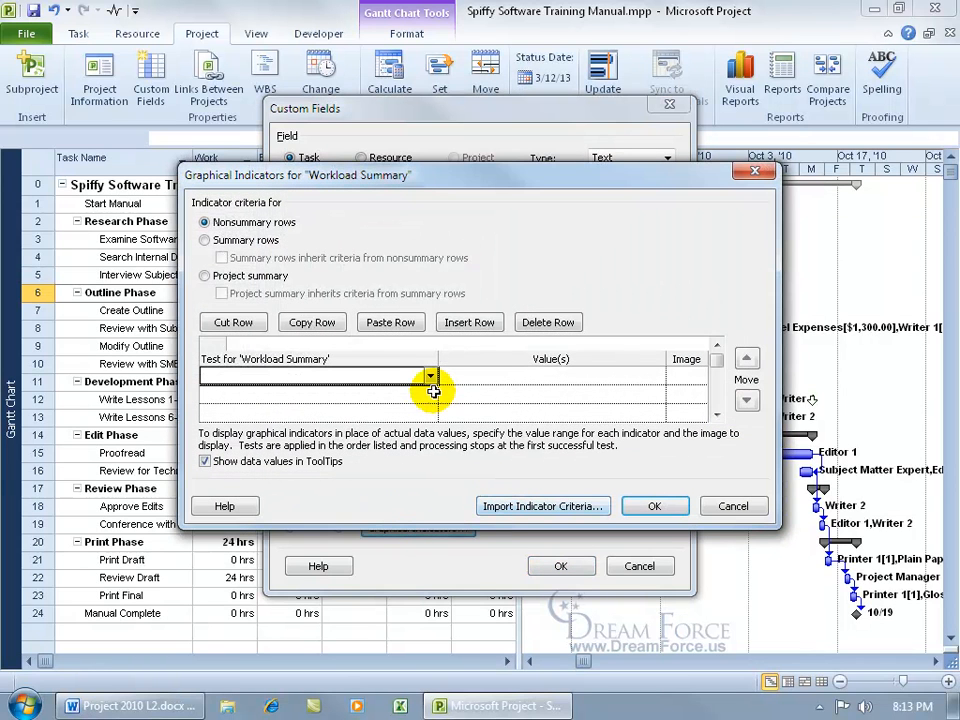
pyautogui.write('equals')
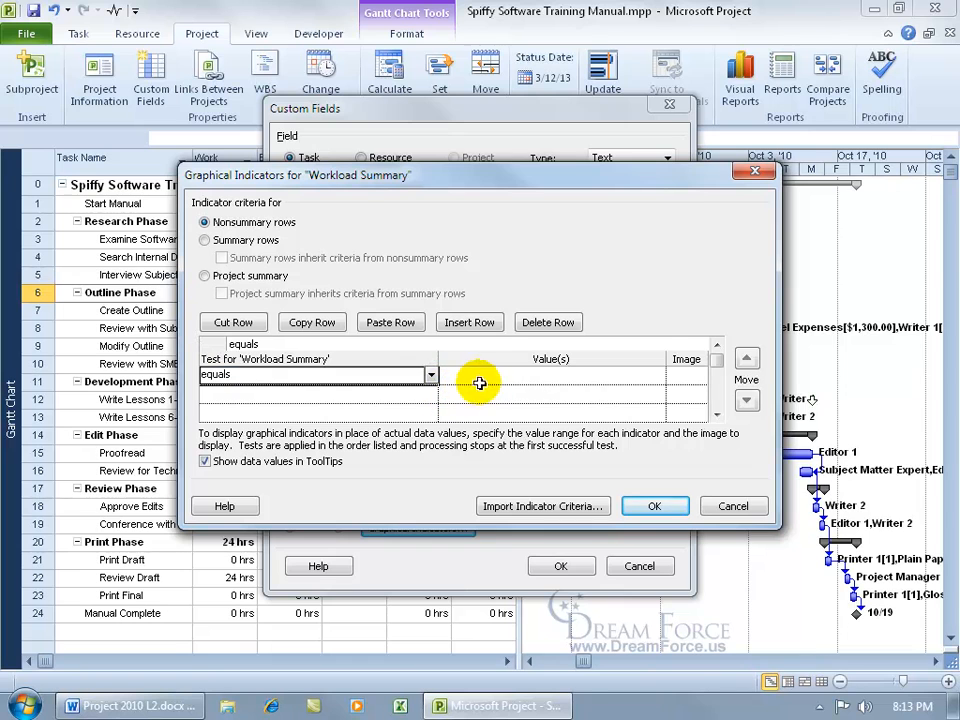
pyautogui.click(441, 375)
pyautogui.write('Above')
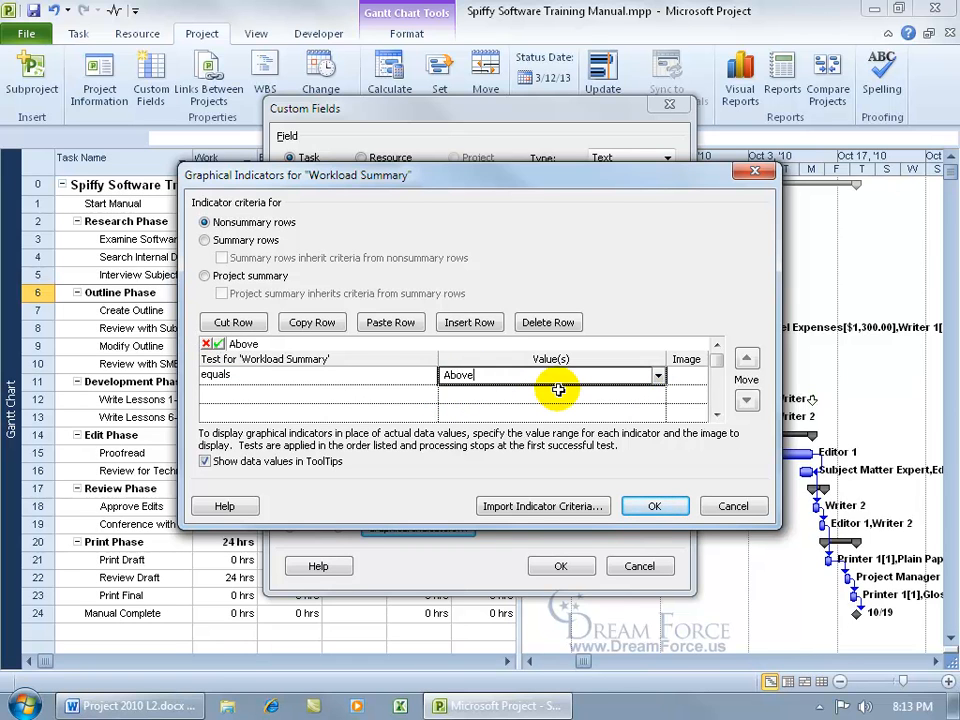
pyautogui.click(680, 376)
pyautogui.click(699, 376)
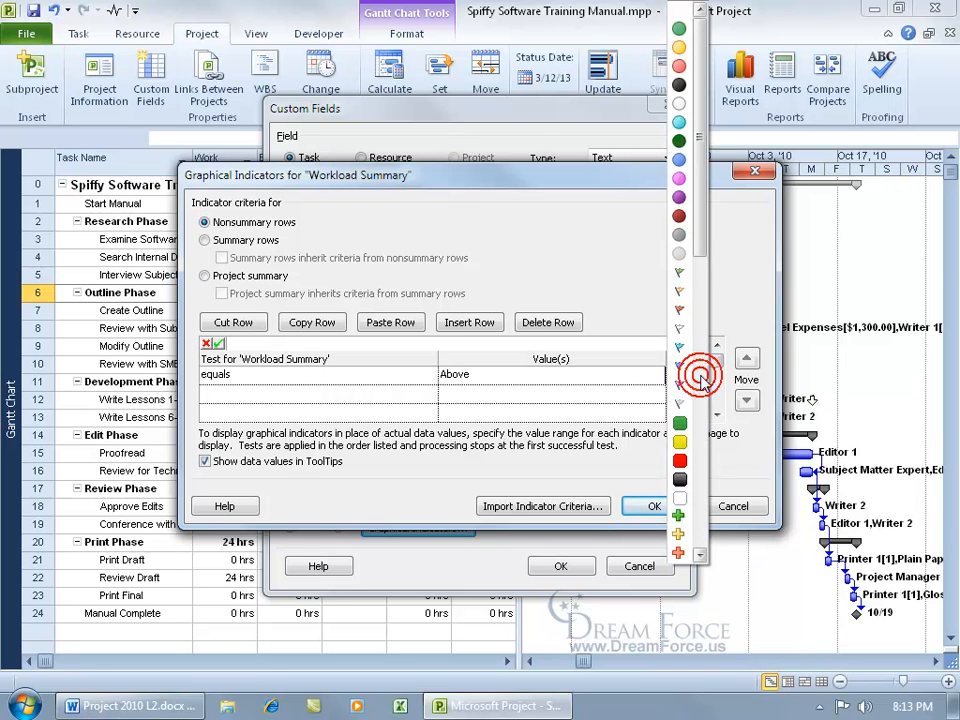
pyautogui.moveTo(699, 241); pyautogui.dragTo(716, 544)
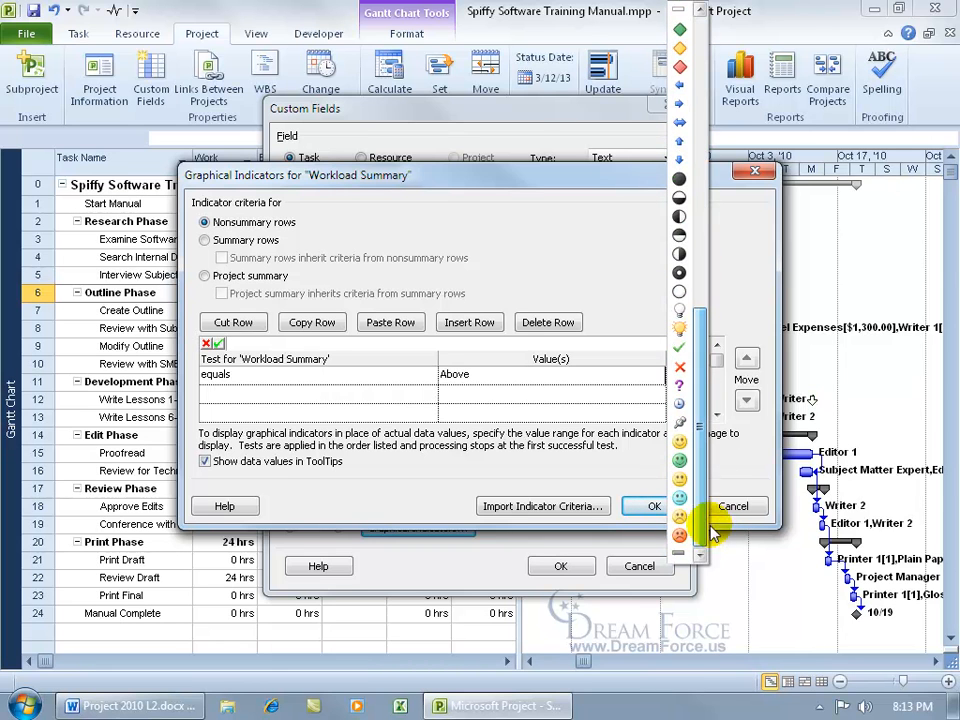
pyautogui.click(700, 377)
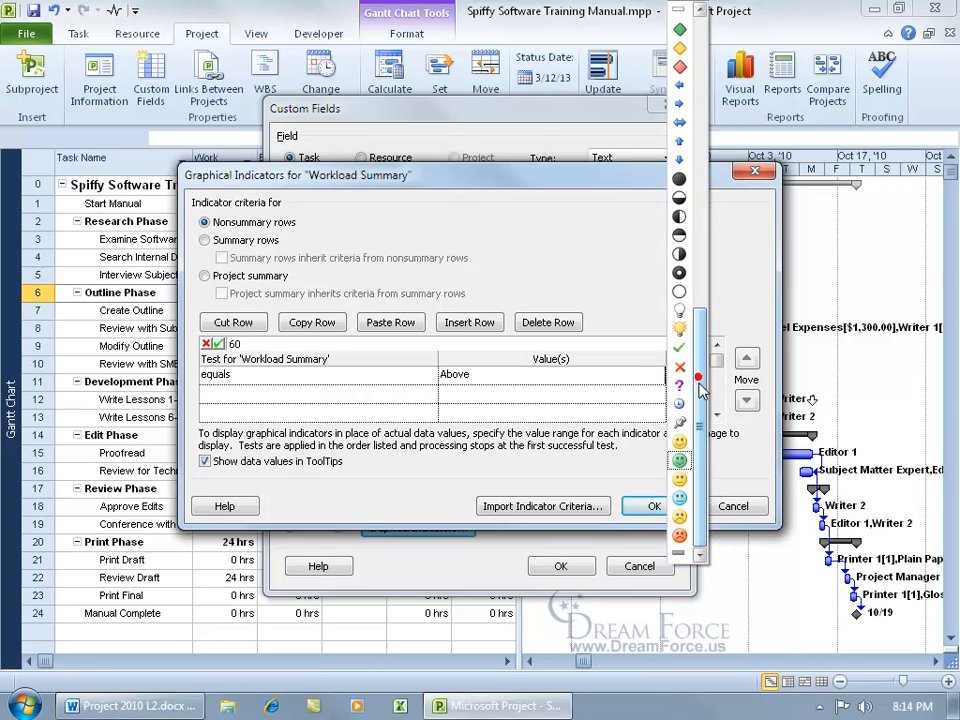
pyautogui.click(679, 535)
# Add a second rule mapping equals Below to a green smiley and accept the indicators.
pyautogui.click(420, 393)
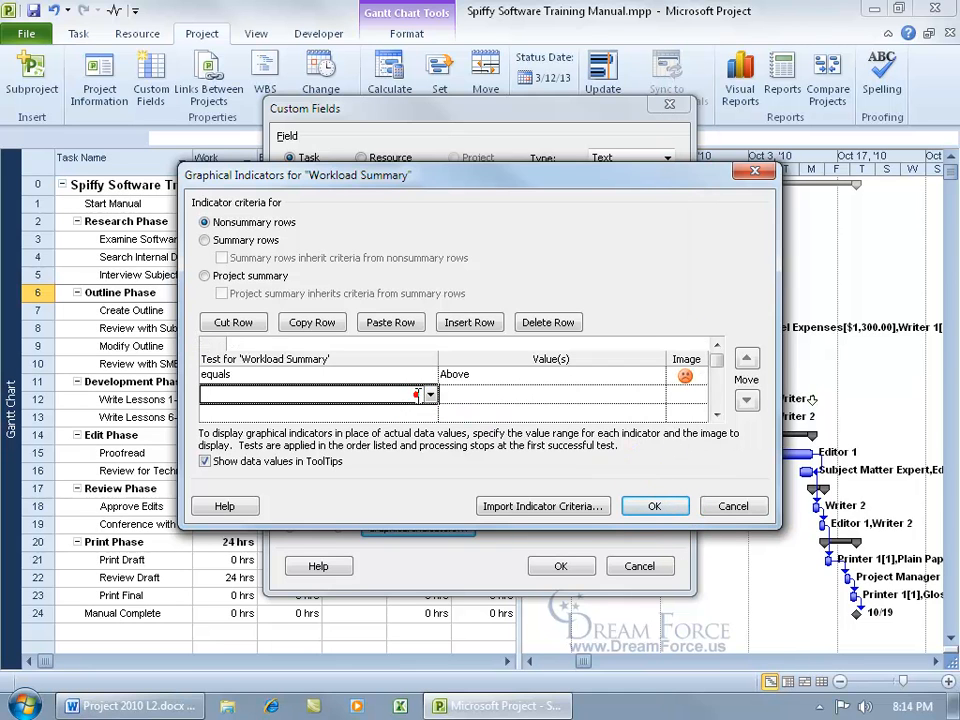
pyautogui.write('equals')
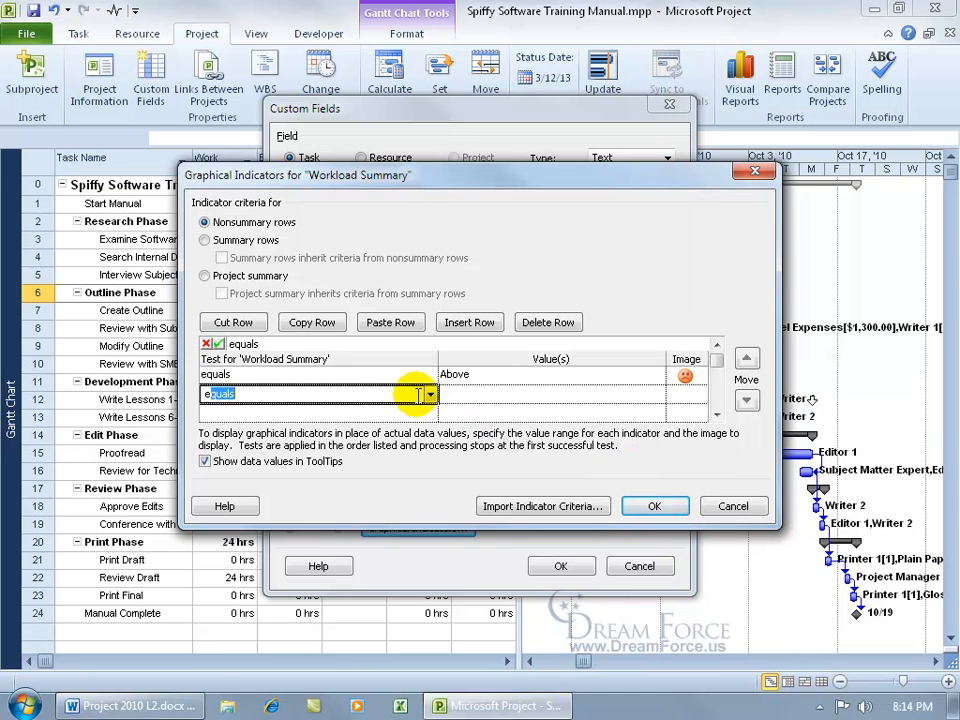
pyautogui.click(444, 394)
pyautogui.write('Below')
pyautogui.click(686, 395)
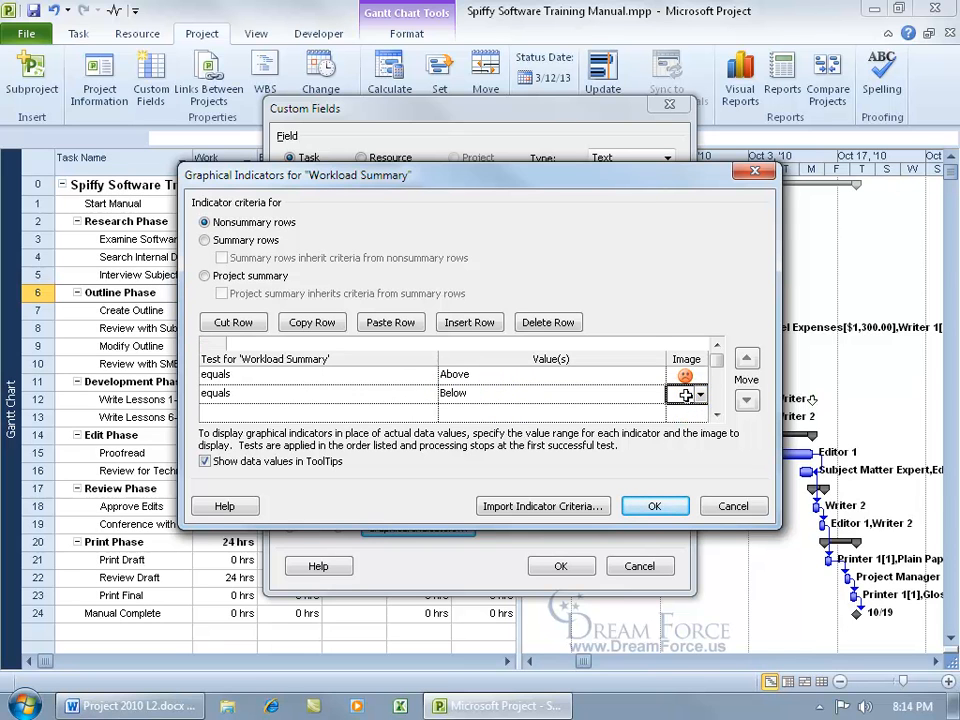
pyautogui.click(700, 395)
pyautogui.scroll(-3, 706, 340)
pyautogui.scroll(-5, 706, 340)
pyautogui.click(680, 455)
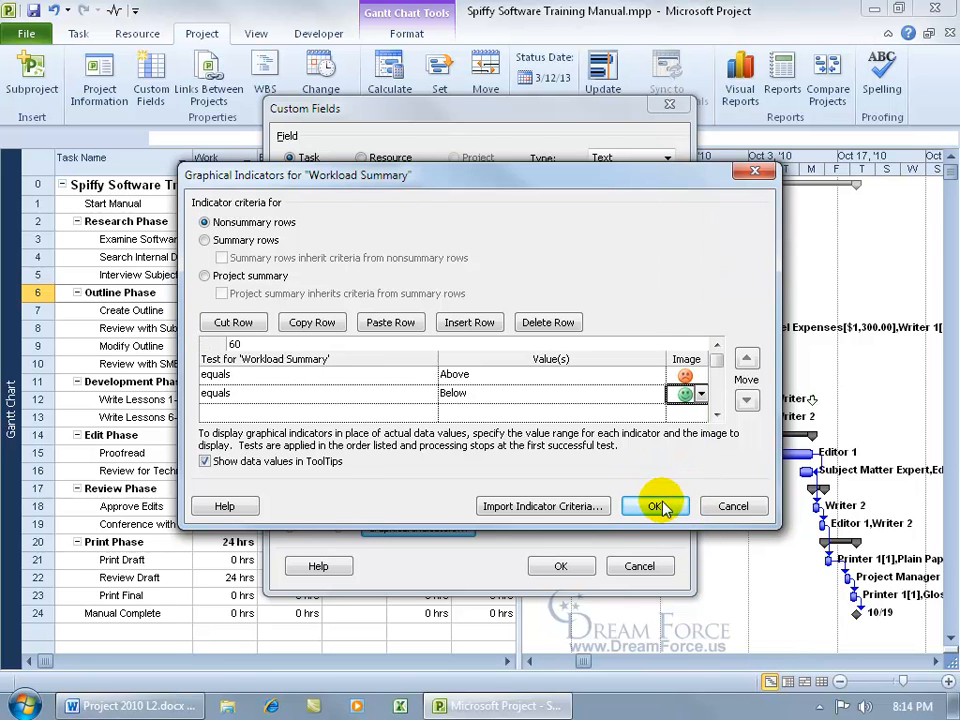
pyautogui.click(657, 506)
# Set Create Outline's Workload Summary to Above, then jump back to the project summary task.
pyautogui.click(560, 567)
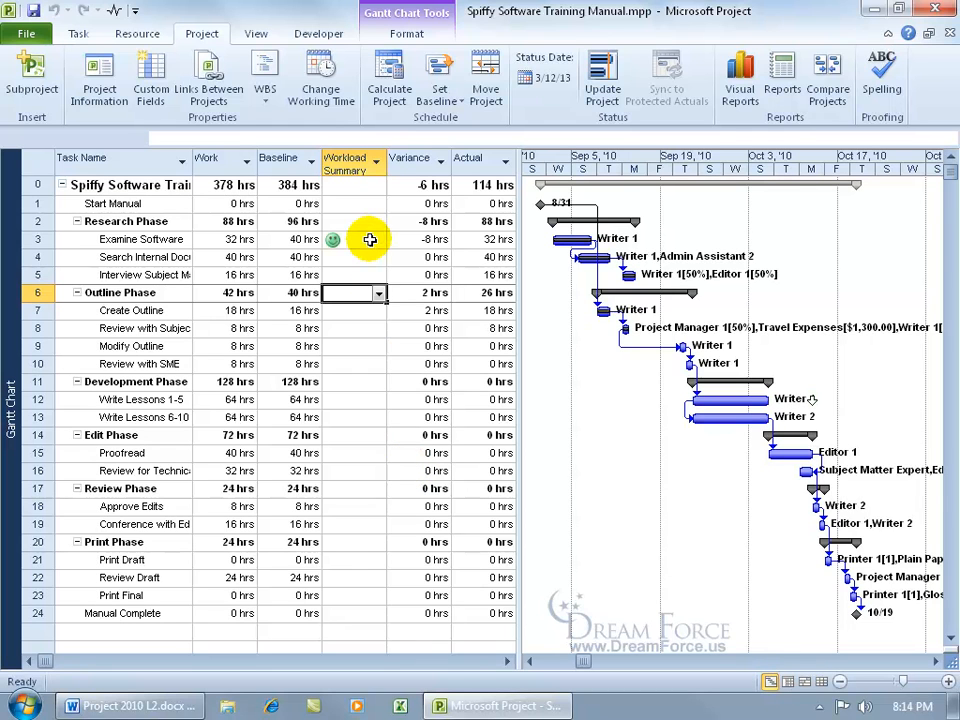
pyautogui.click(365, 309)
pyautogui.click(379, 312)
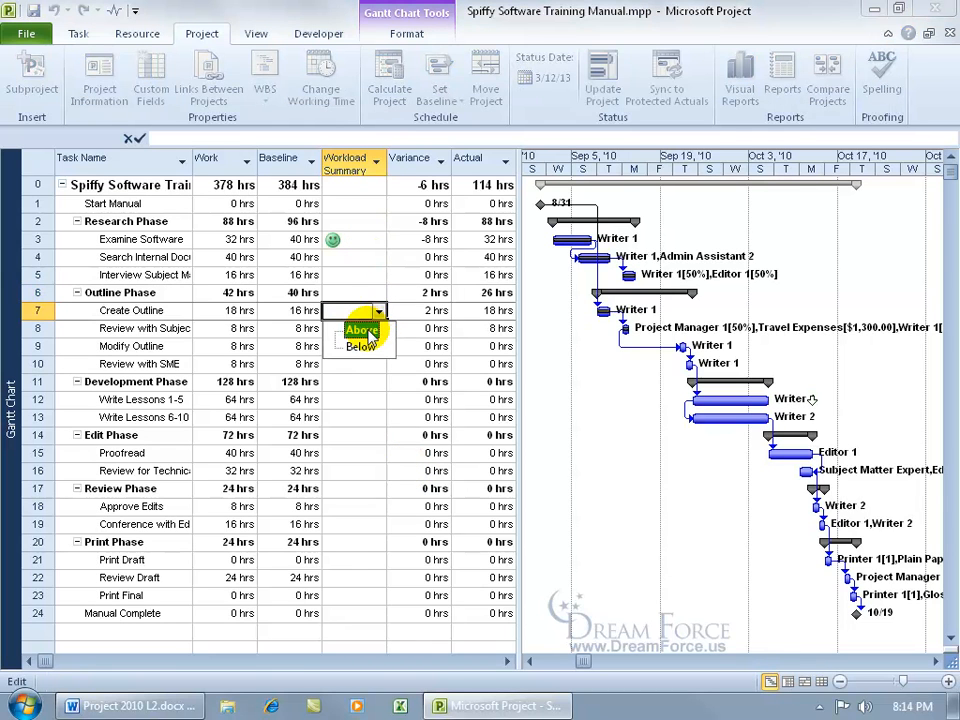
pyautogui.click(364, 330)
pyautogui.click(375, 328)
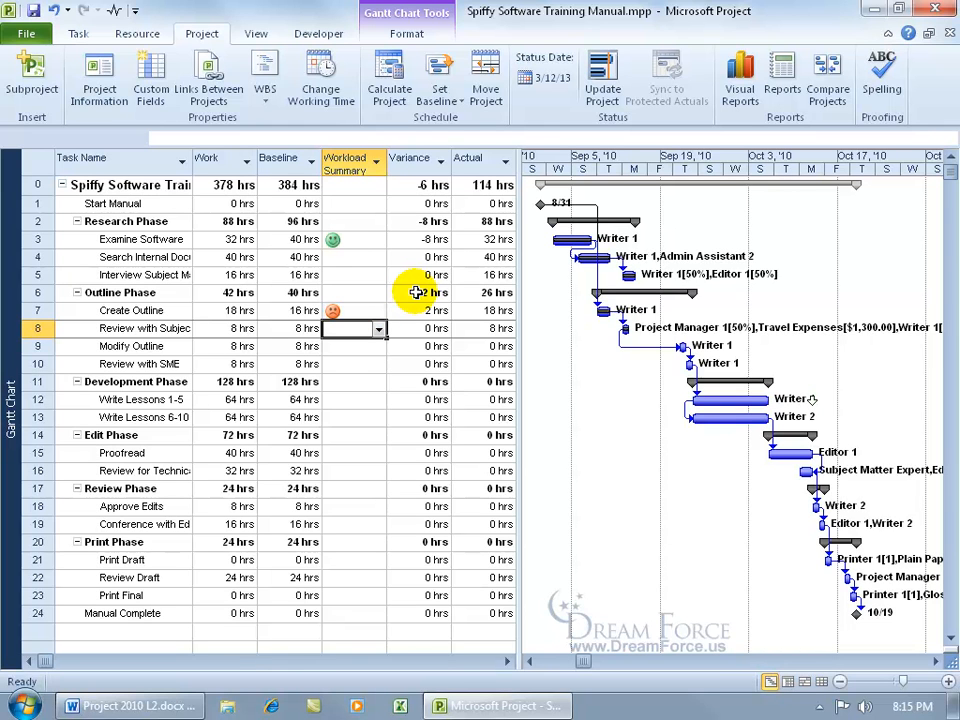
pyautogui.moveTo(333, 311)
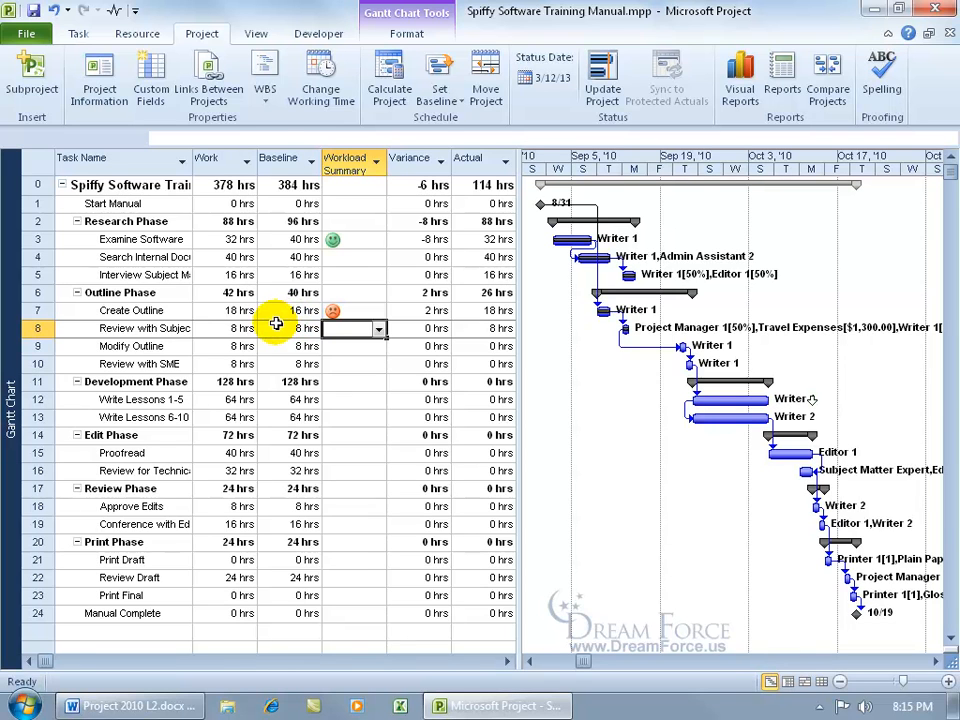
pyautogui.hotkey('ctrl', 'Home')
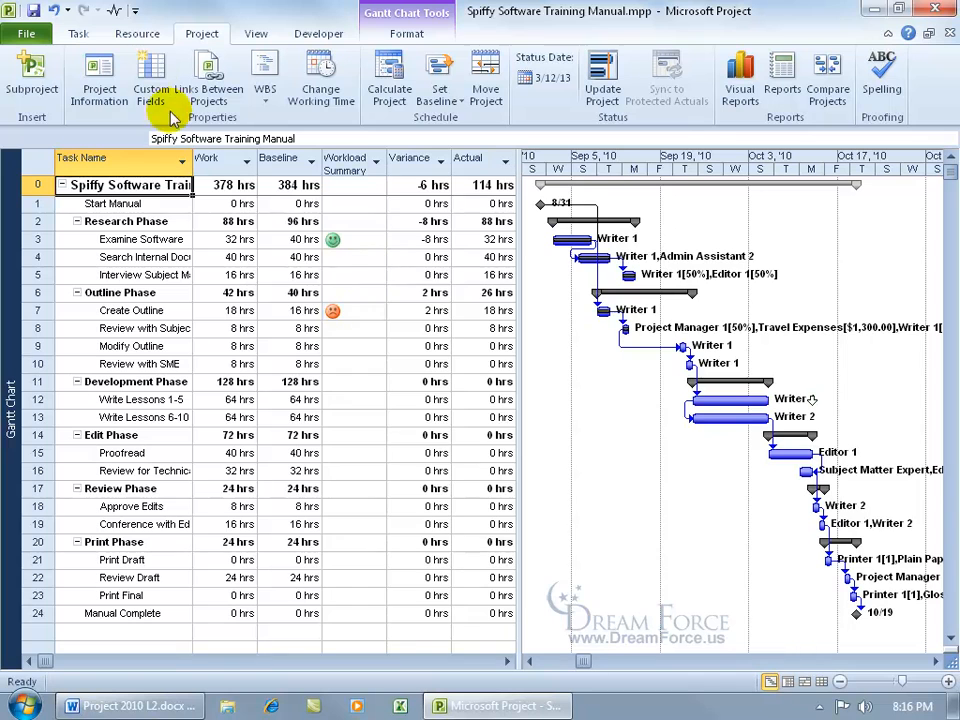
pyautogui.click(151, 88)
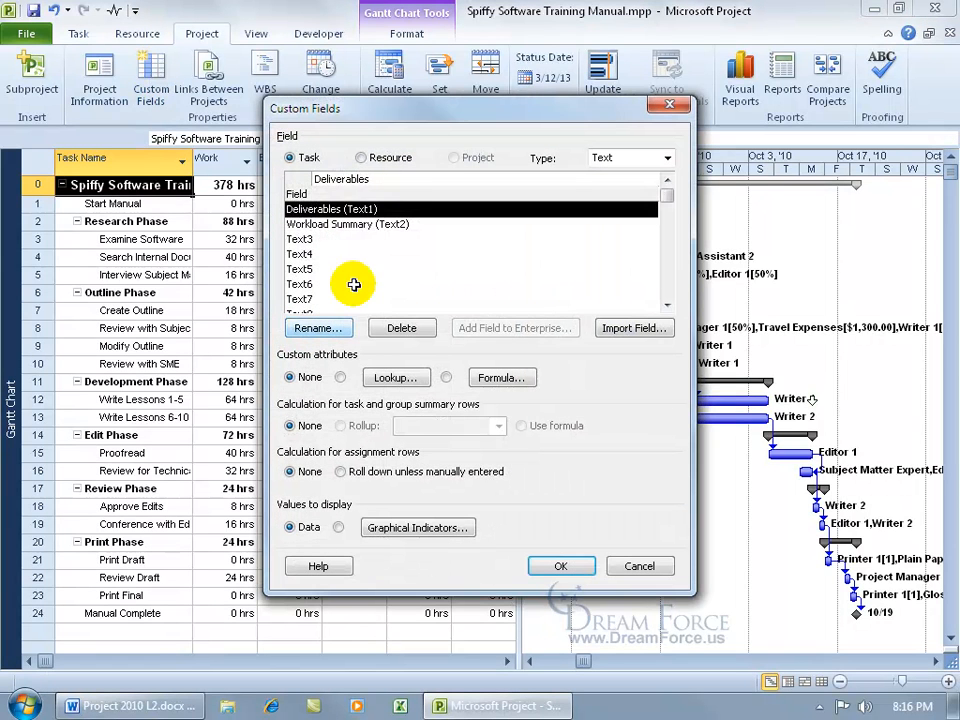
# Make Workload Summary a formula field and insert the General > IIf function template.
pyautogui.click(350, 224)
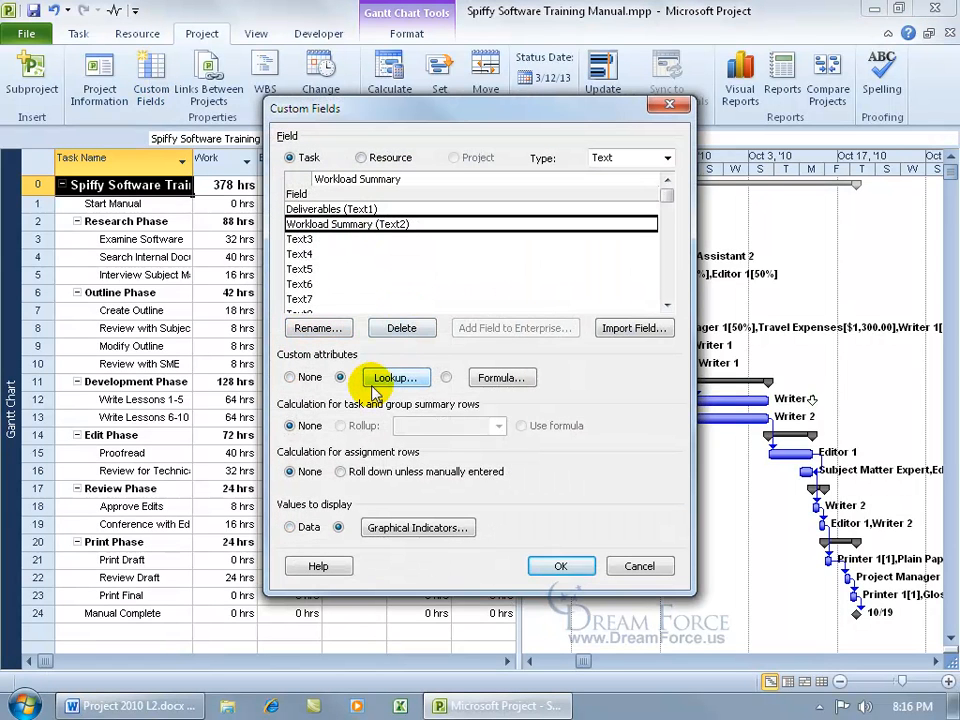
pyautogui.click(446, 378)
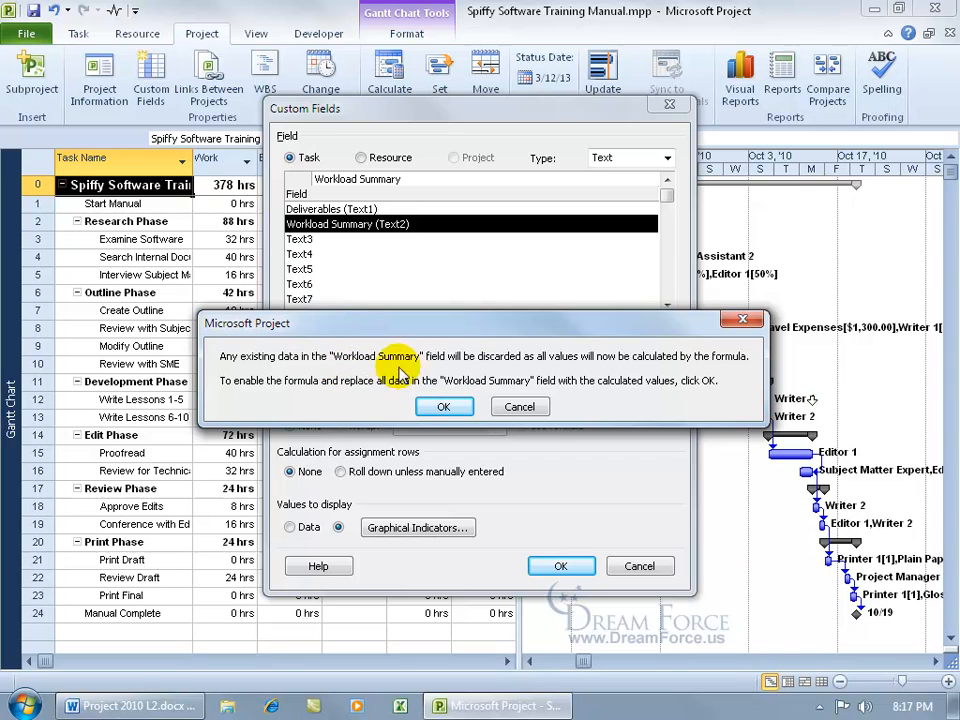
pyautogui.click(444, 406)
pyautogui.click(500, 377)
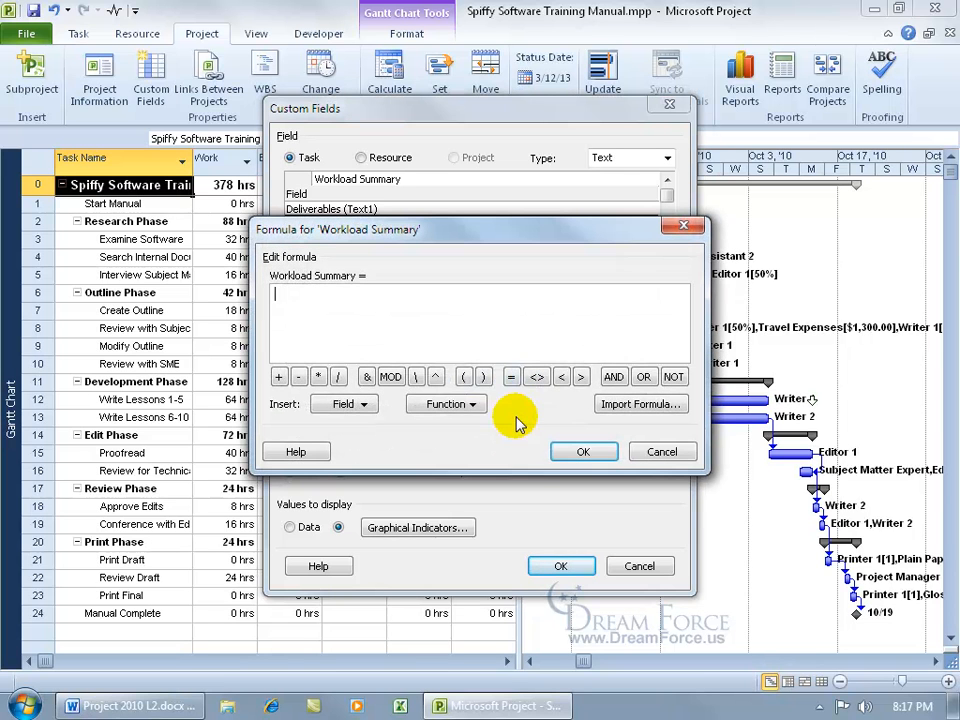
pyautogui.click(470, 405)
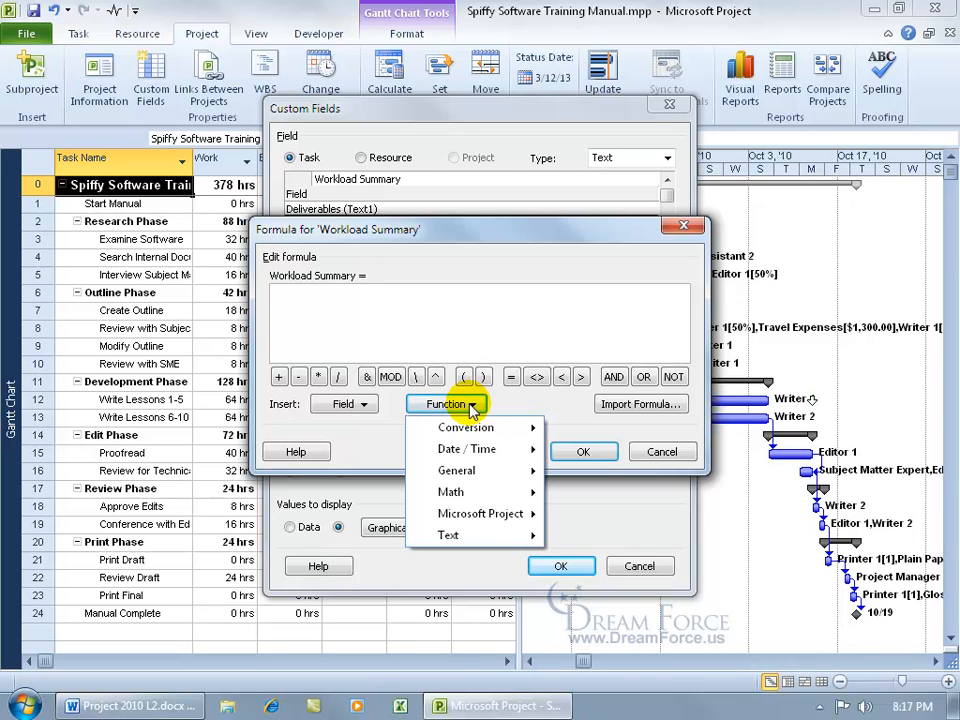
pyautogui.moveTo(480, 473)
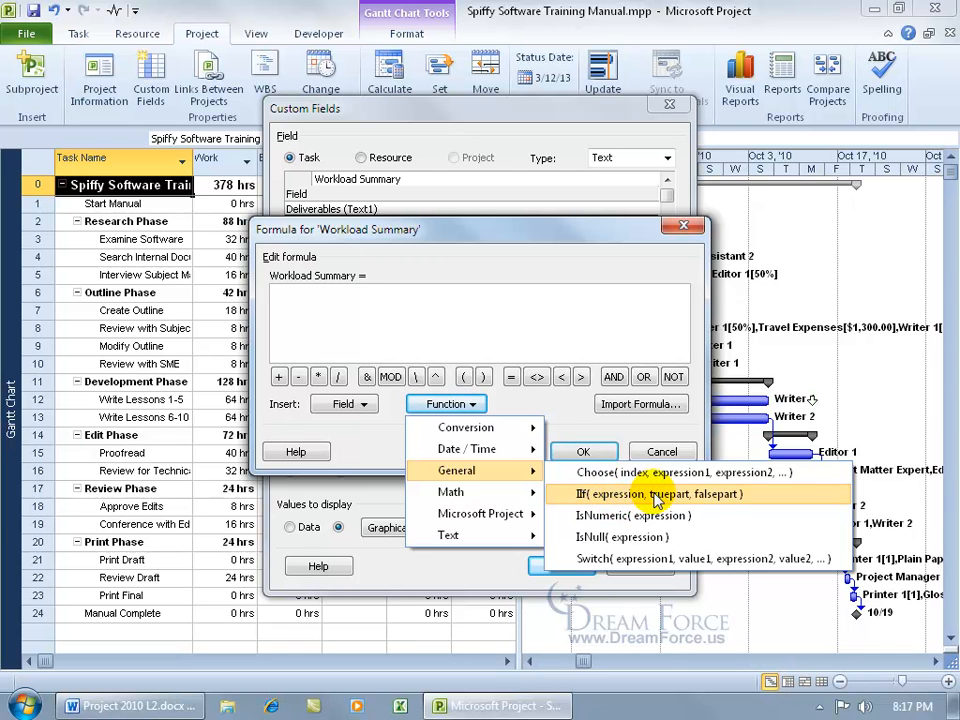
pyautogui.click(713, 494)
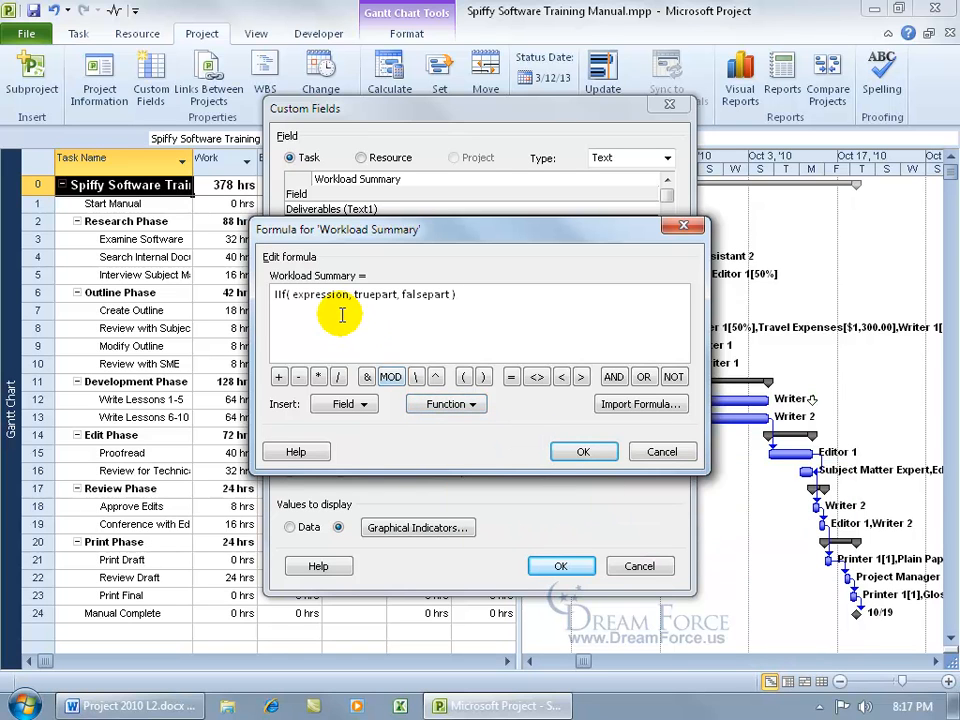
pyautogui.doubleClick(308, 294)
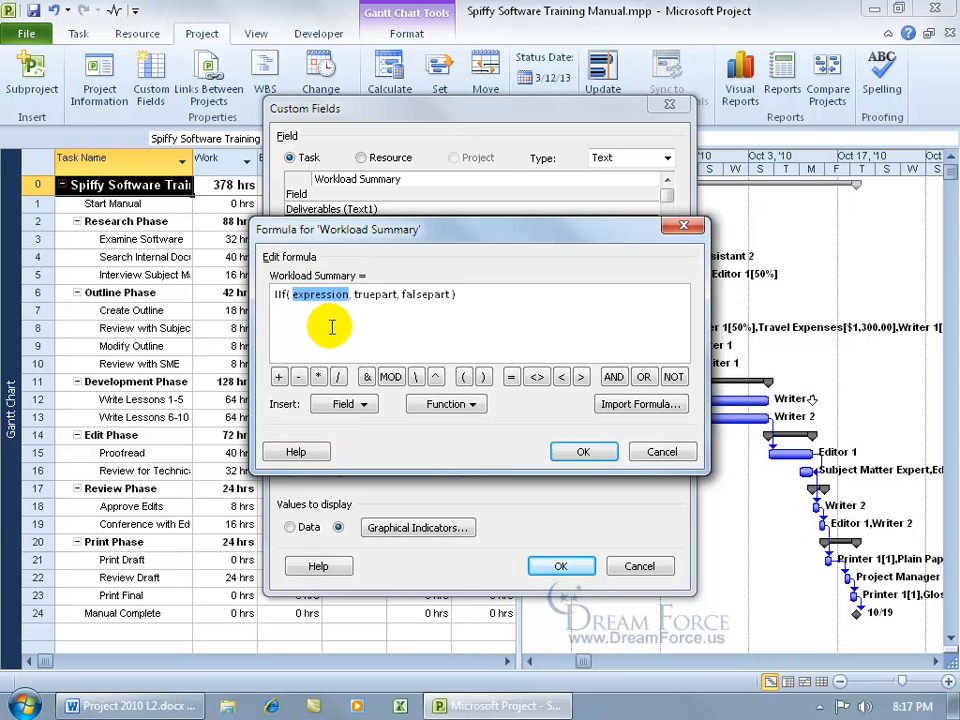
# Fill the IIf condition with [Work] > [Baseline Work] using the field lists.
pyautogui.click(364, 406)
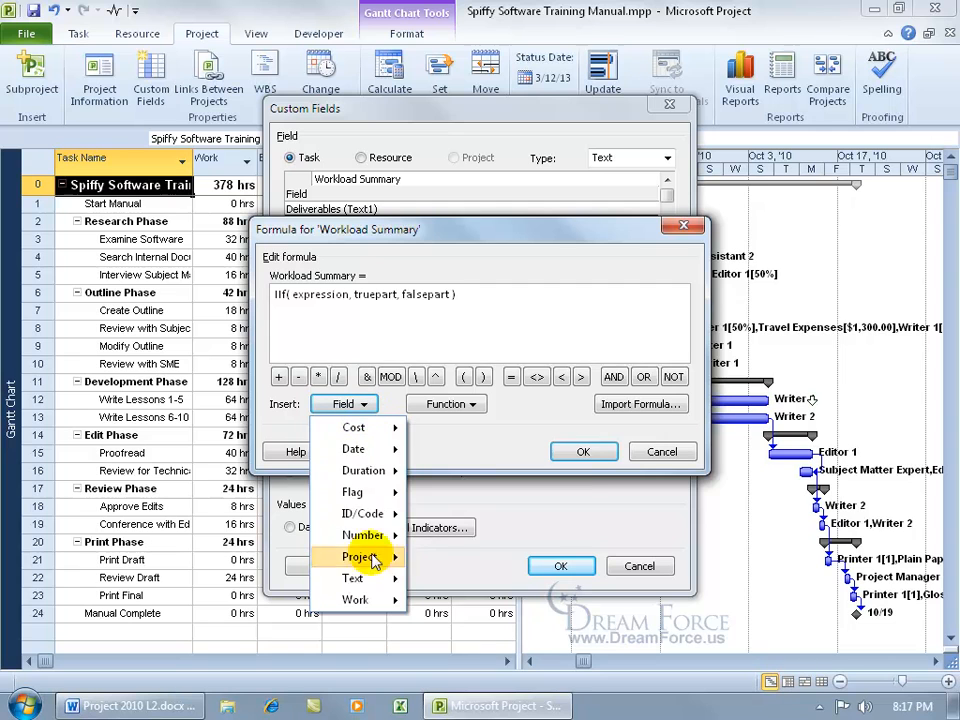
pyautogui.moveTo(374, 607)
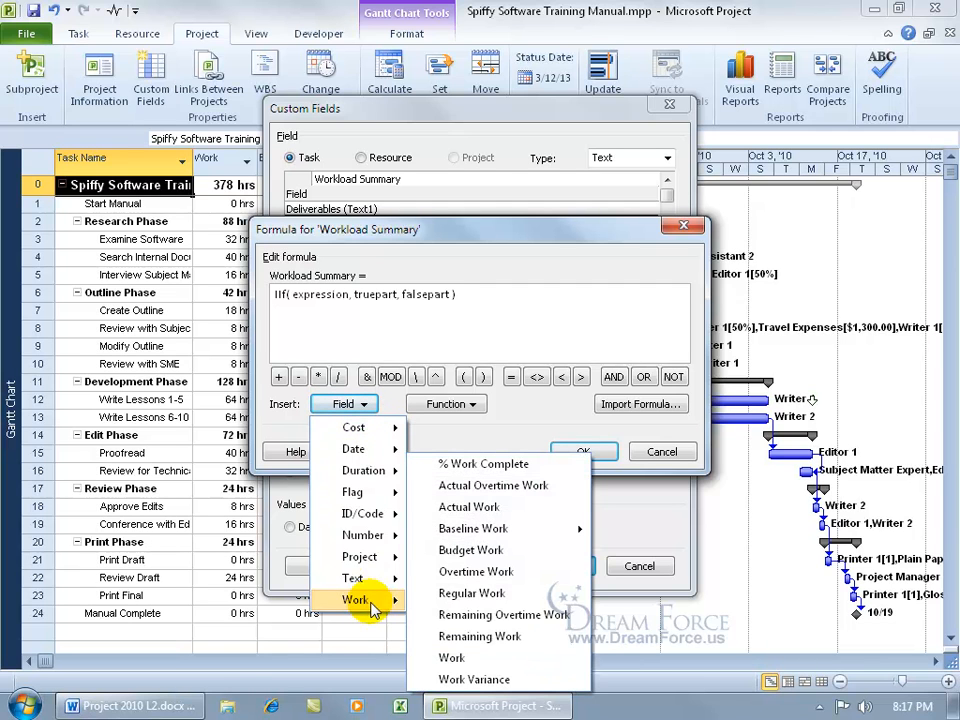
pyautogui.click(462, 662)
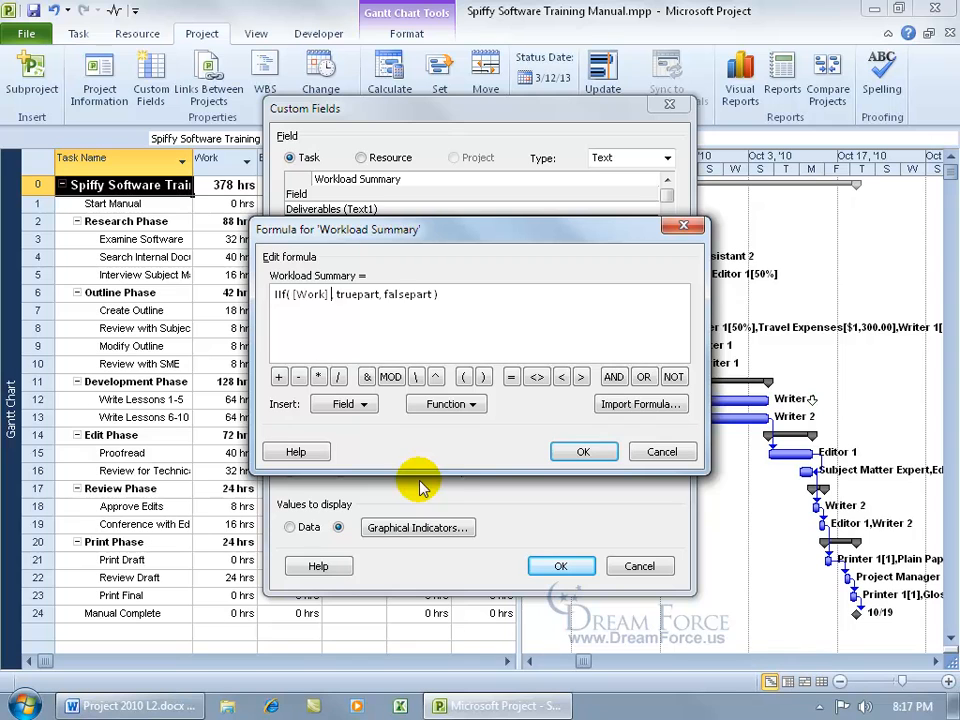
pyautogui.write('>')
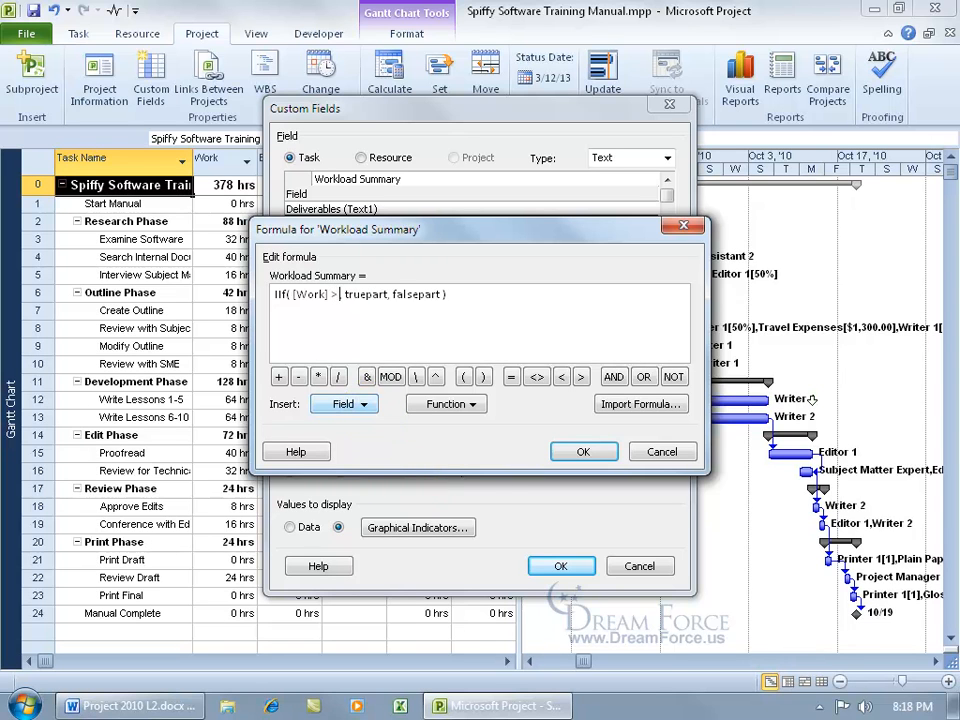
pyautogui.click(366, 405)
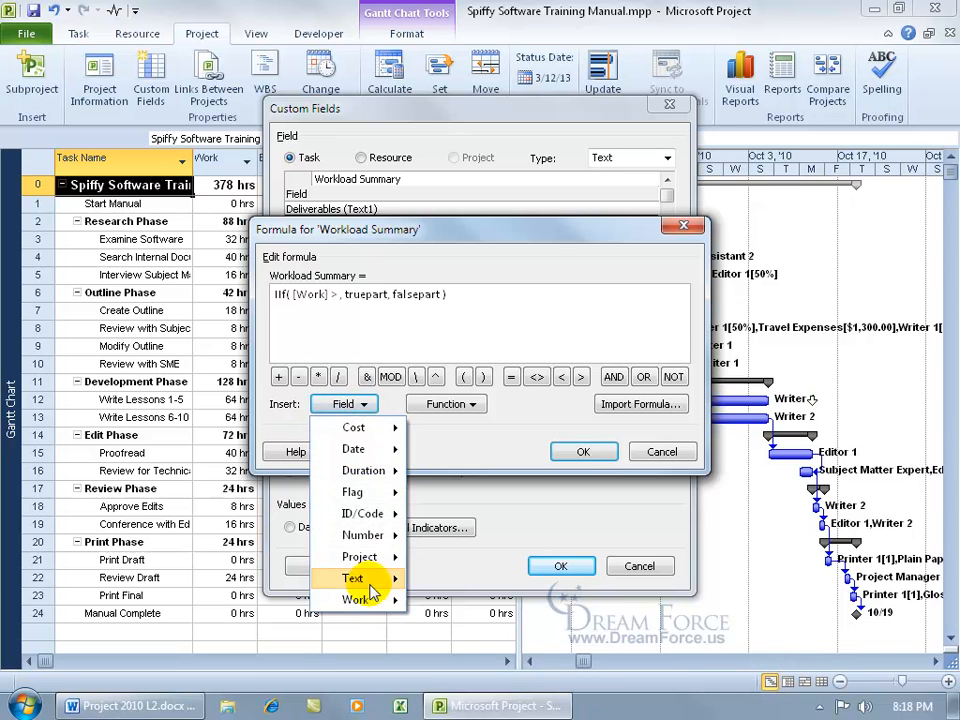
pyautogui.moveTo(546, 527)
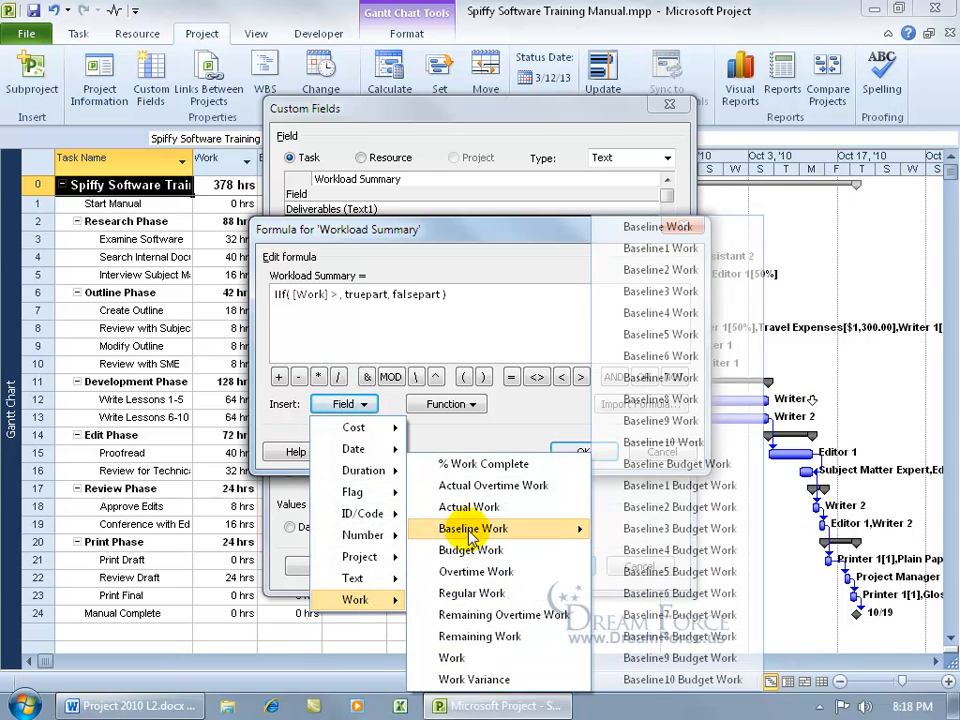
pyautogui.click(660, 227)
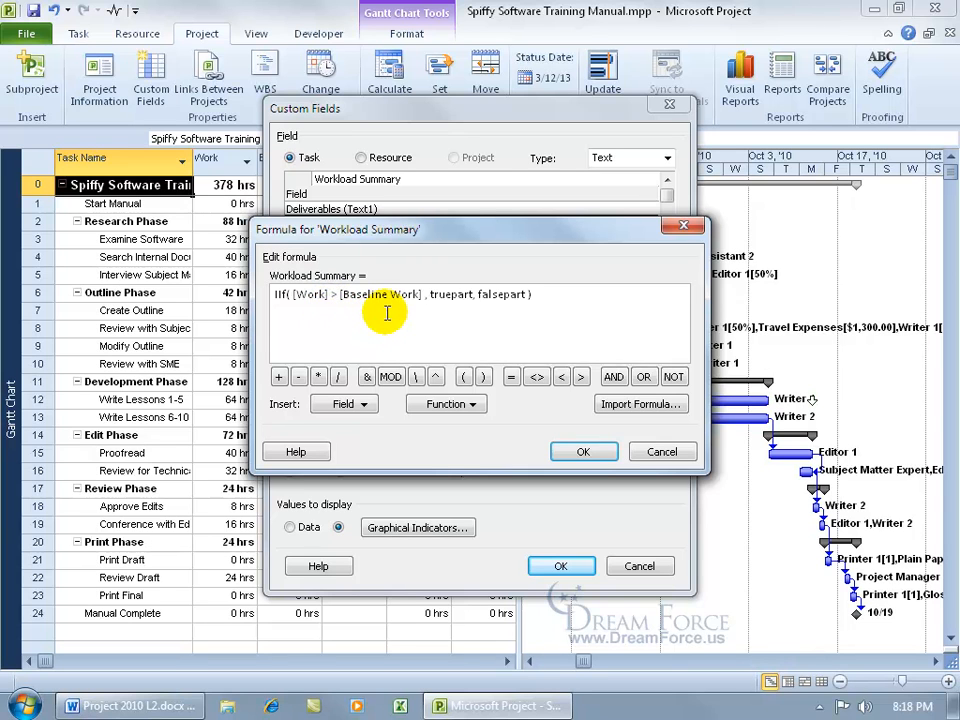
# Enter "Oh Poop!" as the true part and "Good!" as the false part, then accept the formula.
pyautogui.moveTo(426, 294); pyautogui.dragTo(457, 292)
pyautogui.doubleClick(466, 294)
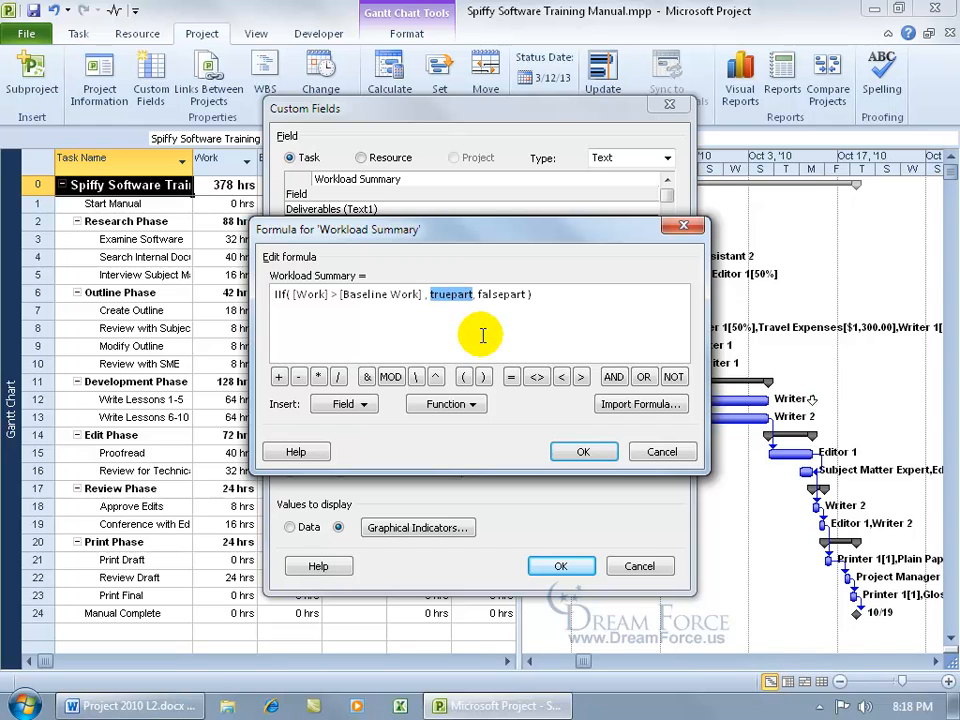
pyautogui.write('"')
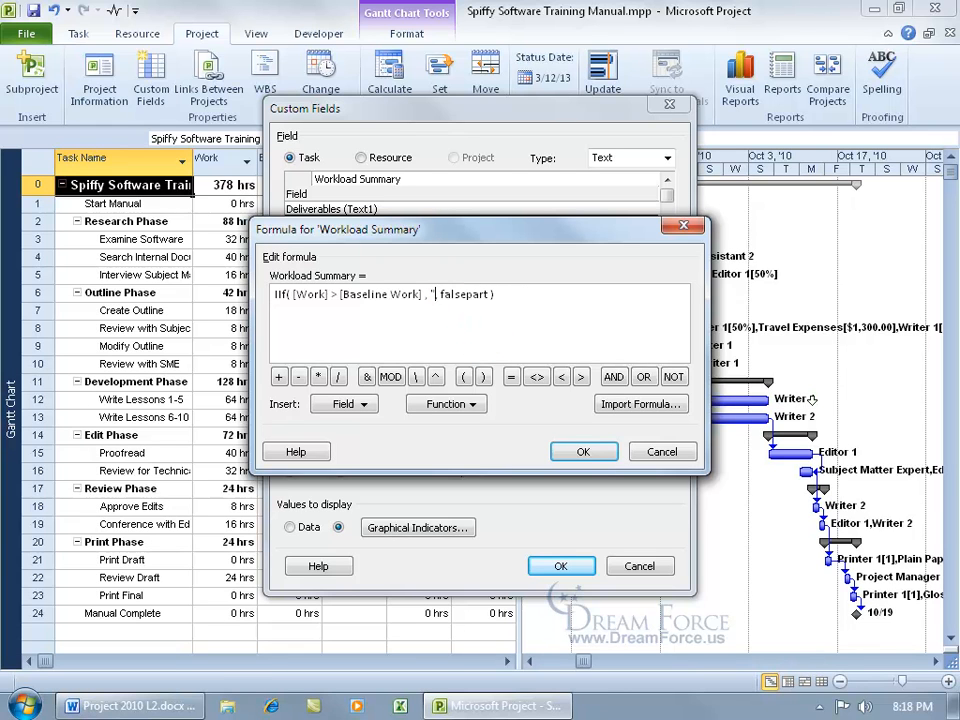
pyautogui.write('Oh Poop!"')
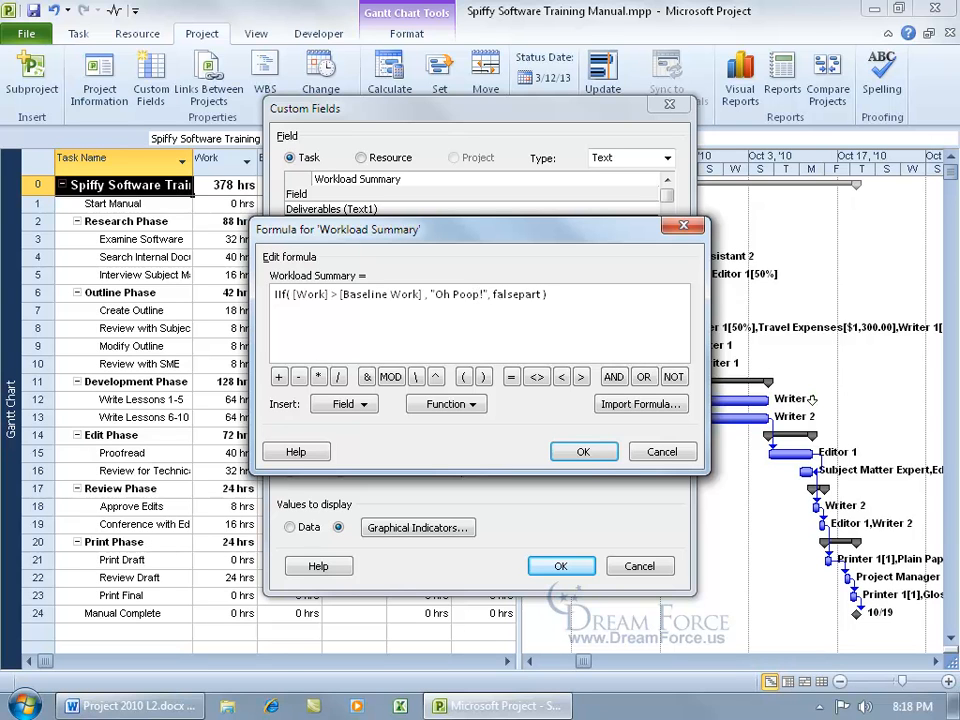
pyautogui.doubleClick(509, 295)
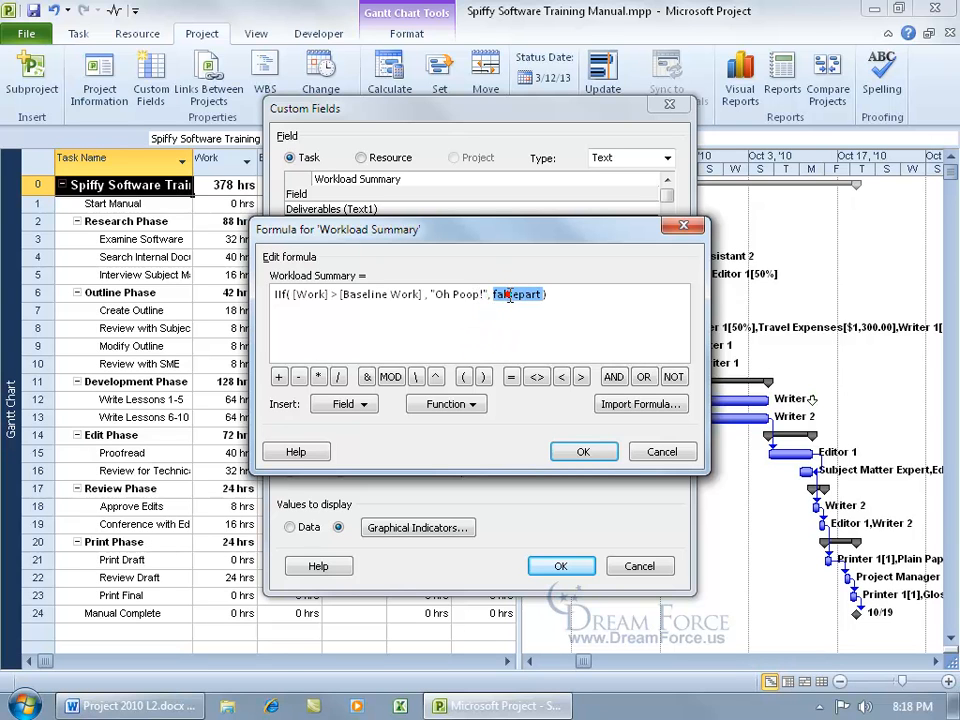
pyautogui.write('"Good!')
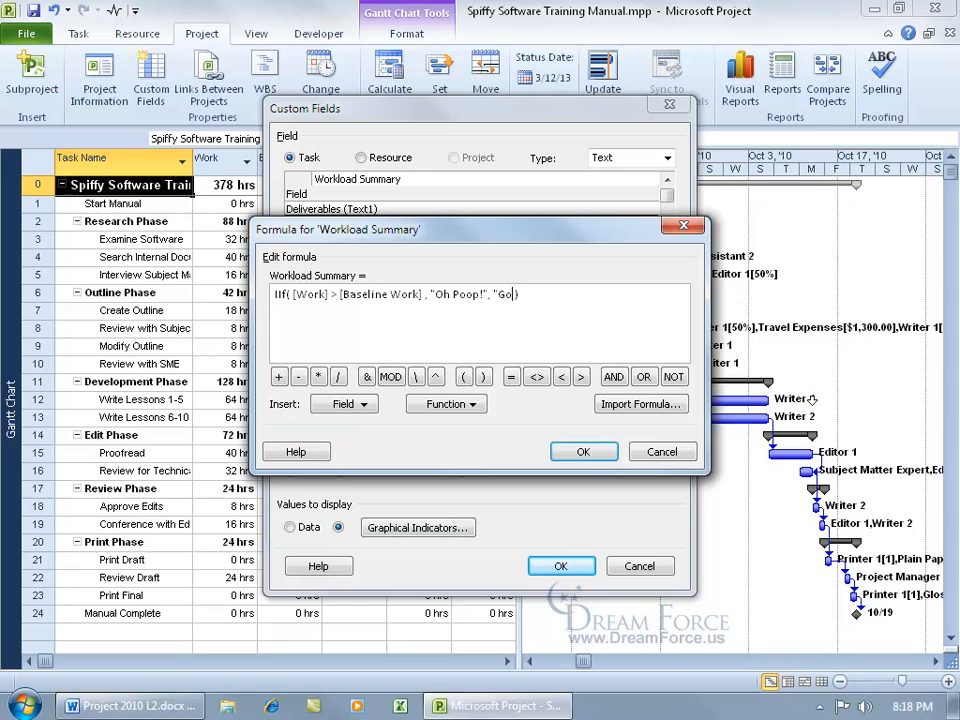
pyautogui.write('"')
pyautogui.click(580, 452)
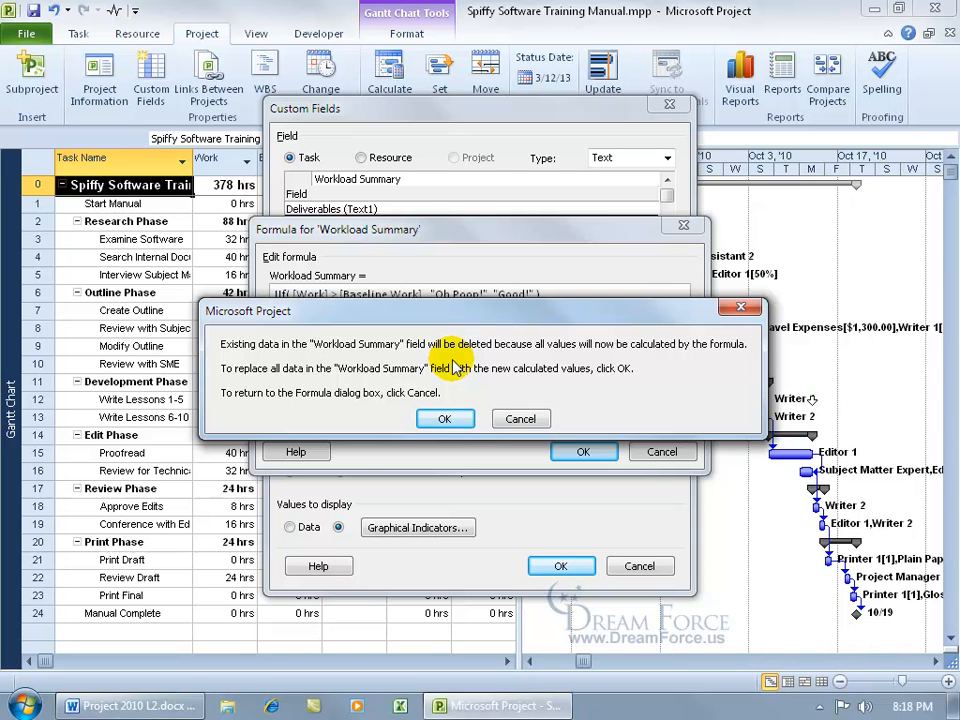
# Change the two indicator rule values to 'Oh Poop!' and 'Good!' and apply the field changes.
pyautogui.click(444, 418)
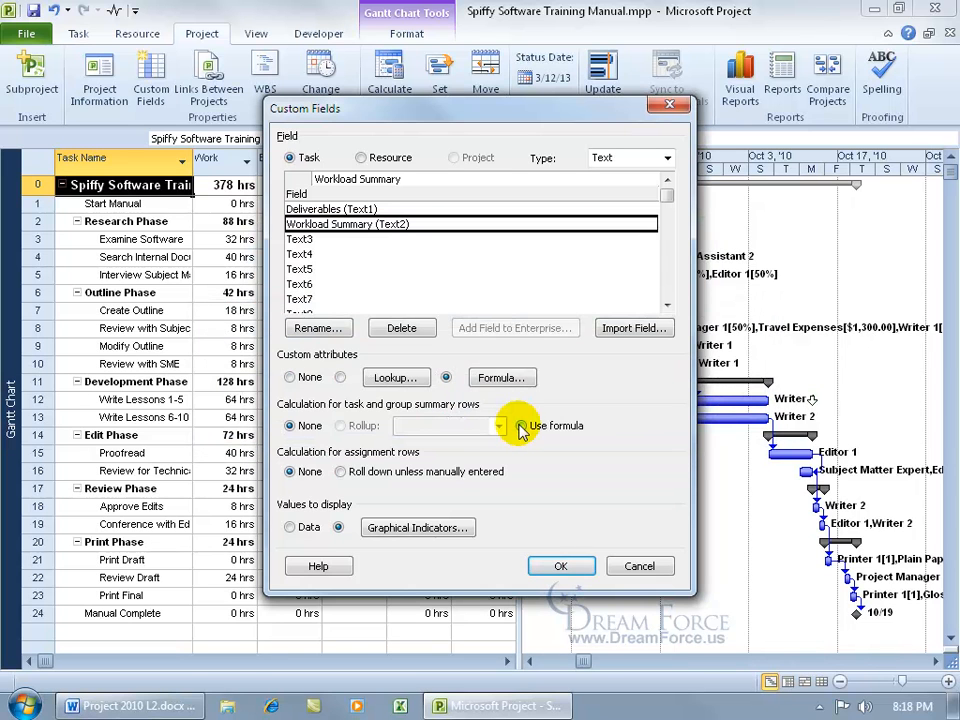
pyautogui.click(410, 530)
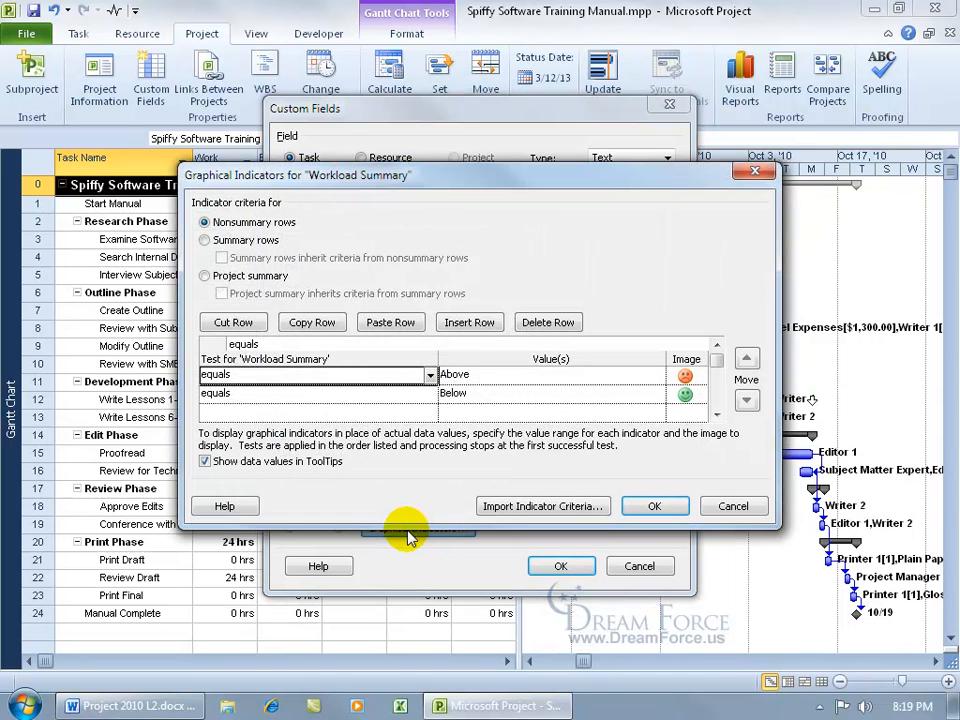
pyautogui.click(495, 374)
pyautogui.write('Oh Poop!')
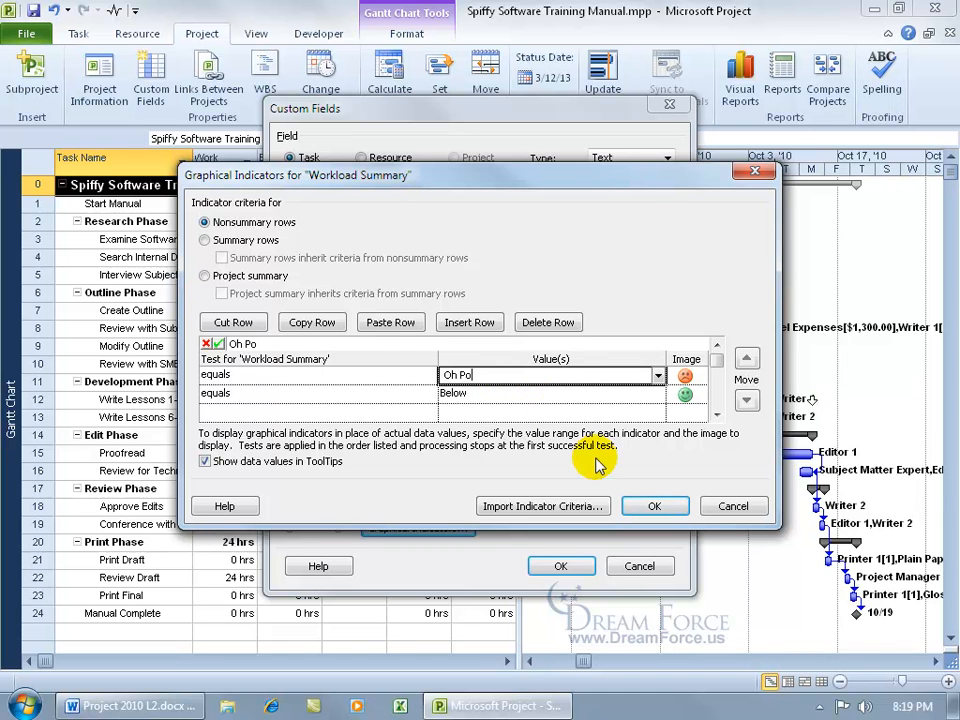
pyautogui.click(477, 393)
pyautogui.write('Good!')
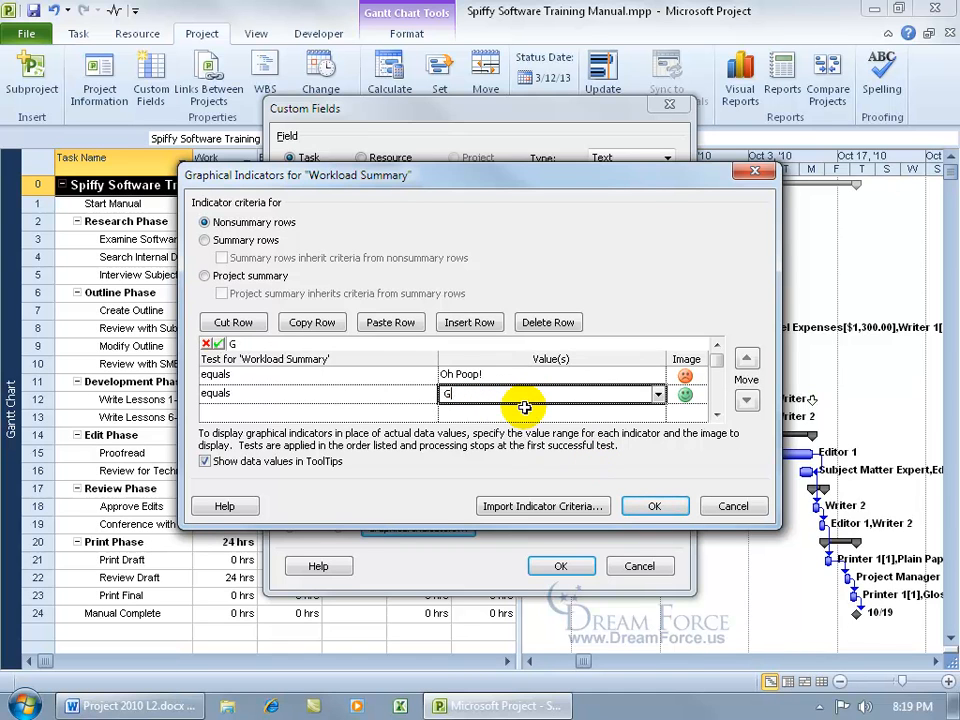
pyautogui.click(652, 506)
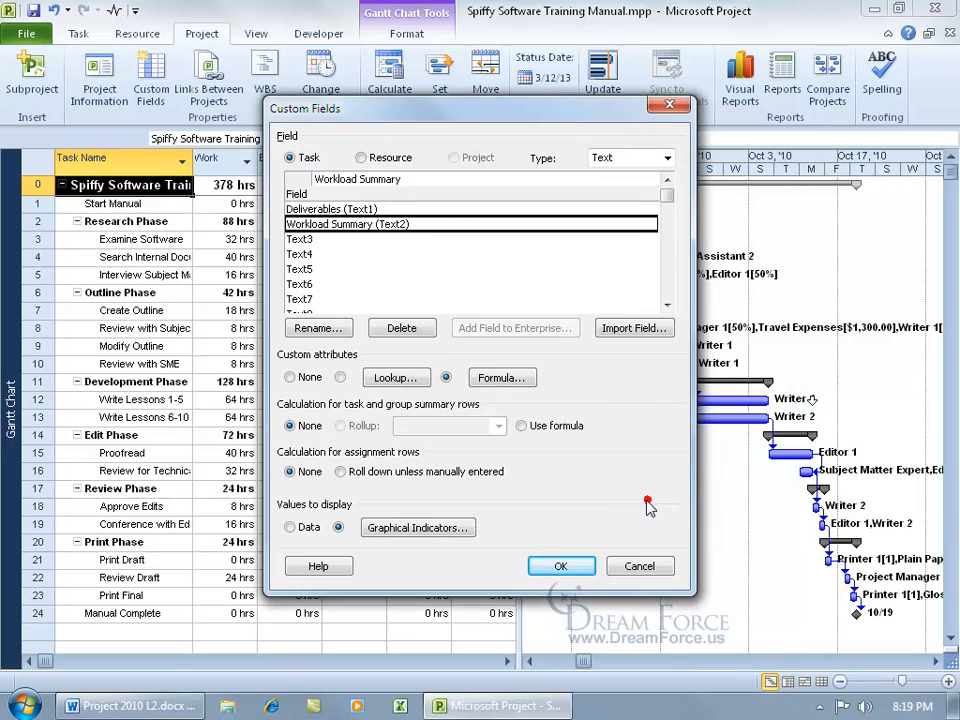
pyautogui.click(561, 566)
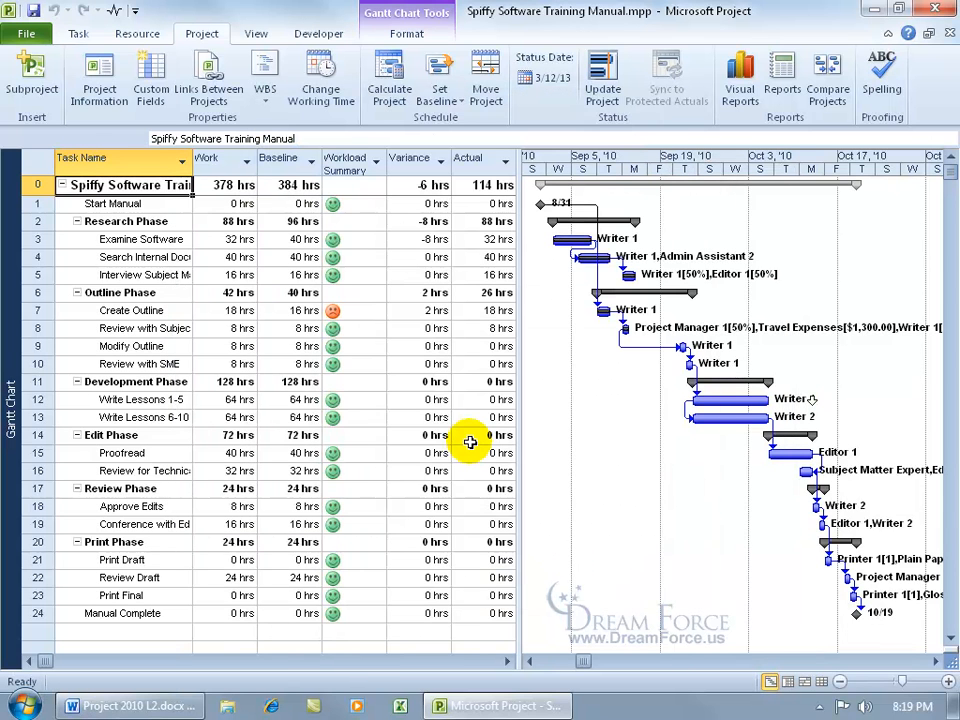
# Check the Workload Summary cells for Start Manual, Examine Software and Create Outline.
pyautogui.click(360, 204)
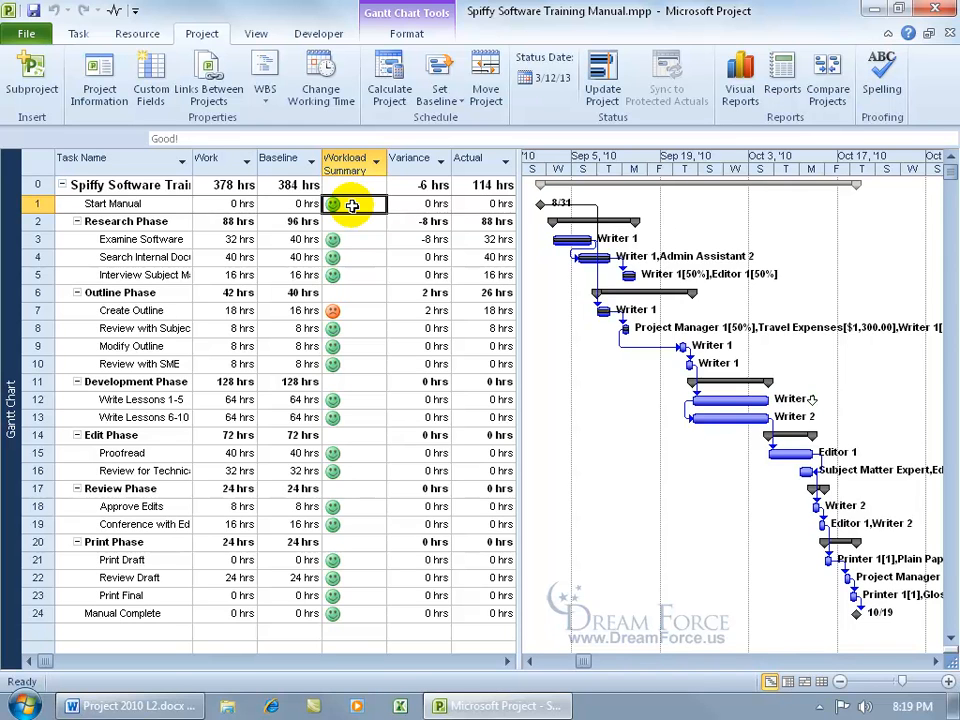
pyautogui.click(366, 221)
pyautogui.click(362, 238)
pyautogui.click(362, 238)
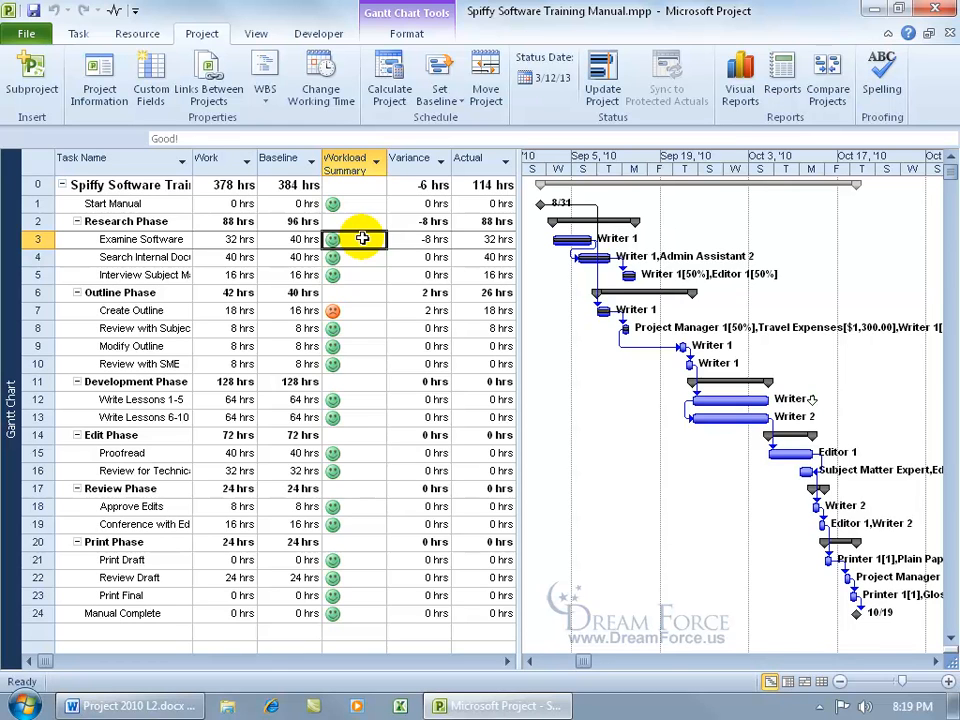
pyautogui.click(362, 312)
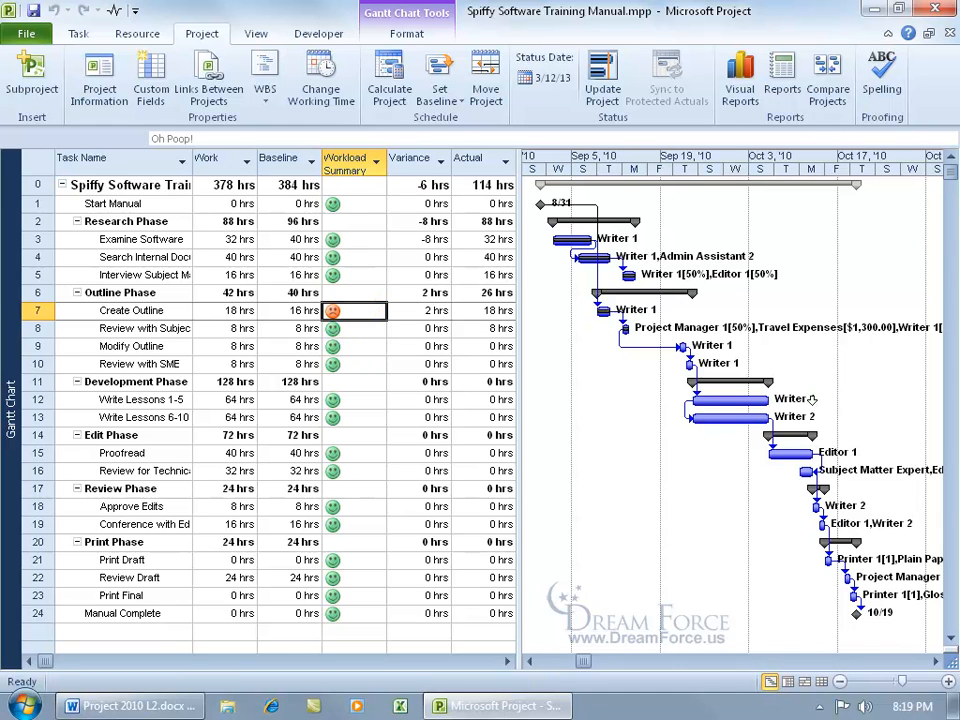
# Set Workload Summary's values to display to Data, then reopen Custom Fields.
pyautogui.click(151, 88)
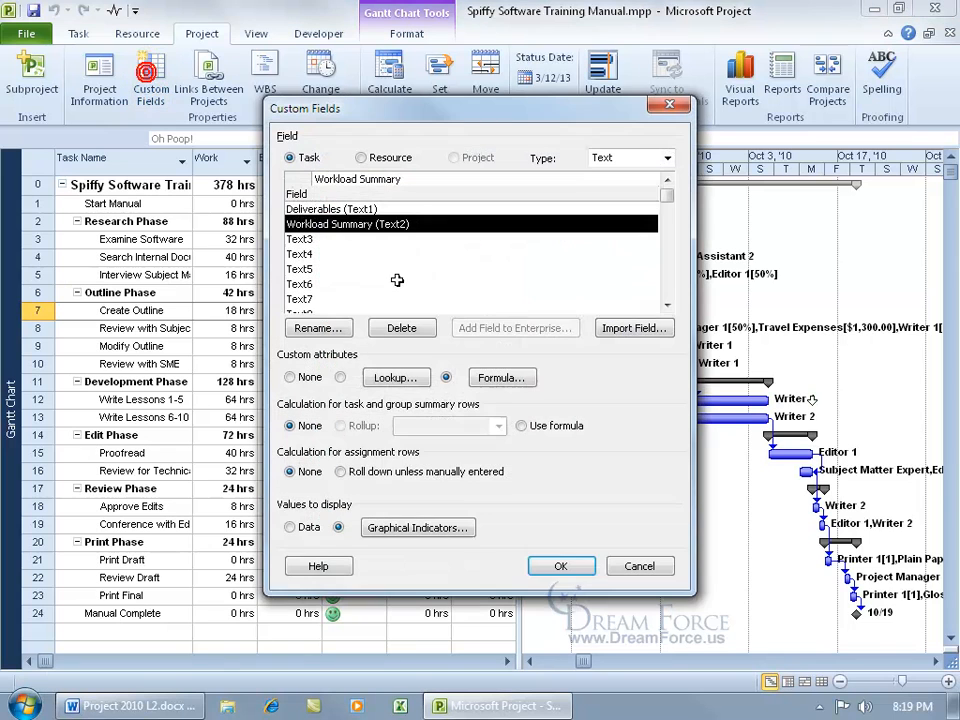
pyautogui.click(289, 527)
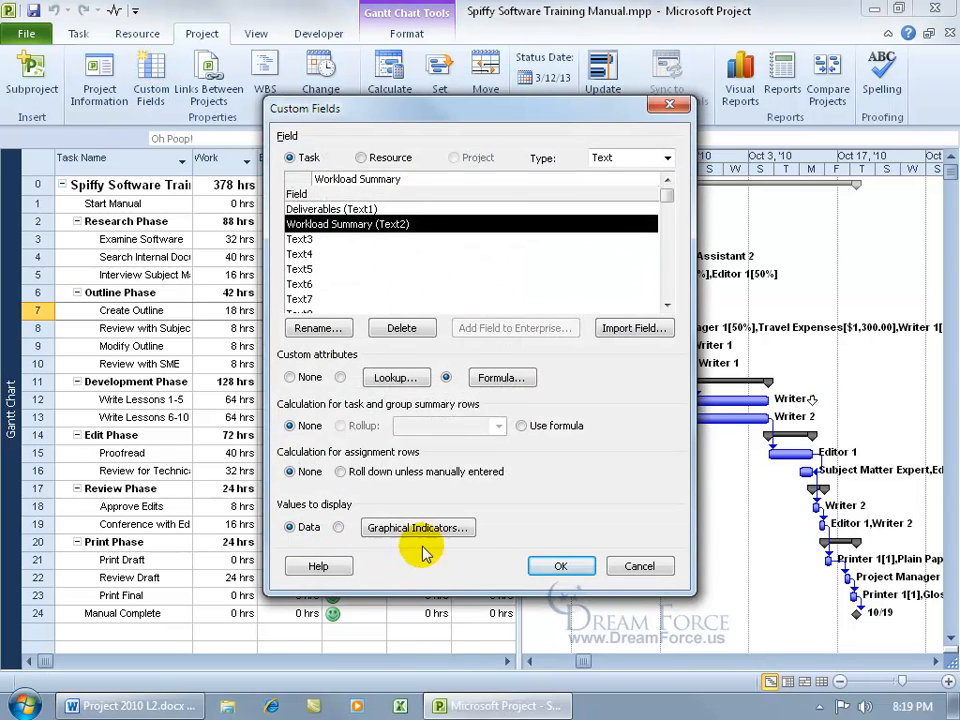
pyautogui.click(555, 566)
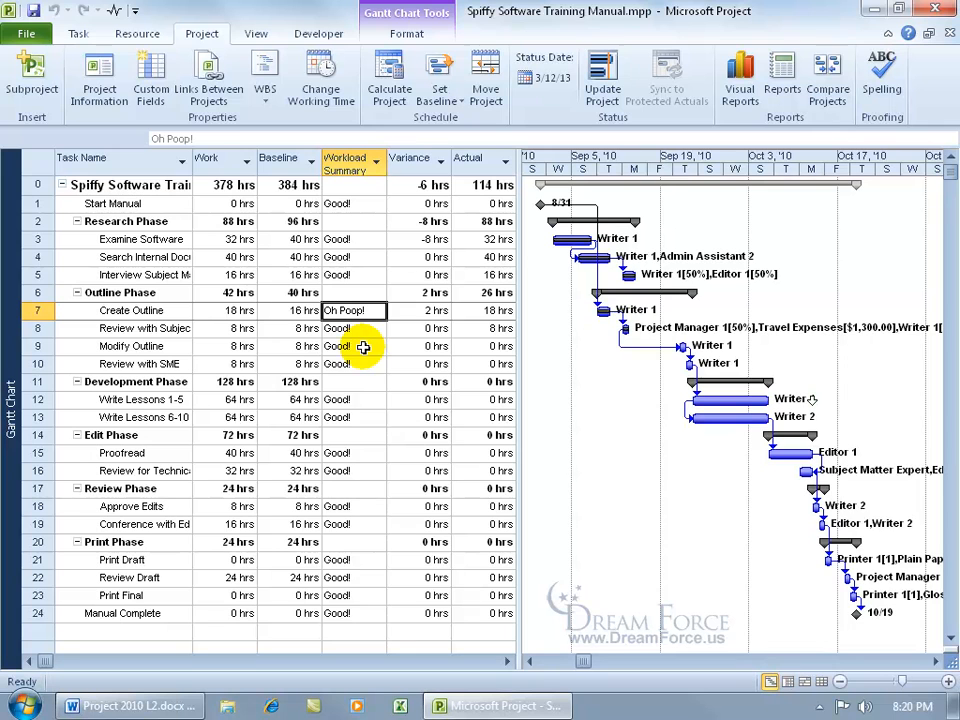
pyautogui.click(151, 80)
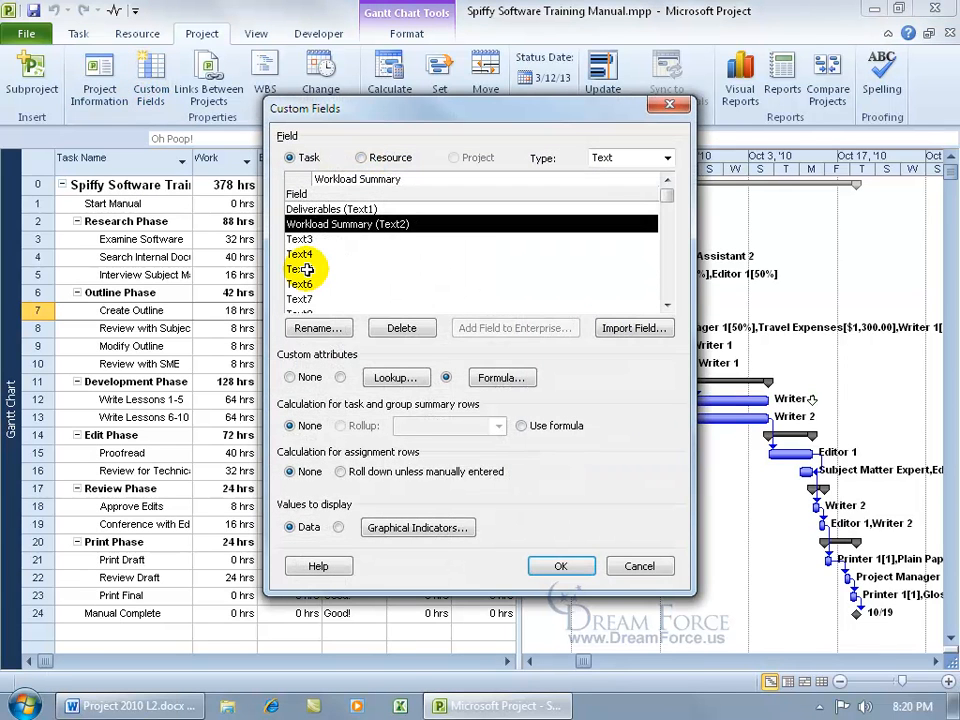
# Switch to Flag fields and give Flag1 a rule: equals Yes shows a green smiley.
pyautogui.click(670, 158)
pyautogui.click(630, 235)
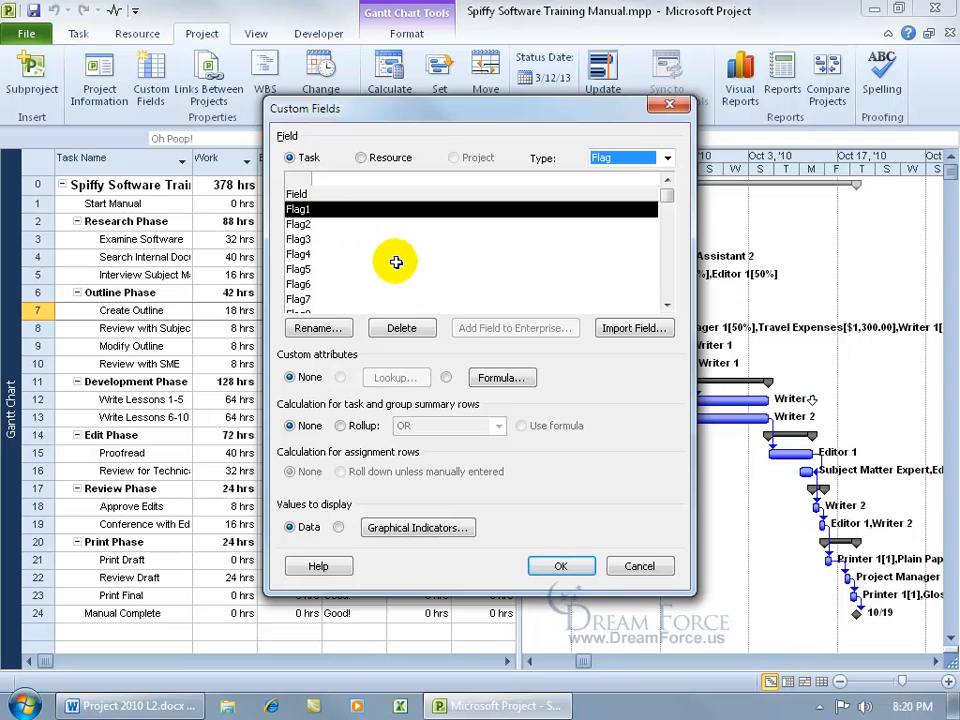
pyautogui.click(415, 532)
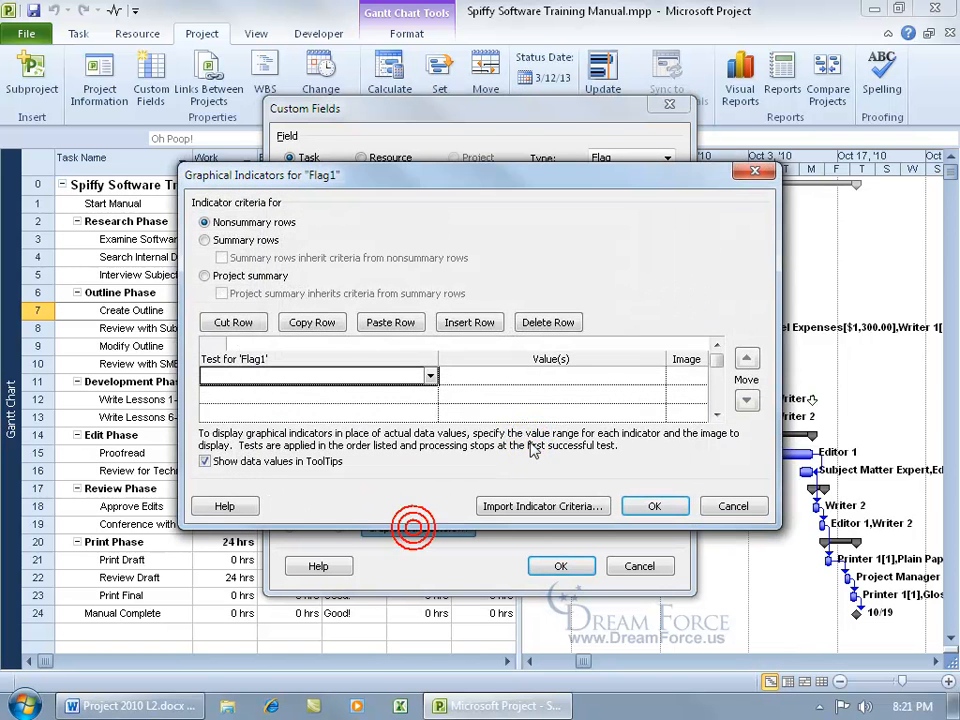
pyautogui.write('equals')
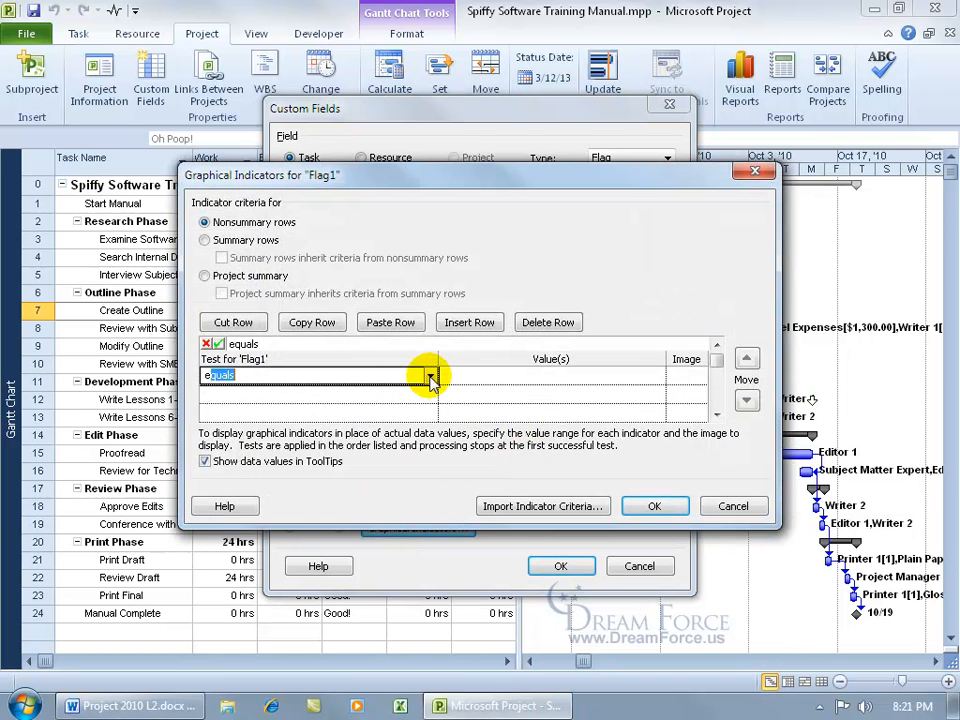
pyautogui.click(476, 376)
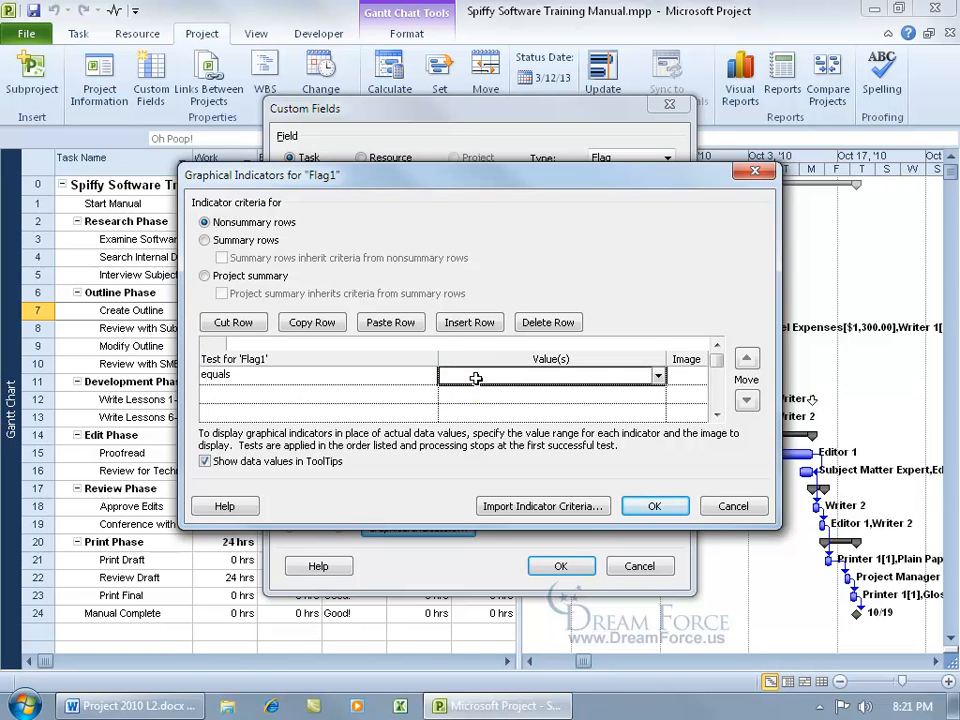
pyautogui.write('Yes')
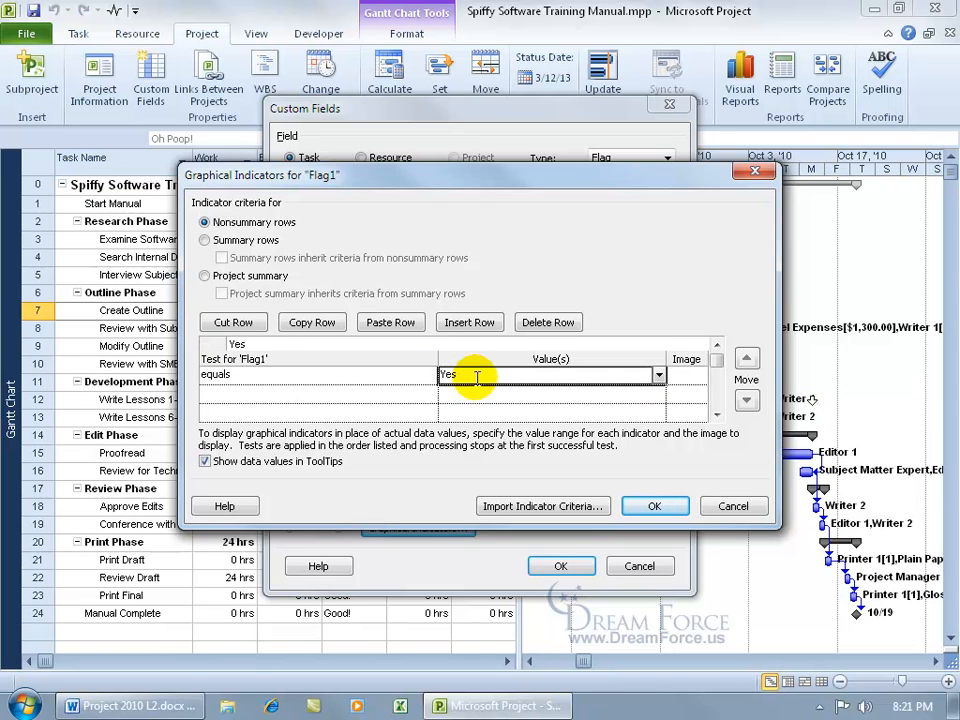
pyautogui.click(686, 374)
pyautogui.click(697, 376)
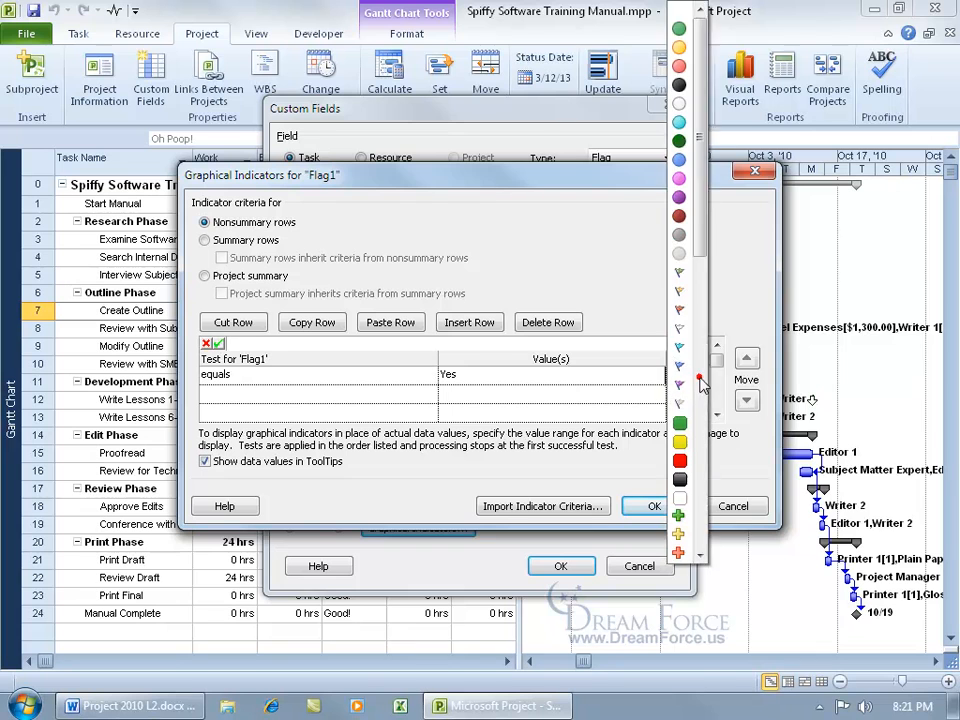
pyautogui.moveTo(699, 238); pyautogui.dragTo(726, 542)
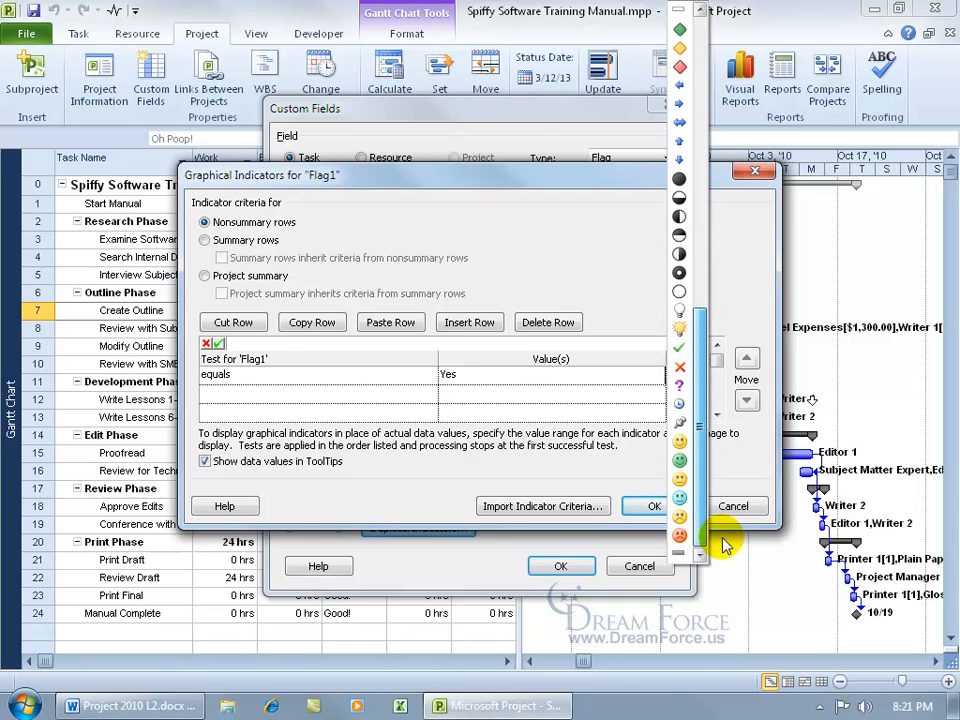
pyautogui.click(680, 459)
# Add a second Flag1 rule: equals No shows a sad face.
pyautogui.click(425, 396)
pyautogui.write('equals')
pyautogui.press('Tab')
pyautogui.press('Tab')
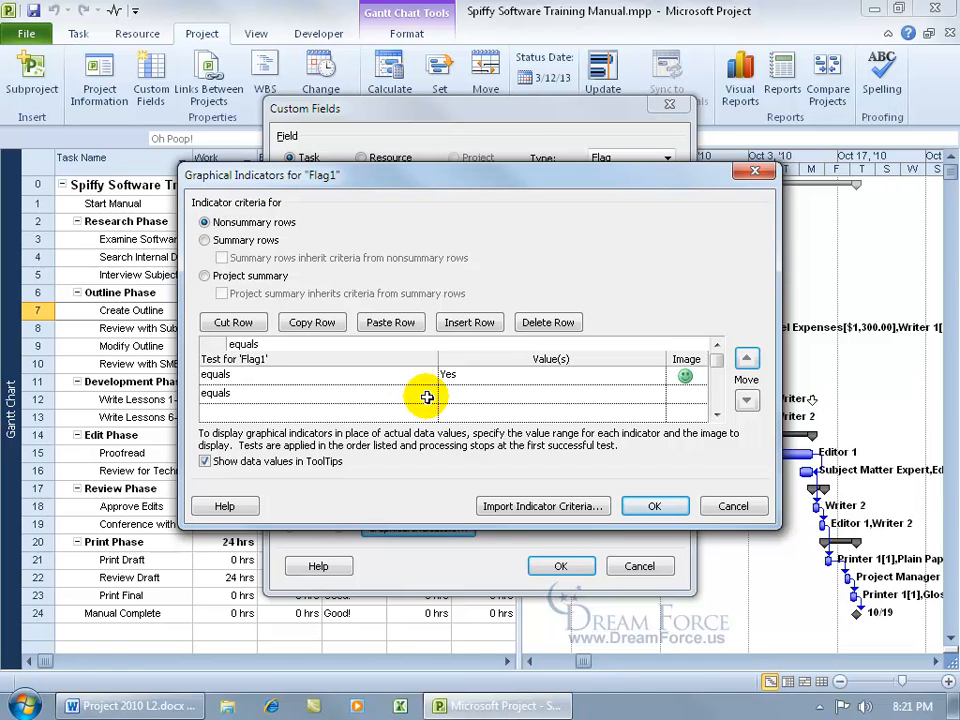
pyautogui.click(462, 393)
pyautogui.write('No')
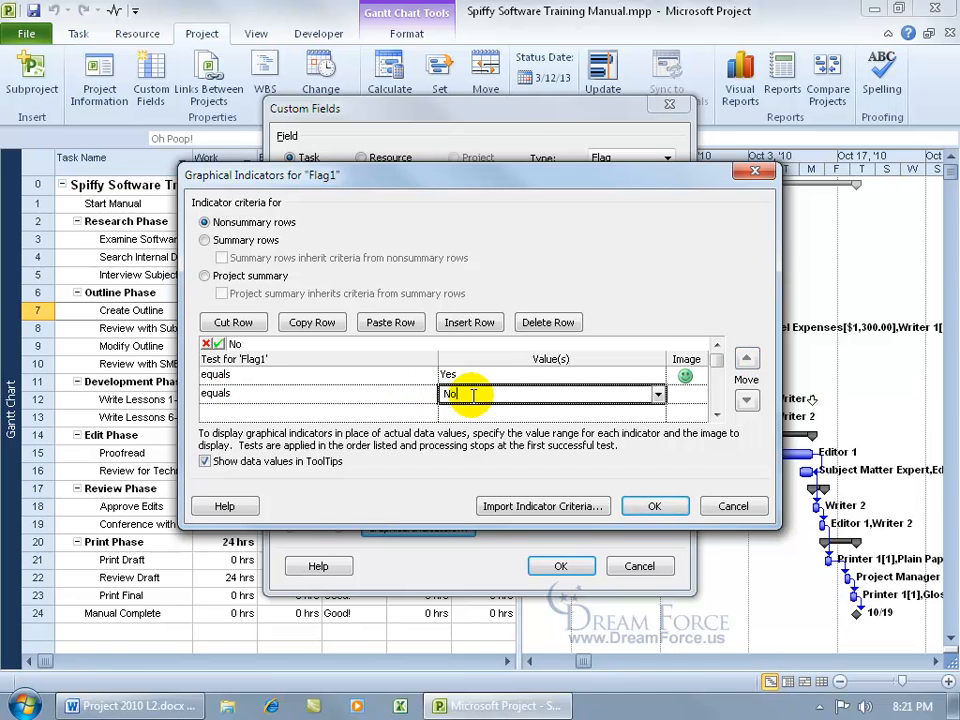
pyautogui.click(702, 395)
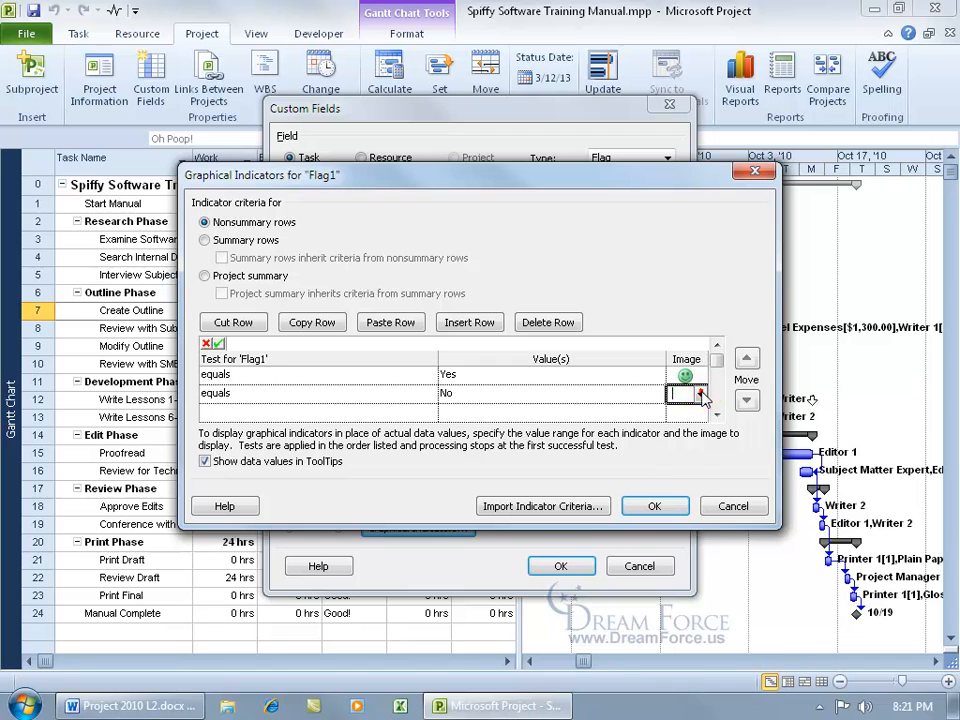
pyautogui.scroll(-5, 700, 300)
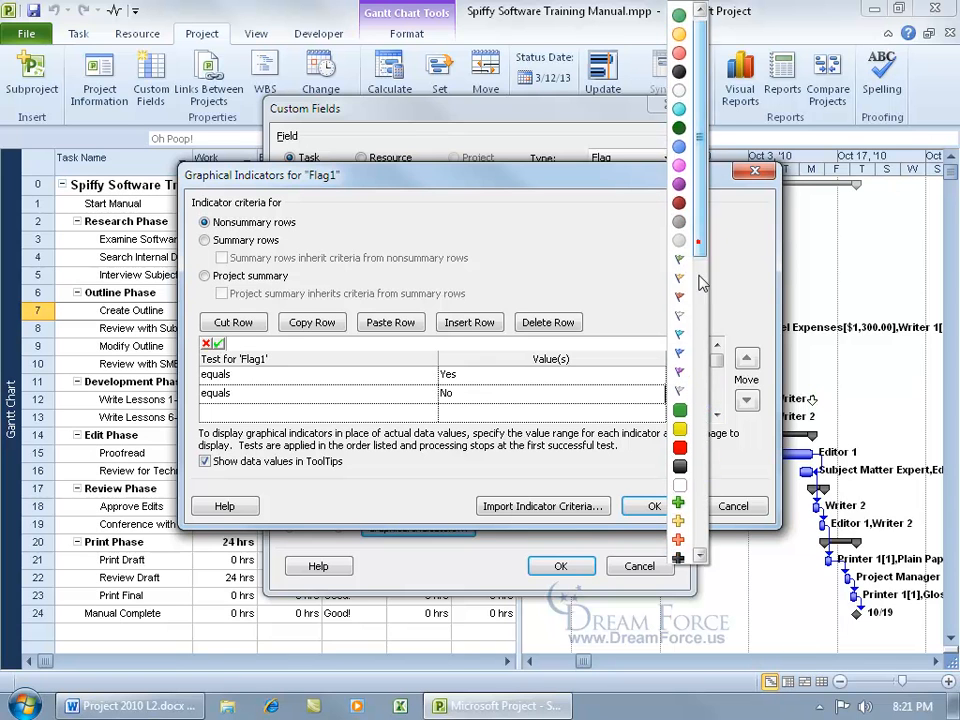
pyautogui.click(677, 538)
# Save the Flag1 indicators and insert a Flag1 column before the Variance column.
pyautogui.click(654, 507)
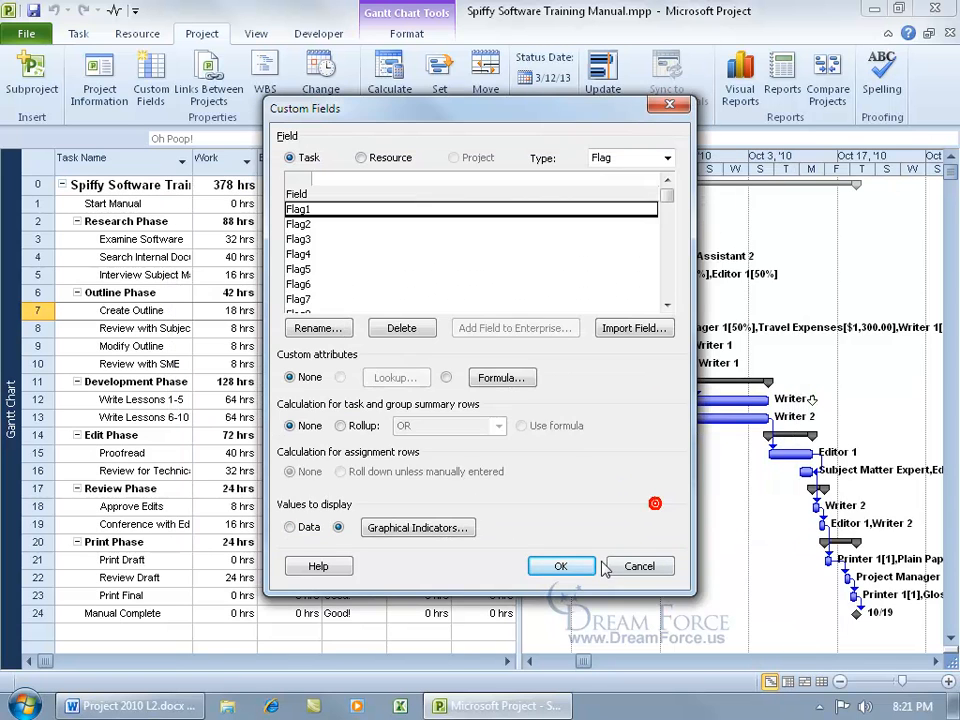
pyautogui.click(561, 566)
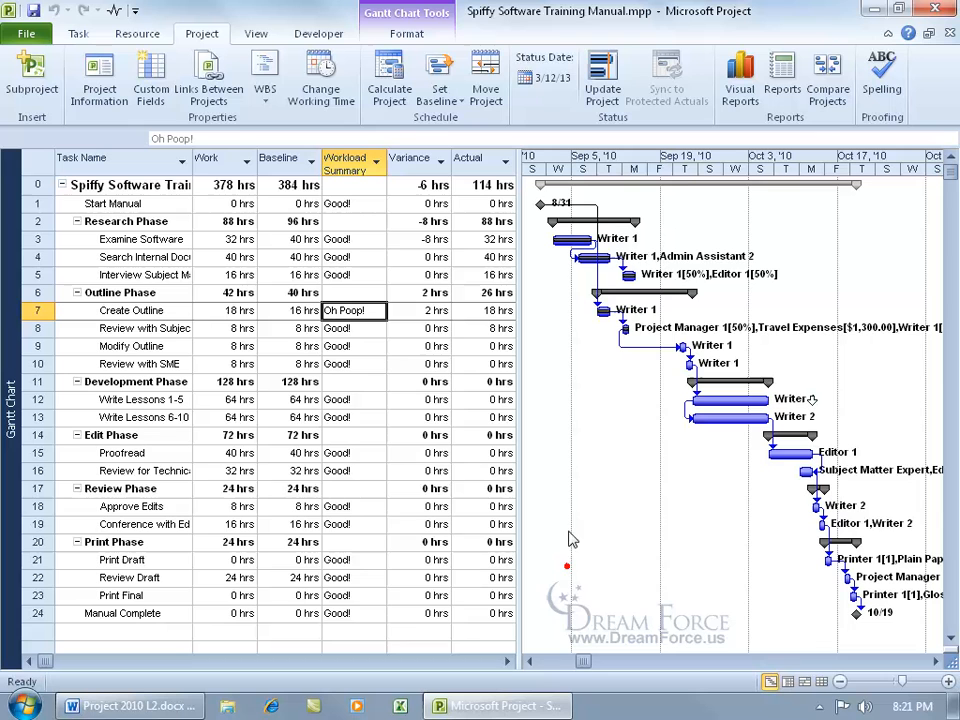
pyautogui.rightClick(409, 163)
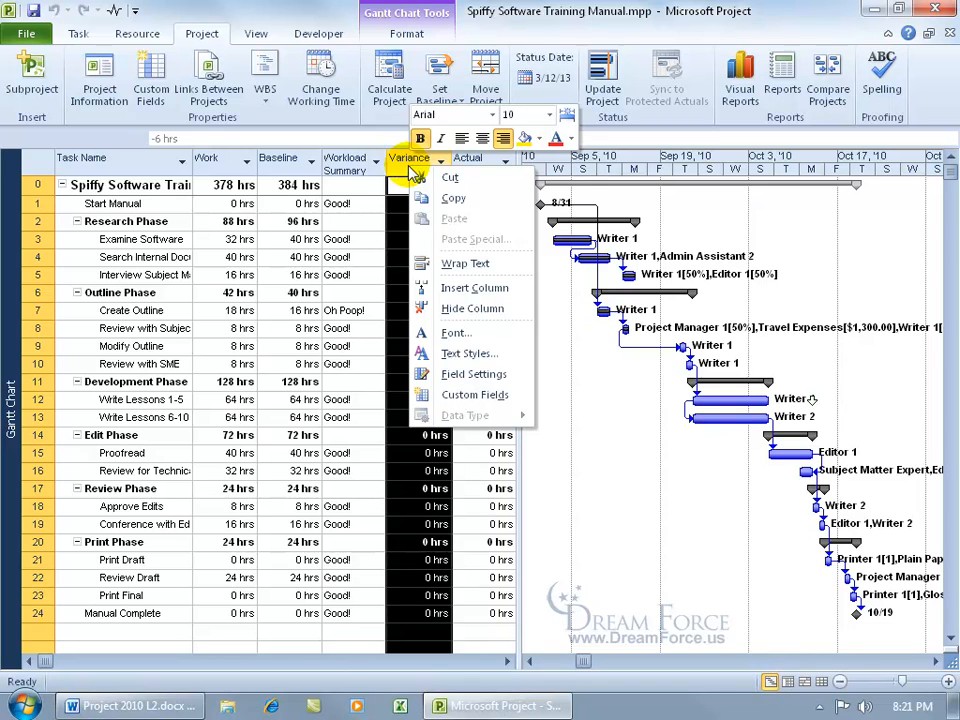
pyautogui.click(462, 288)
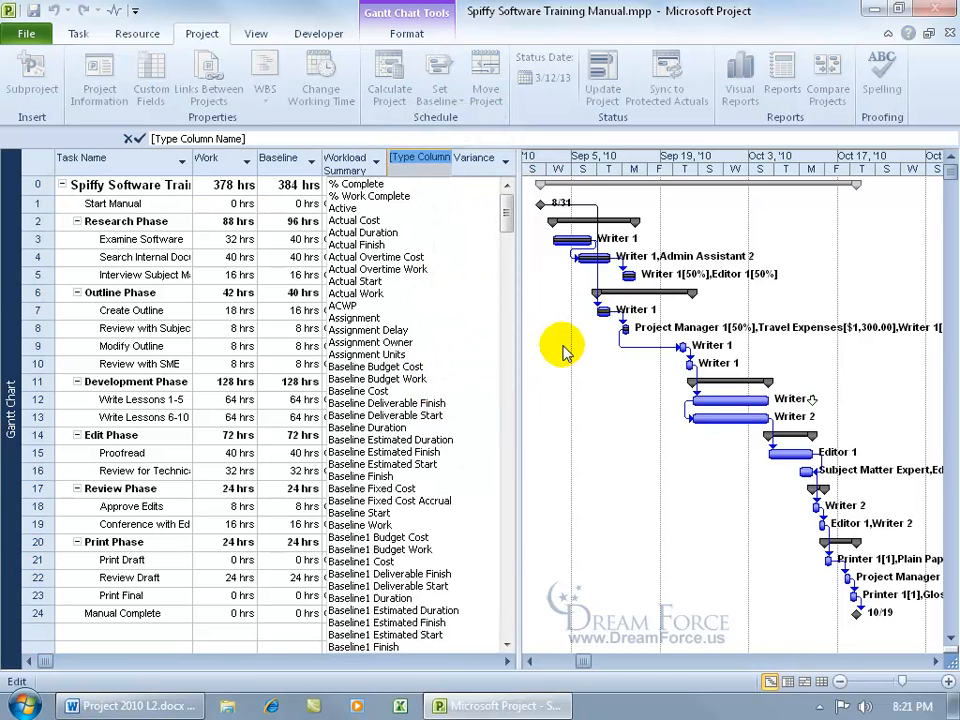
pyautogui.write('flag1')
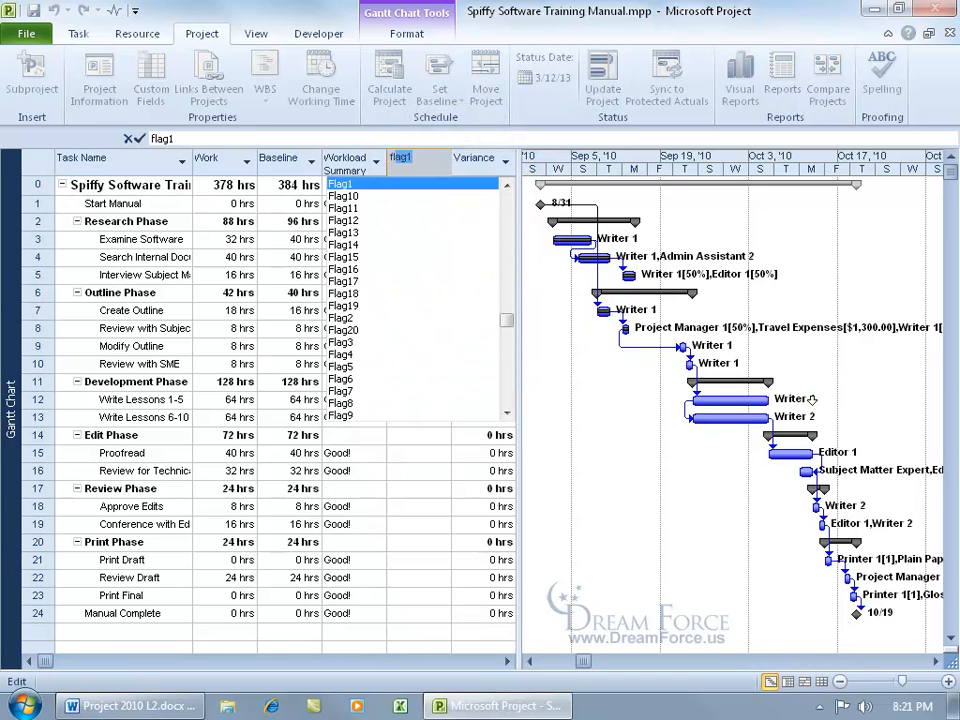
pyautogui.click(343, 188)
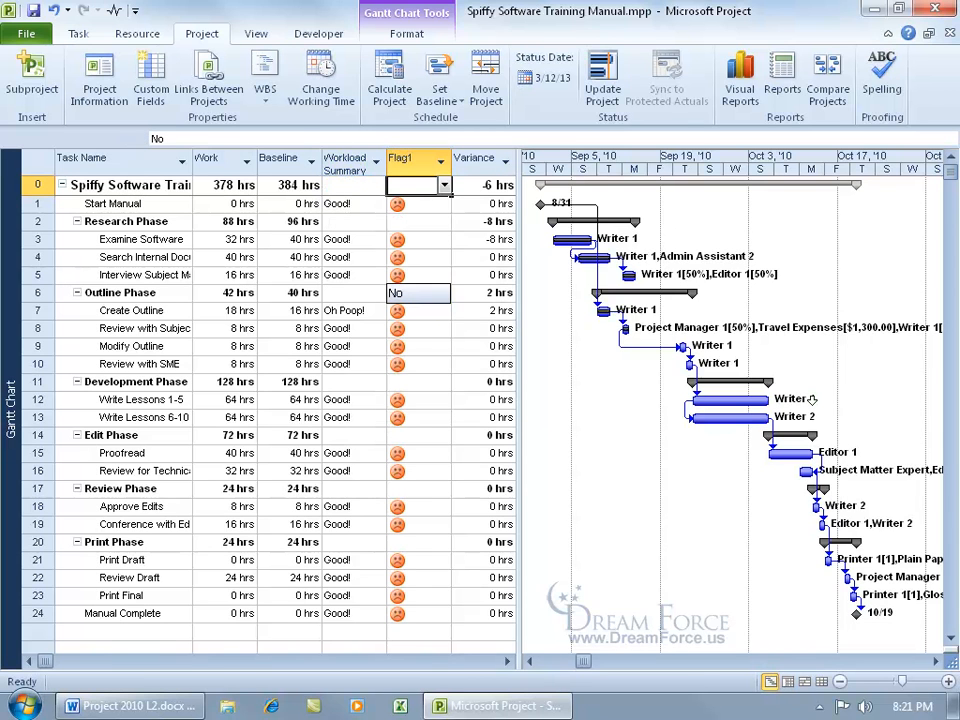
# Set Flag1 to Yes for Start Manual and Examine Software.
pyautogui.click(420, 204)
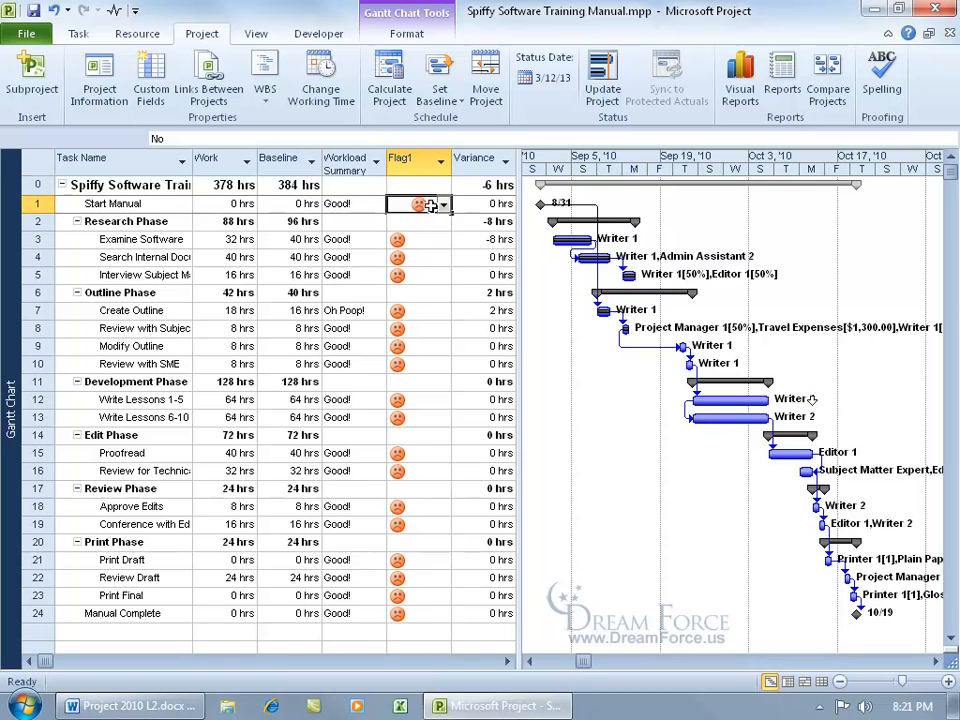
pyautogui.click(441, 204)
pyautogui.click(437, 223)
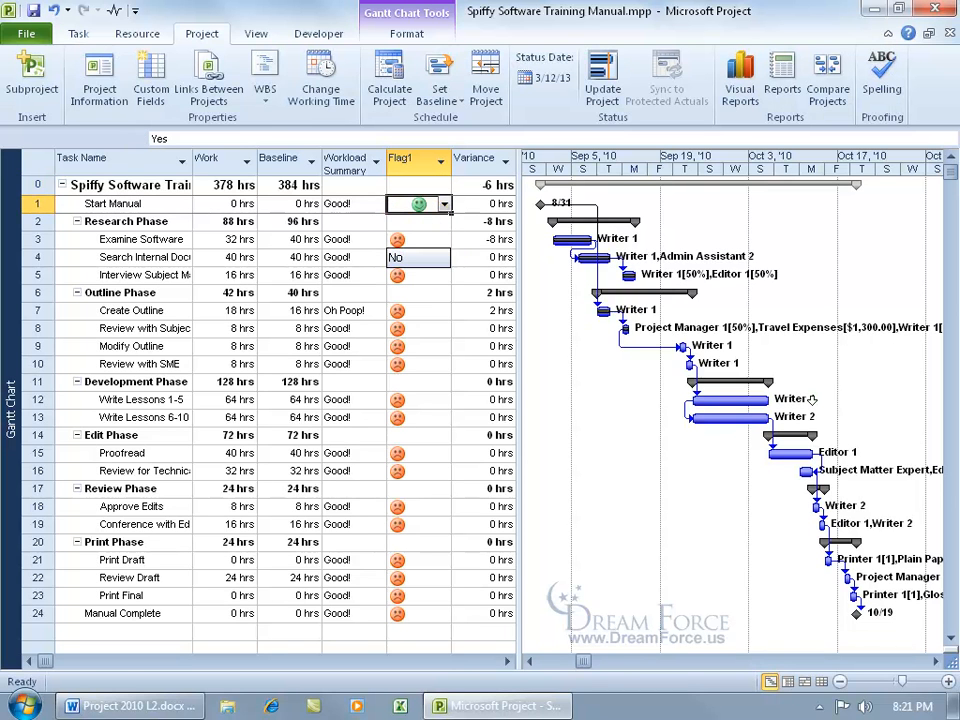
pyautogui.click(439, 241)
pyautogui.click(443, 240)
pyautogui.click(437, 257)
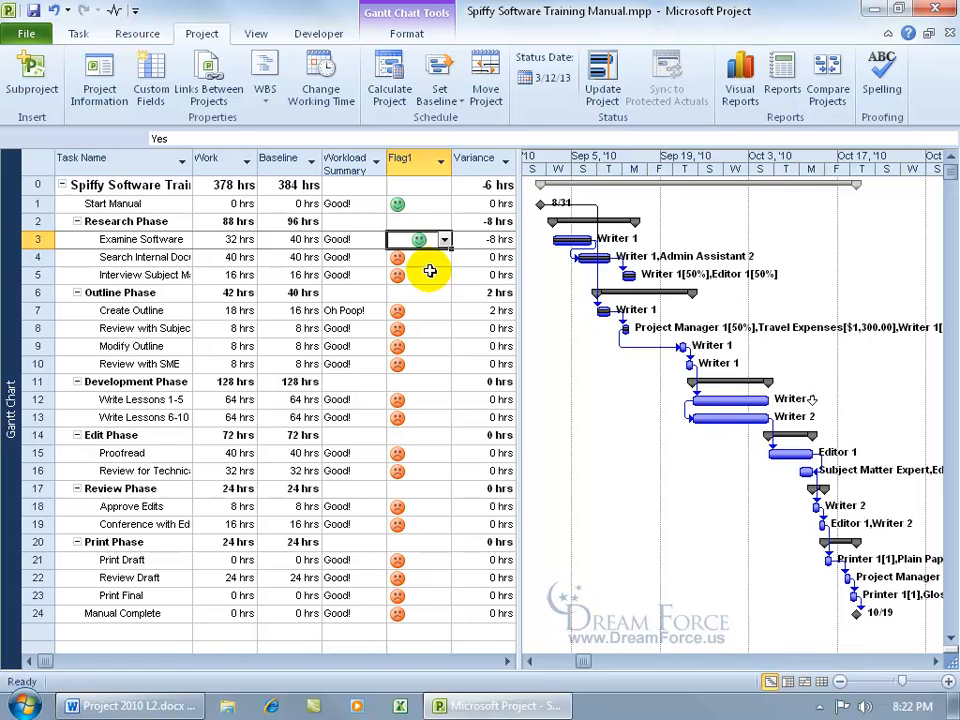
# Rename Flag1 to 'Complete Deliverables' in Custom Fields and apply the change.
pyautogui.click(145, 88)
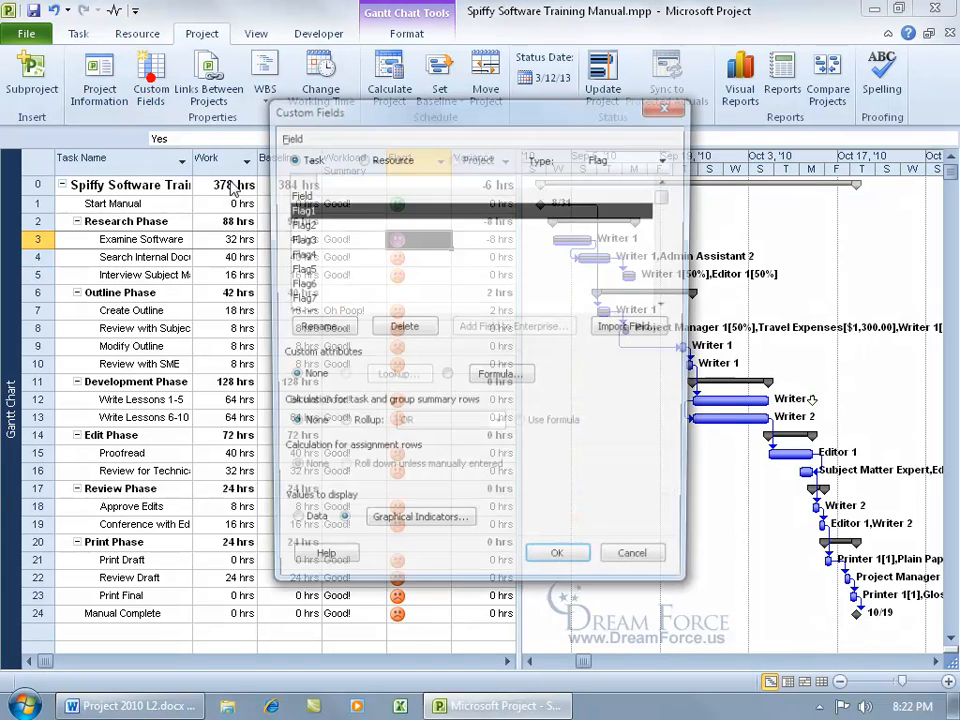
pyautogui.click(318, 328)
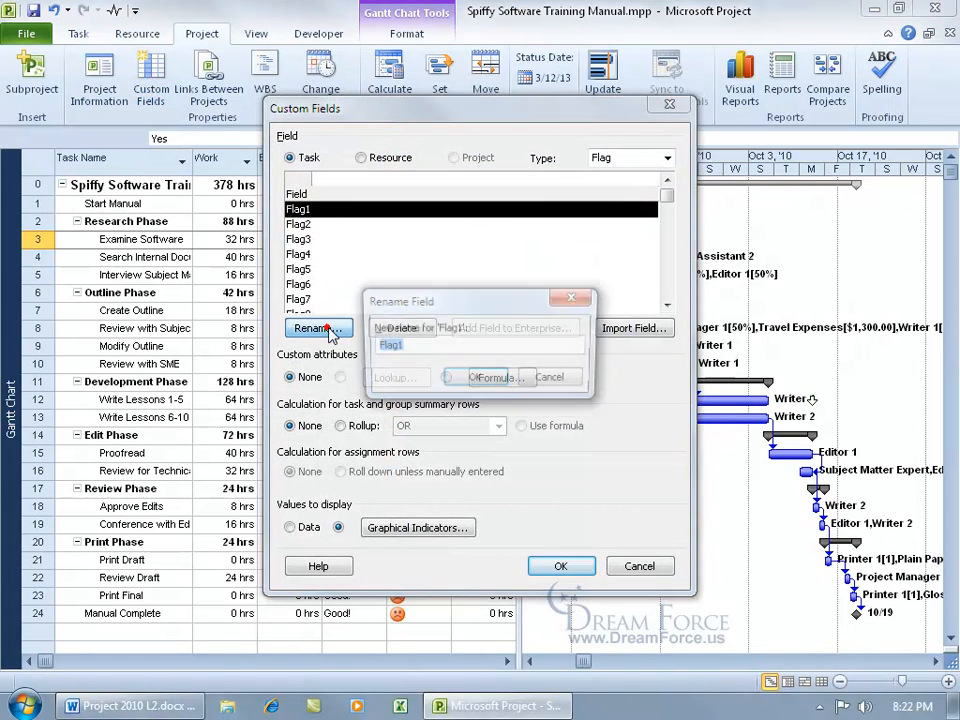
pyautogui.write('Compl')
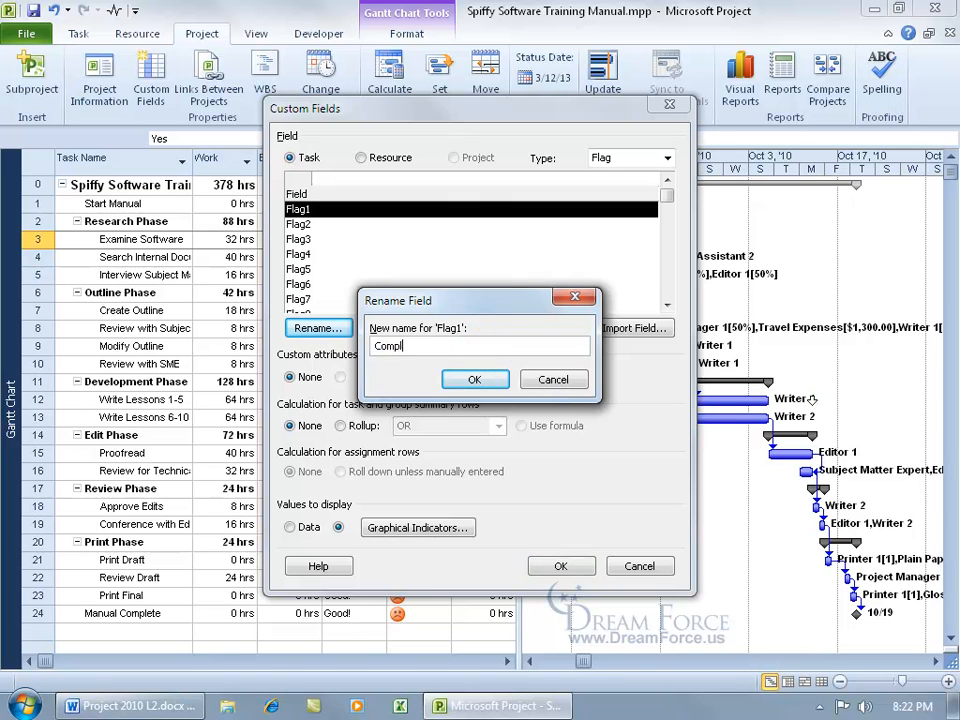
pyautogui.write('ete Deliverables')
pyautogui.click(476, 380)
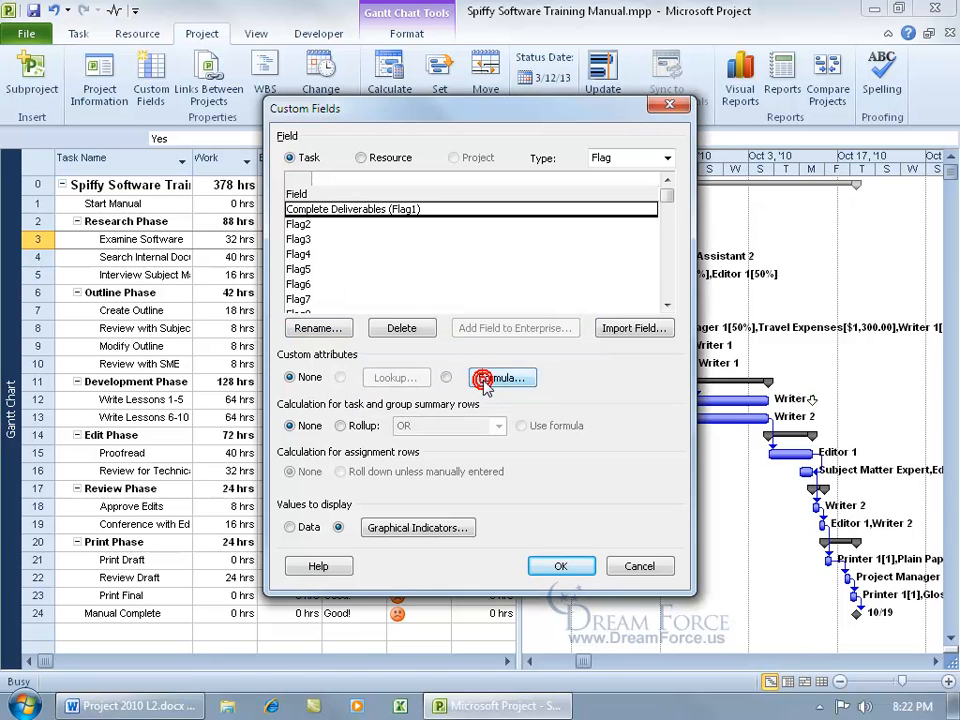
pyautogui.click(560, 566)
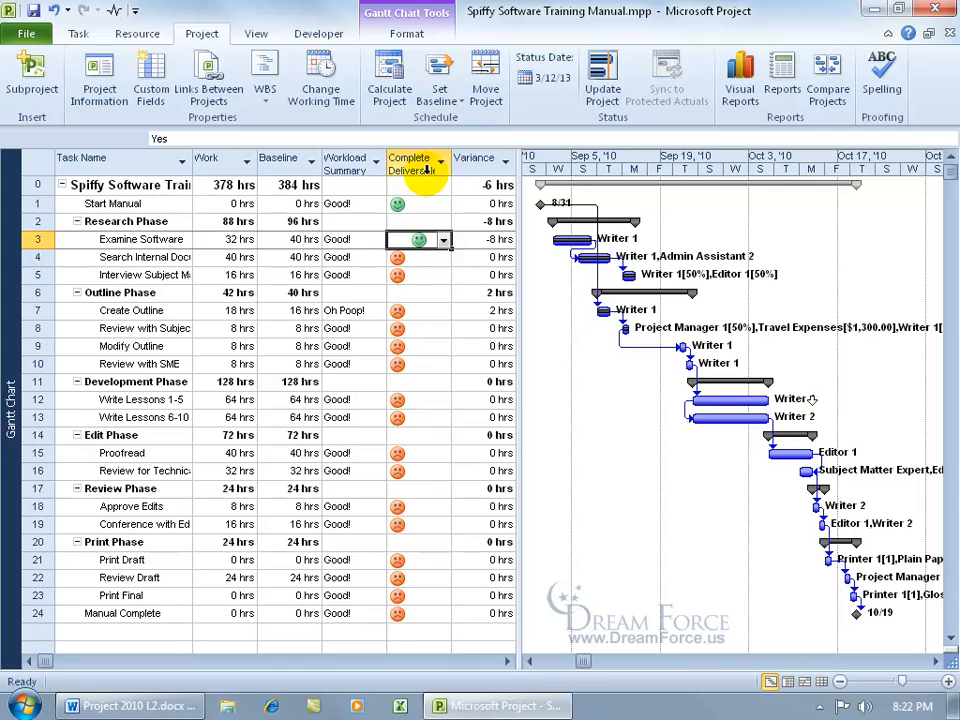
pyautogui.click(443, 240)
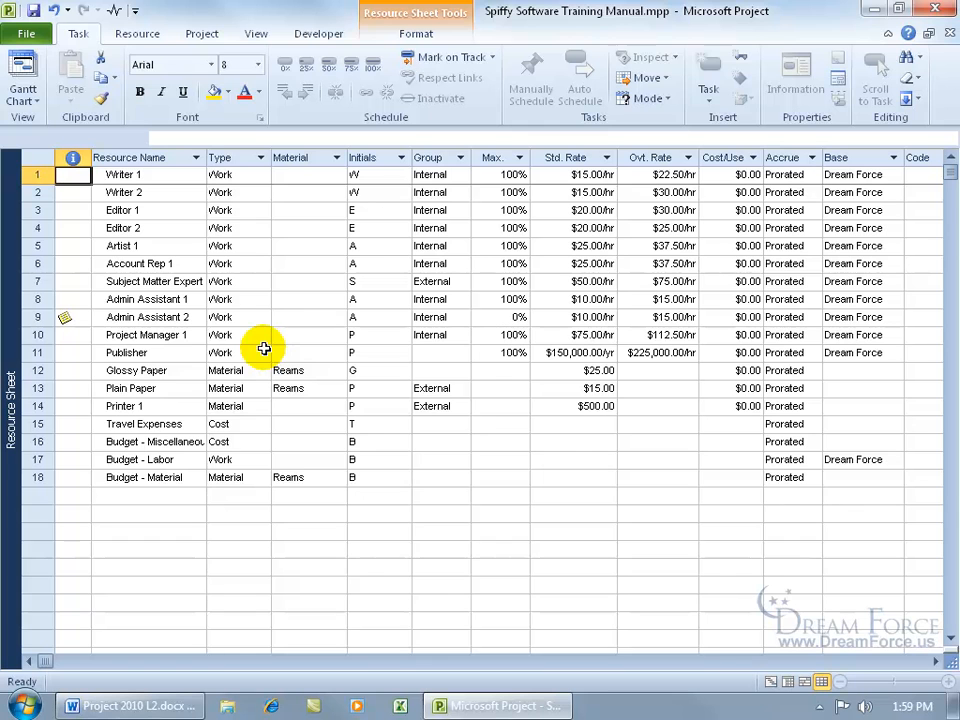
# Open Writer 1's Costs tab, showing table A at $15.00/h standard and $22.50/h overtime.
pyautogui.doubleClick(163, 175)
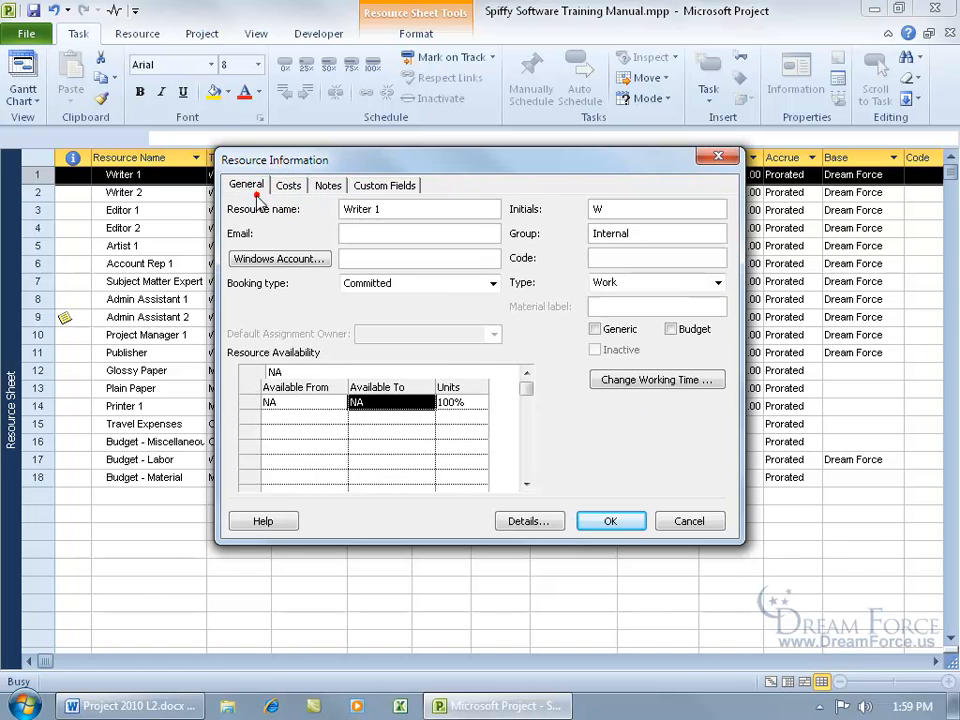
pyautogui.click(289, 190)
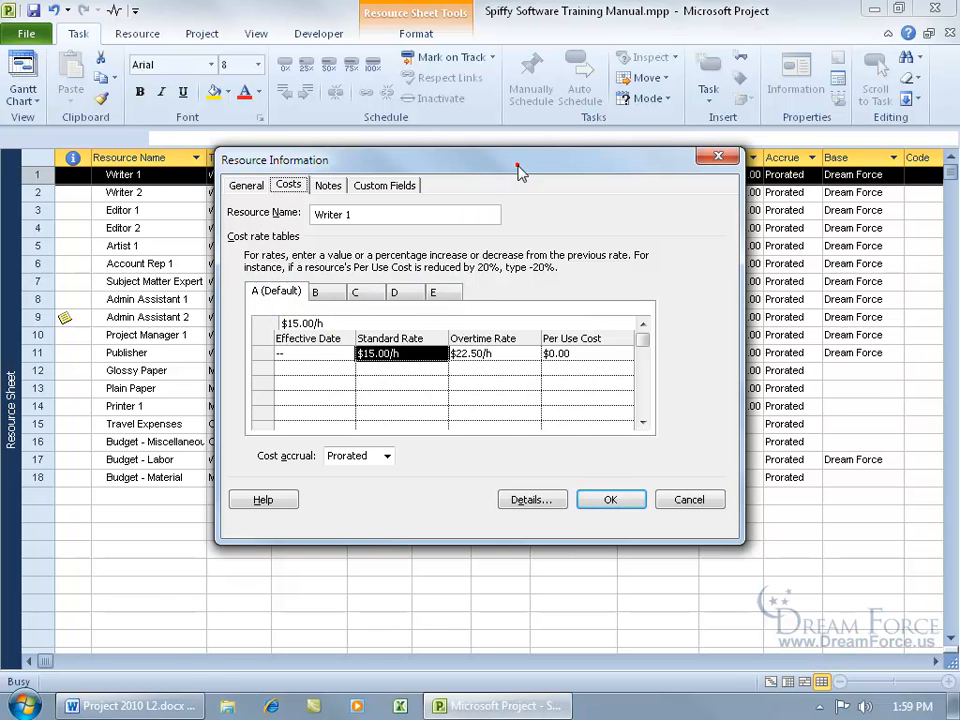
pyautogui.moveTo(519, 167); pyautogui.dragTo(501, 325)
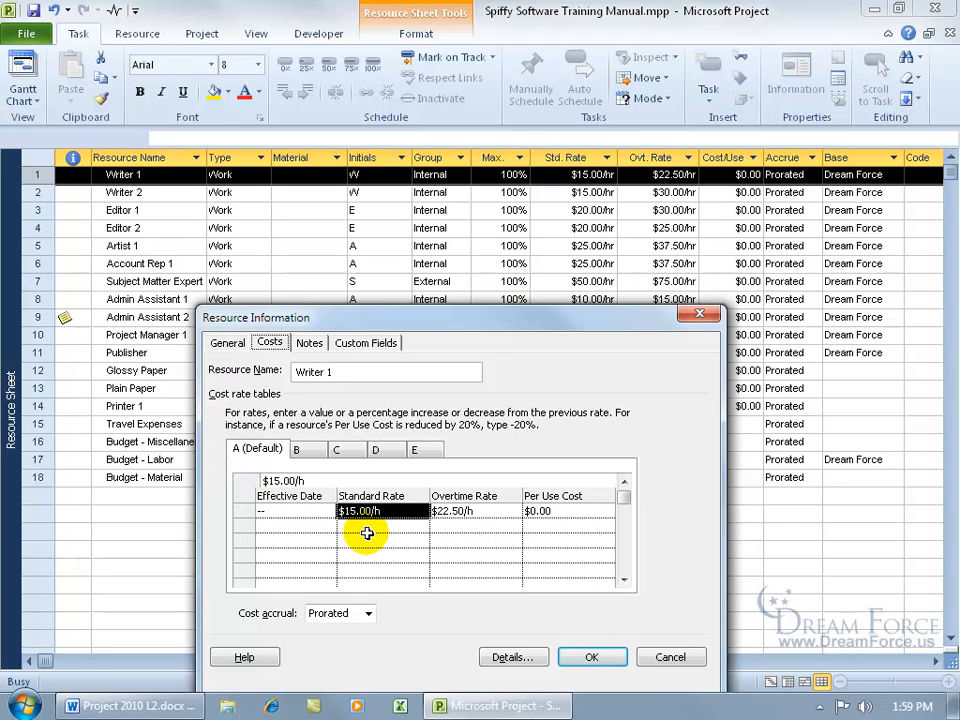
# Give Writer 1's cost rate table B $13.50/h standard and $20.00/h overtime, then return to table A.
pyautogui.click(301, 450)
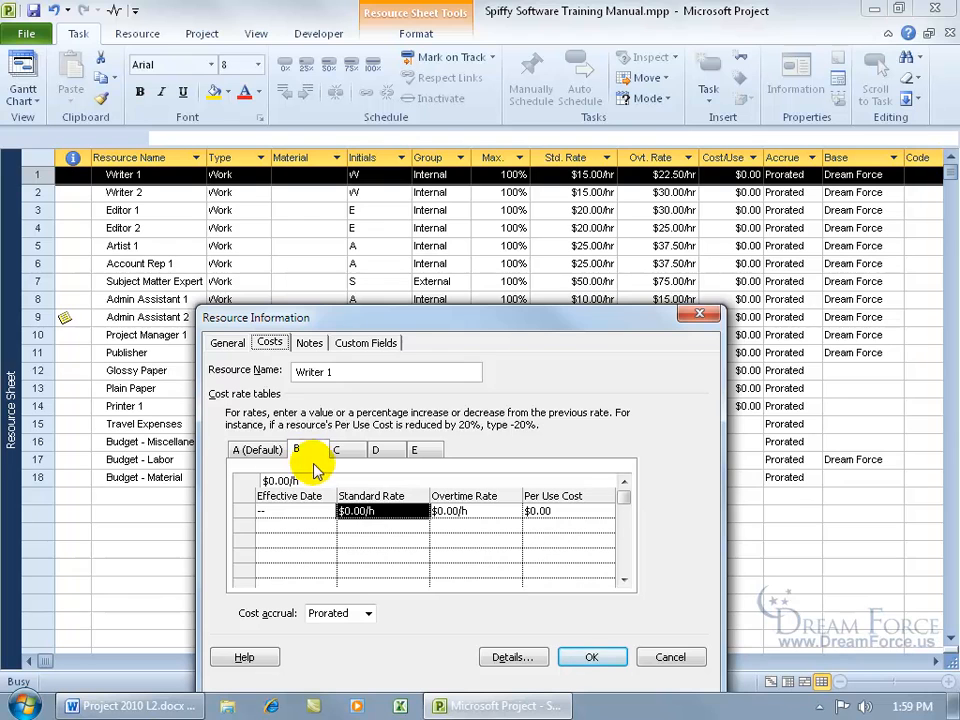
pyautogui.click(404, 512)
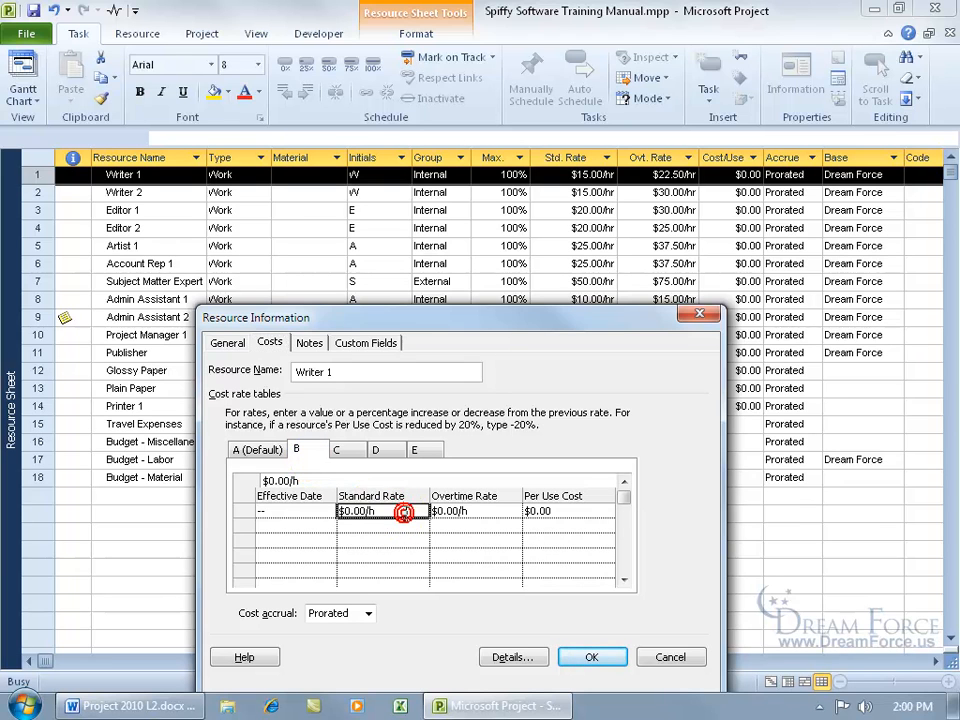
pyautogui.write('13.50')
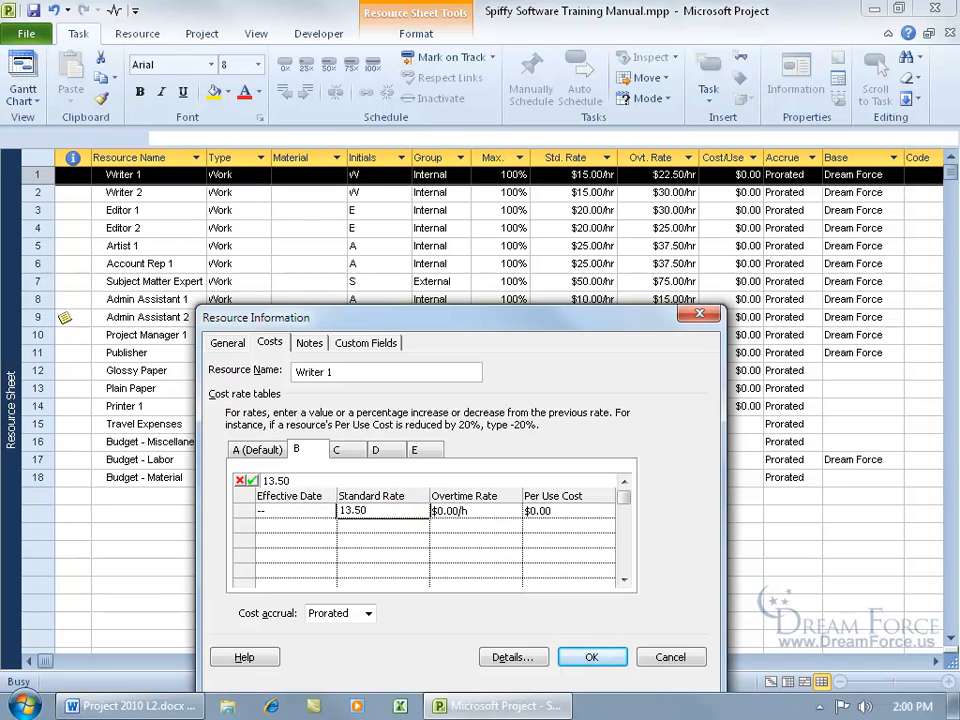
pyautogui.press('Return')
pyautogui.click(452, 512)
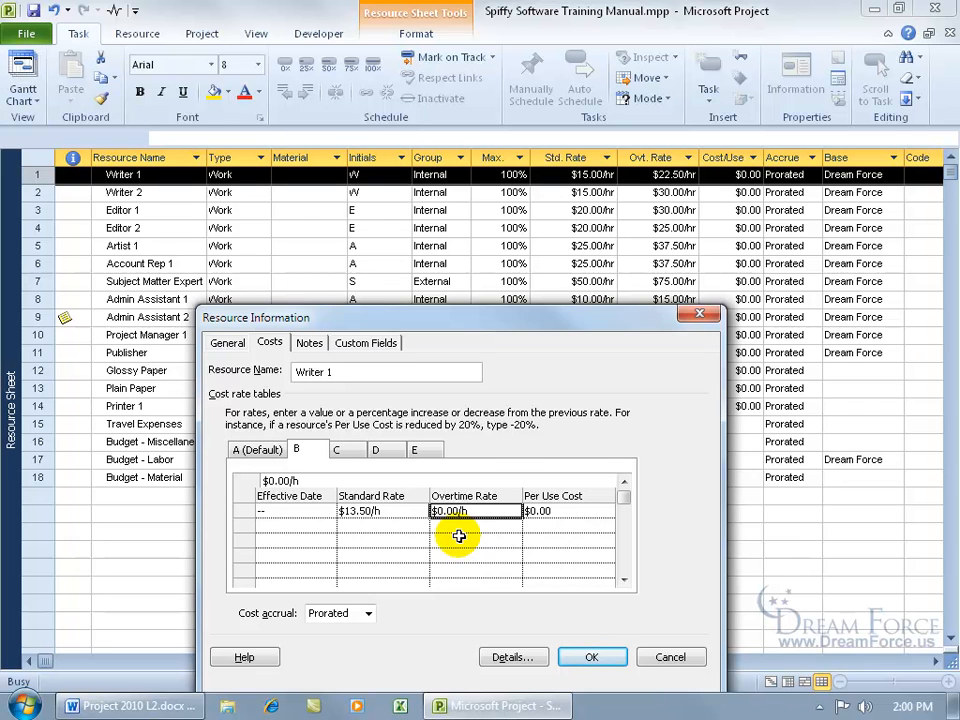
pyautogui.write('20')
pyautogui.press('Return')
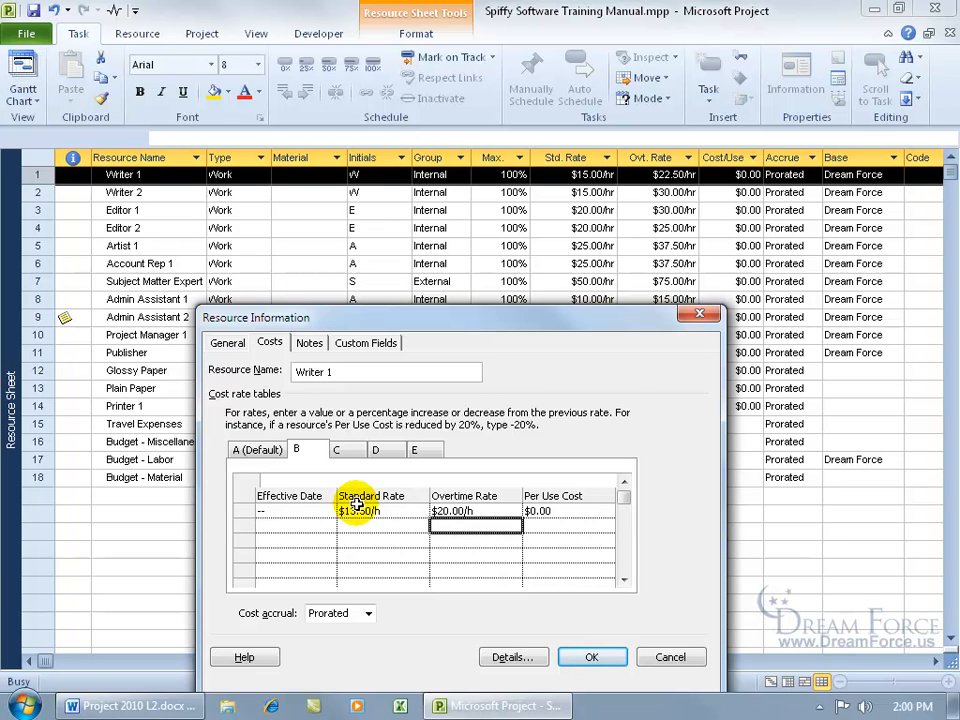
pyautogui.click(257, 449)
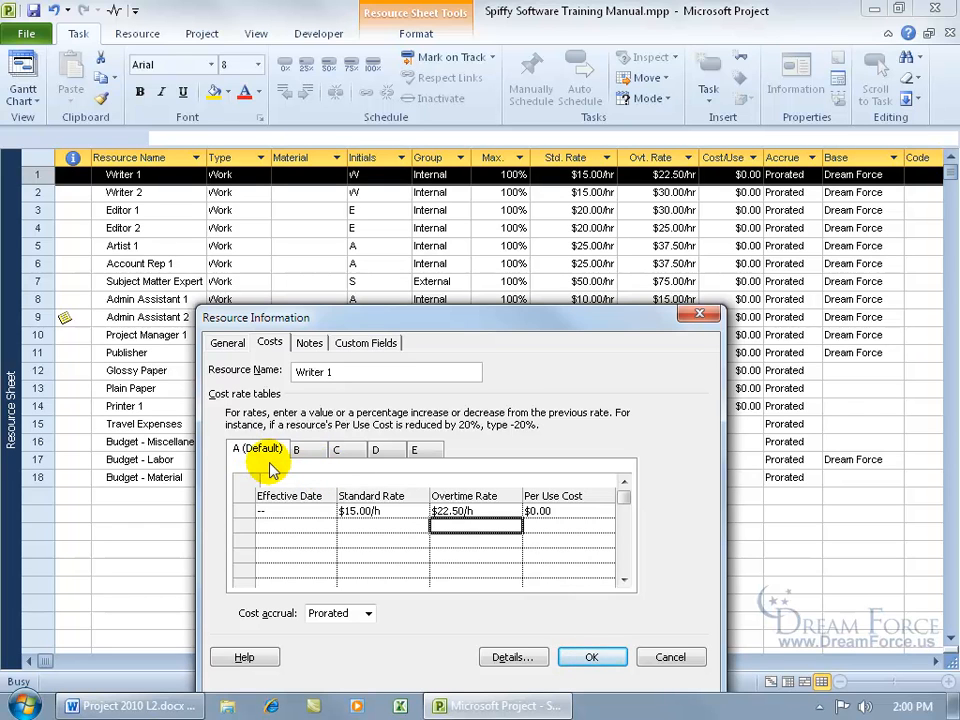
# Add a 9/15/10 rate change row in table A with the standard rate raised +15%.
pyautogui.click(320, 526)
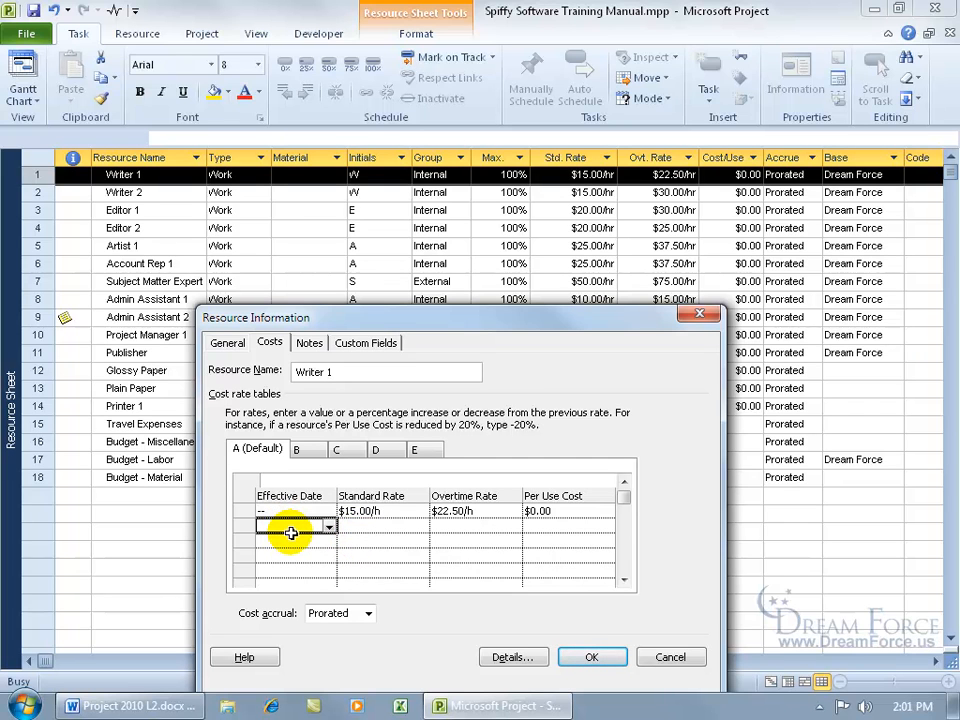
pyautogui.write('9/15/10')
pyautogui.press('Return')
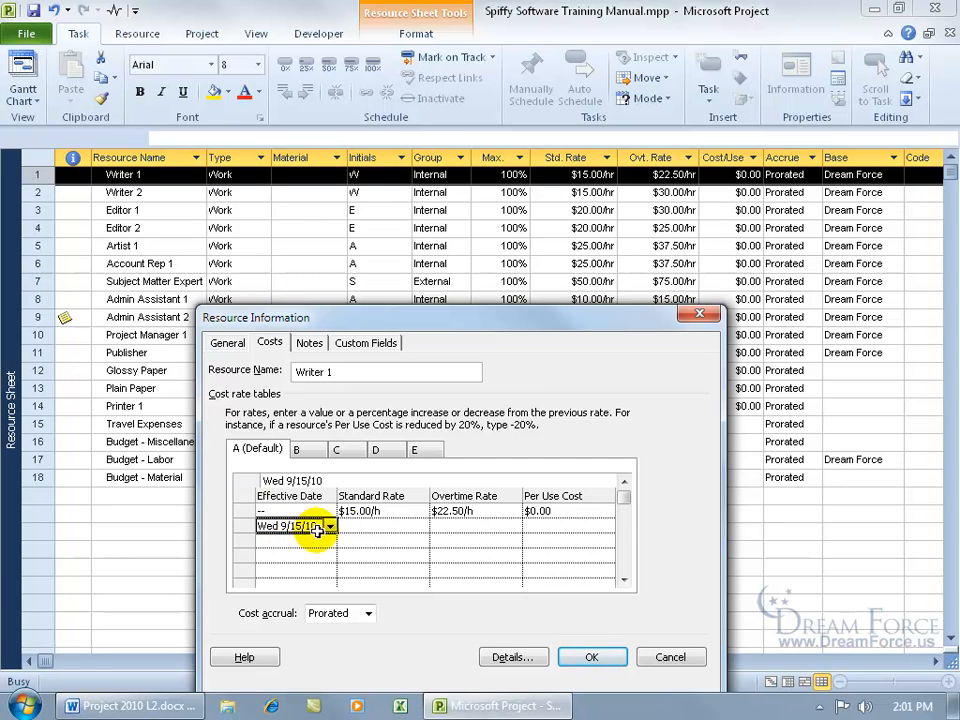
pyautogui.click(378, 528)
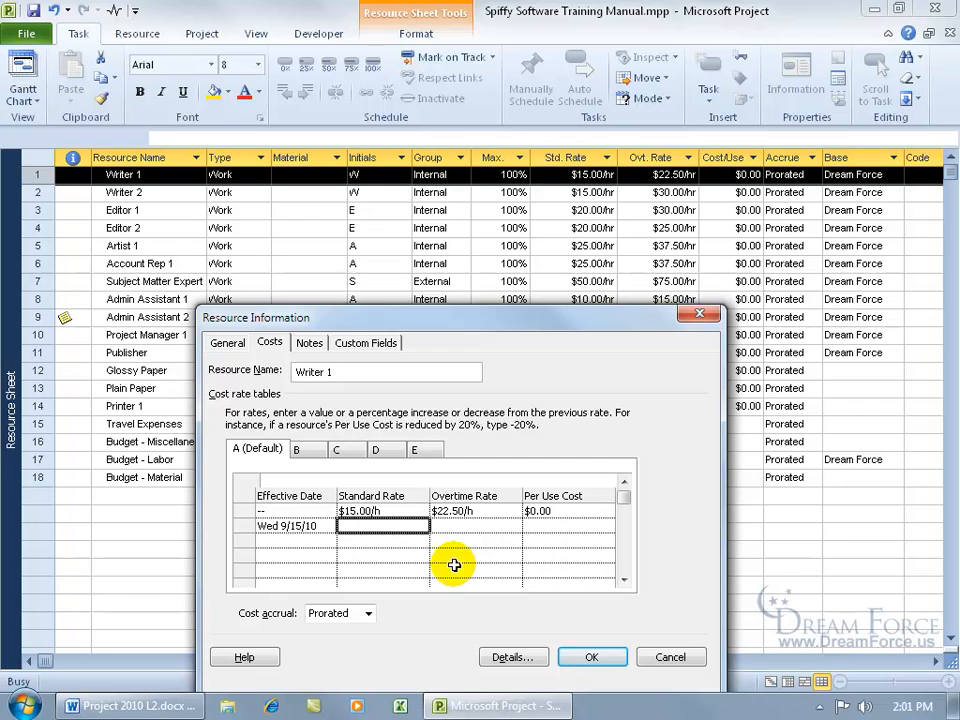
pyautogui.write('17.')
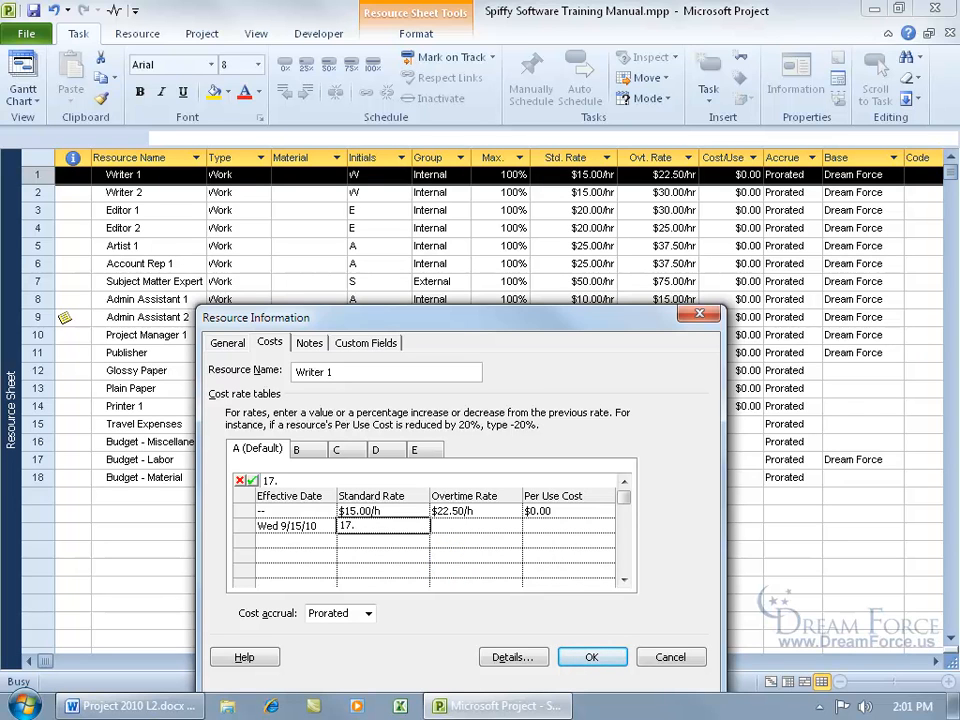
pyautogui.press('BackSpace')
pyautogui.press('BackSpace')
pyautogui.press('BackSpace')
pyautogui.write('+15%')
pyautogui.press('Return')
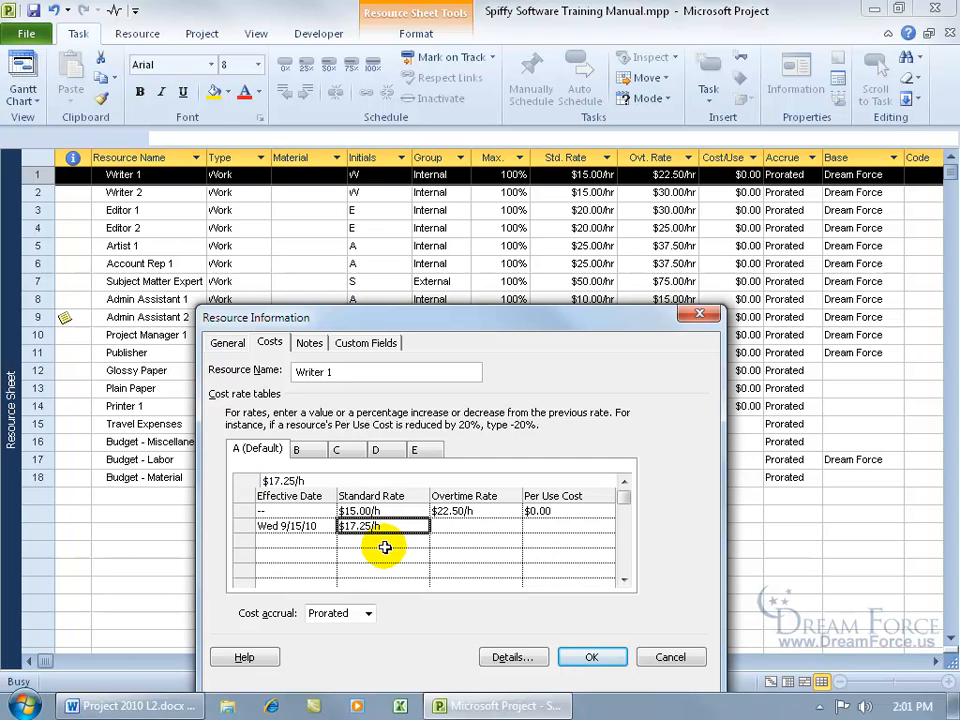
# Raise that row's overtime rate by +30%, recheck table B, and confirm with OK.
pyautogui.click(454, 529)
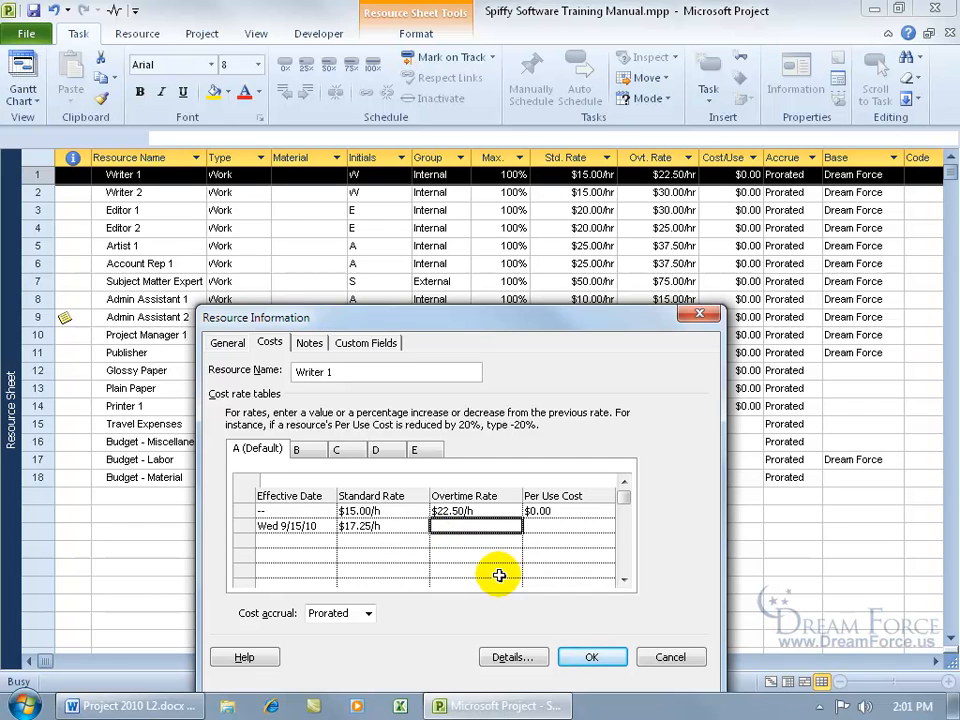
pyautogui.write('+')
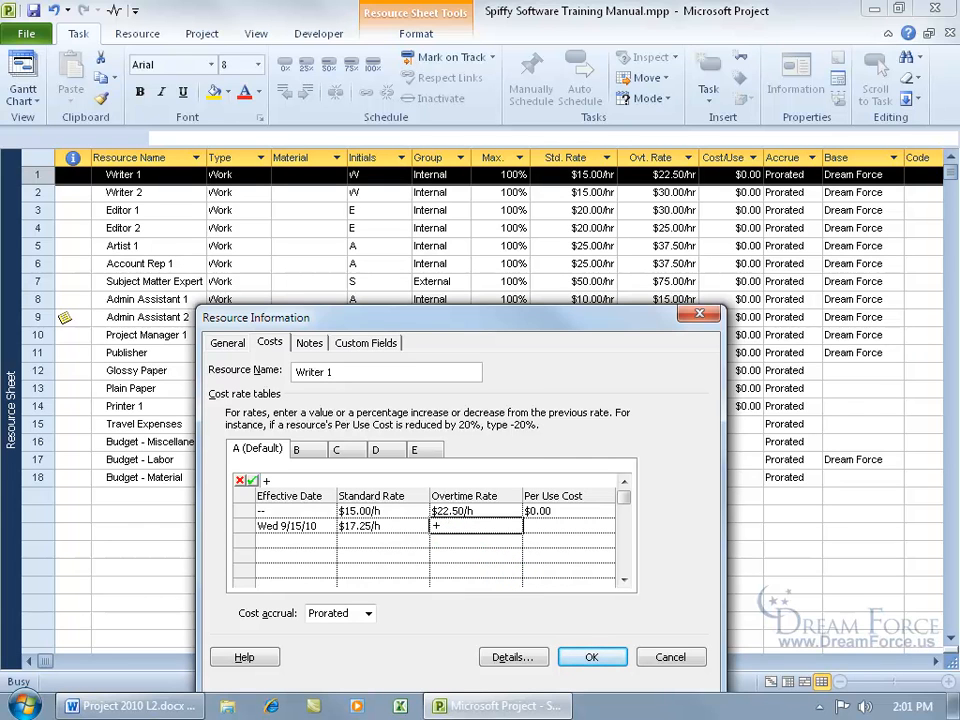
pyautogui.write('30%')
pyautogui.press('Return')
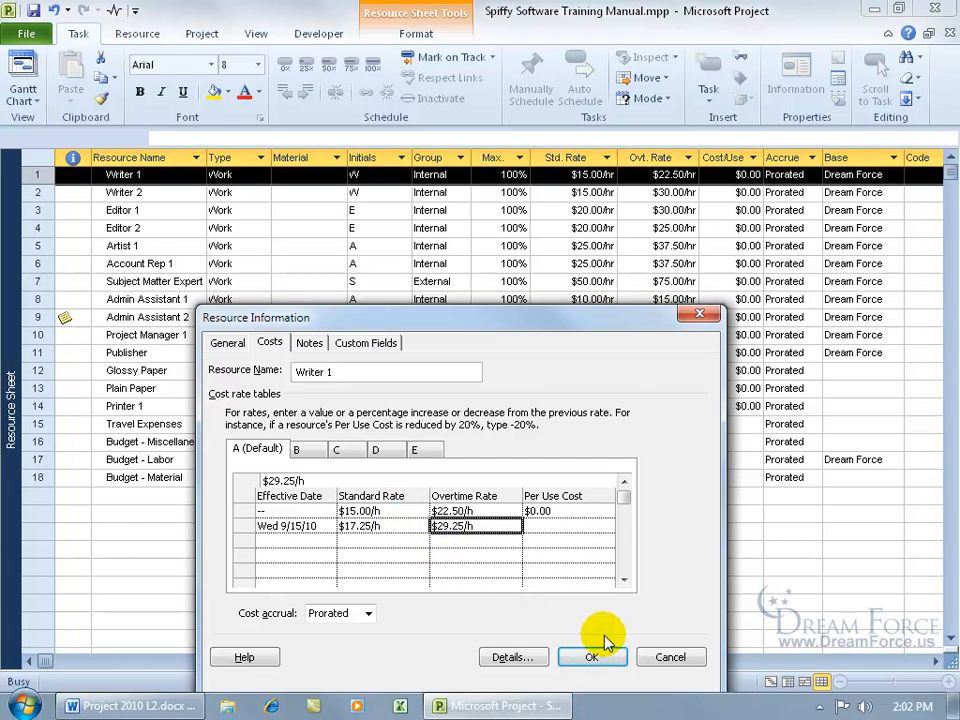
pyautogui.click(299, 449)
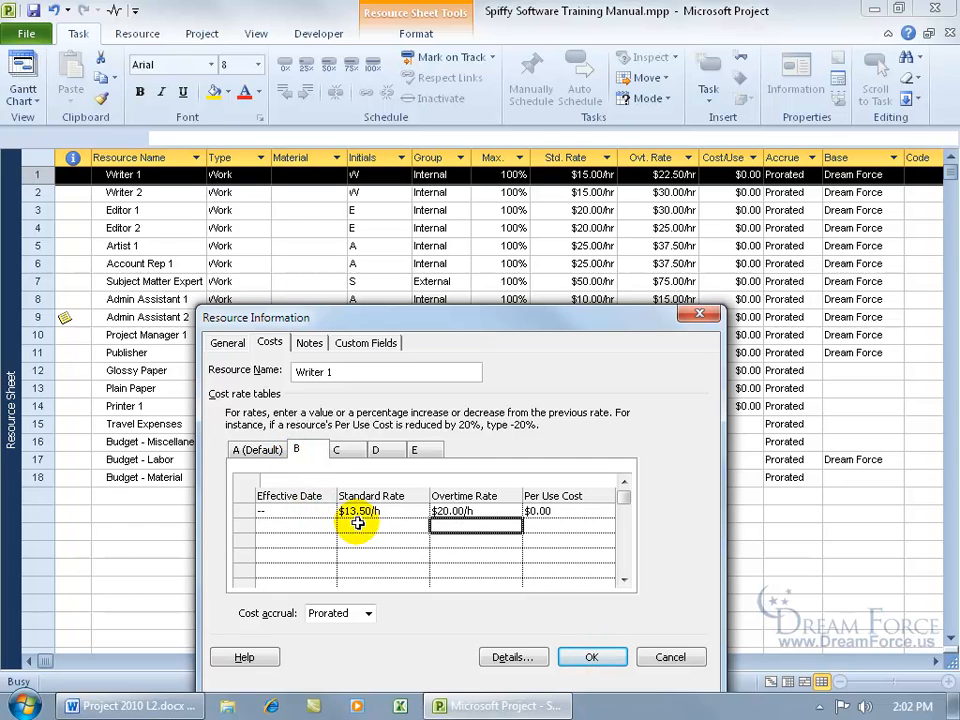
pyautogui.click(263, 451)
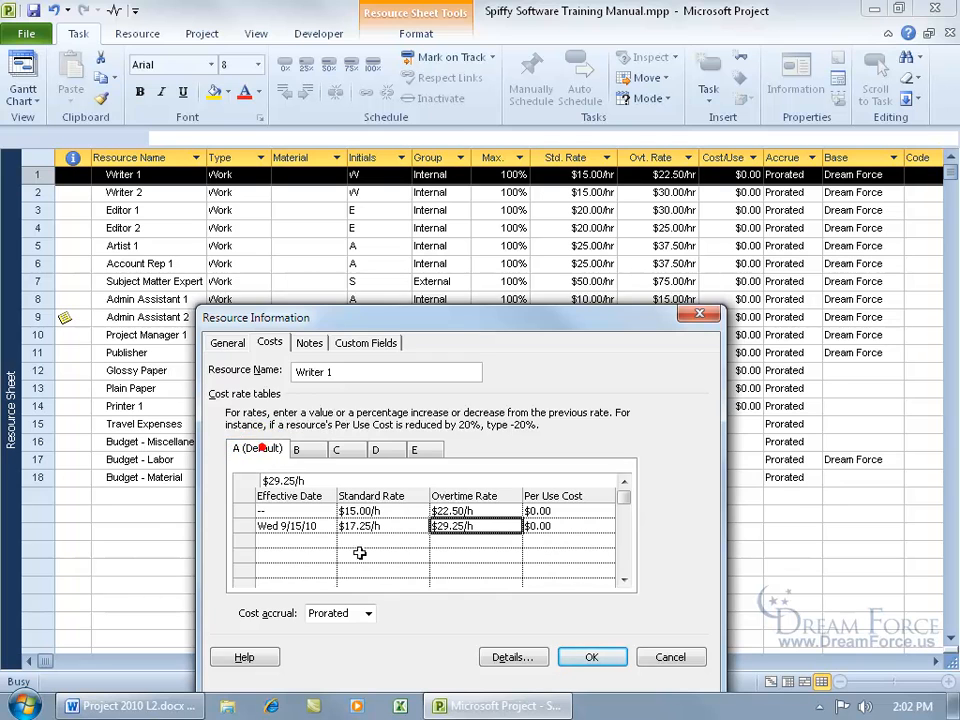
pyautogui.click(596, 657)
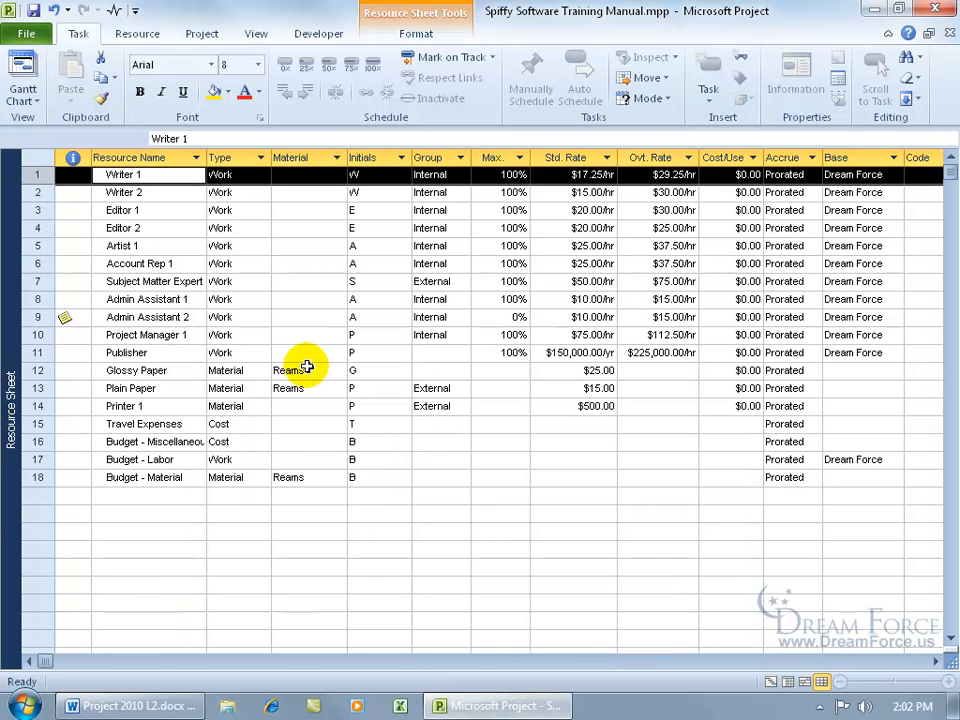
# Show the Gantt Chart with the Cost table applied and check Modify Outline's $138.00 total cost.
pyautogui.rightClick(9, 208)
pyautogui.click(64, 267)
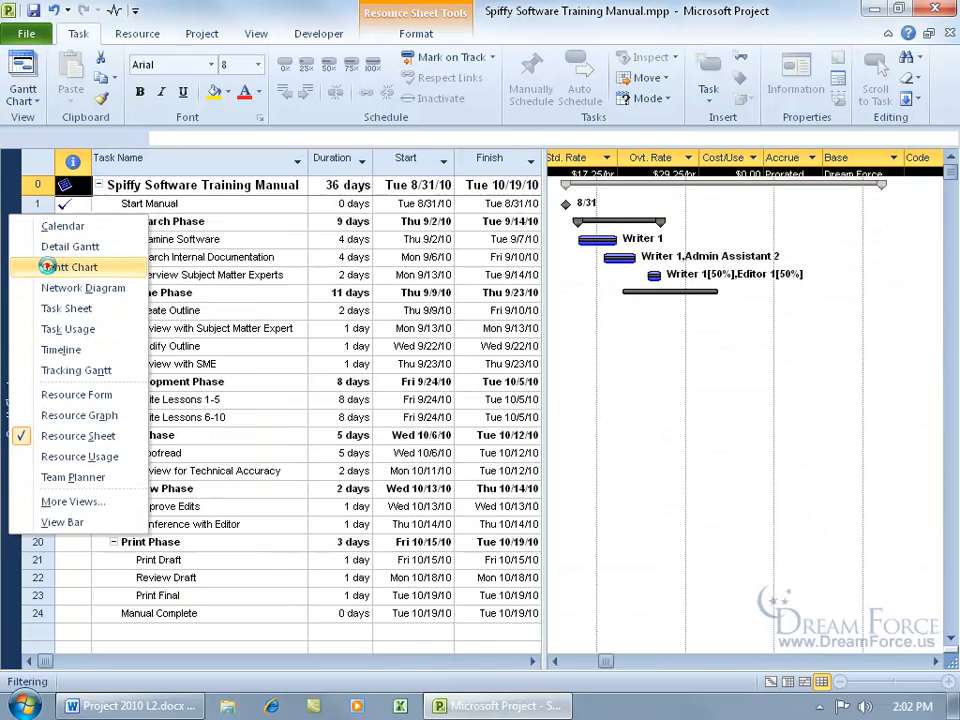
pyautogui.rightClick(40, 165)
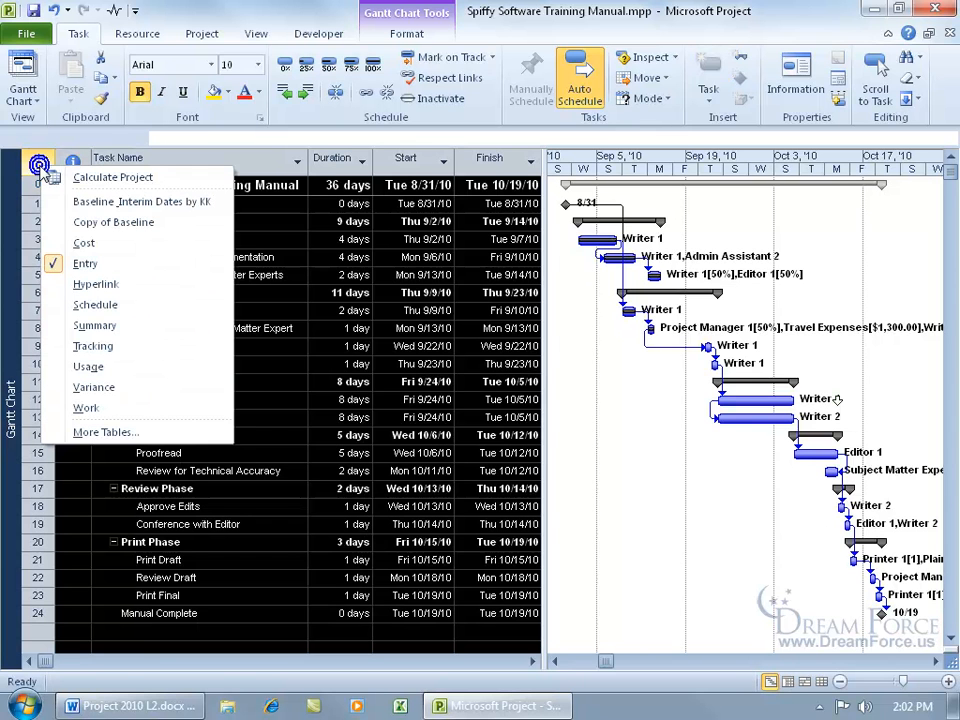
pyautogui.click(82, 242)
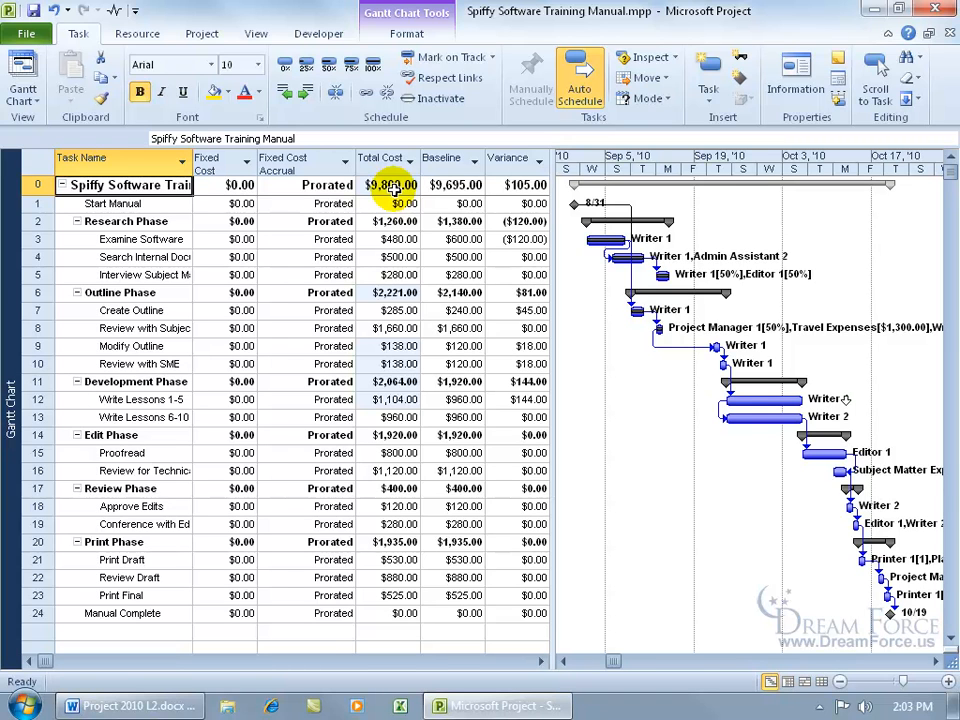
pyautogui.click(379, 345)
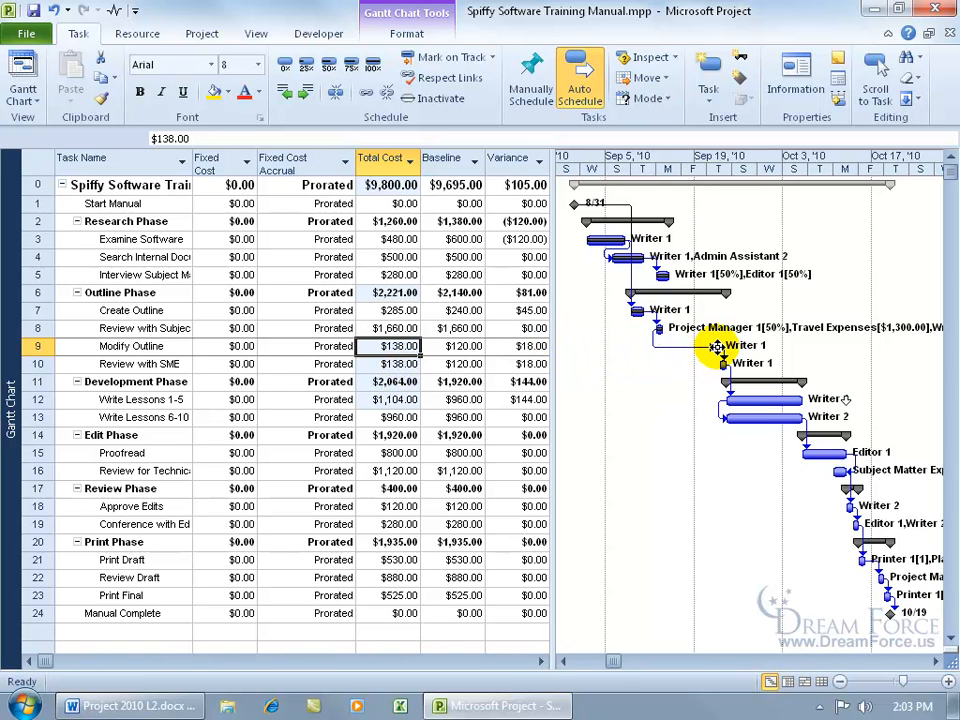
pyautogui.moveTo(717, 347)
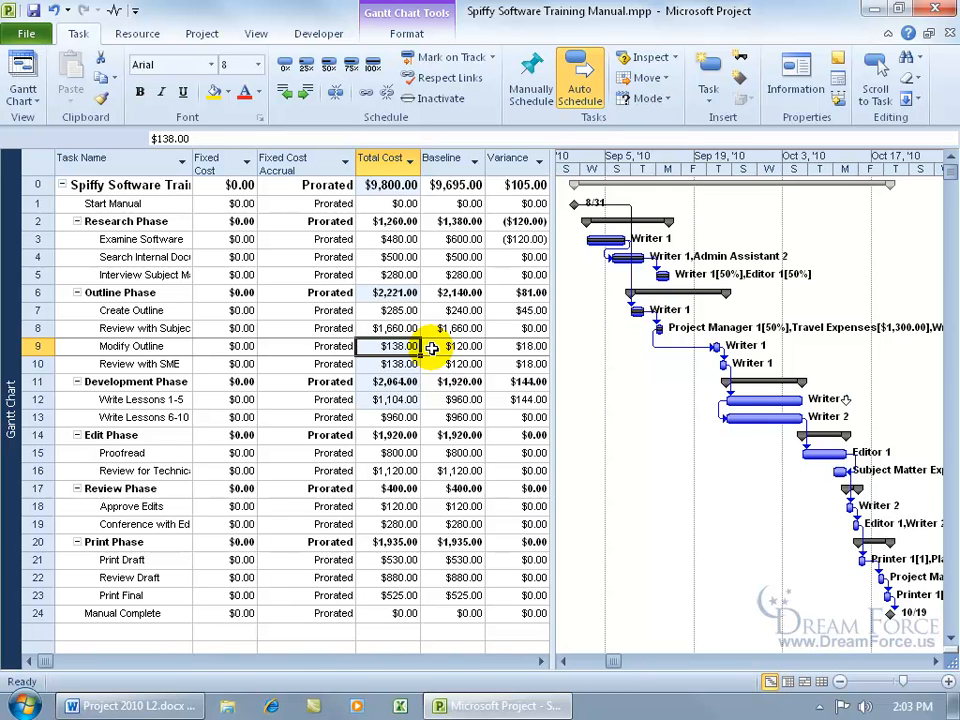
pyautogui.click(405, 365)
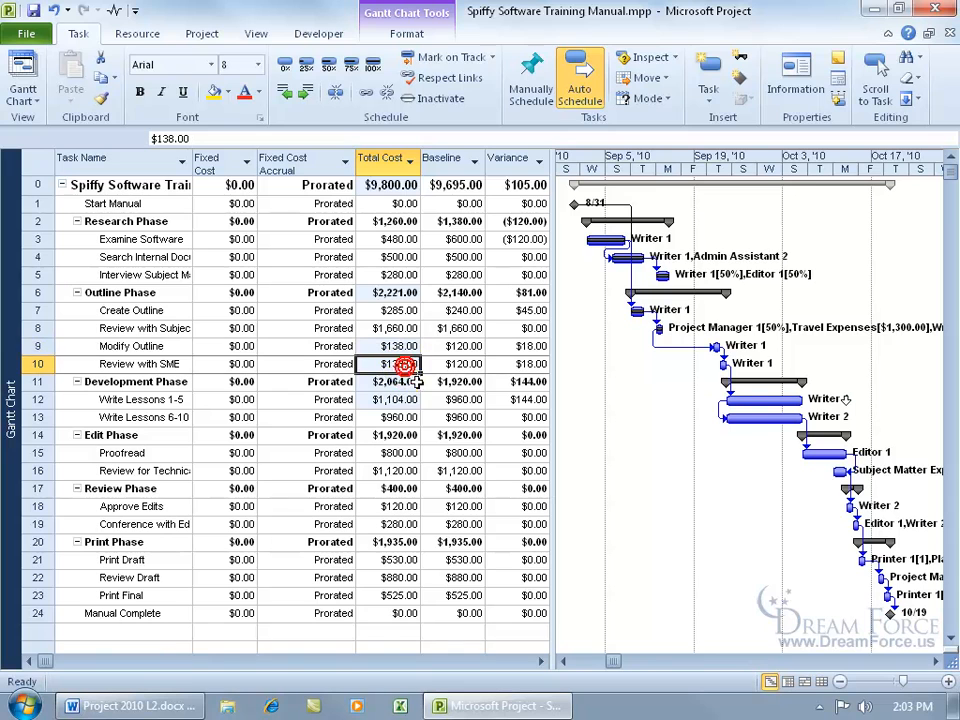
pyautogui.click(407, 399)
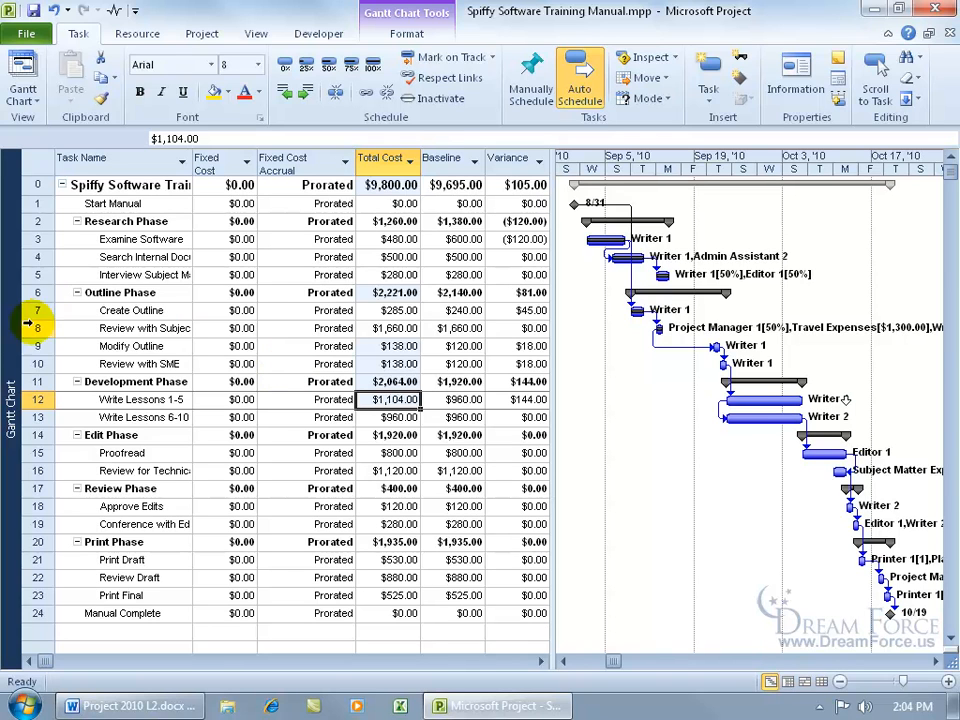
# Switch to the Task Usage view and select the Proofread task.
pyautogui.rightClick(12, 346)
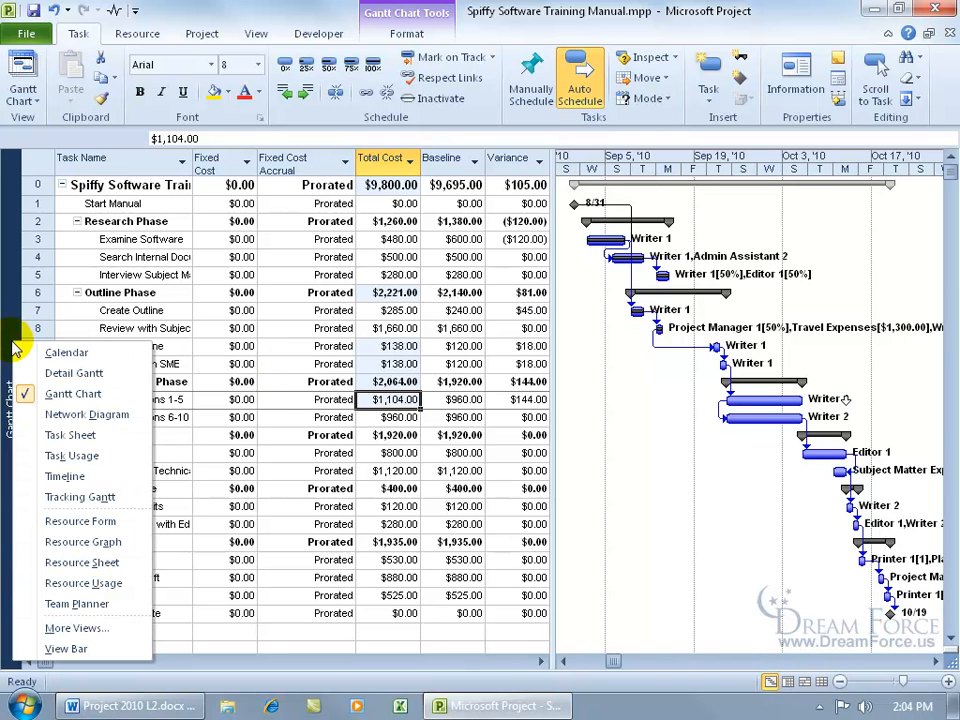
pyautogui.click(62, 455)
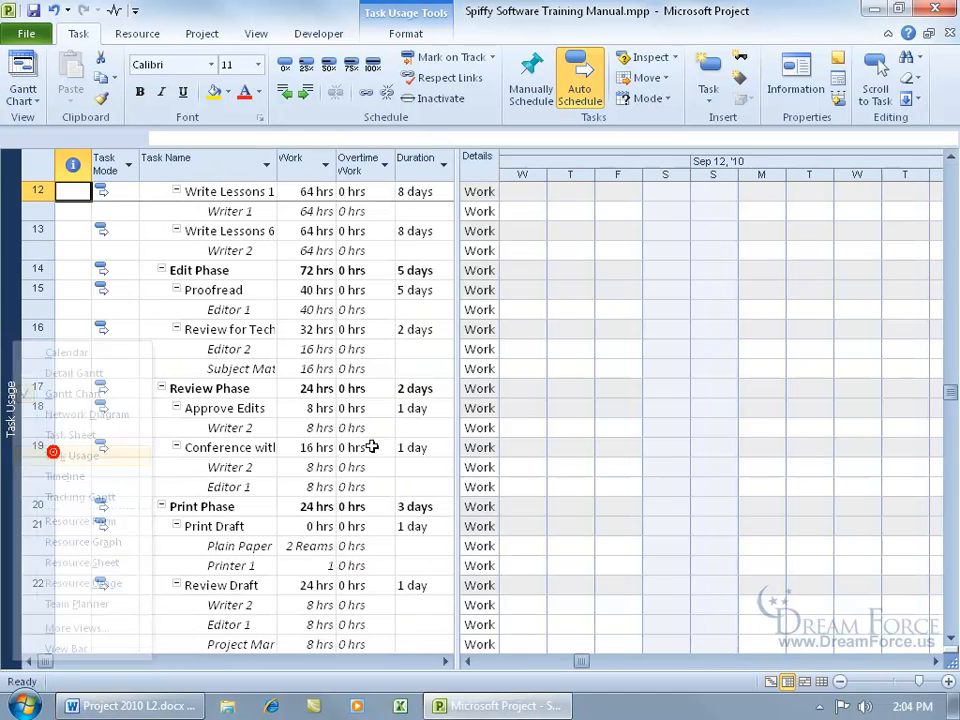
pyautogui.click(234, 290)
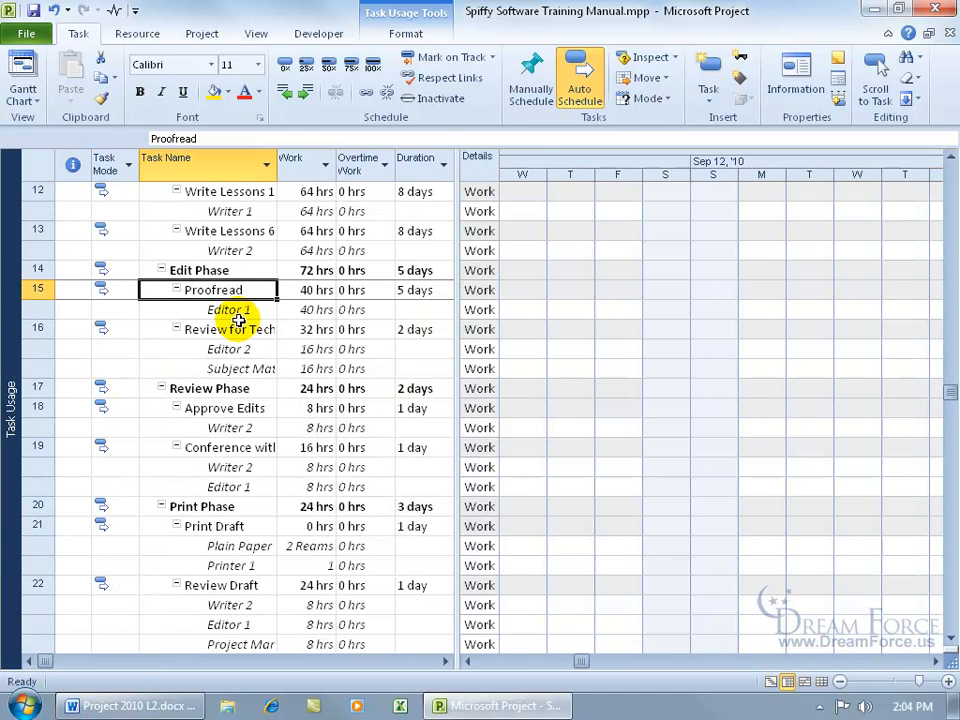
pyautogui.click(950, 161)
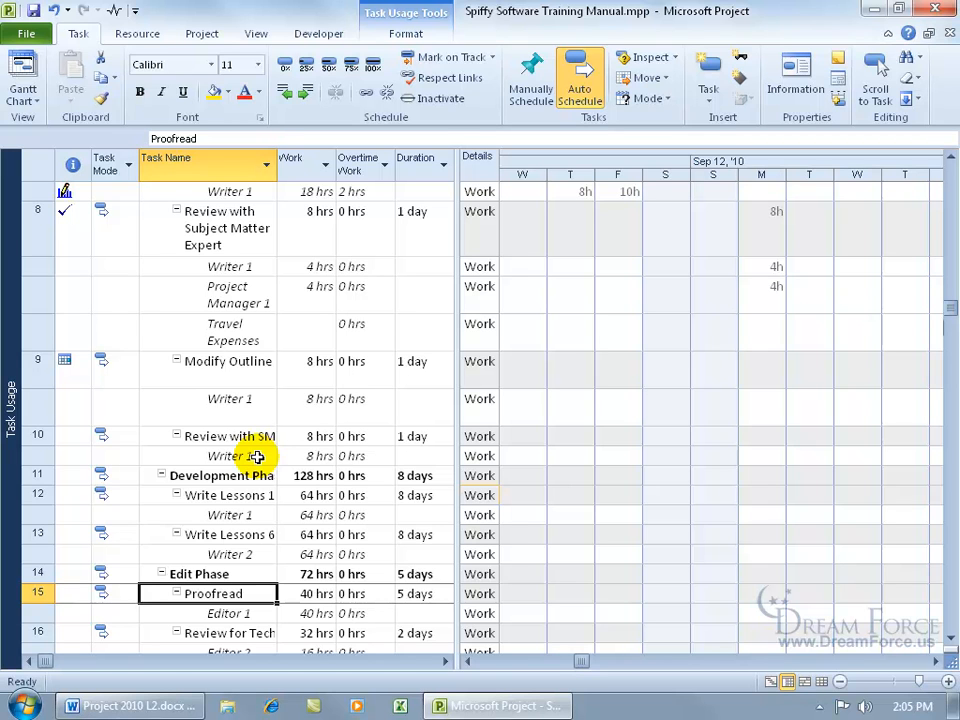
# Insert a Cost Rate Table column before the Work column.
pyautogui.rightClick(316, 164)
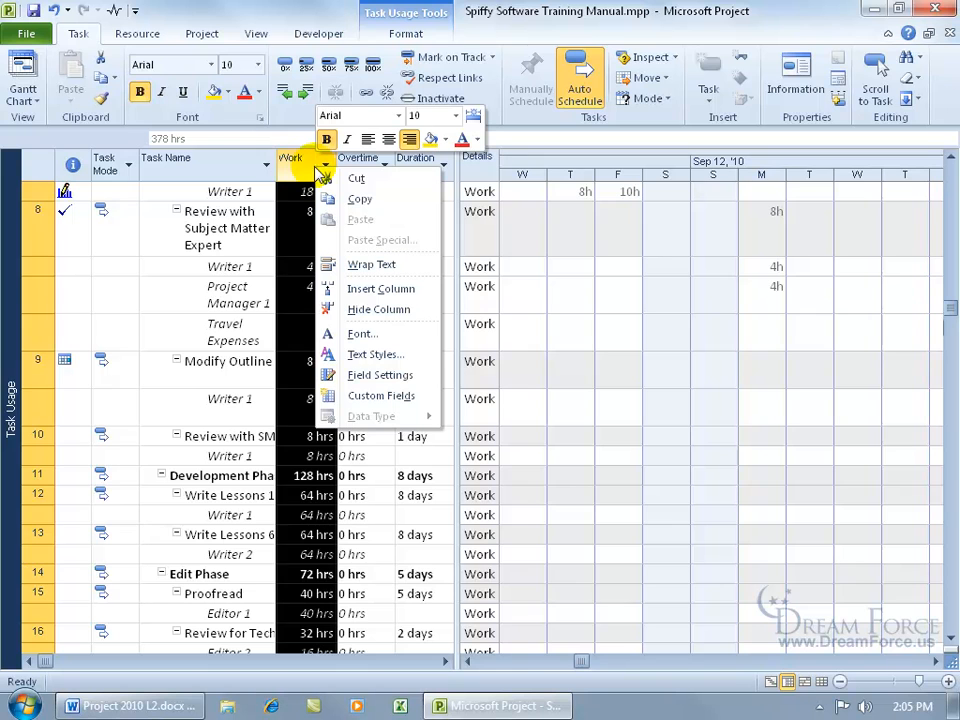
pyautogui.click(352, 287)
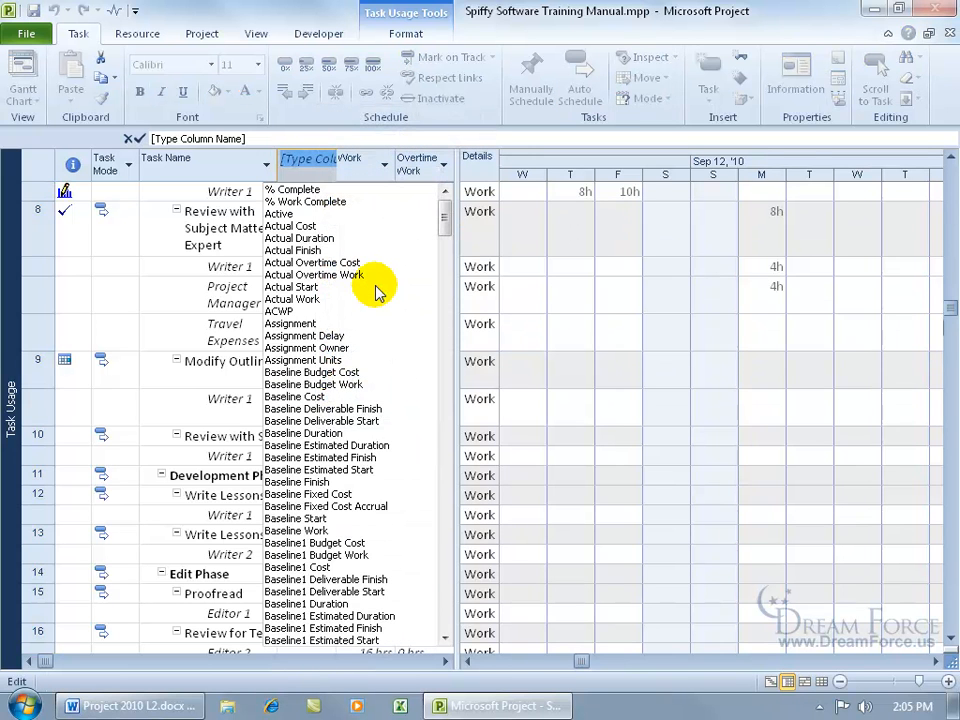
pyautogui.write('cost')
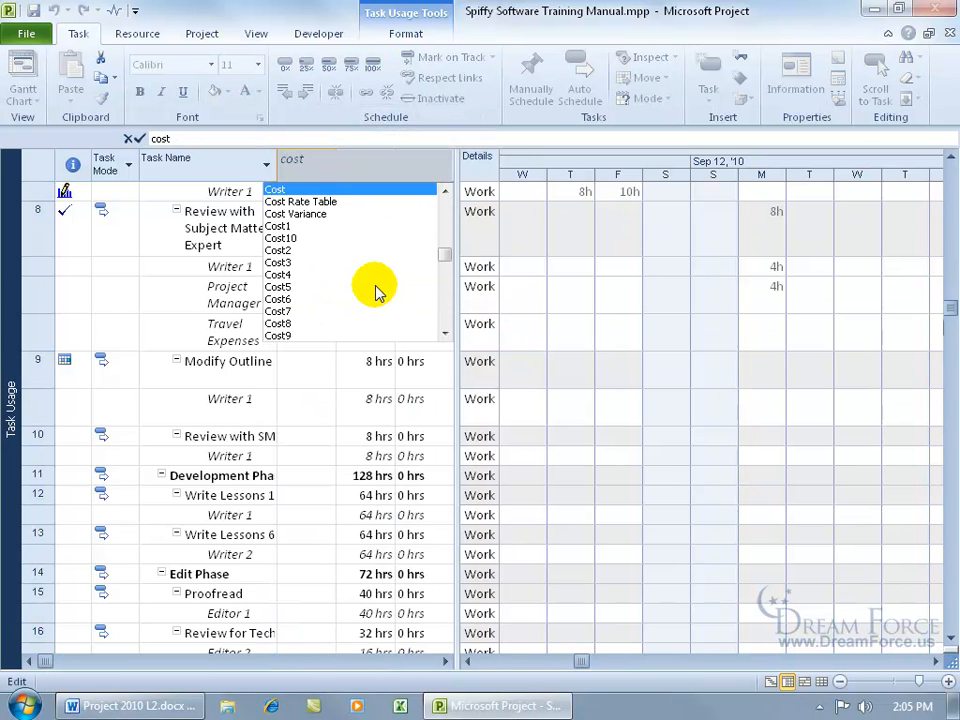
pyautogui.click(321, 202)
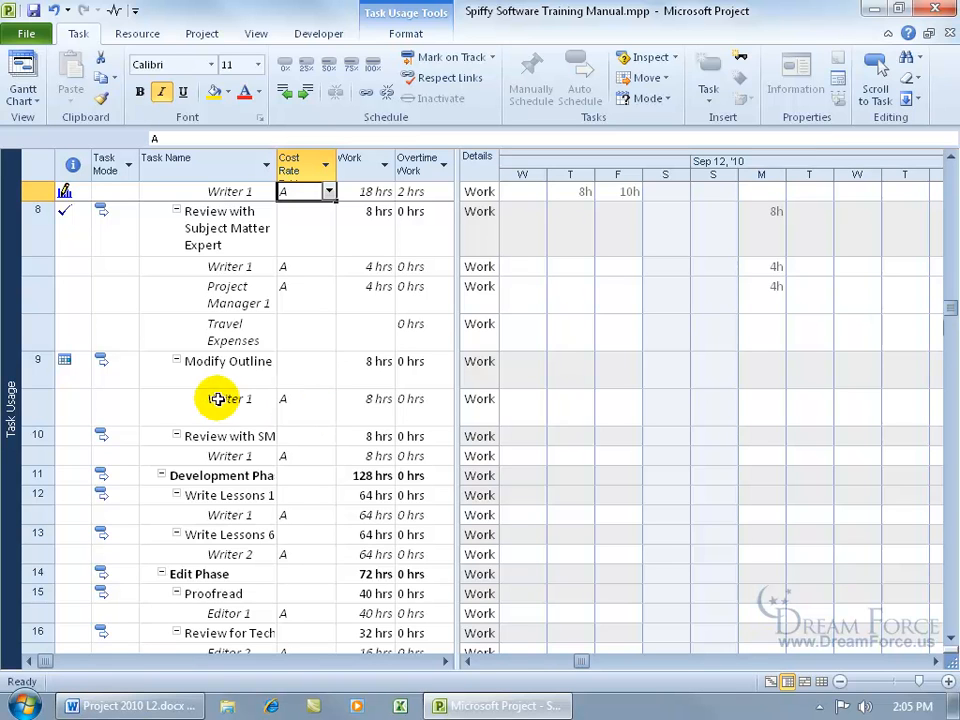
# Set Writer 1's Modify Outline assignment to cost rate table B.
pyautogui.click(305, 404)
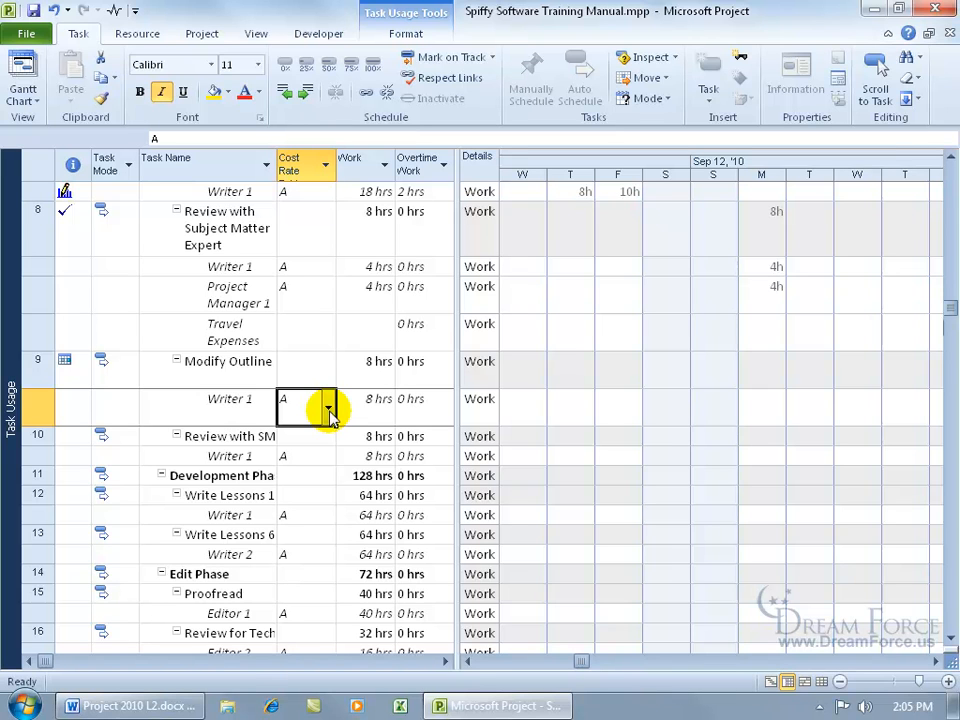
pyautogui.click(328, 409)
pyautogui.click(315, 452)
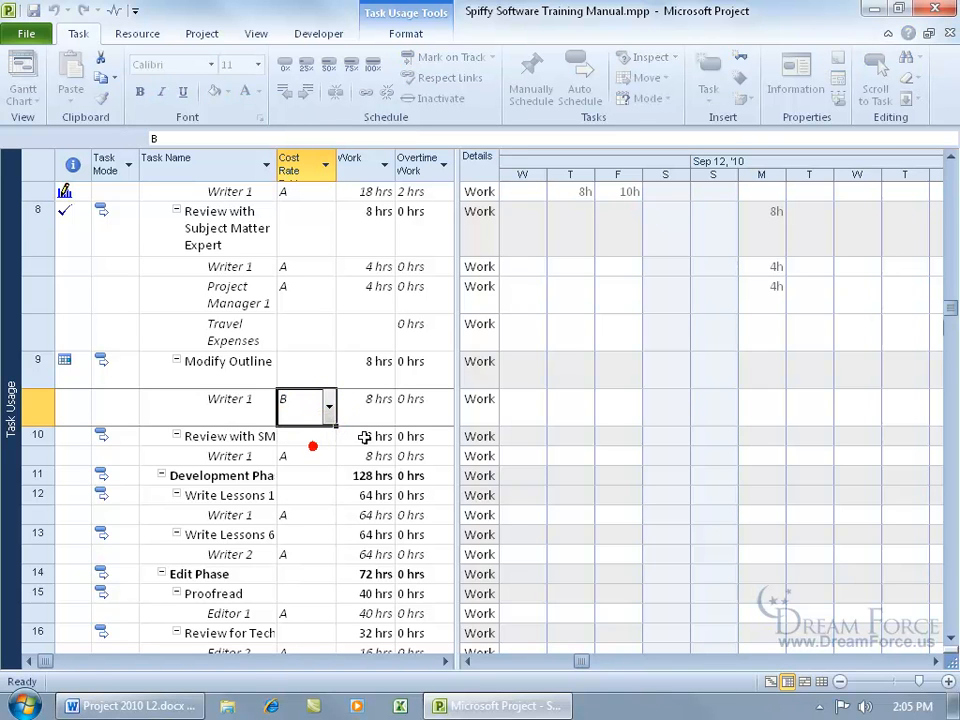
pyautogui.doubleClick(249, 406)
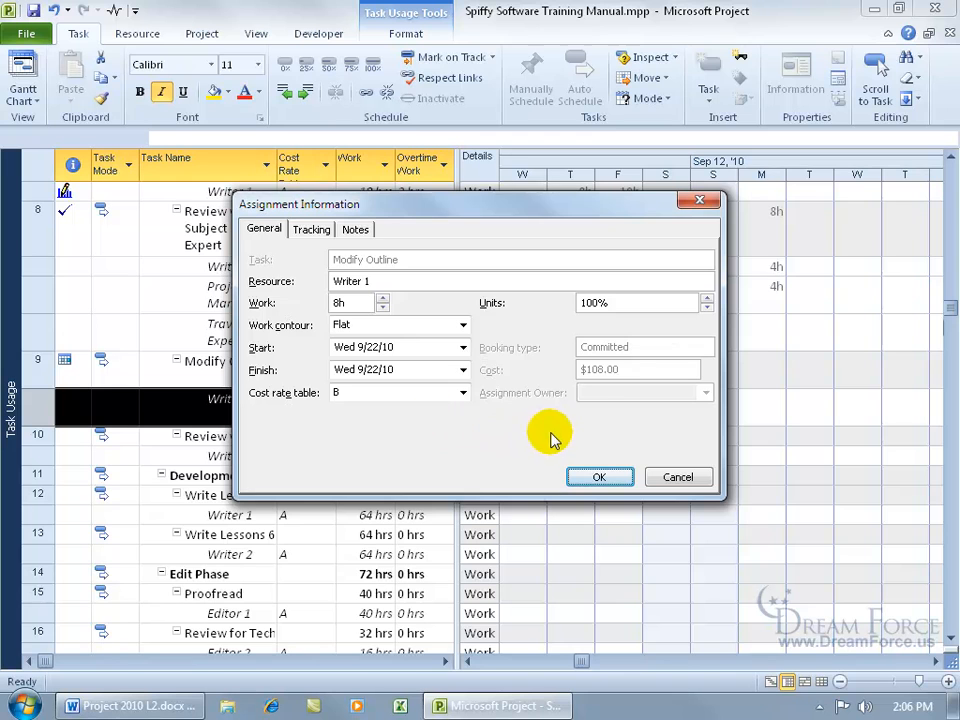
pyautogui.click(677, 478)
pyautogui.click(310, 406)
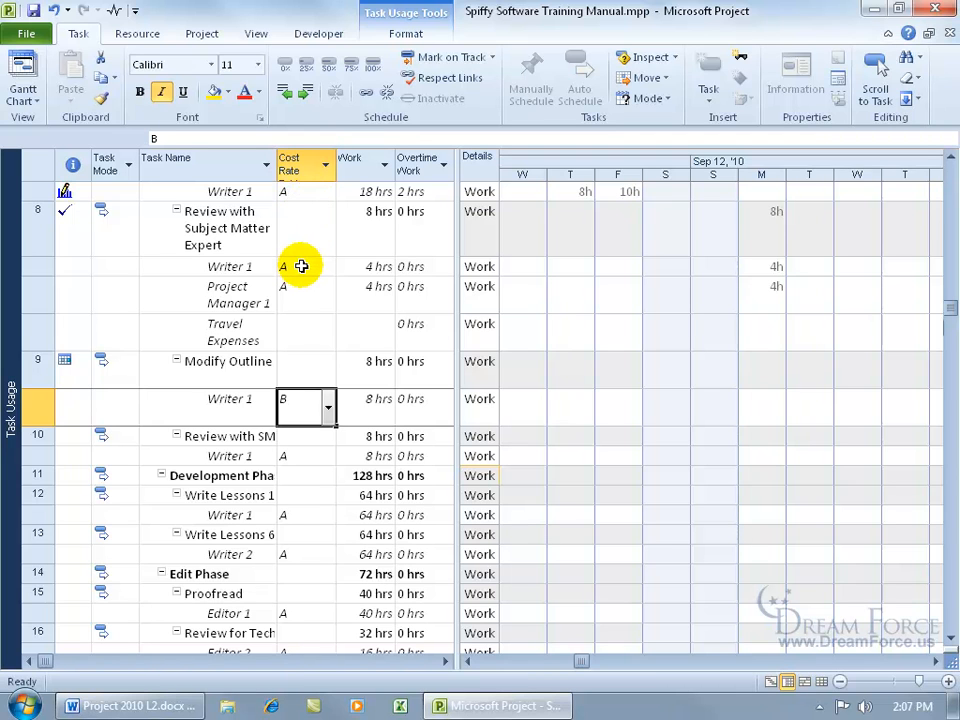
# Switch to the Resource Sheet and open Writer 1's resource cost details.
pyautogui.rightClick(14, 313)
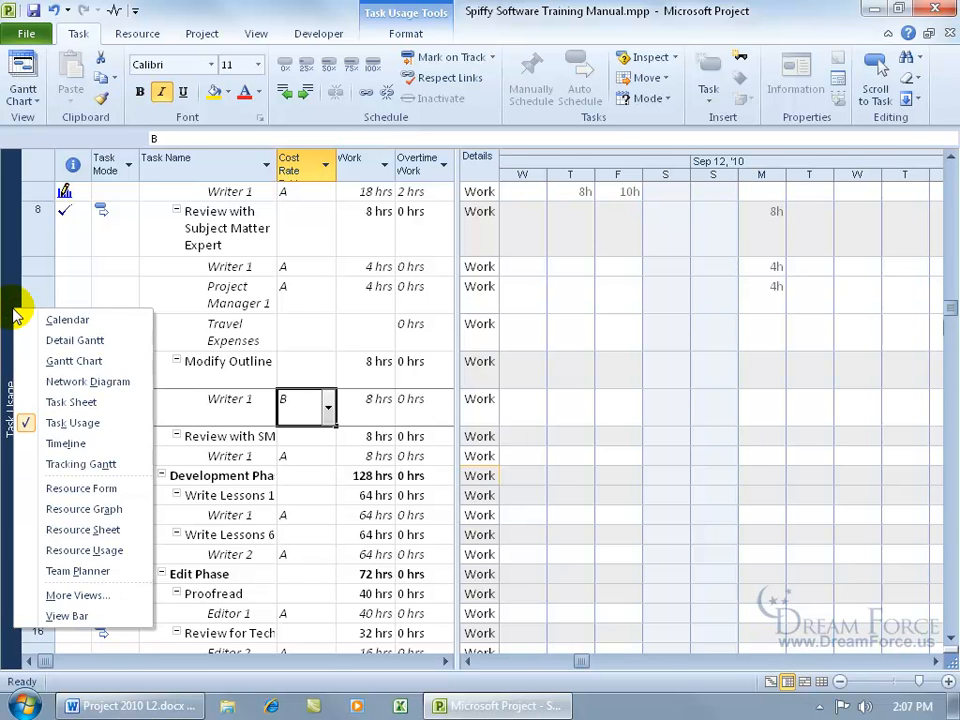
pyautogui.click(105, 529)
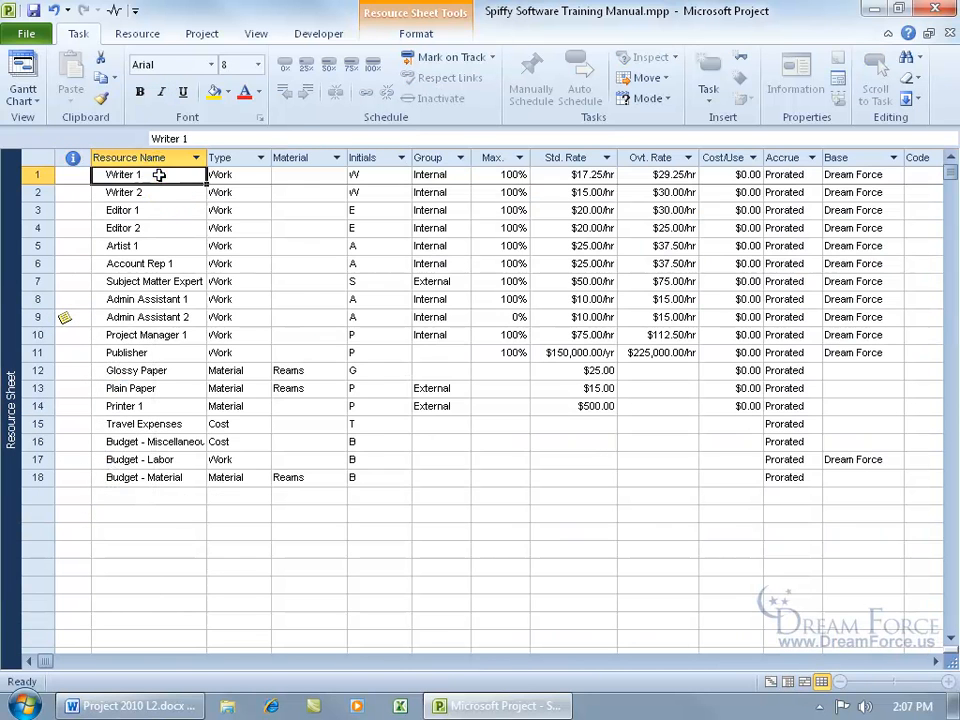
pyautogui.doubleClick(159, 175)
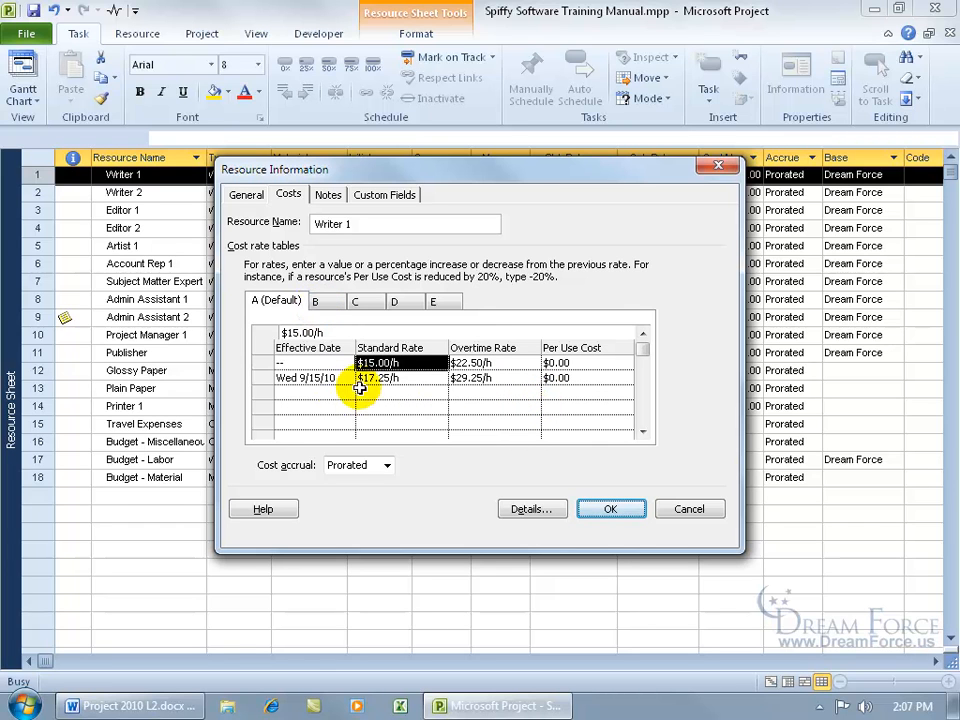
# Delete the 9/15/10 rate row, view table B, then Cancel to discard the edits.
pyautogui.click(314, 379)
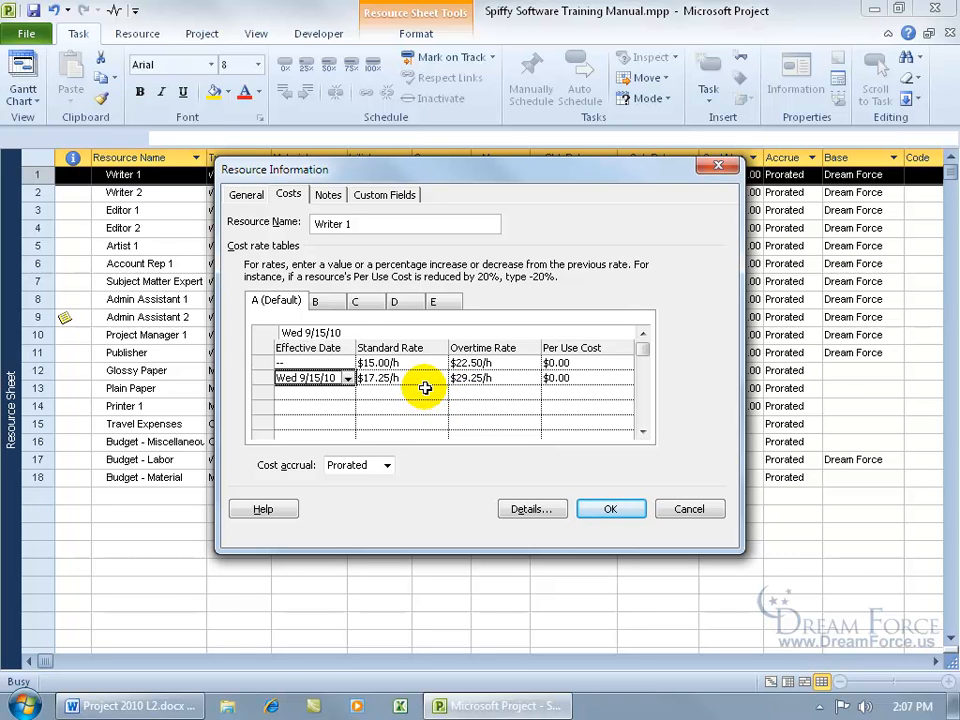
pyautogui.press('Delete')
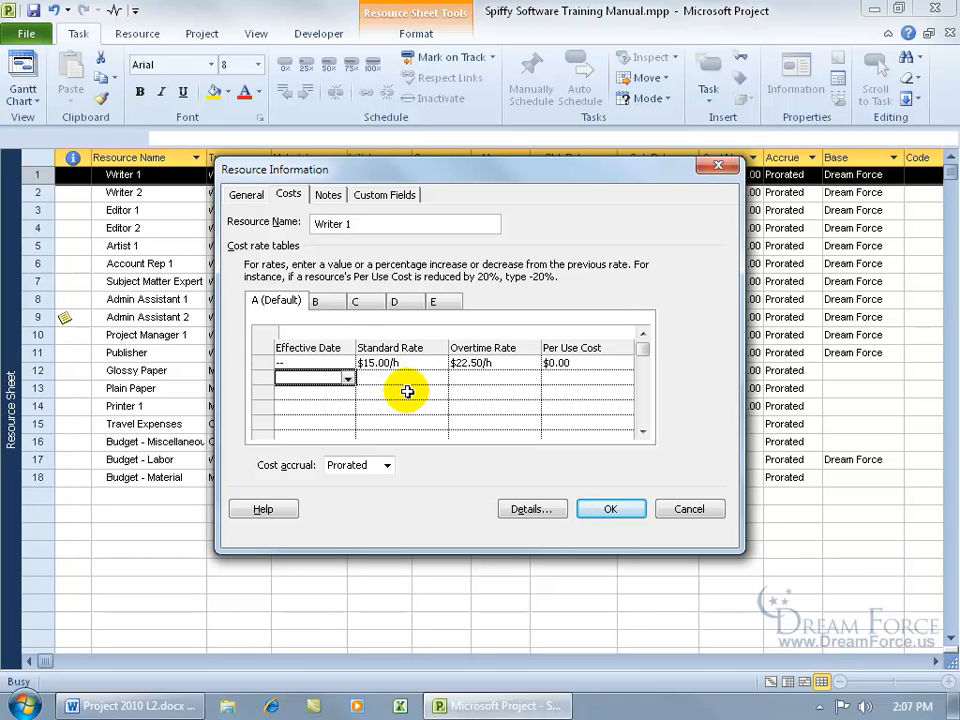
pyautogui.click(317, 301)
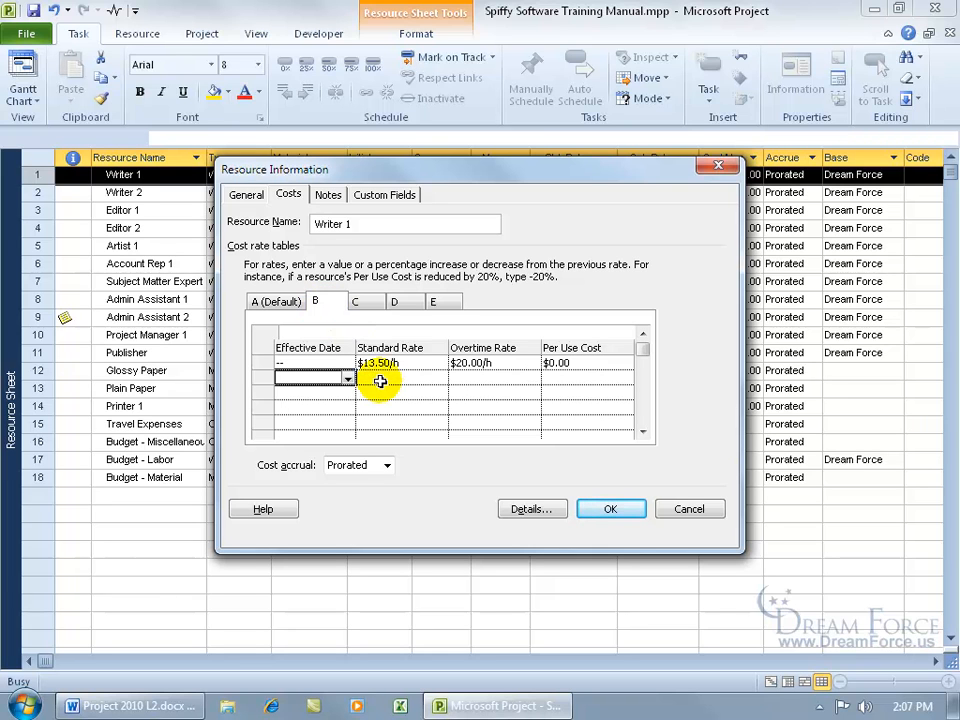
pyautogui.click(689, 510)
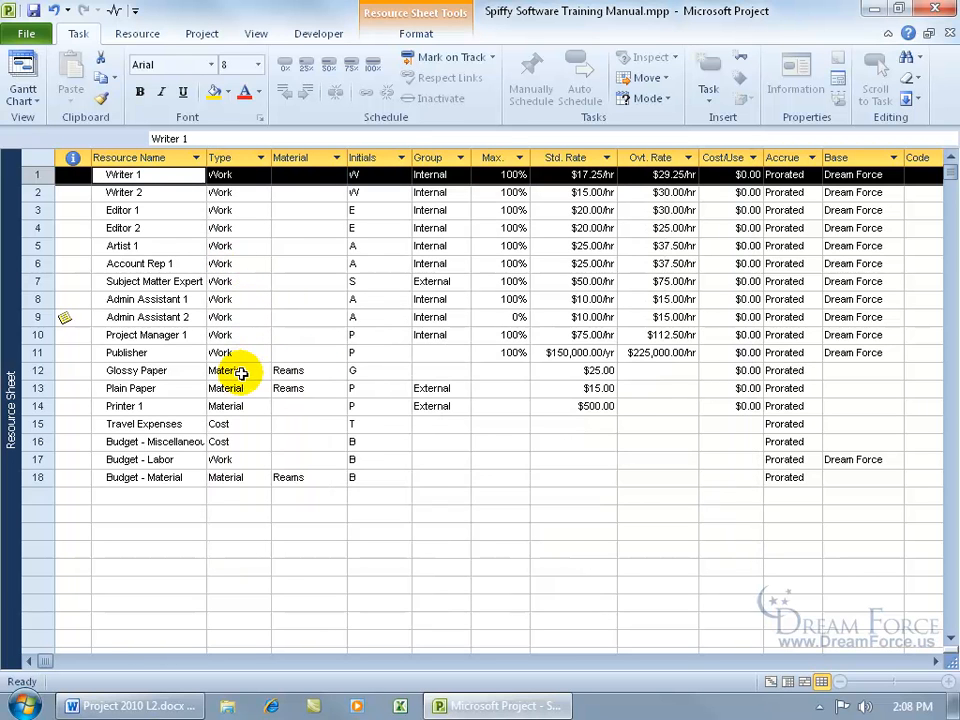
# Open Glossy Paper's cost rate table A ($25.00 standard) and select the empty row below.
pyautogui.doubleClick(241, 373)
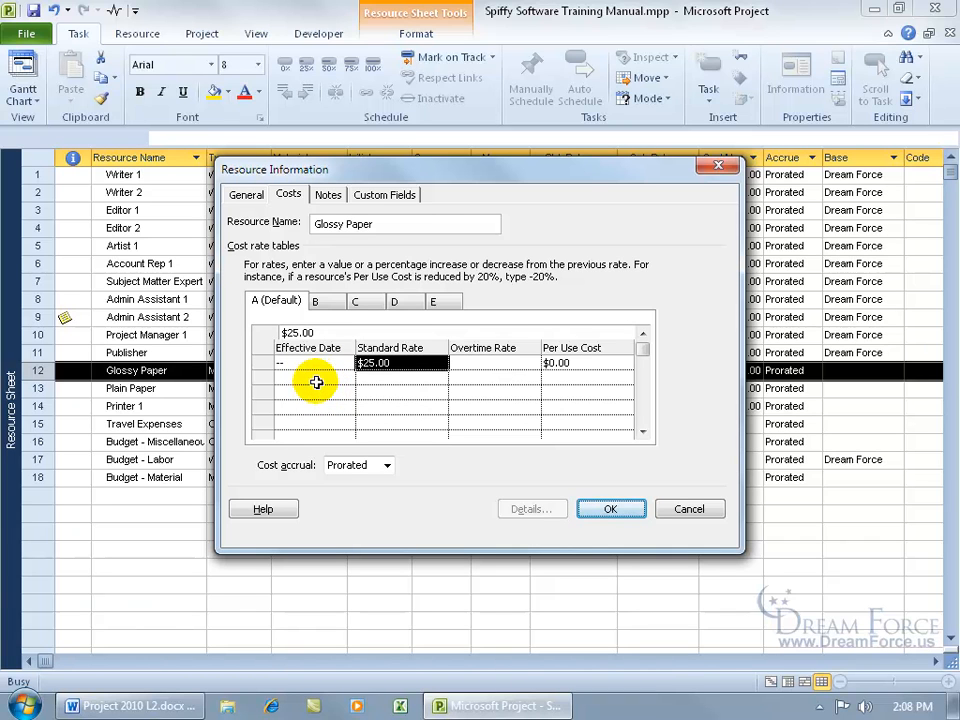
pyautogui.click(377, 378)
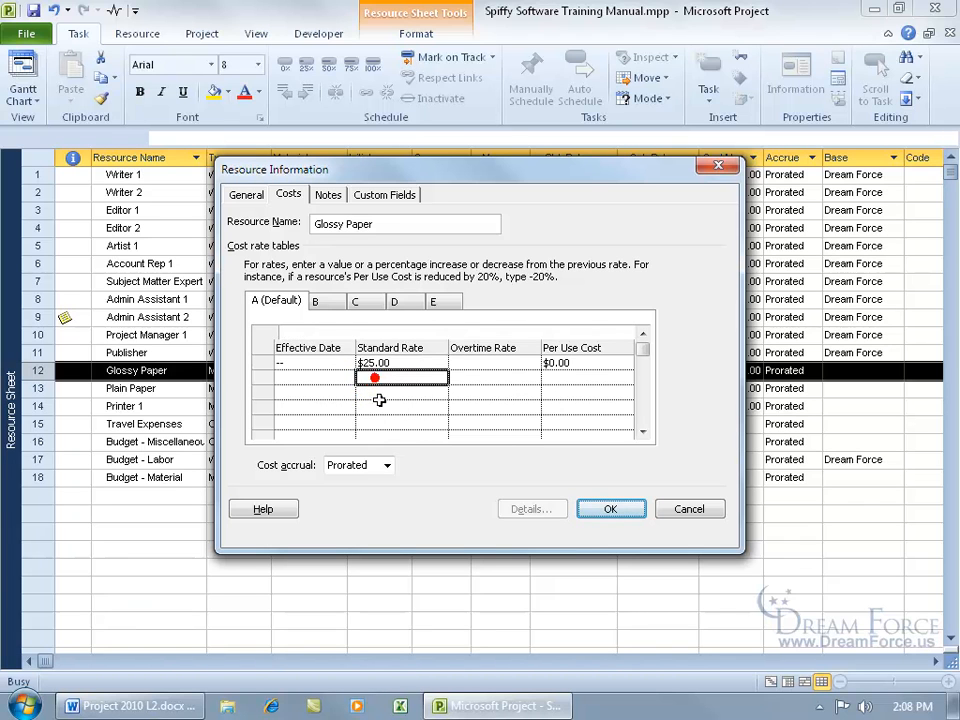
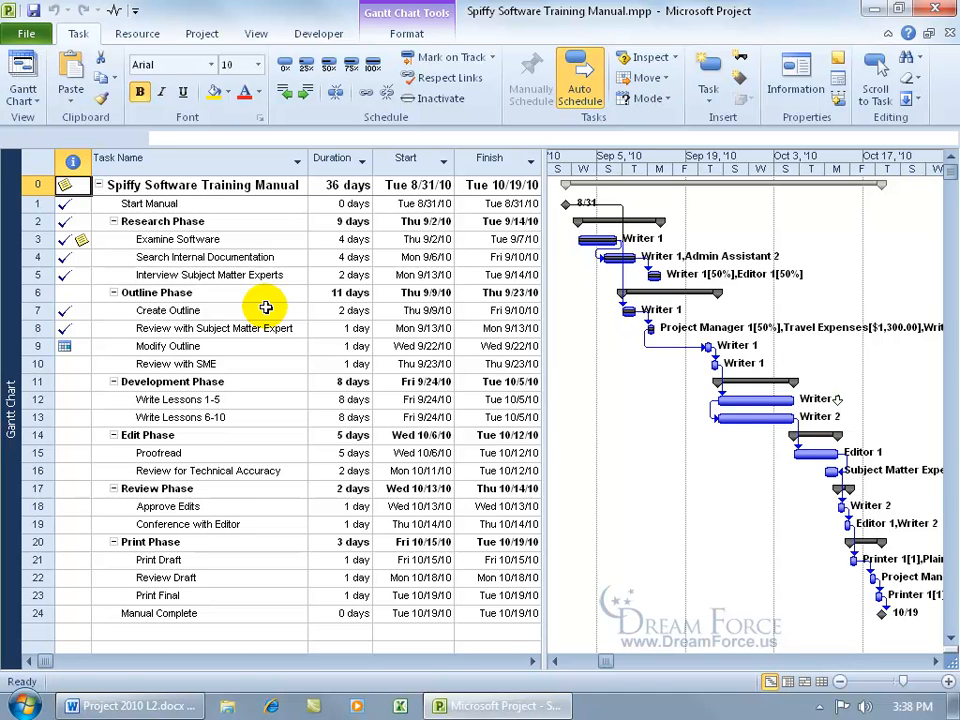
# Switch to Resource Usage, look over Writer 1, Plain Paper and Travel Expenses, and widen the table.
pyautogui.rightClick(15, 306)
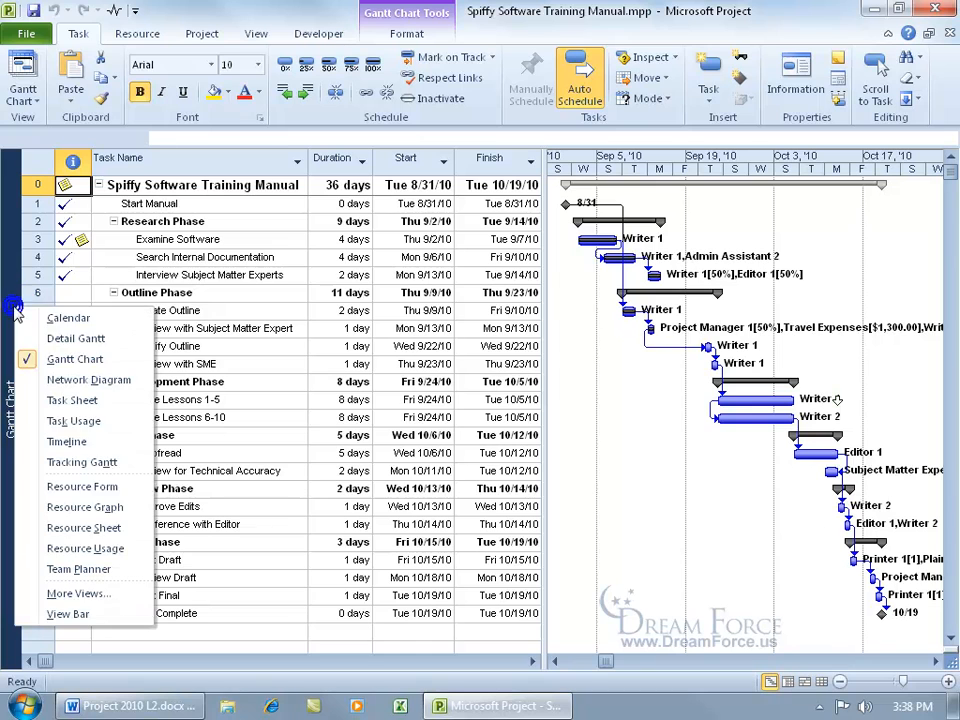
pyautogui.click(72, 550)
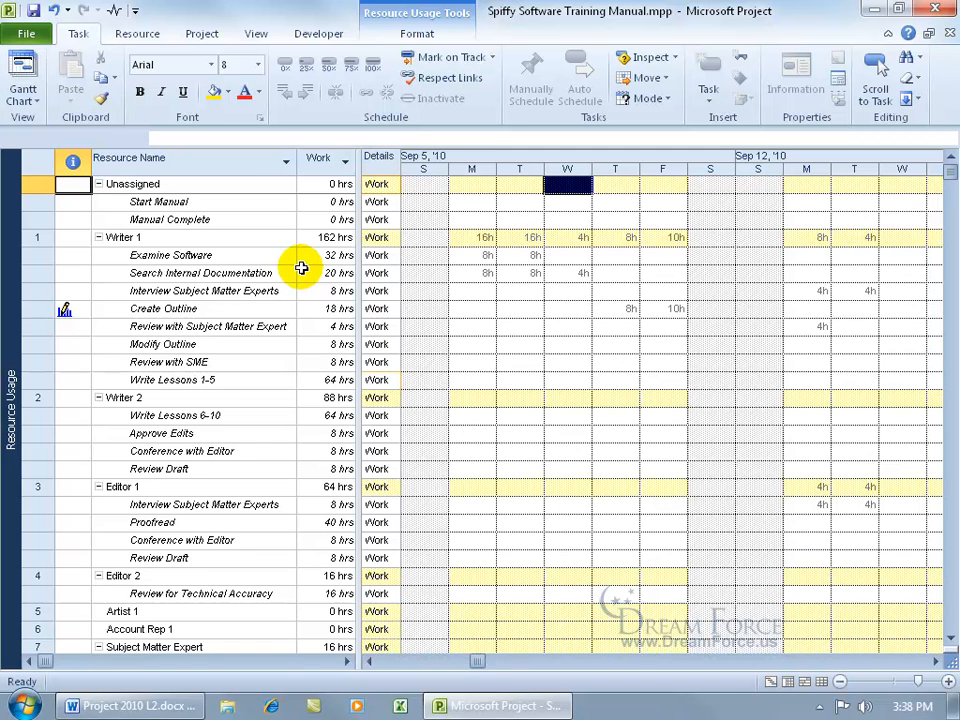
pyautogui.click(128, 238)
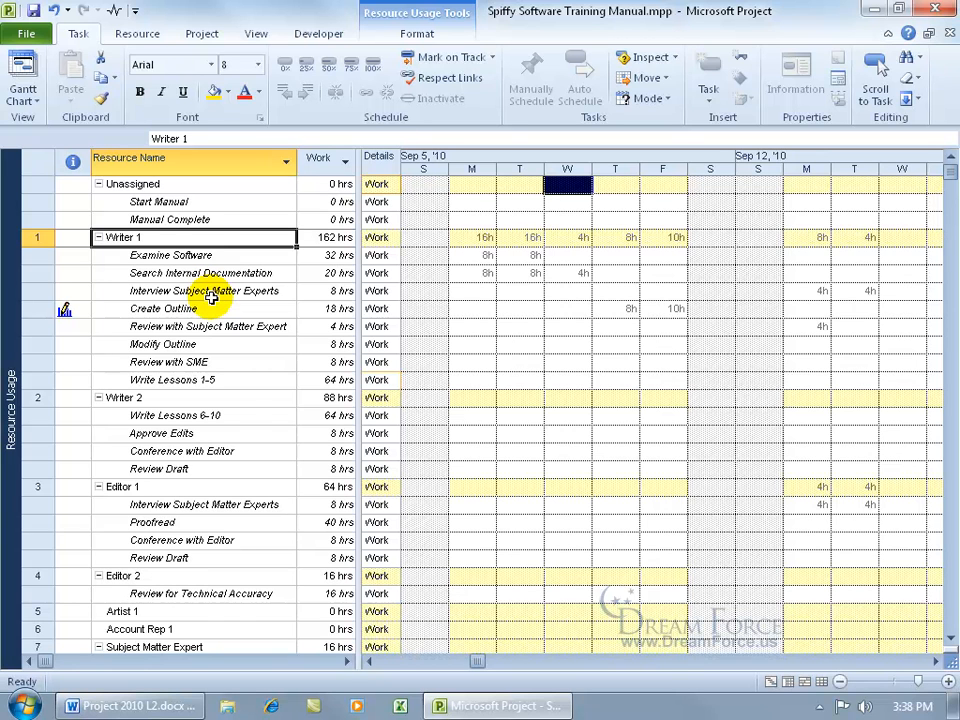
pyautogui.scroll(-8, 226, 429)
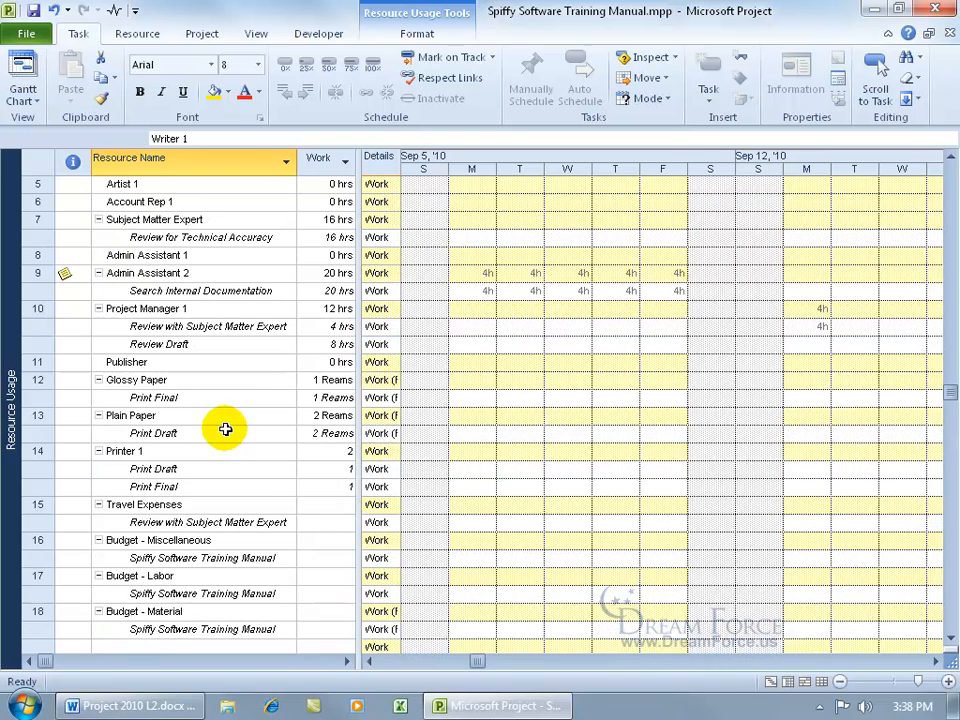
pyautogui.click(168, 415)
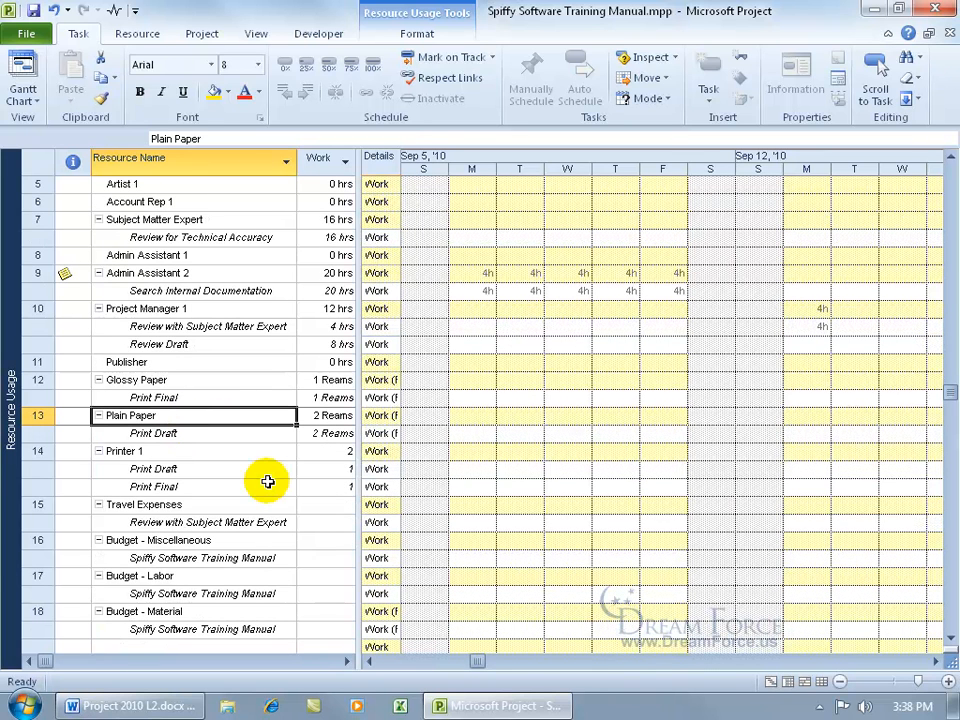
pyautogui.click(145, 504)
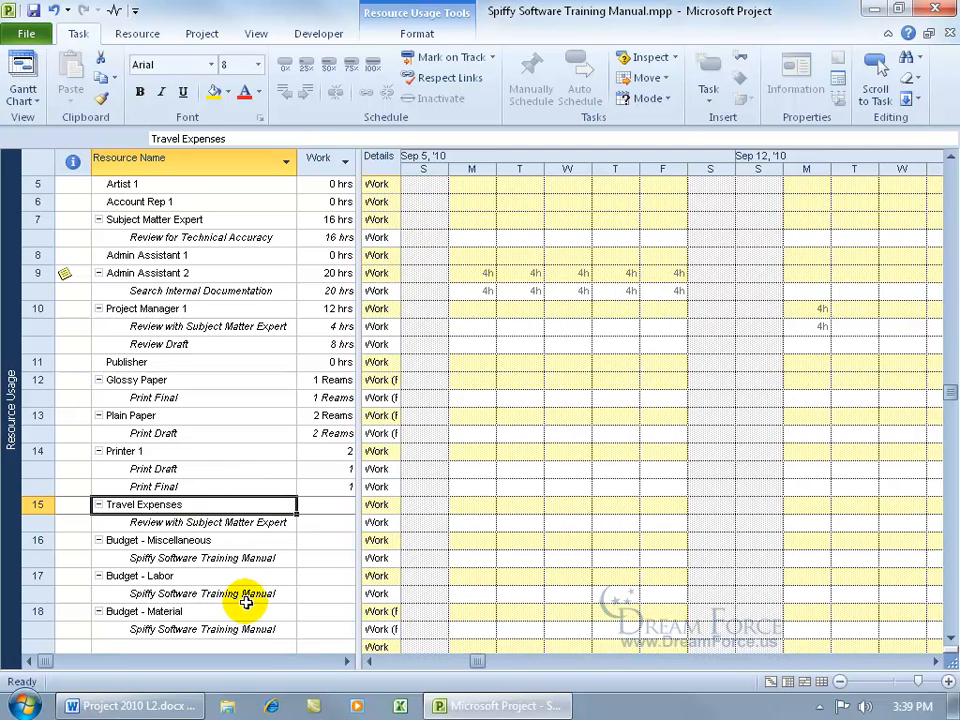
pyautogui.moveTo(356, 529); pyautogui.dragTo(536, 537)
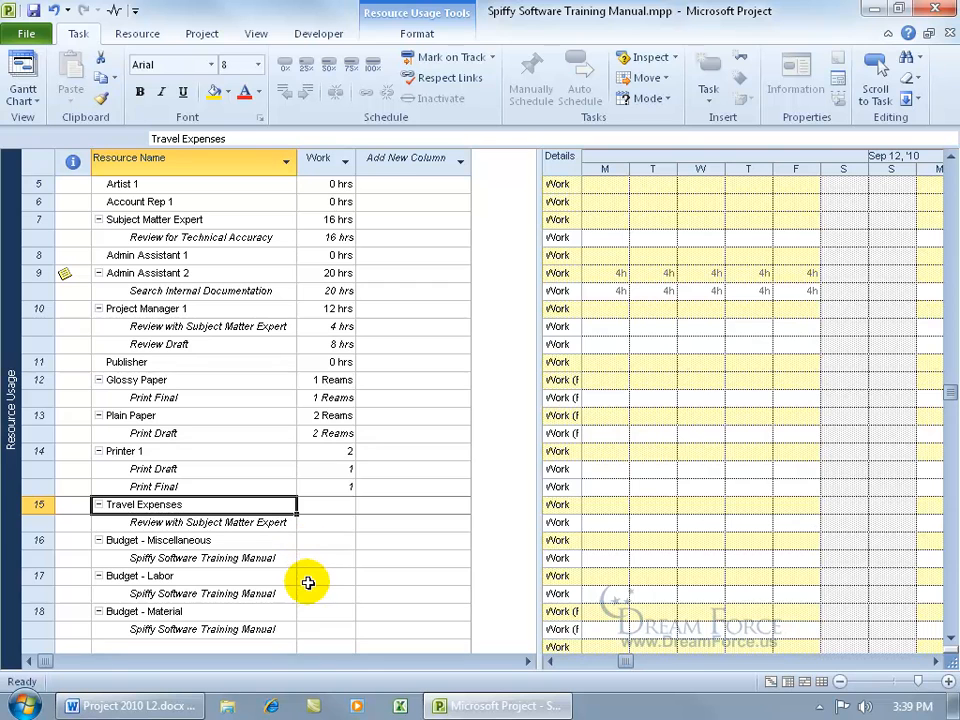
# Insert a Budget Work column before Work, showing 600 hrs labor and 15 Reams material.
pyautogui.rightClick(320, 163)
pyautogui.click(378, 285)
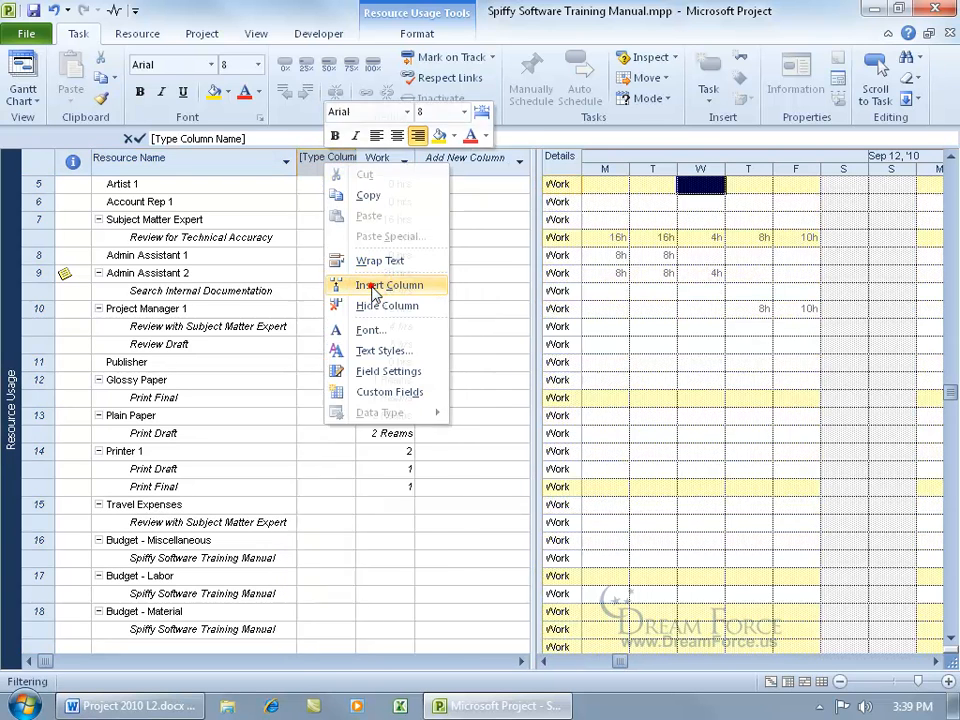
pyautogui.write('budget')
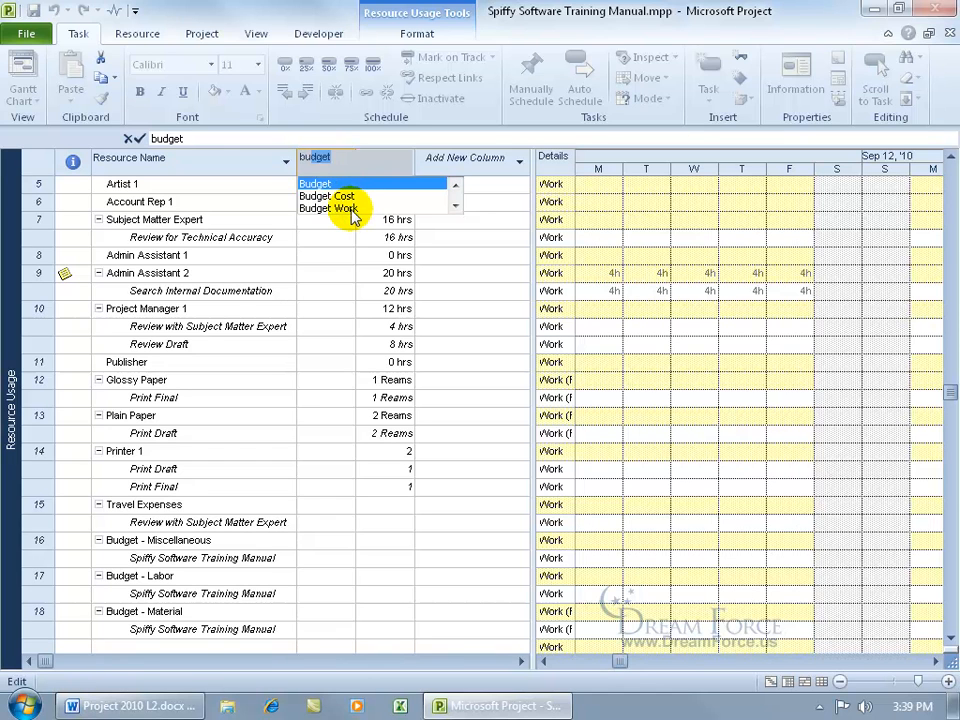
pyautogui.click(350, 209)
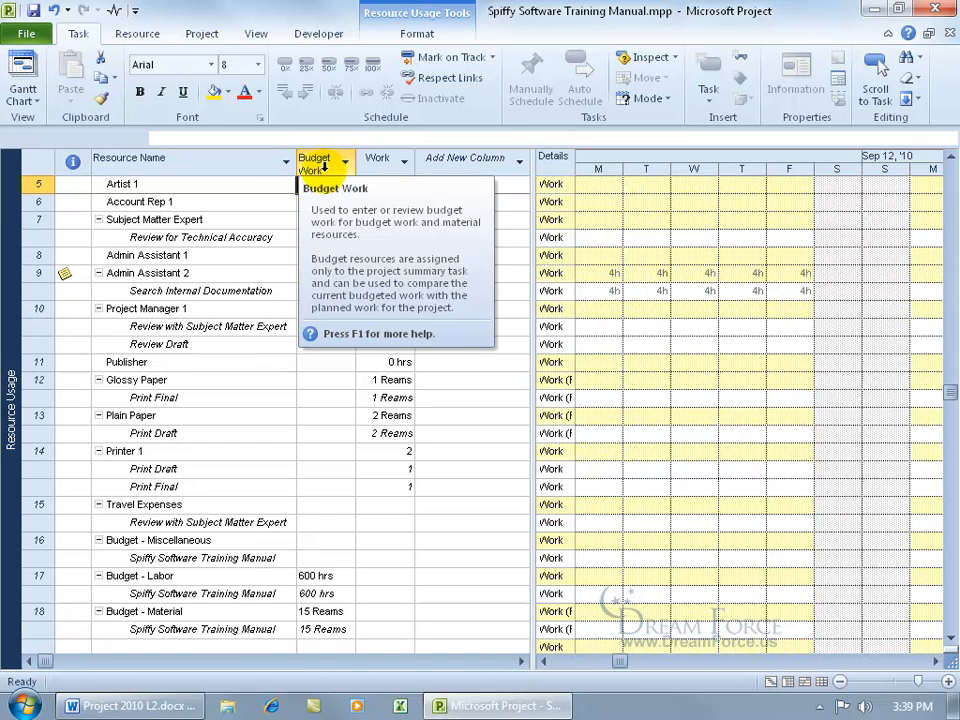
pyautogui.click(300, 186)
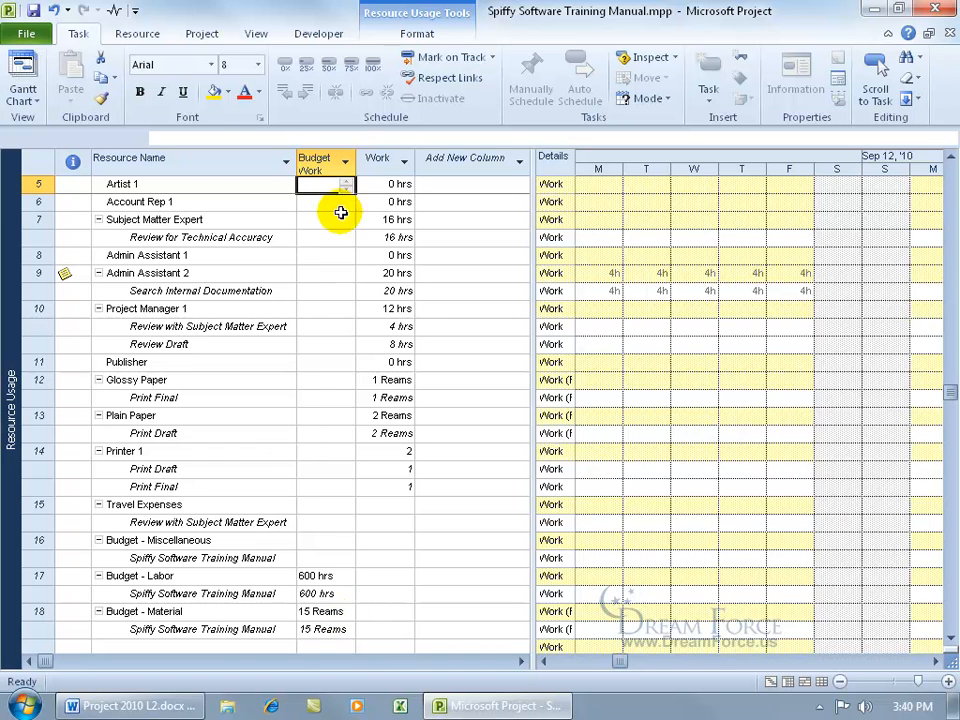
# Insert an Actual Work column before Work and widen the table to show more columns.
pyautogui.rightClick(390, 166)
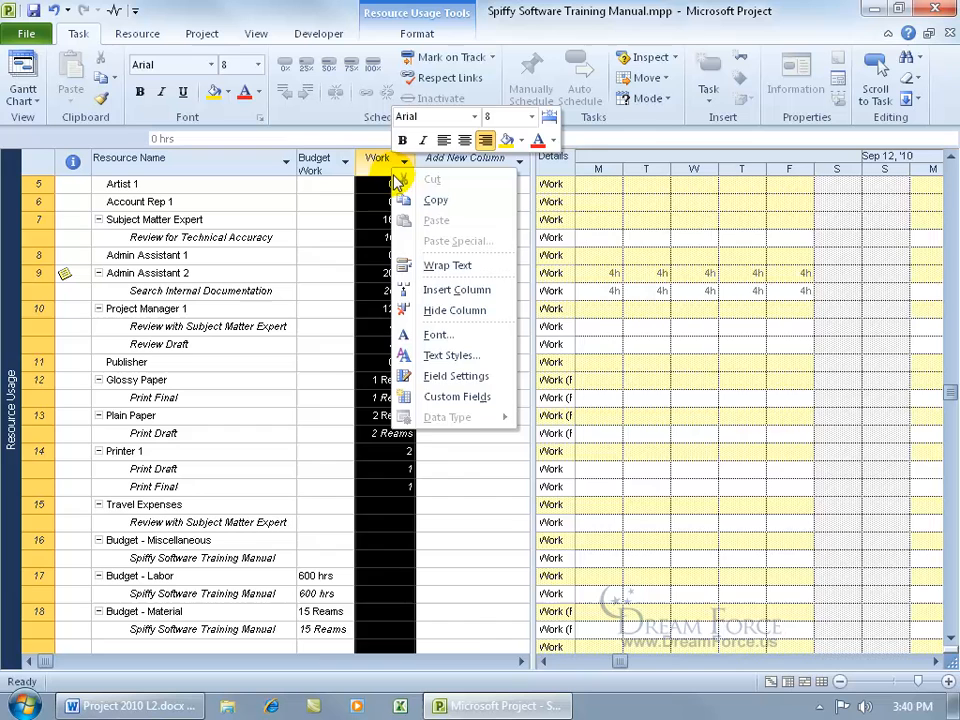
pyautogui.click(430, 287)
pyautogui.write('accrue At')
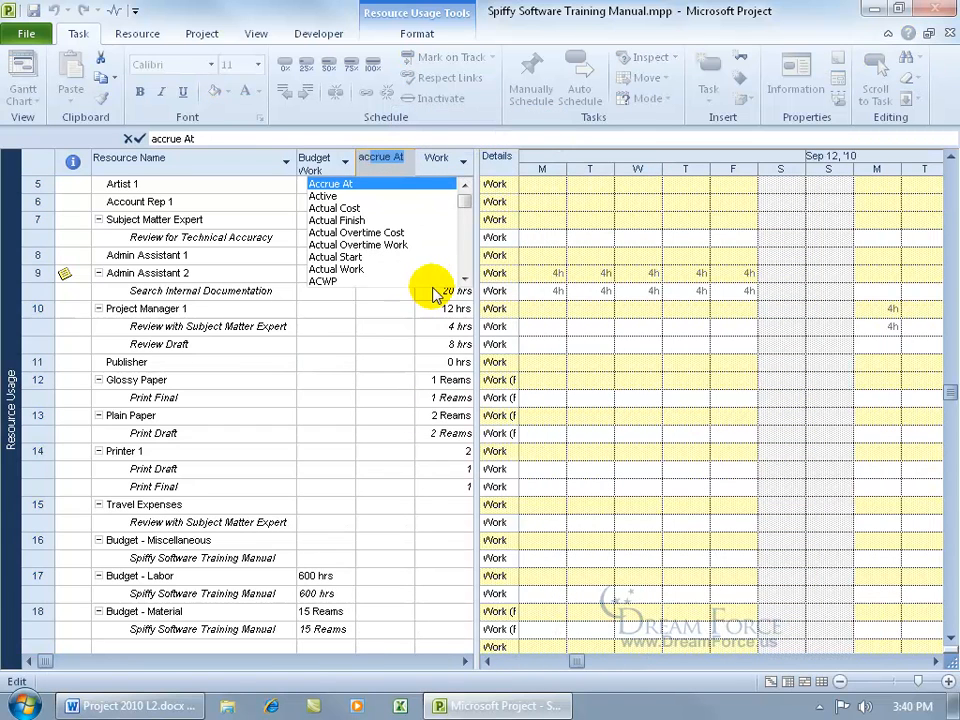
pyautogui.click(355, 268)
pyautogui.moveTo(477, 281); pyautogui.dragTo(714, 285)
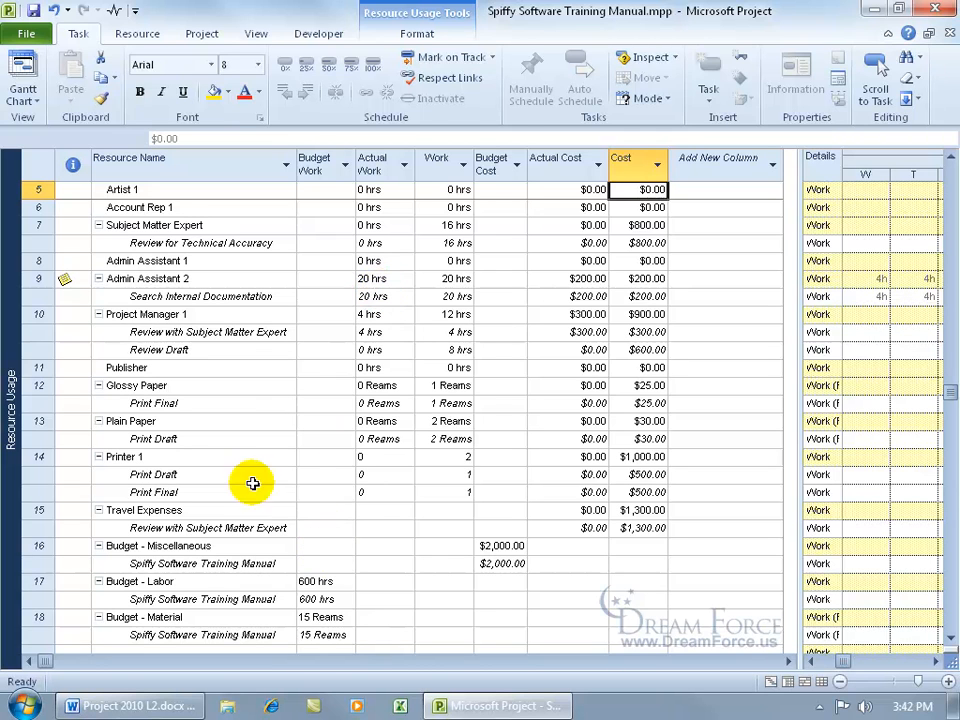
# Group the resources by Resource Type and scroll through the Work, Material and Cost bands.
pyautogui.click(256, 36)
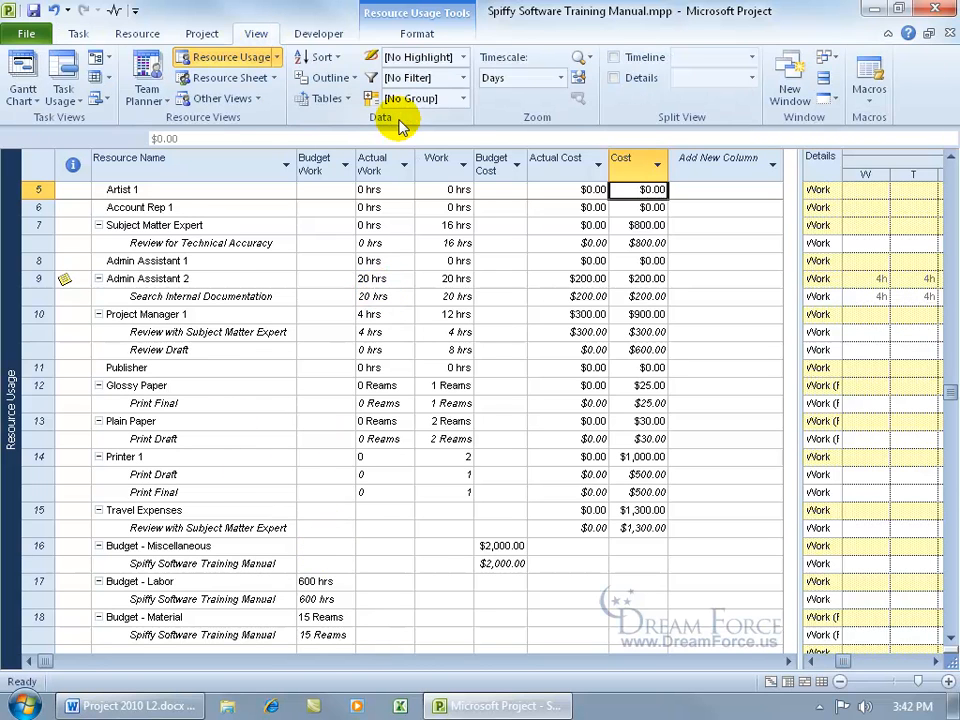
pyautogui.click(462, 99)
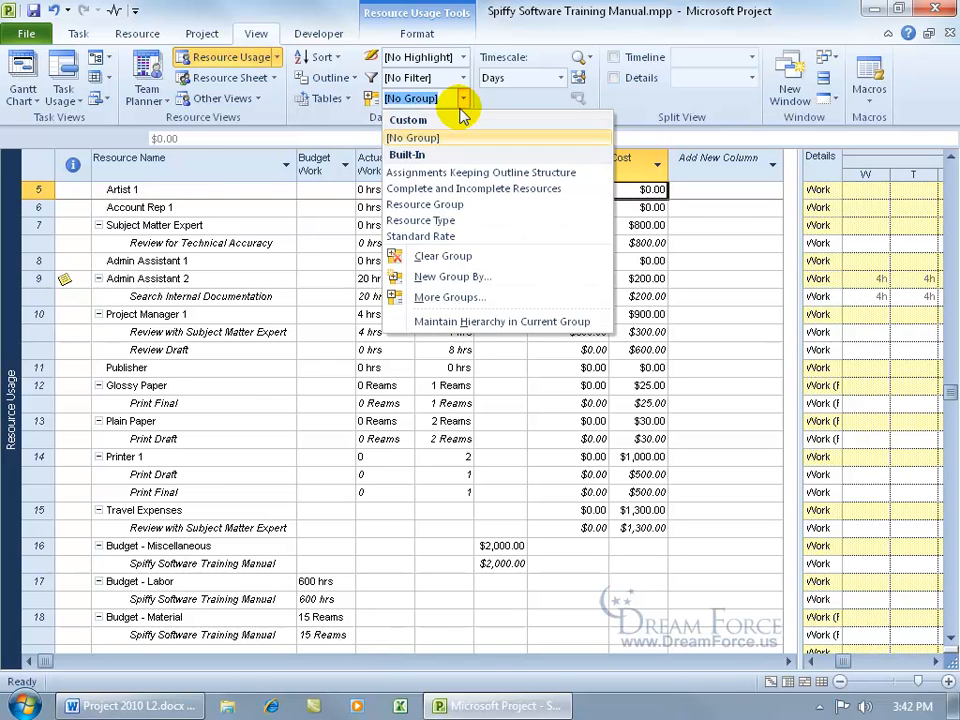
pyautogui.click(440, 222)
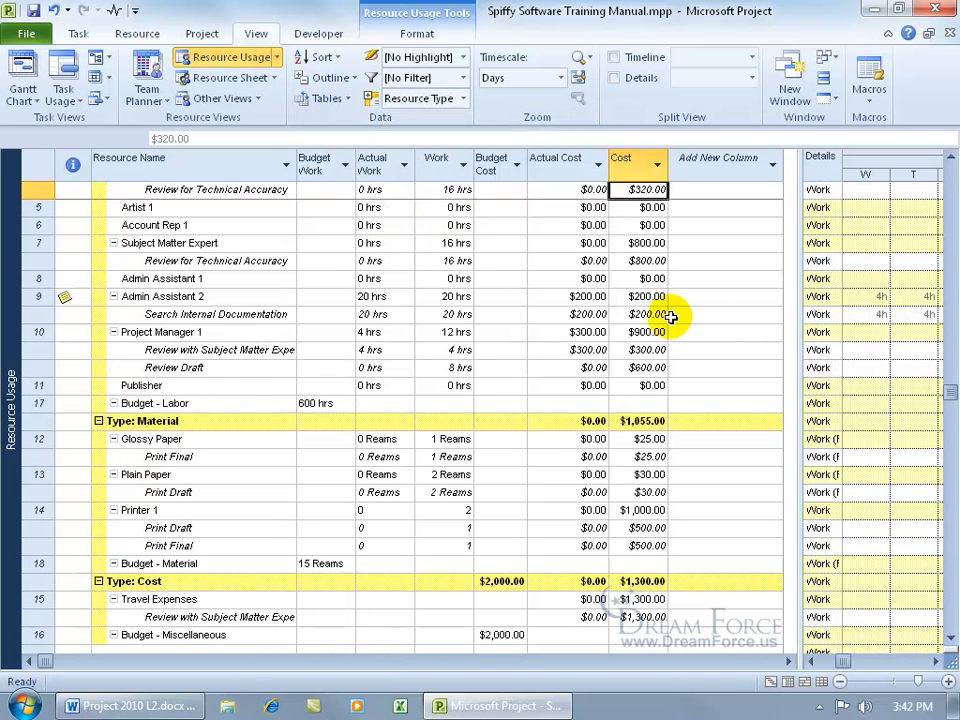
pyautogui.moveTo(950, 393); pyautogui.dragTo(938, 150)
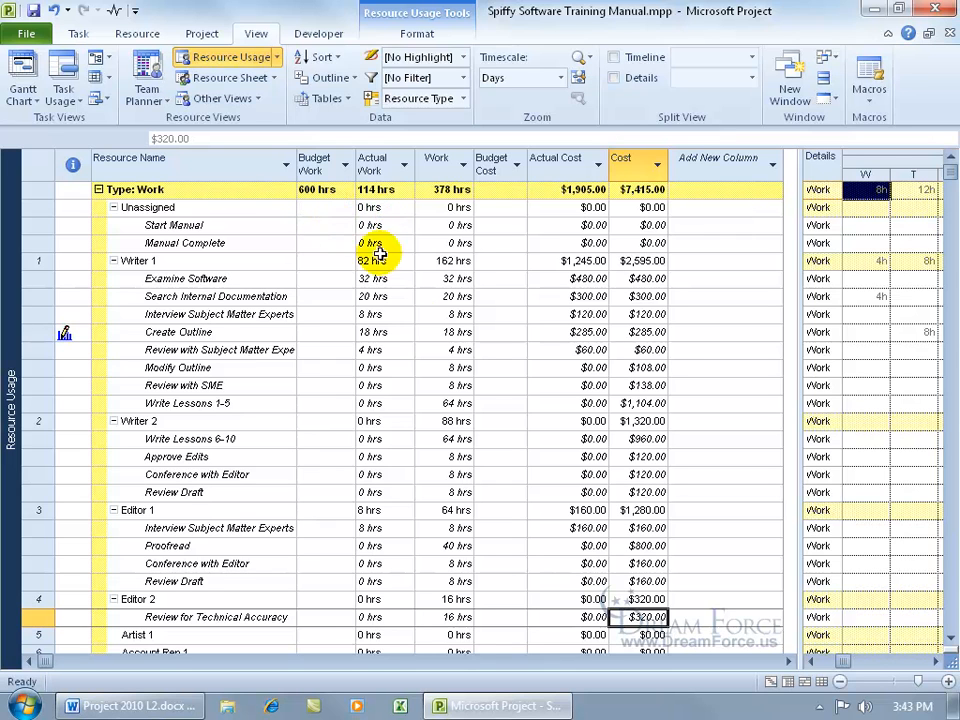
pyautogui.scroll(-9, 430, 347)
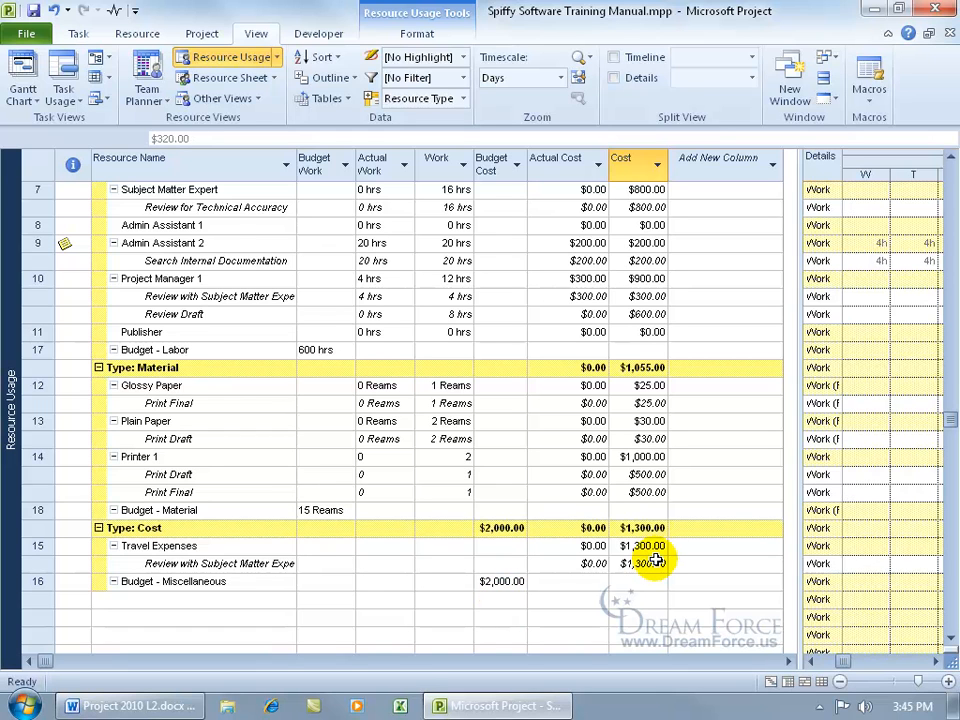
# Enter an actual cost of 1300 for Travel Expenses on Review with Subject Matter Expert.
pyautogui.click(585, 563)
pyautogui.write('1300')
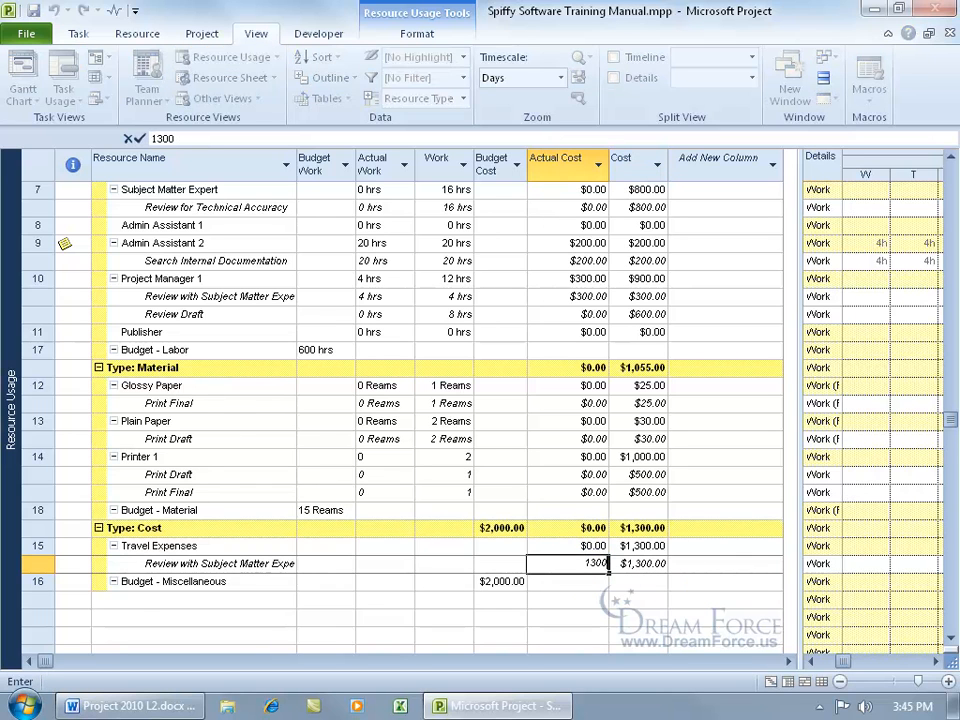
pyautogui.press('Return')
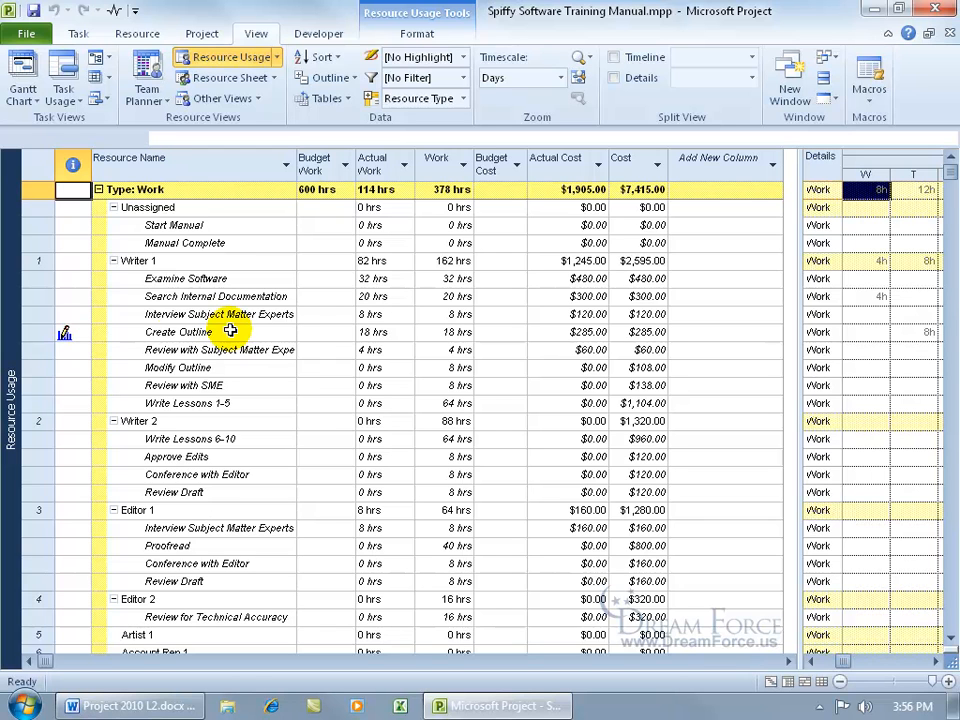
# Switch to the Task Usage view and apply the Cost table to the sheet.
pyautogui.rightClick(14, 343)
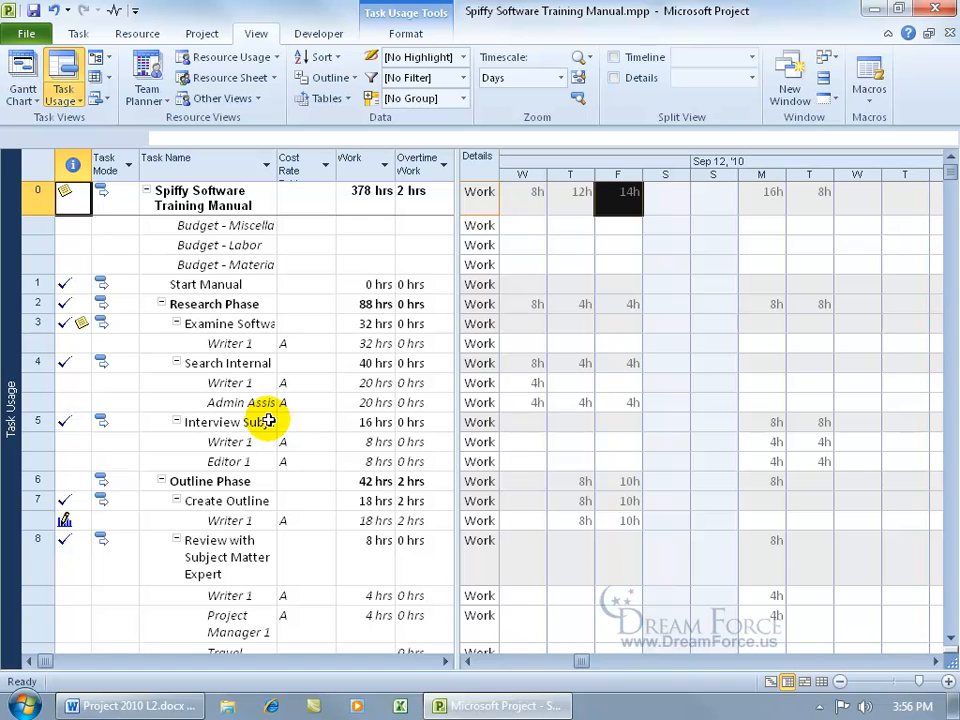
pyautogui.click(250, 343)
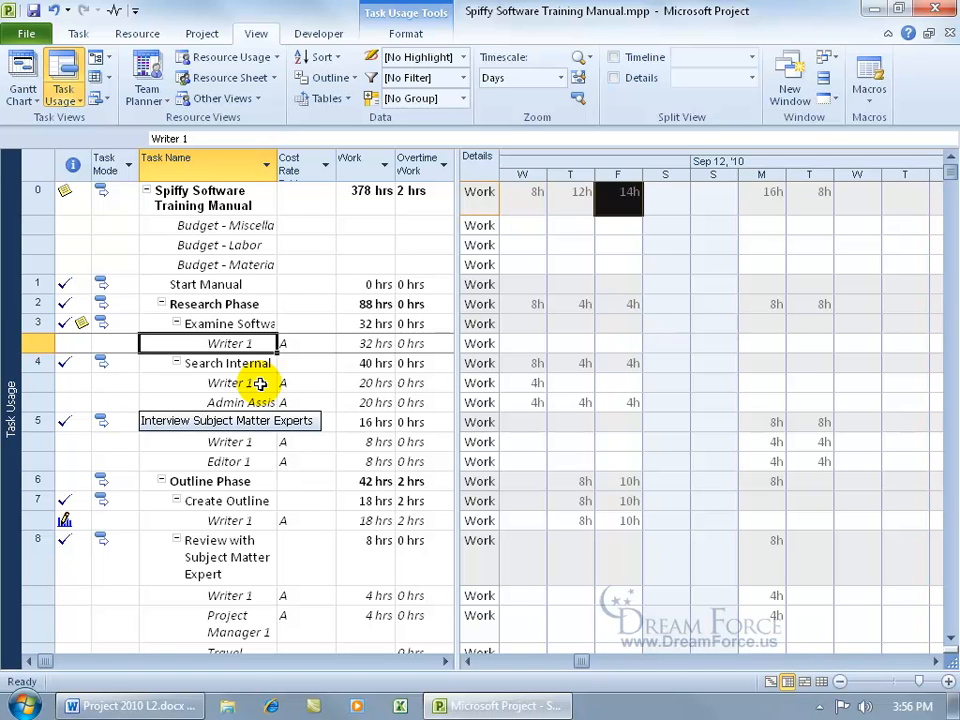
pyautogui.rightClick(40, 168)
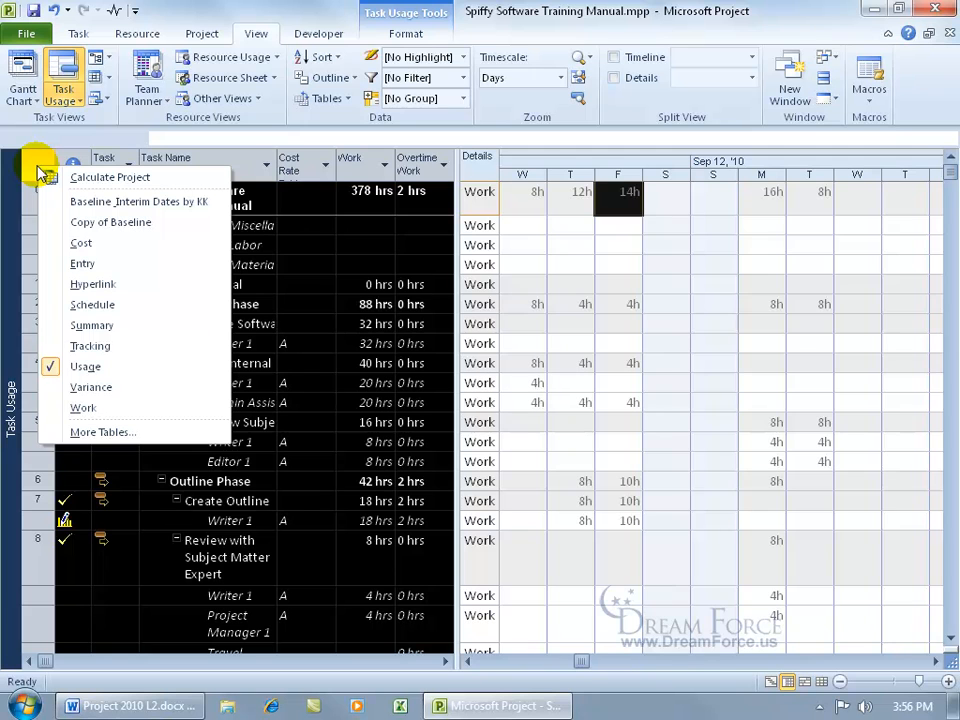
pyautogui.click(84, 243)
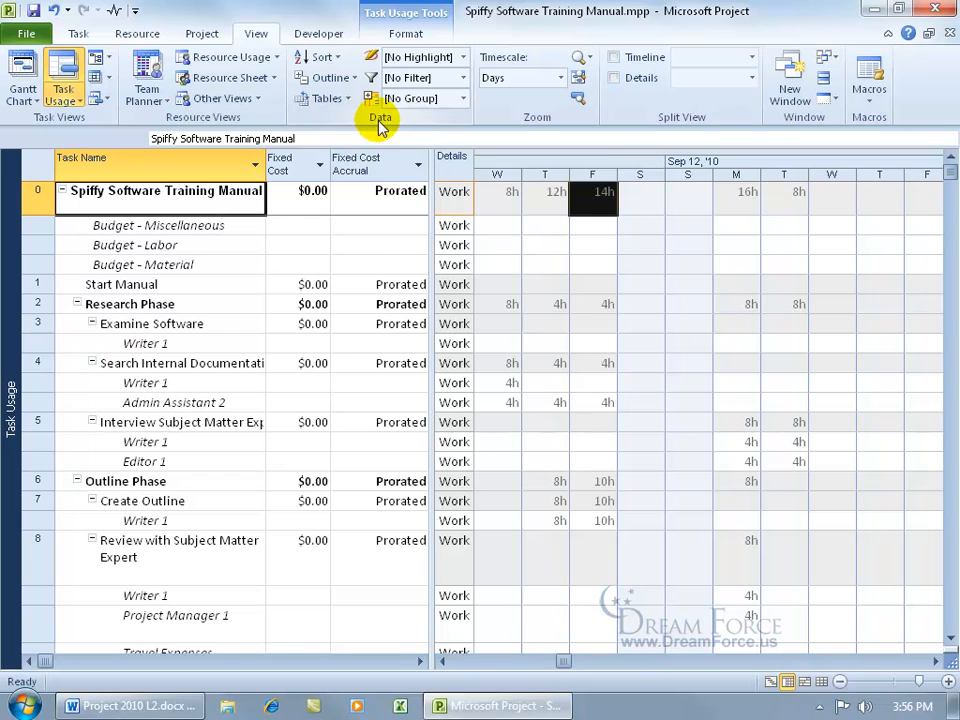
# Create a new group named 'My Spiffy Critical Group' that groups first by Critical.
pyautogui.click(462, 98)
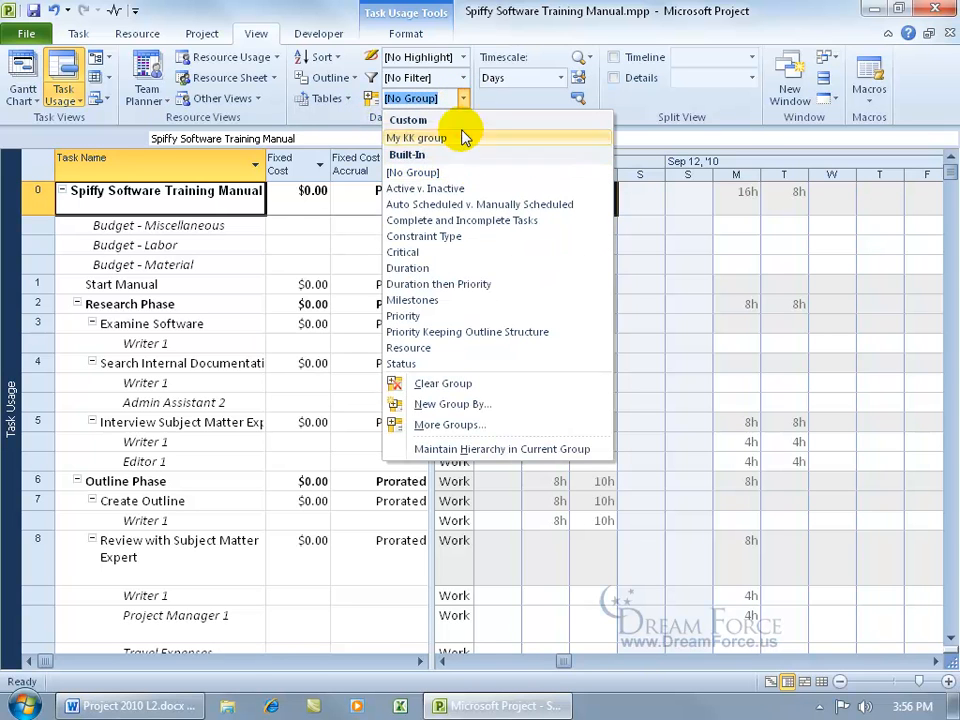
pyautogui.click(410, 405)
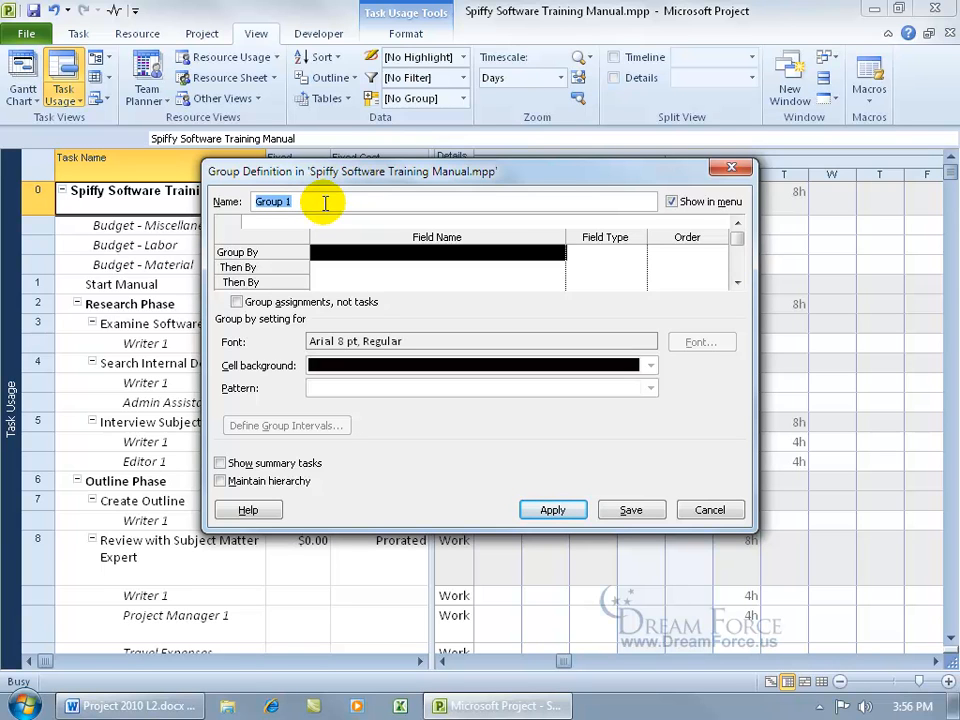
pyautogui.write('My Spiffy Critical Group')
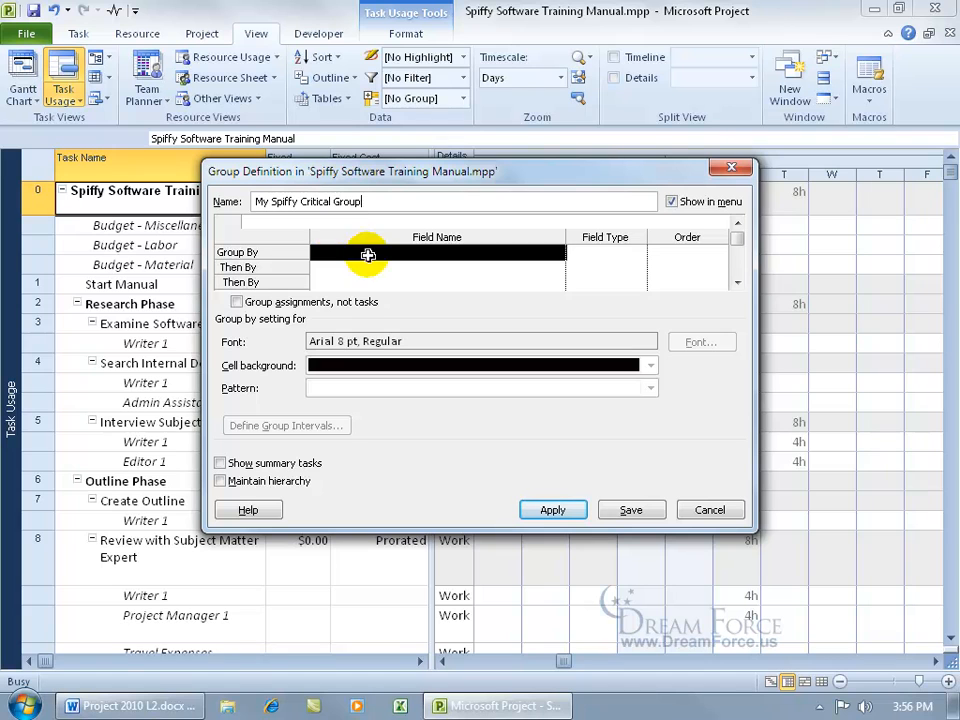
pyautogui.click(312, 253)
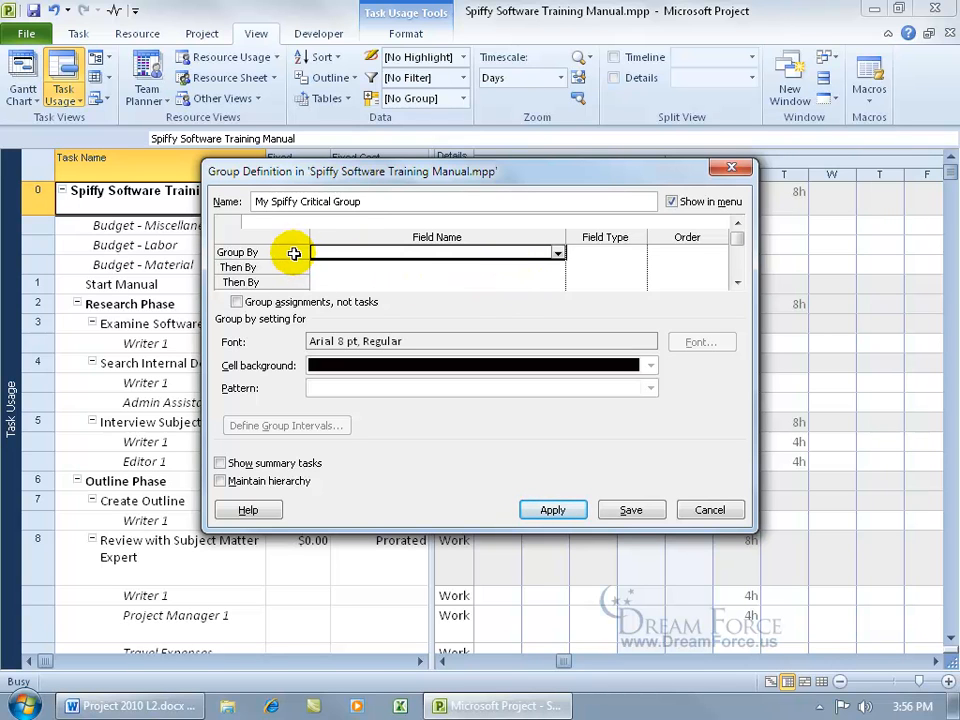
pyautogui.click(559, 256)
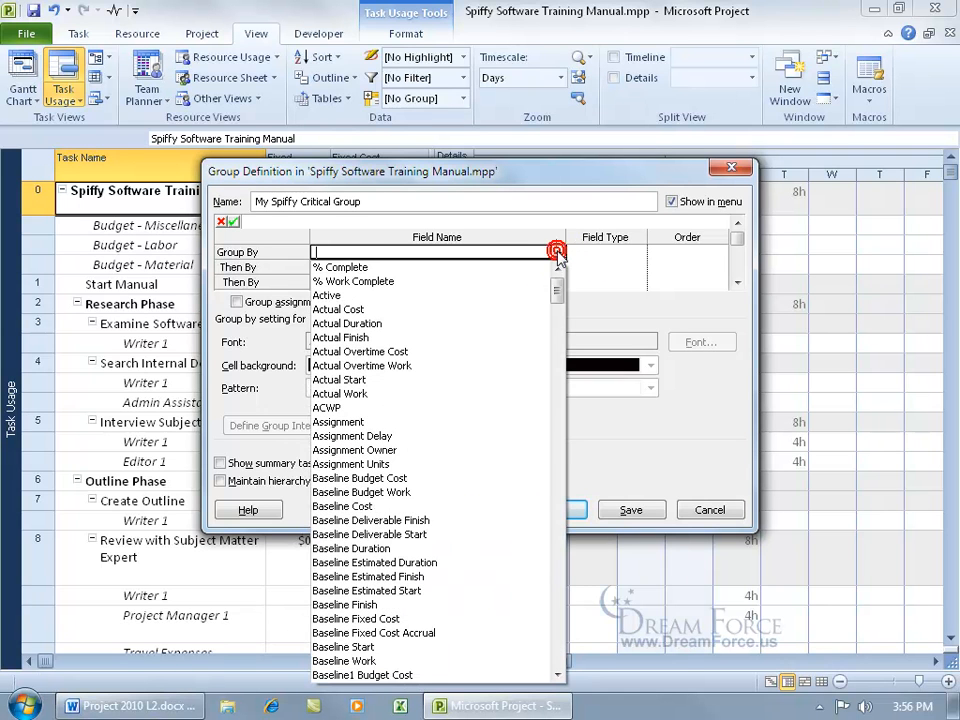
pyautogui.write('C')
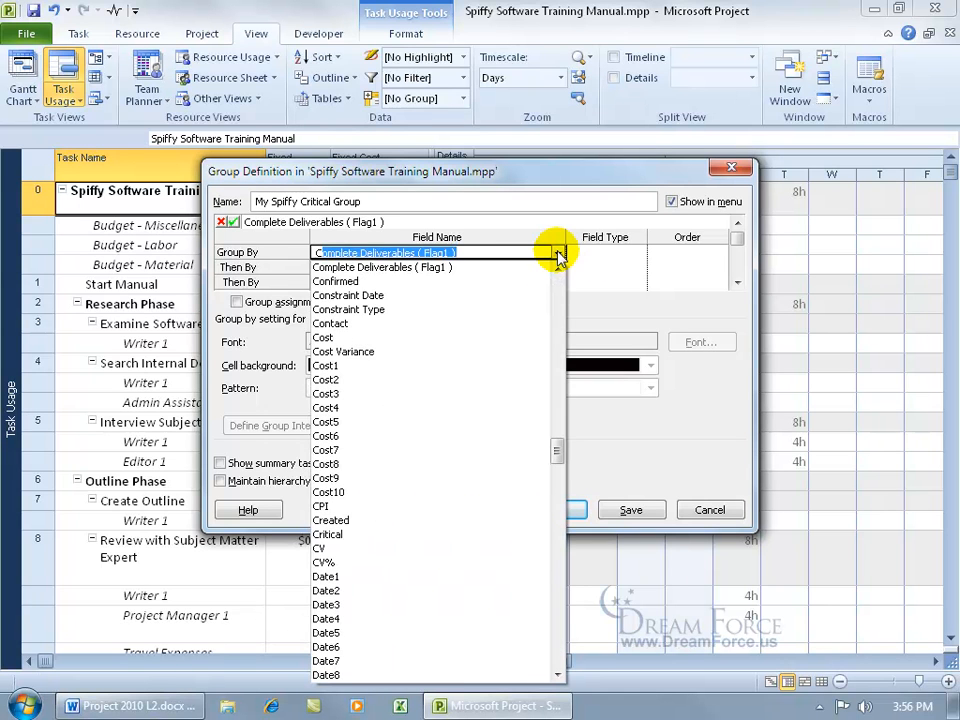
pyautogui.write('ri')
pyautogui.click(371, 263)
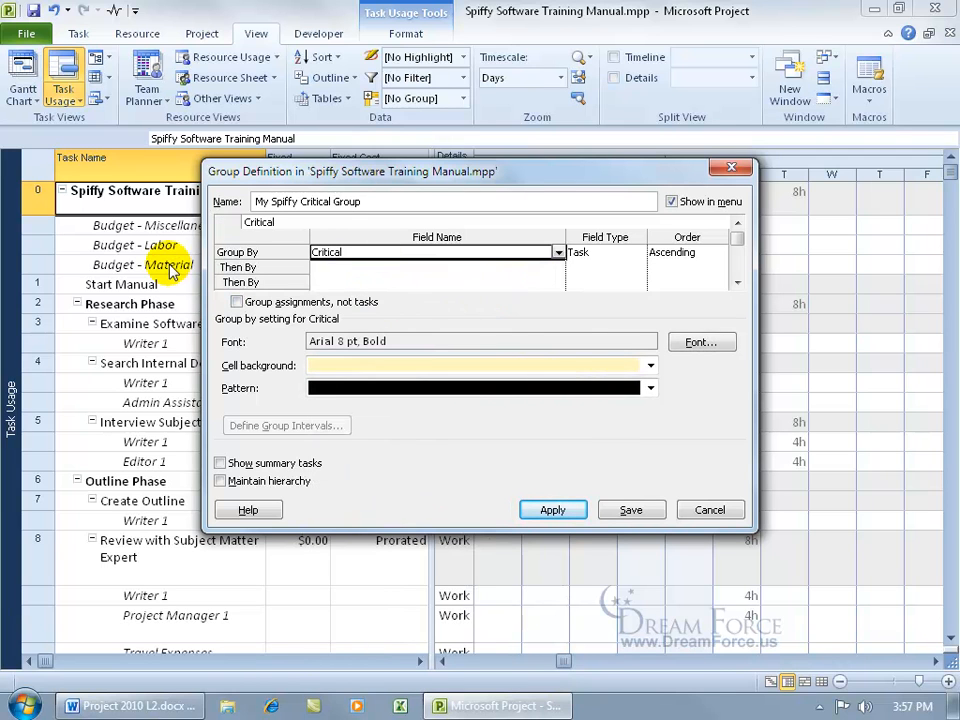
# Add Start as the second grouping level and review each level's settings.
pyautogui.click(332, 268)
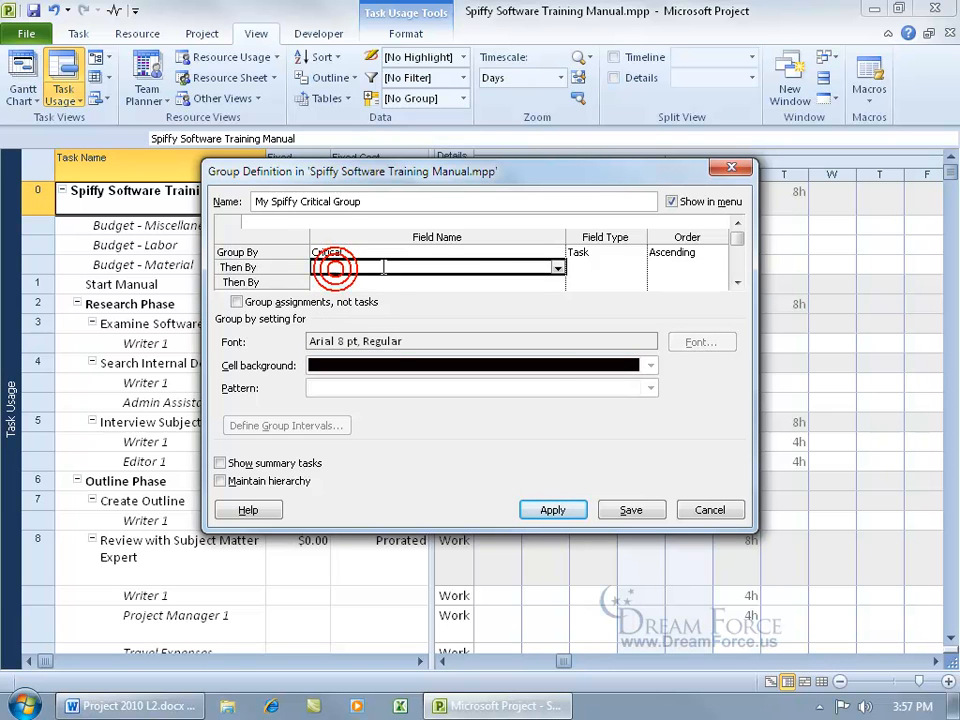
pyautogui.click(557, 268)
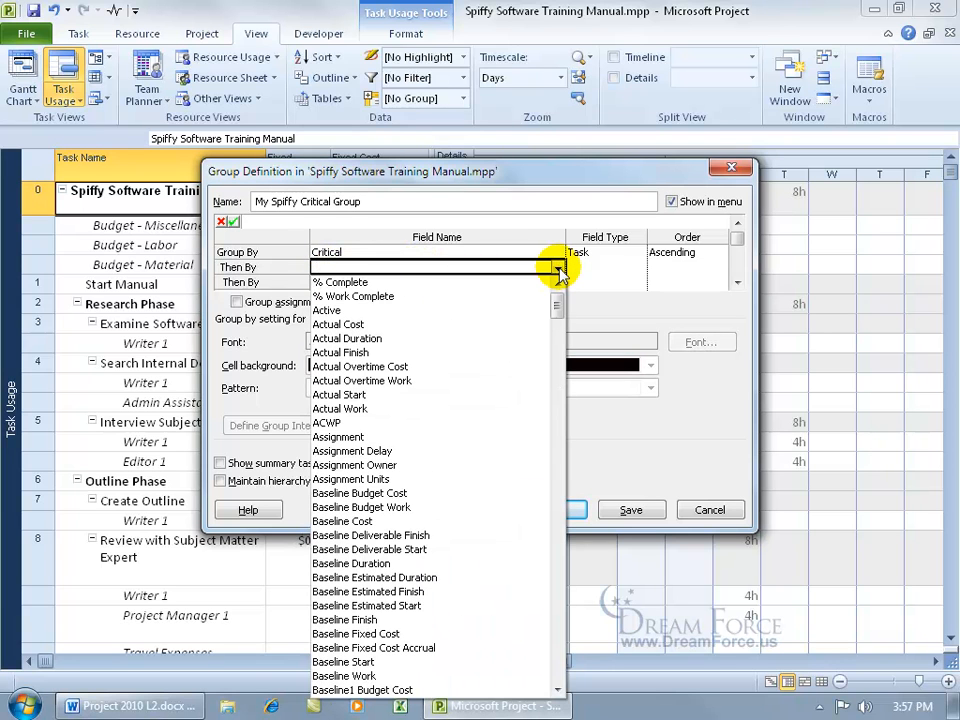
pyautogui.write('st')
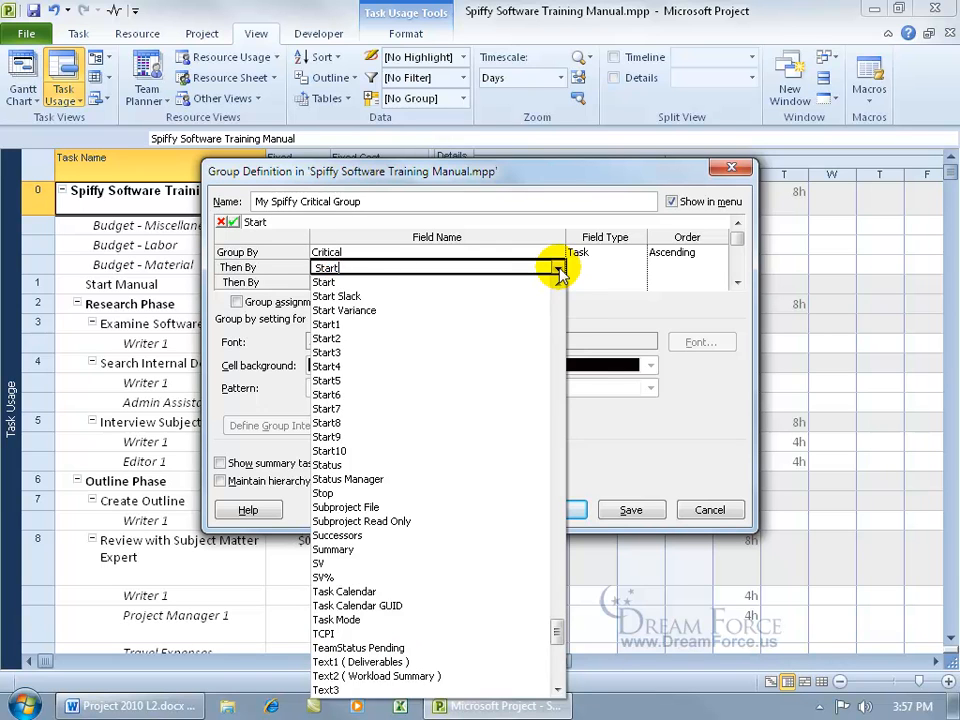
pyautogui.click(557, 268)
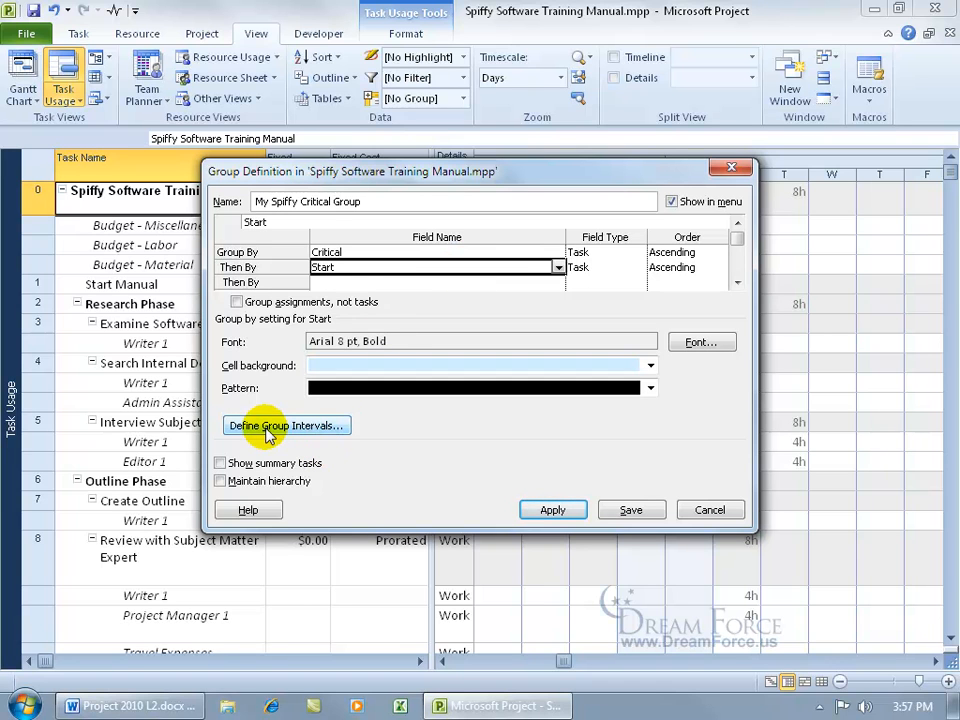
pyautogui.click(364, 253)
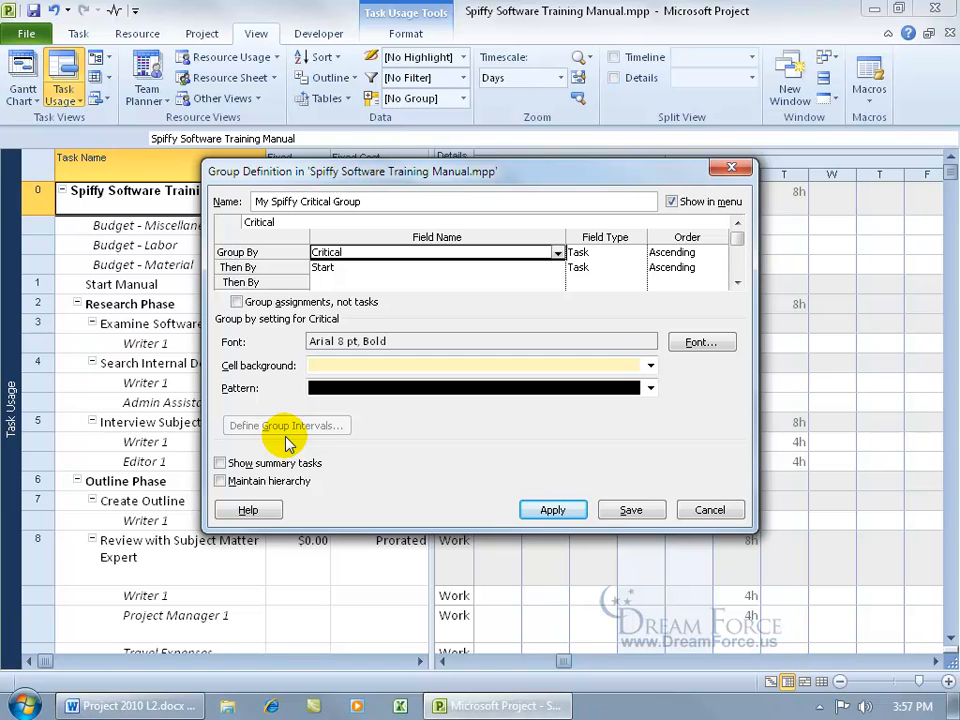
pyautogui.click(342, 267)
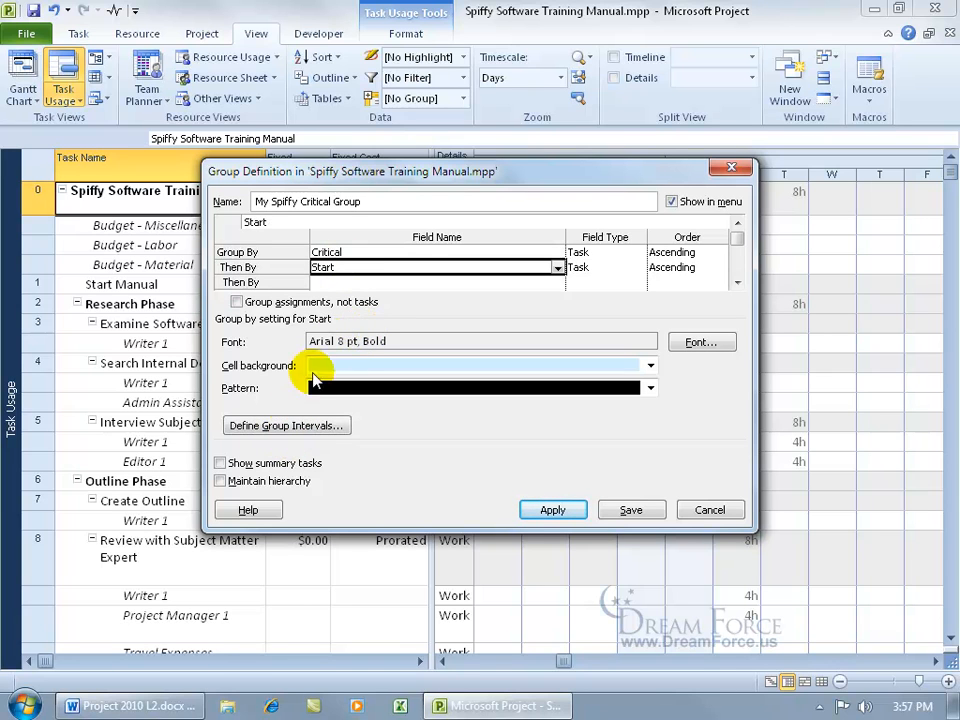
# Set the Start level's group interval to Months and save My Spiffy Critical Group.
pyautogui.click(281, 426)
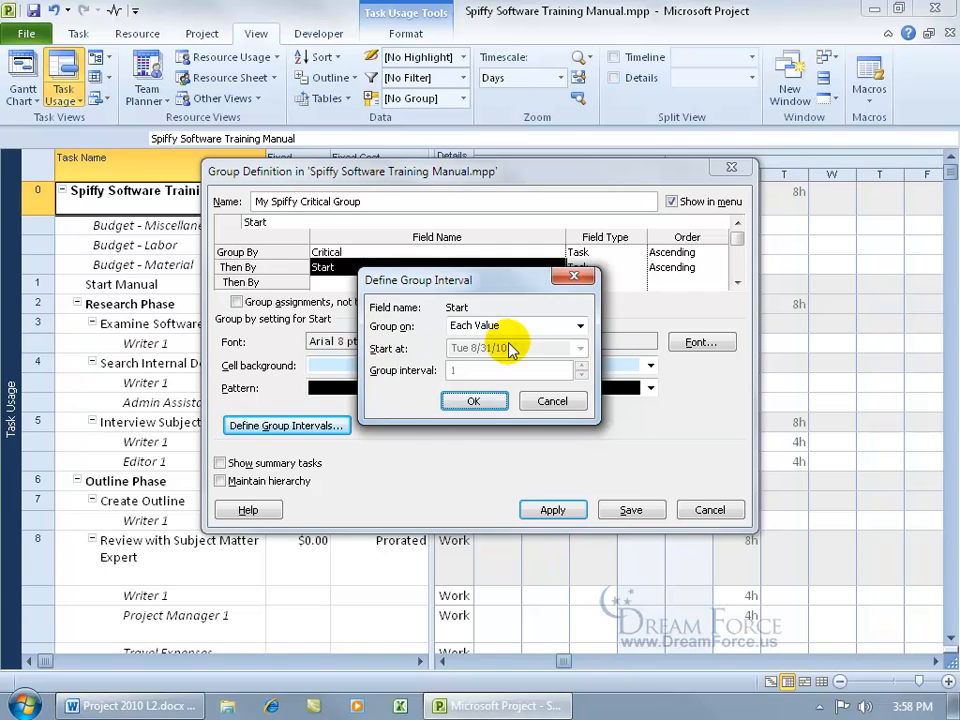
pyautogui.click(579, 326)
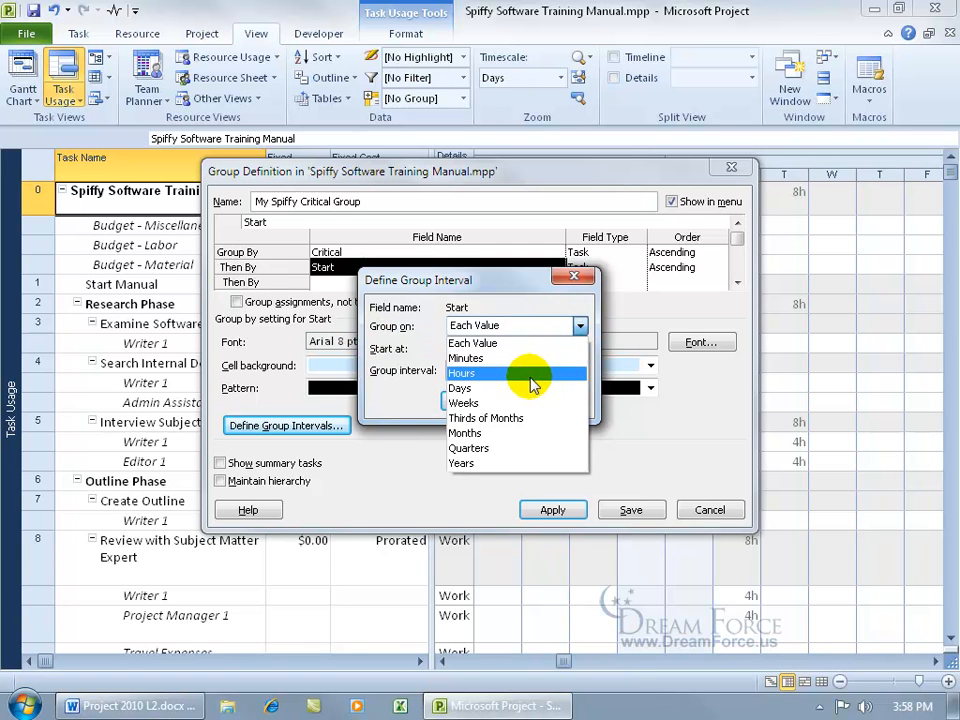
pyautogui.click(490, 433)
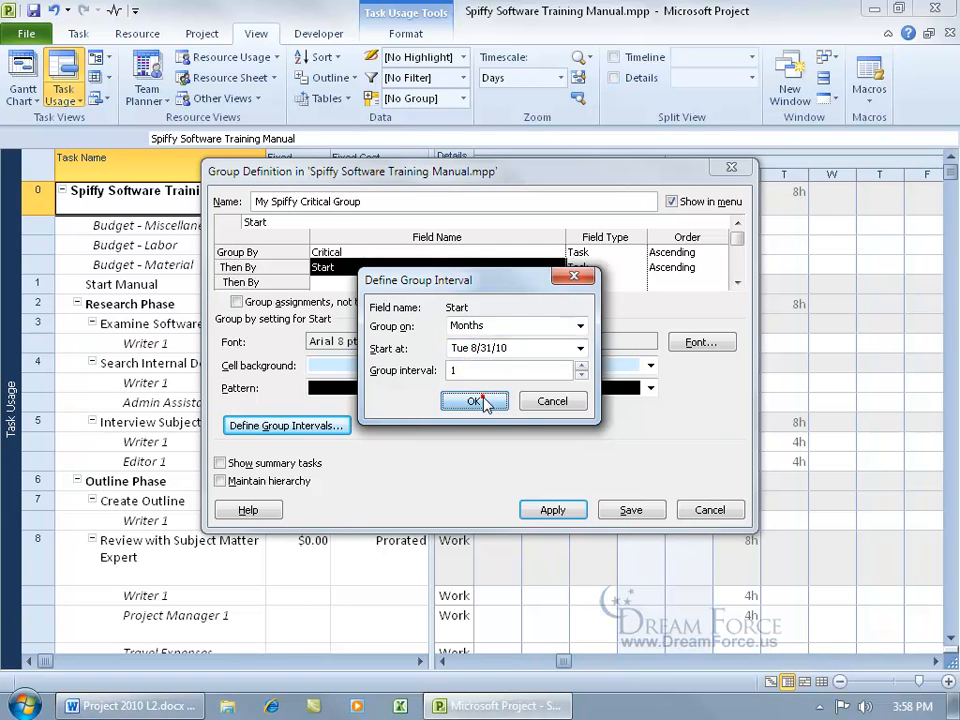
pyautogui.click(482, 399)
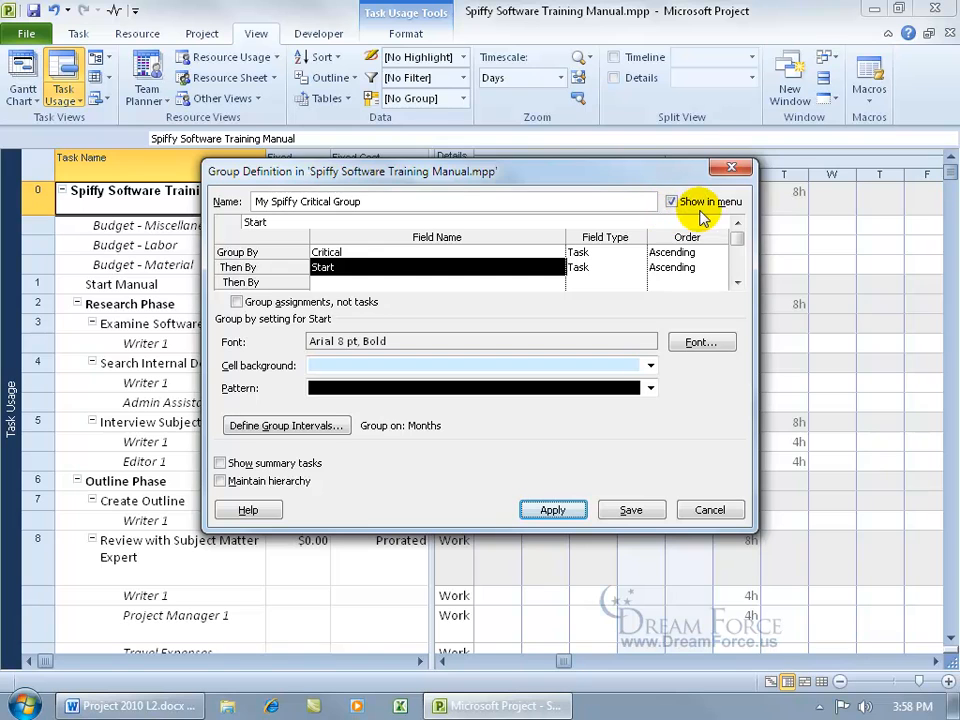
pyautogui.click(630, 512)
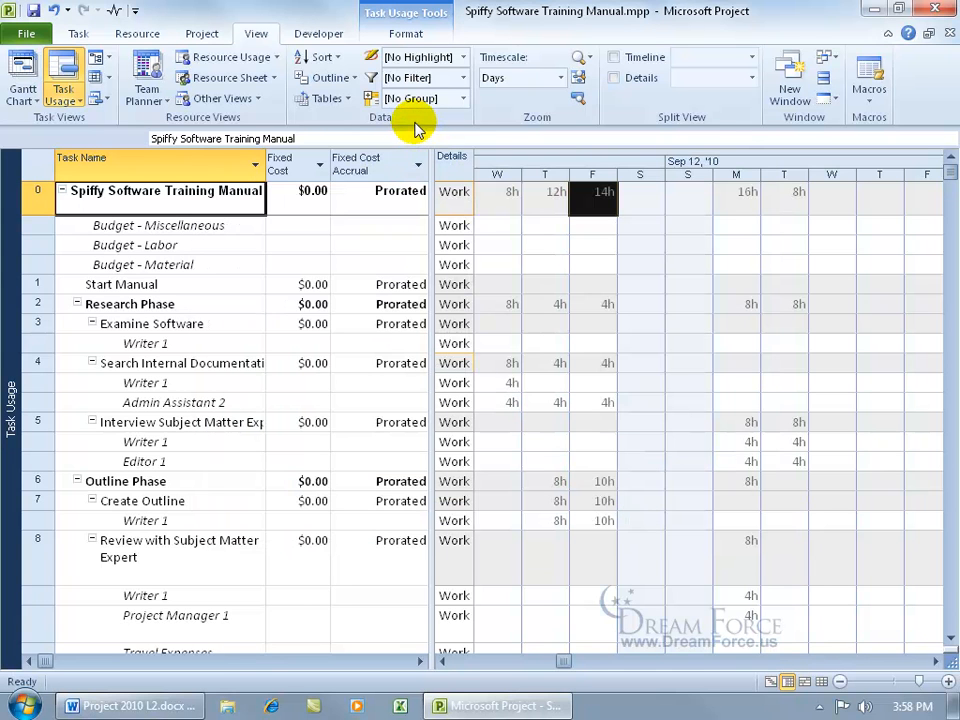
# Apply My Spiffy Critical Group, collapse Critical: No, and widen the table to show Total Cost, Baseline, Variance.
pyautogui.click(465, 100)
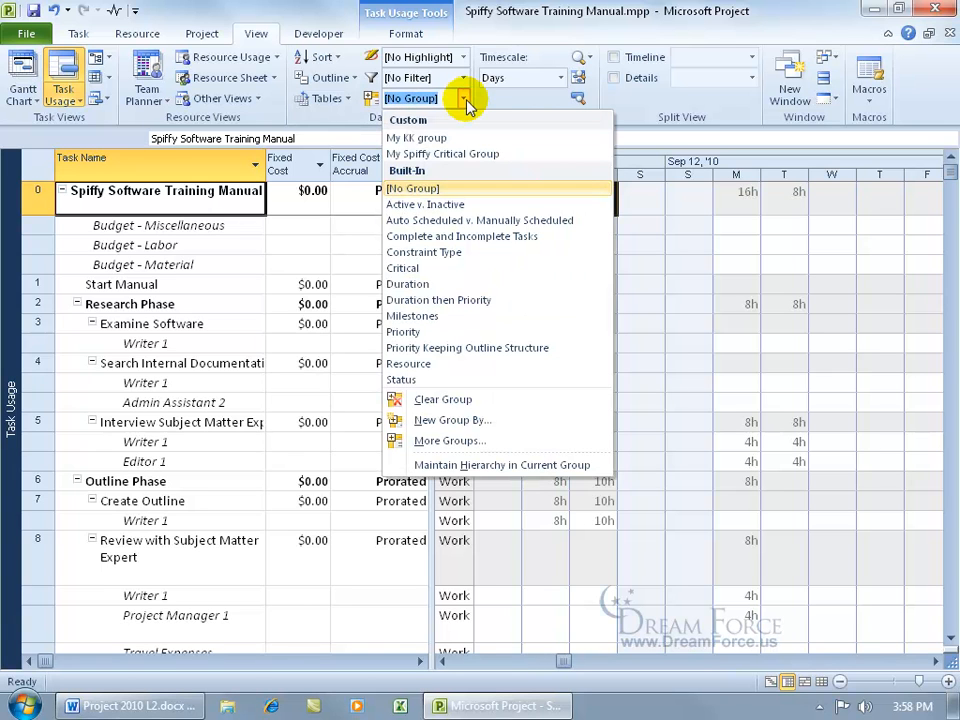
pyautogui.click(463, 155)
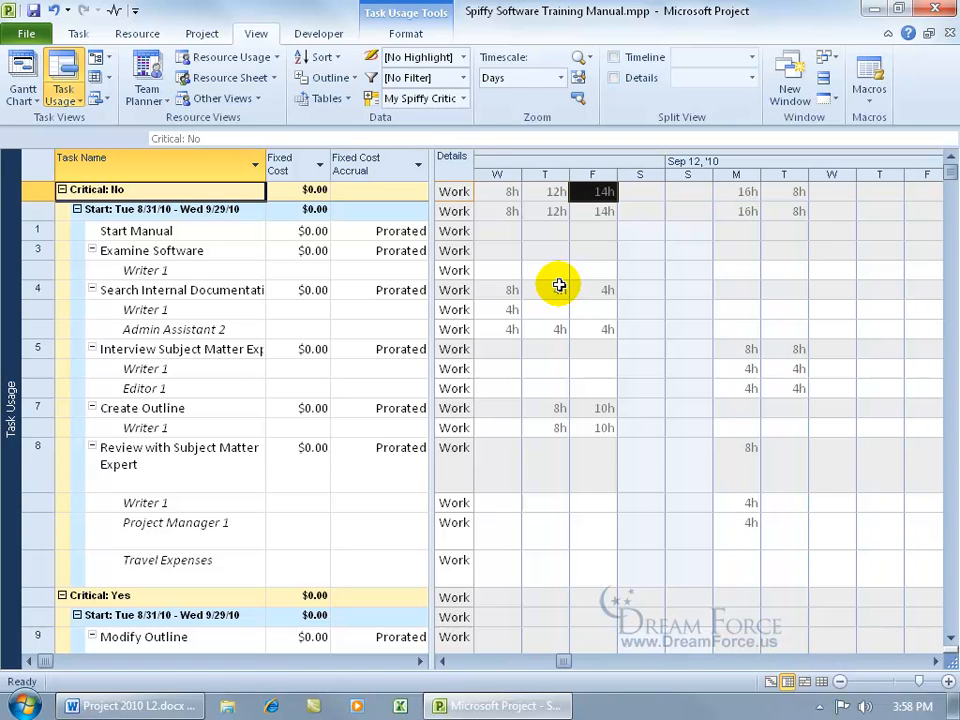
pyautogui.click(62, 189)
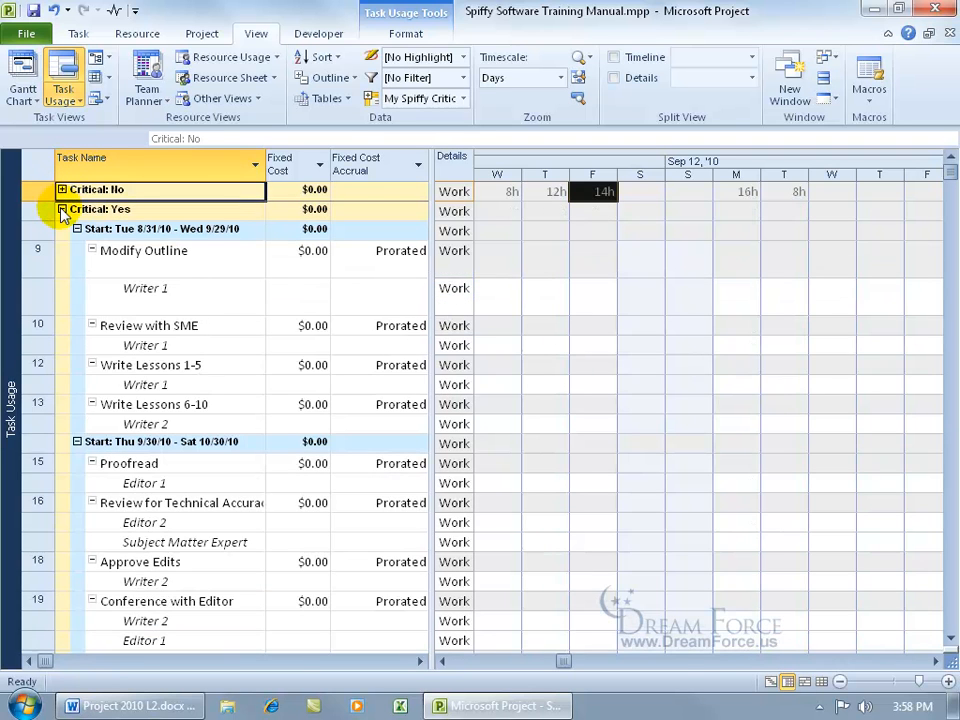
pyautogui.click(62, 209)
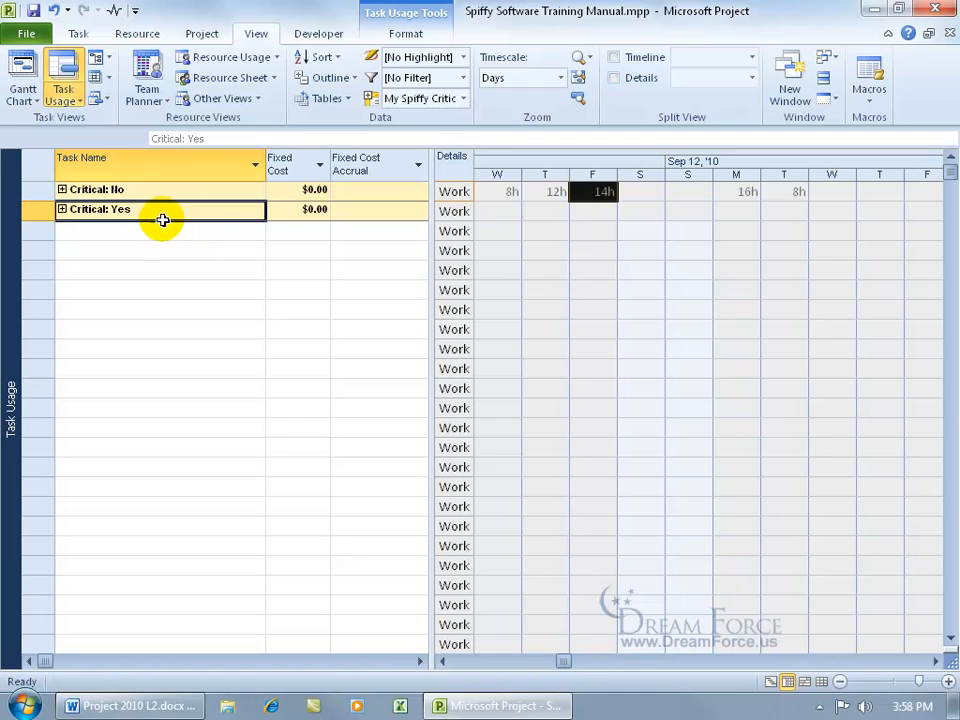
pyautogui.click(62, 210)
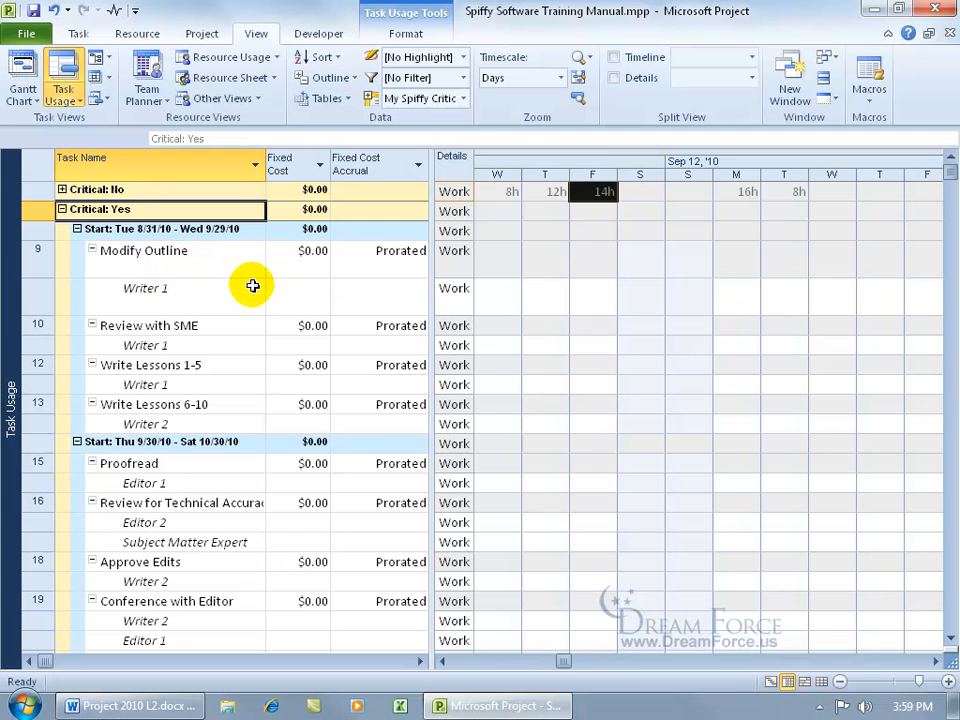
pyautogui.moveTo(433, 328); pyautogui.dragTo(617, 352)
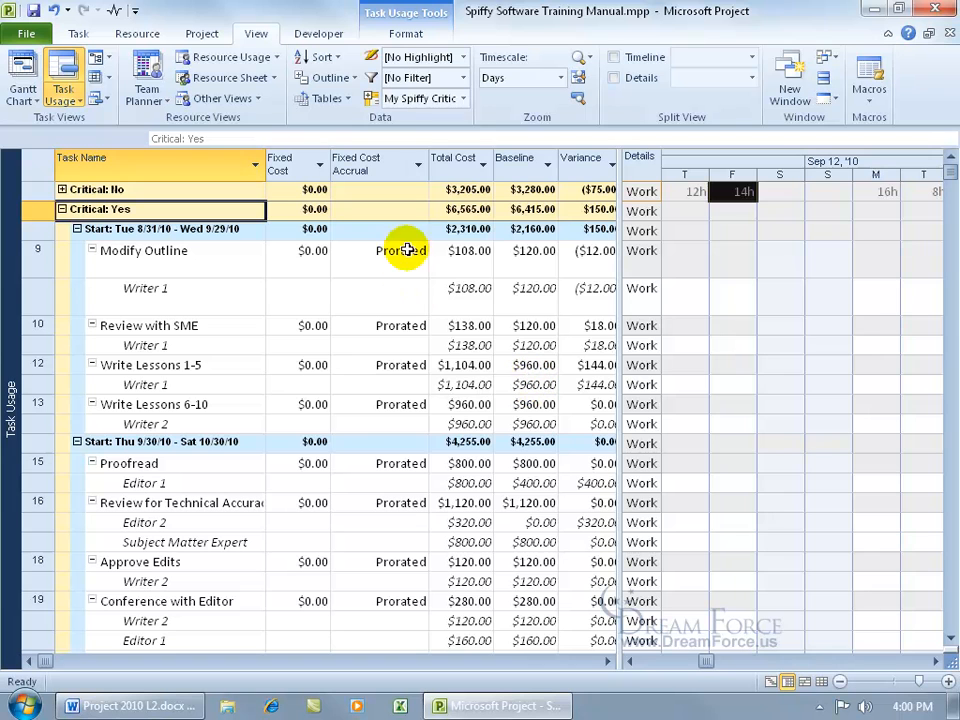
# Clear the task grouping and delete My Spiffy Critical Group from the project file via Organizer.
pyautogui.click(466, 99)
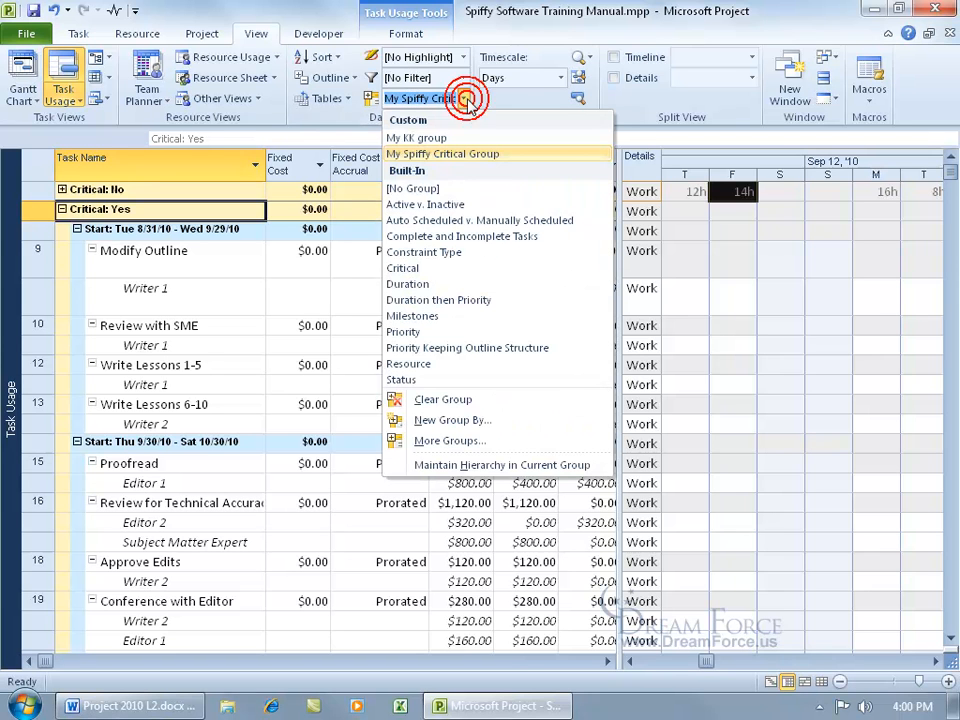
pyautogui.click(395, 399)
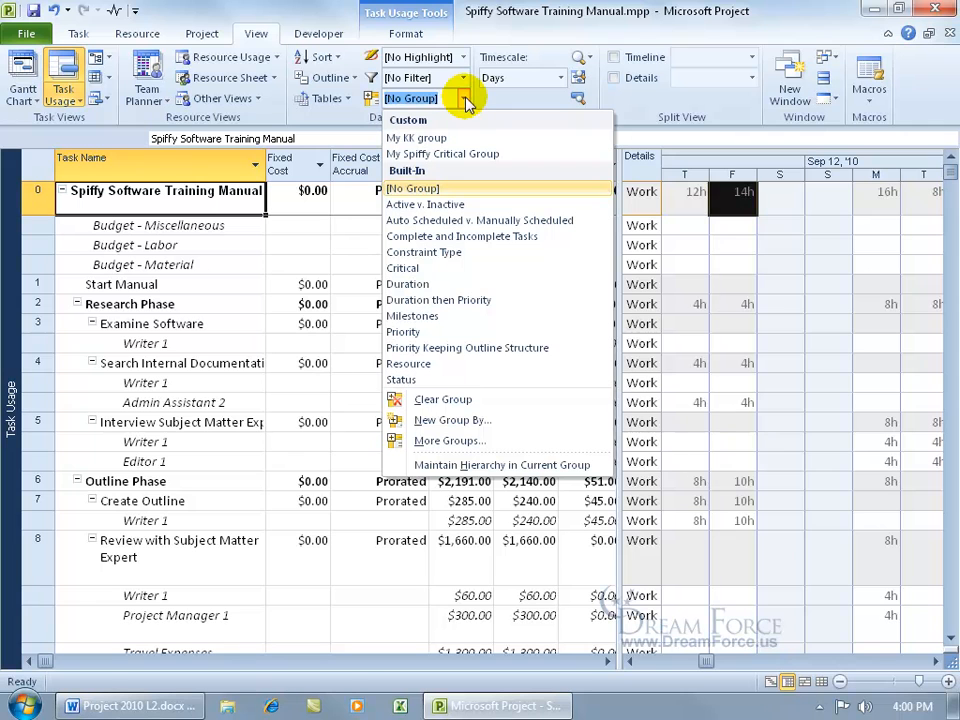
pyautogui.click(480, 441)
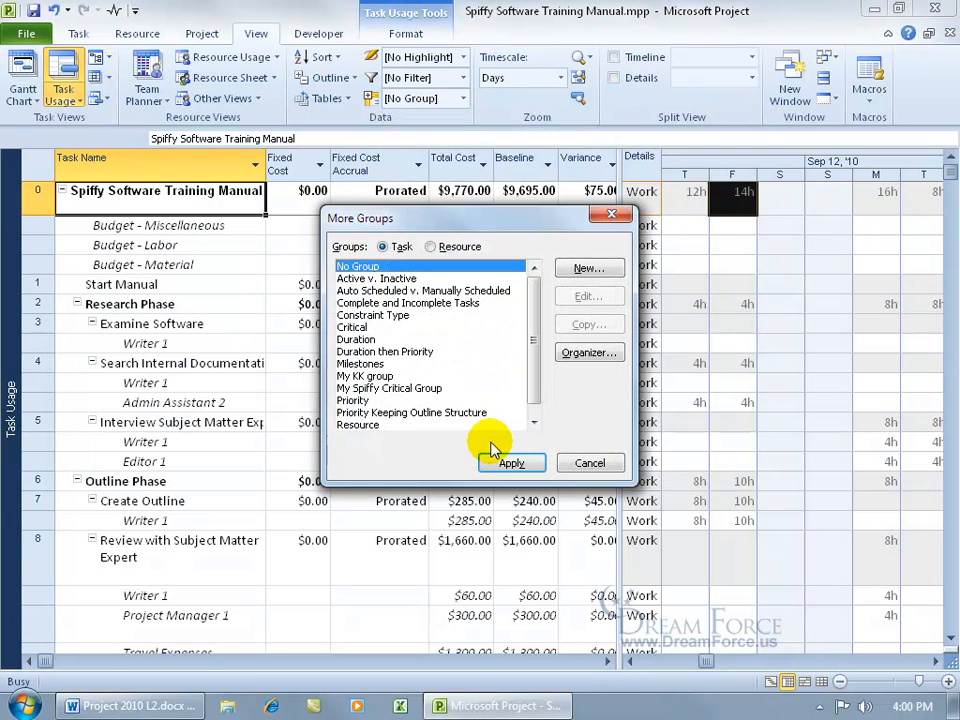
pyautogui.click(586, 353)
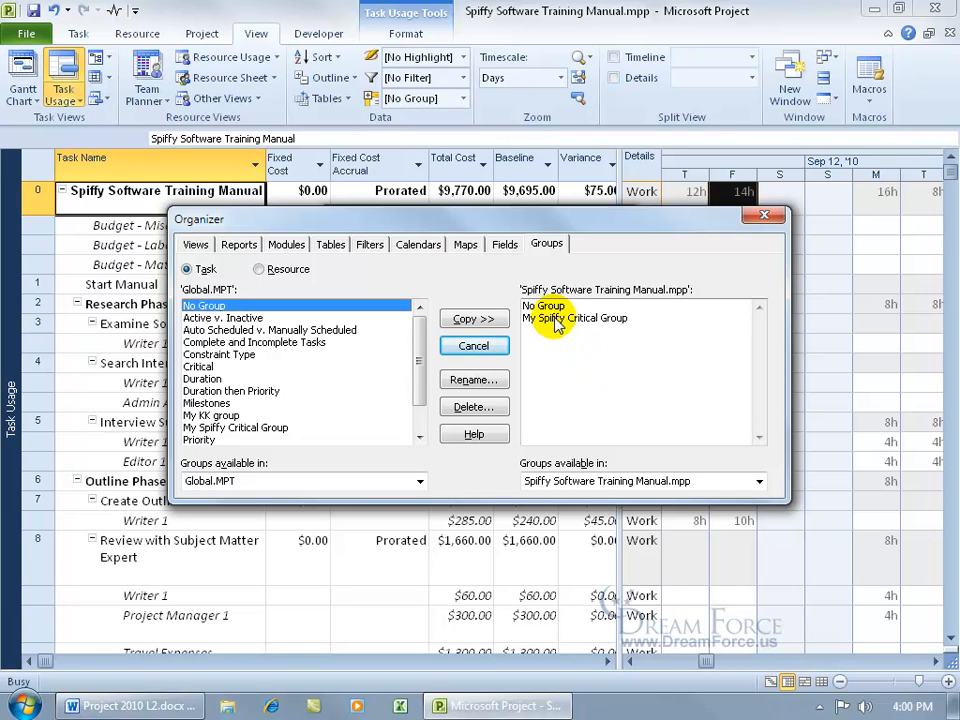
pyautogui.click(562, 318)
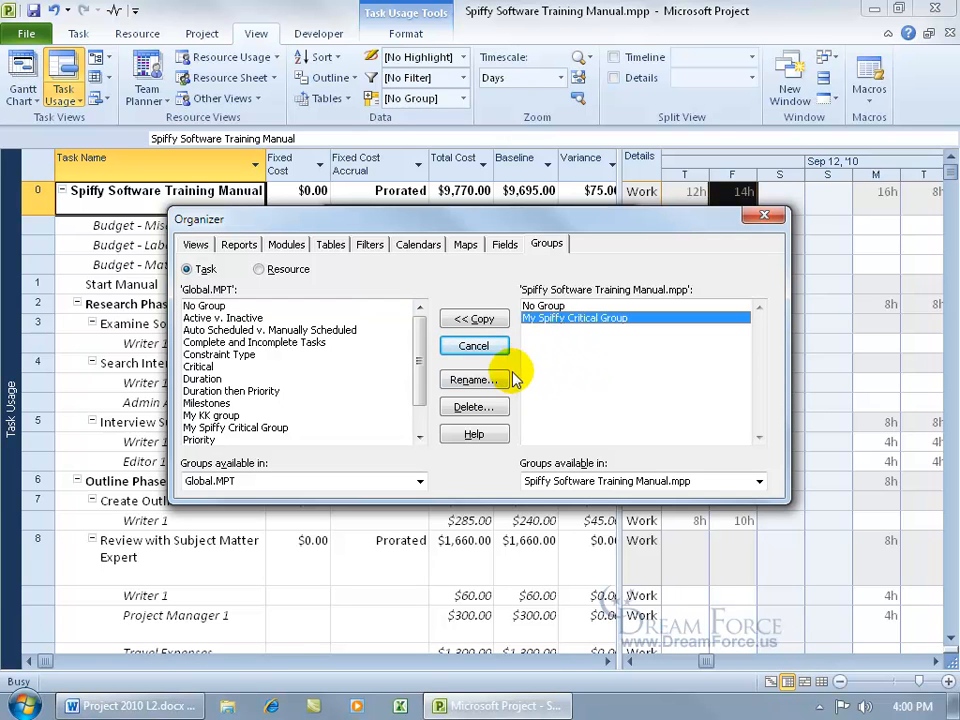
pyautogui.click(487, 407)
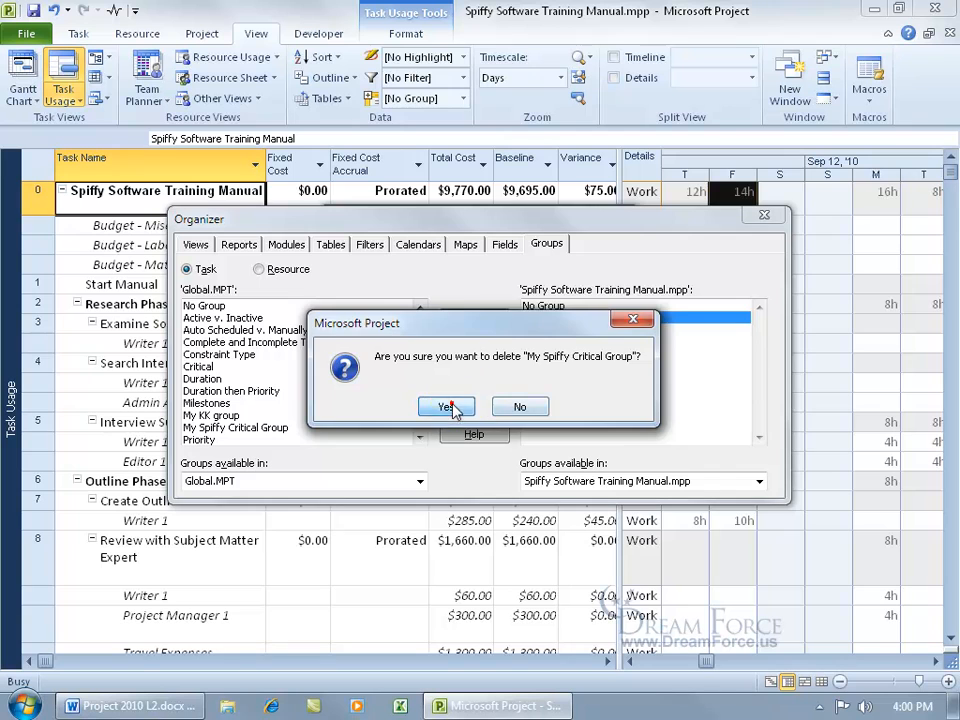
pyautogui.click(462, 405)
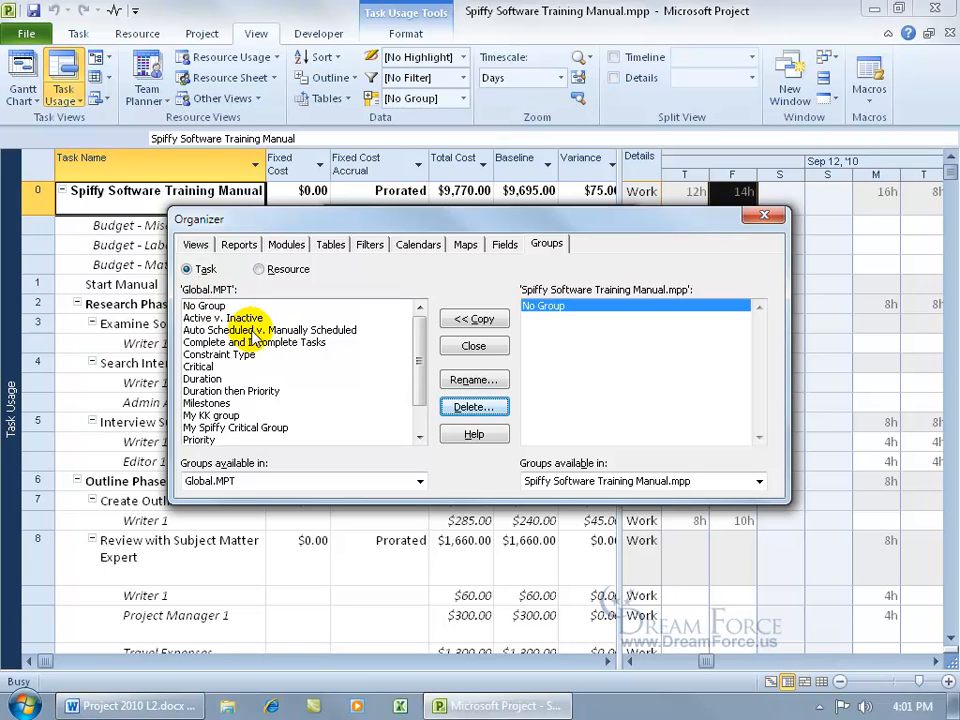
# Delete My Spiffy Critical Group from the global template as well.
pyautogui.click(262, 427)
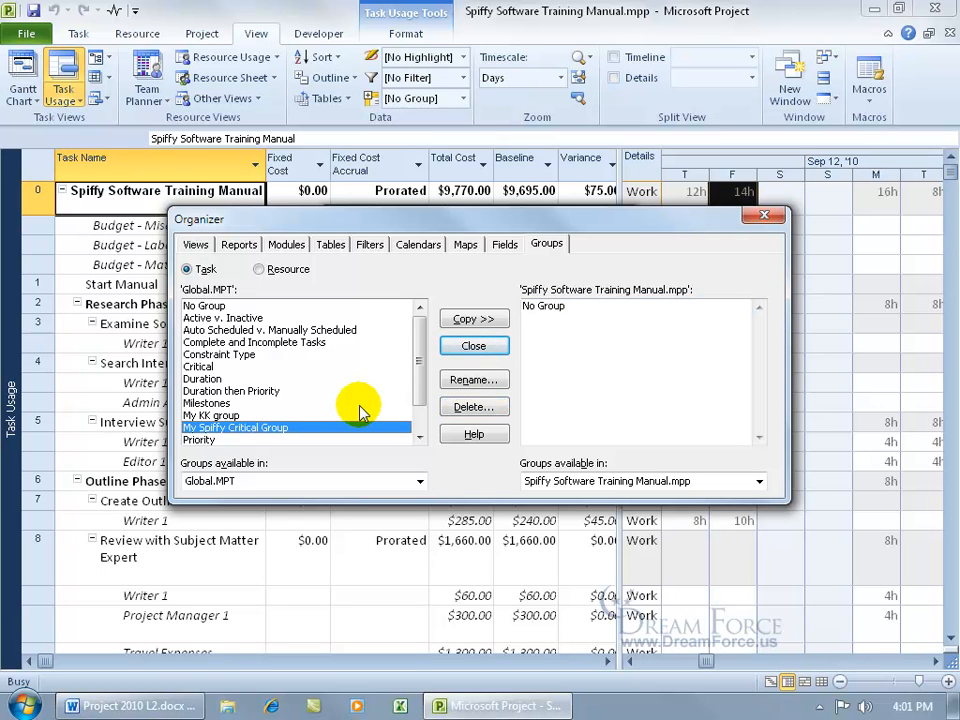
pyautogui.click(446, 405)
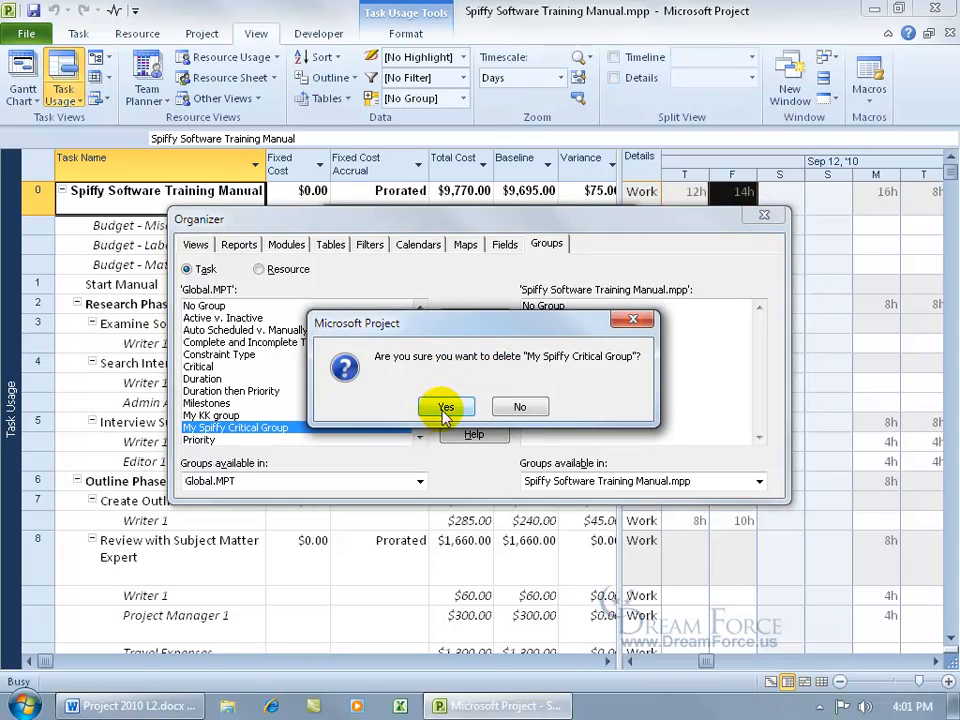
pyautogui.click(446, 410)
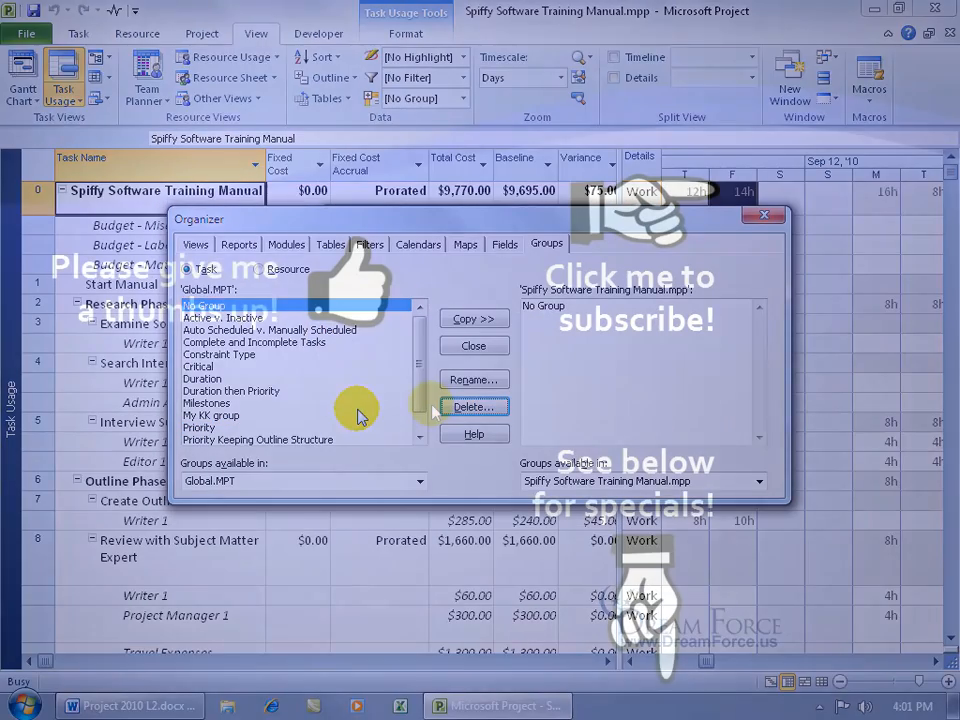